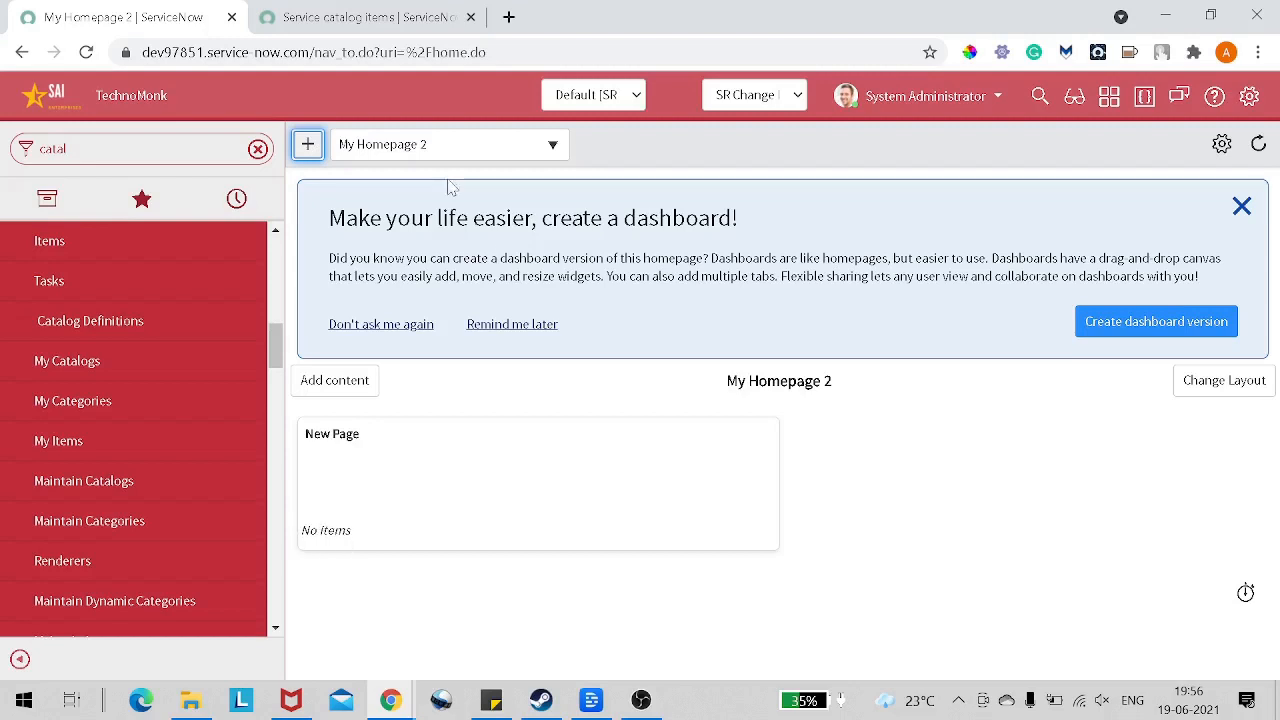
Step: Read the basic item types and the Standard catalog item section in the service catalog items documentation, and return to the homepage
key(ctrl+Tab)
scroll(448, 152, up, 2)
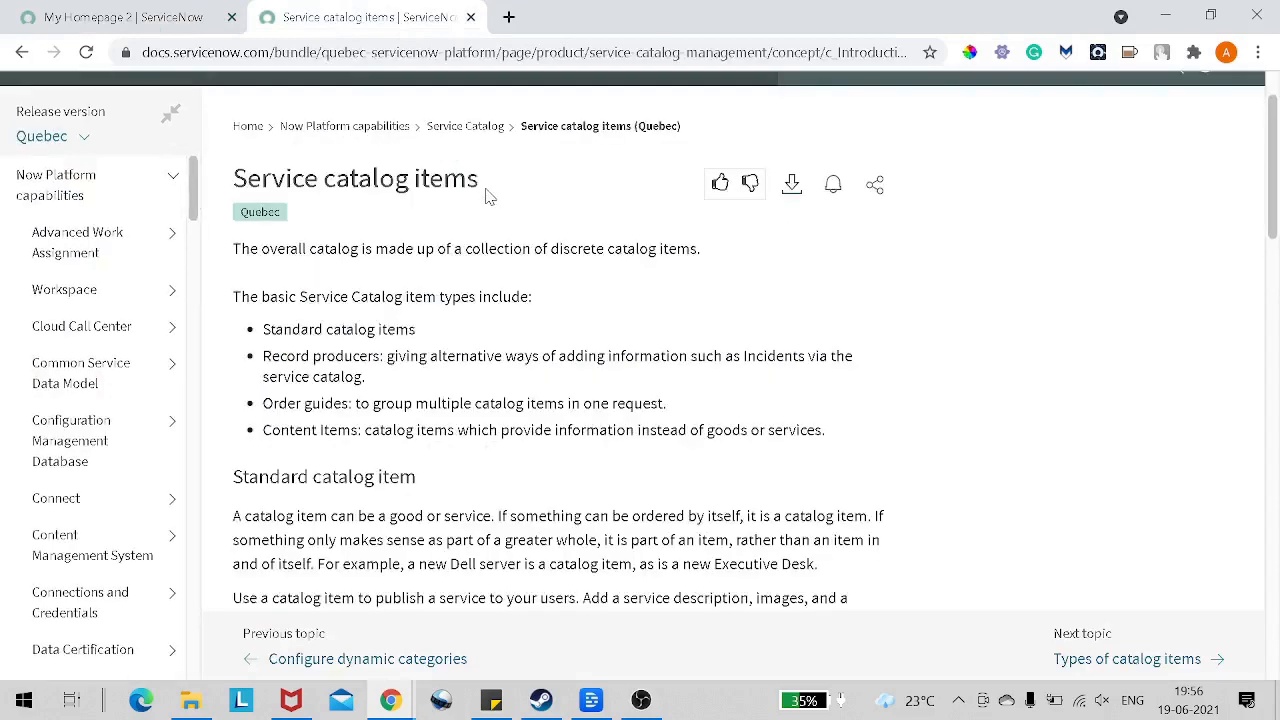
scroll(486, 195, down, 2)
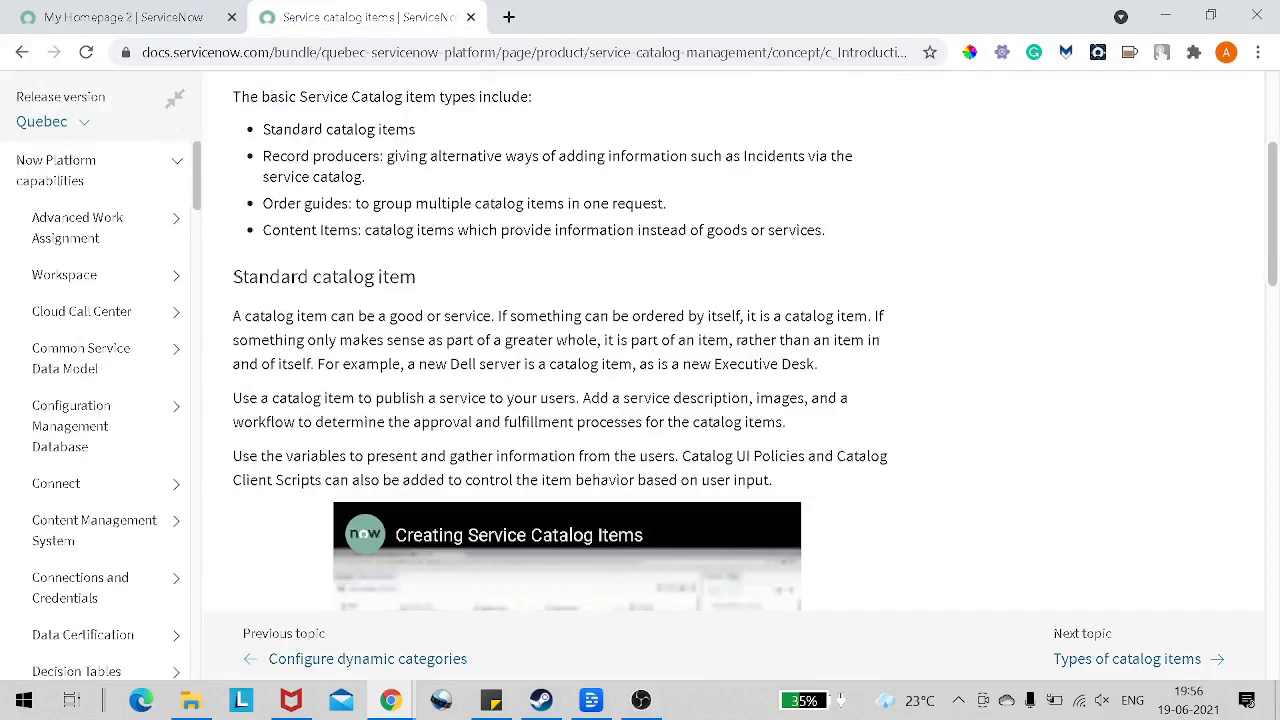
drag(242, 277, 480, 287)
click(480, 287)
drag(233, 277, 420, 288)
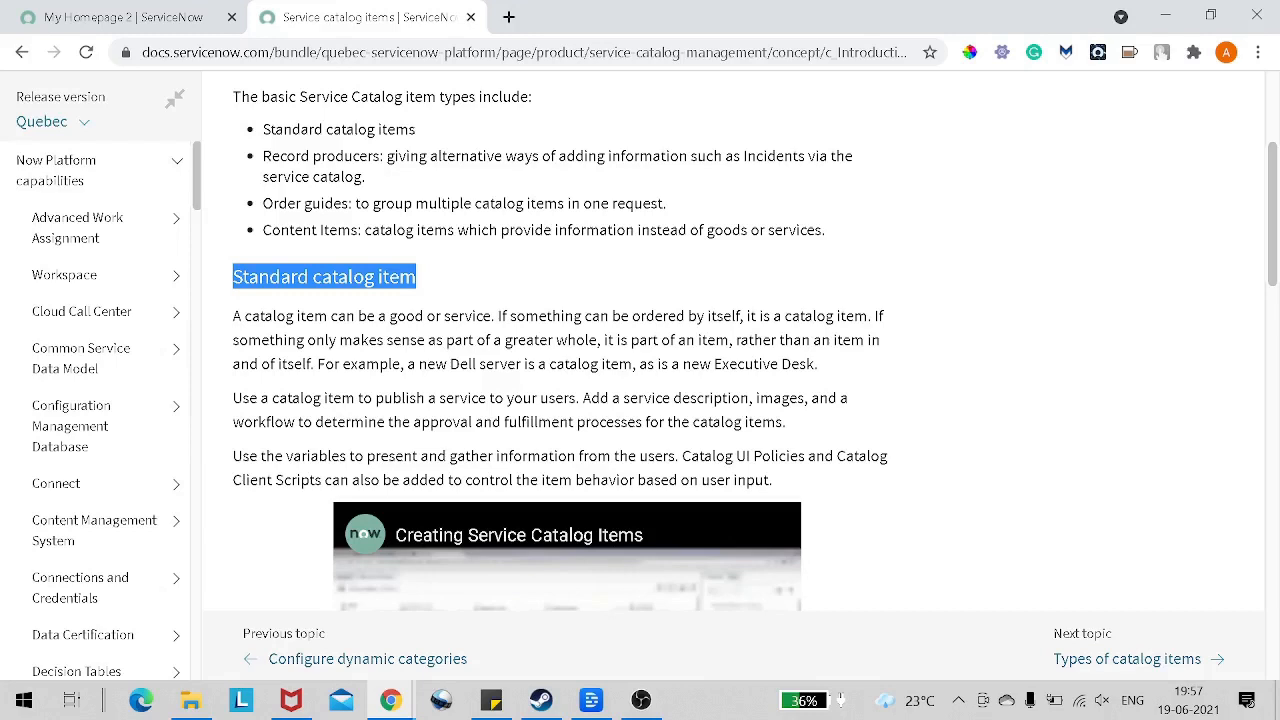
click(167, 32)
Step: Filter the application navigator for "port", look through the matching modules, and clear the filter
click(258, 148)
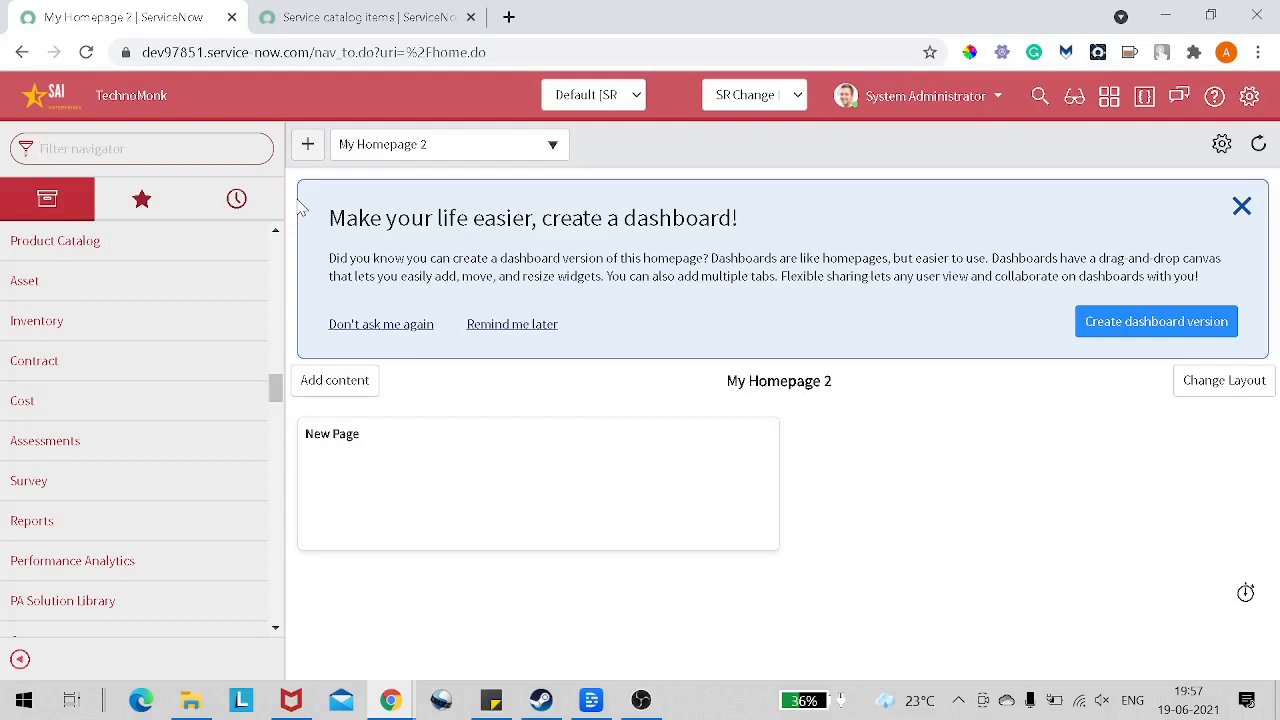
click(80, 203)
text(port)
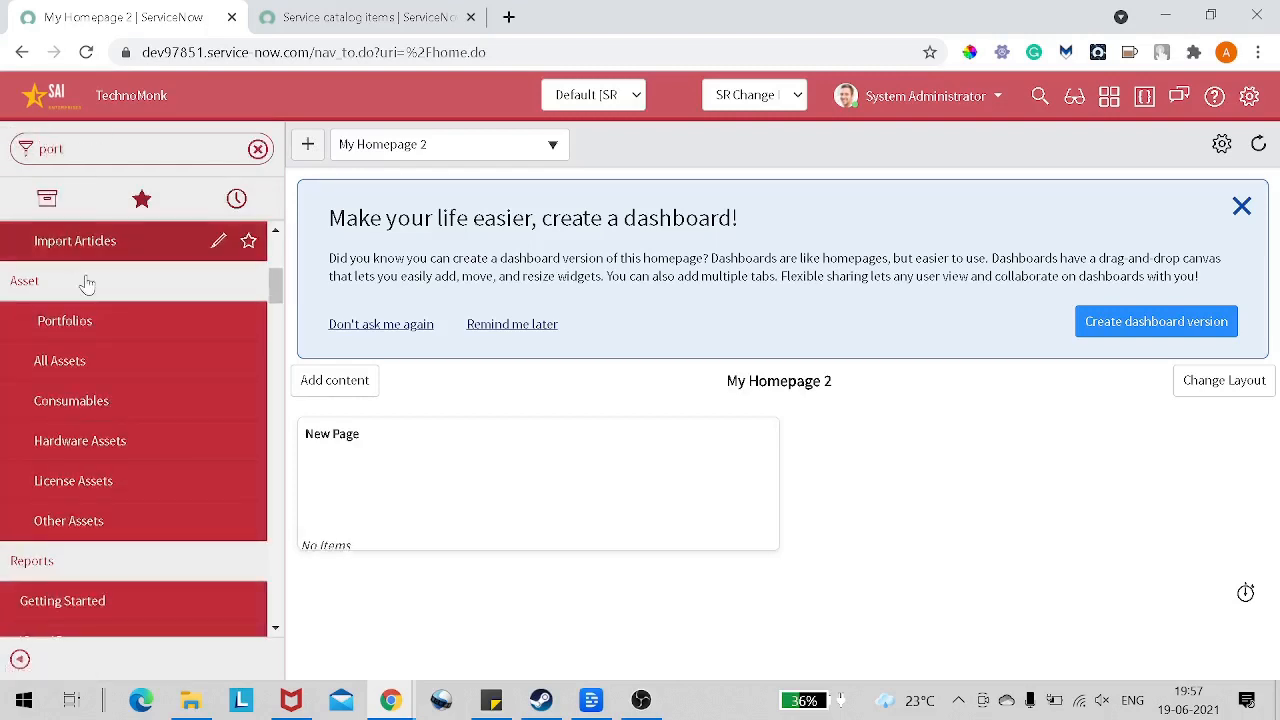
scroll(138, 381, up, 3)
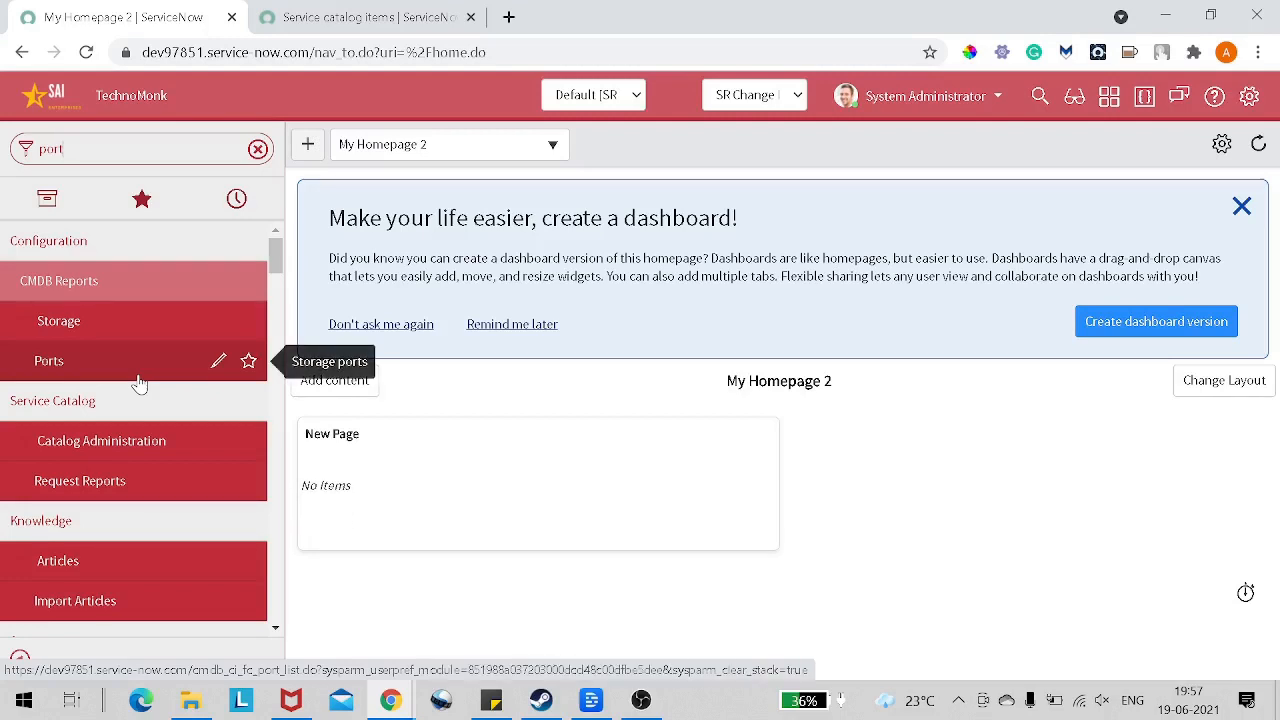
scroll(139, 383, down, 1)
scroll(137, 380, up, 1)
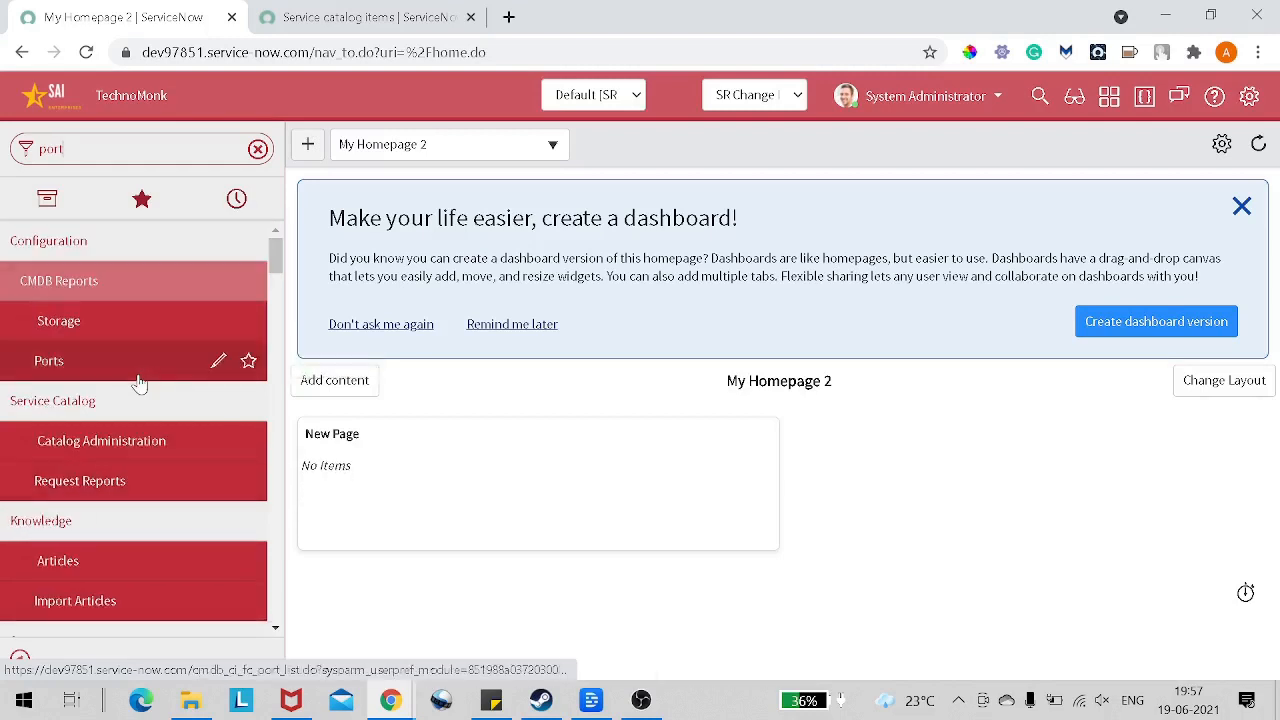
click(47, 198)
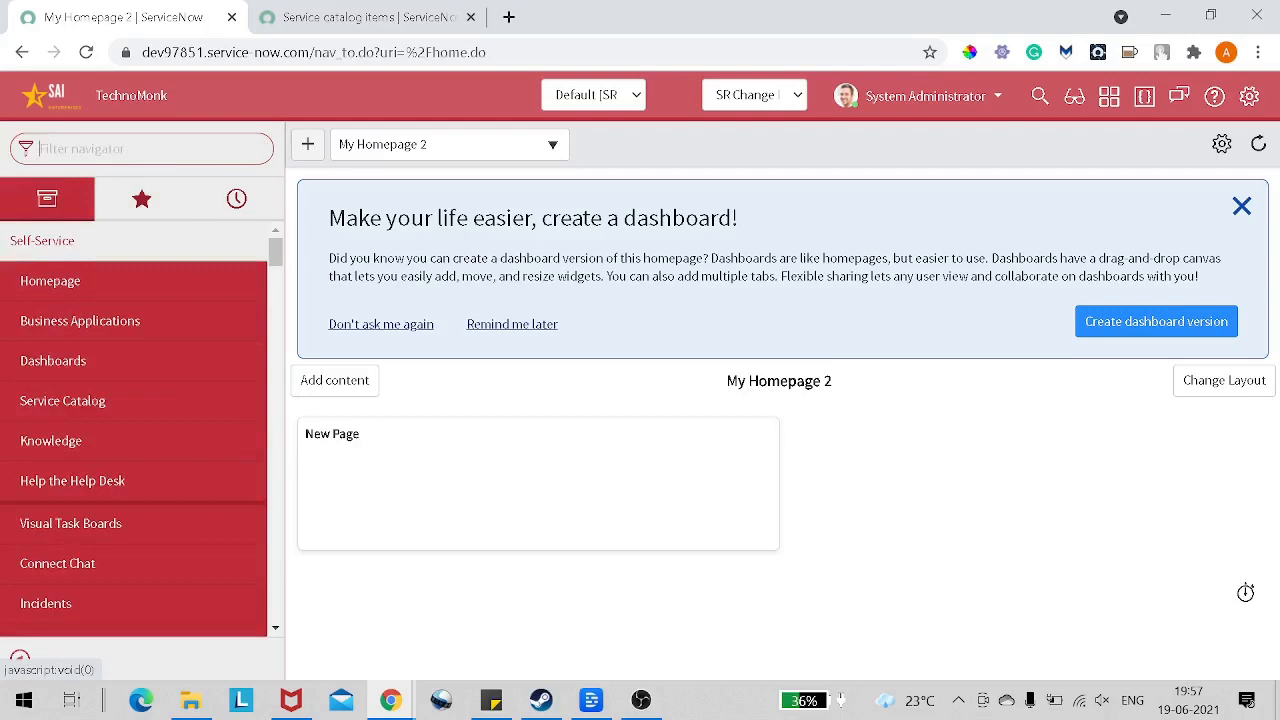
Step: Filter the application navigator for "service p" and open Service Portal Home in a new browser tab
text(se)
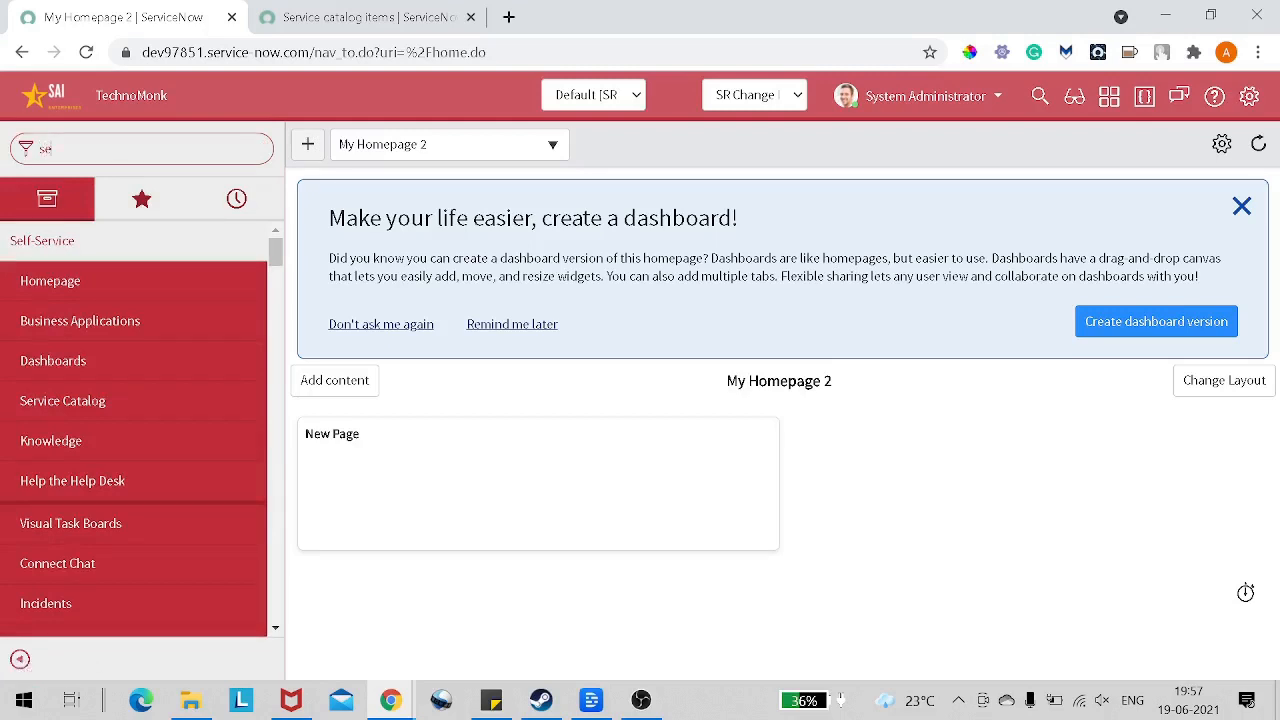
text(rvice)
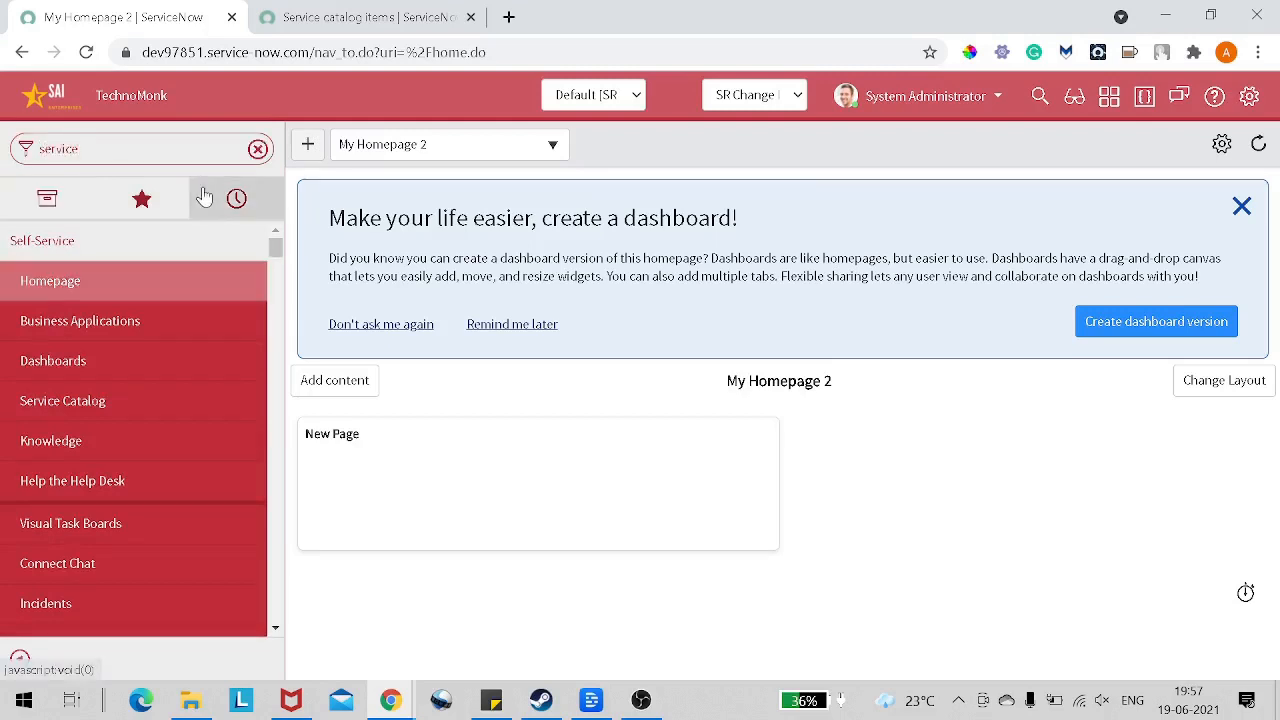
text( p)
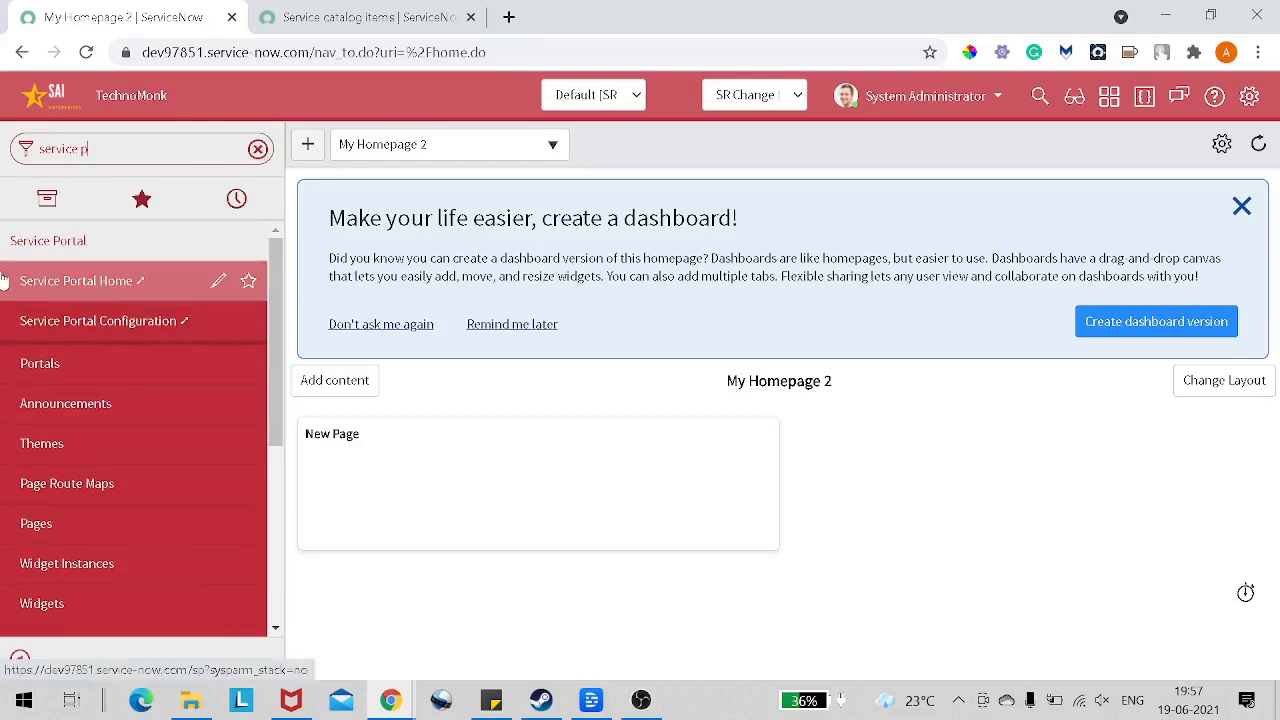
click(88, 241)
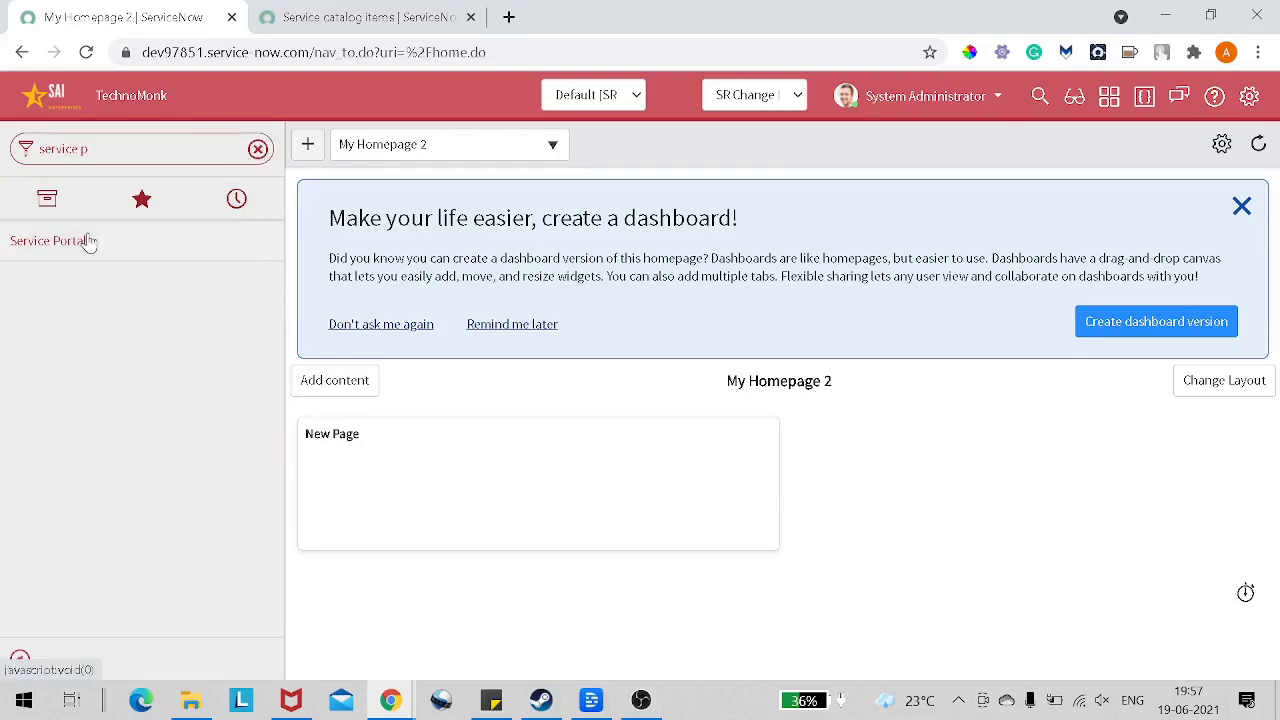
click(88, 241)
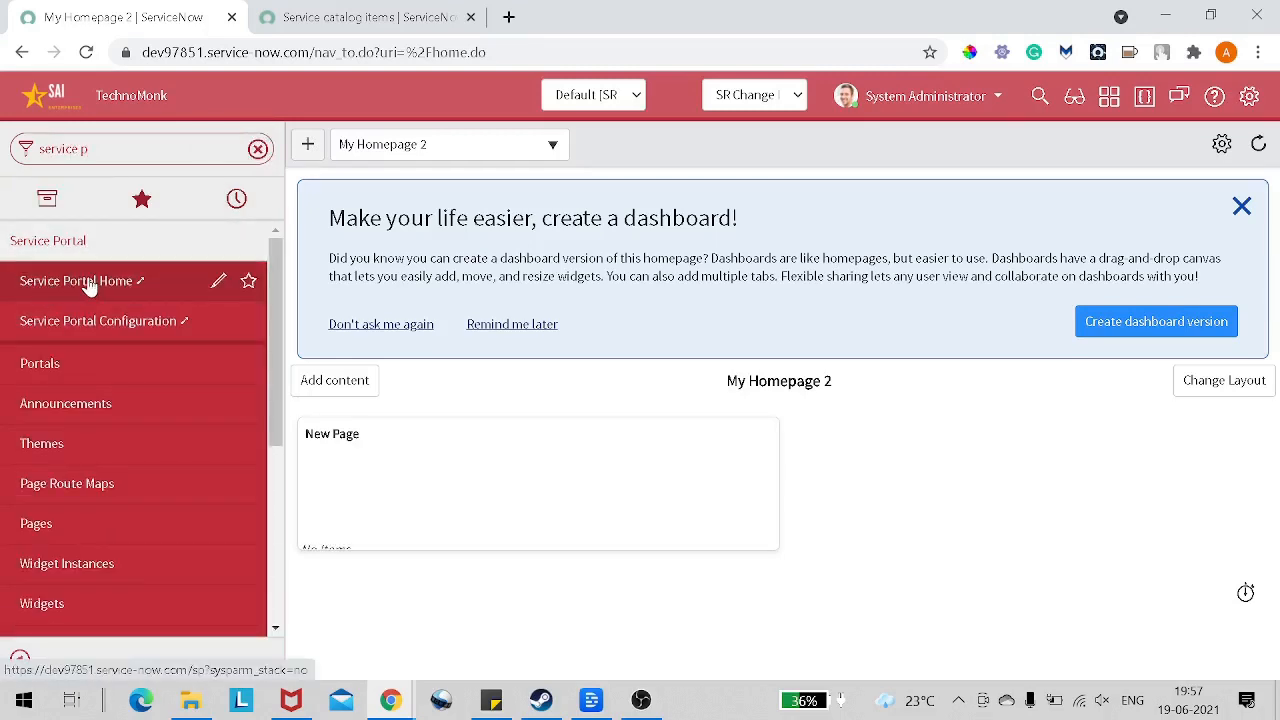
right_click(90, 287)
click(105, 290)
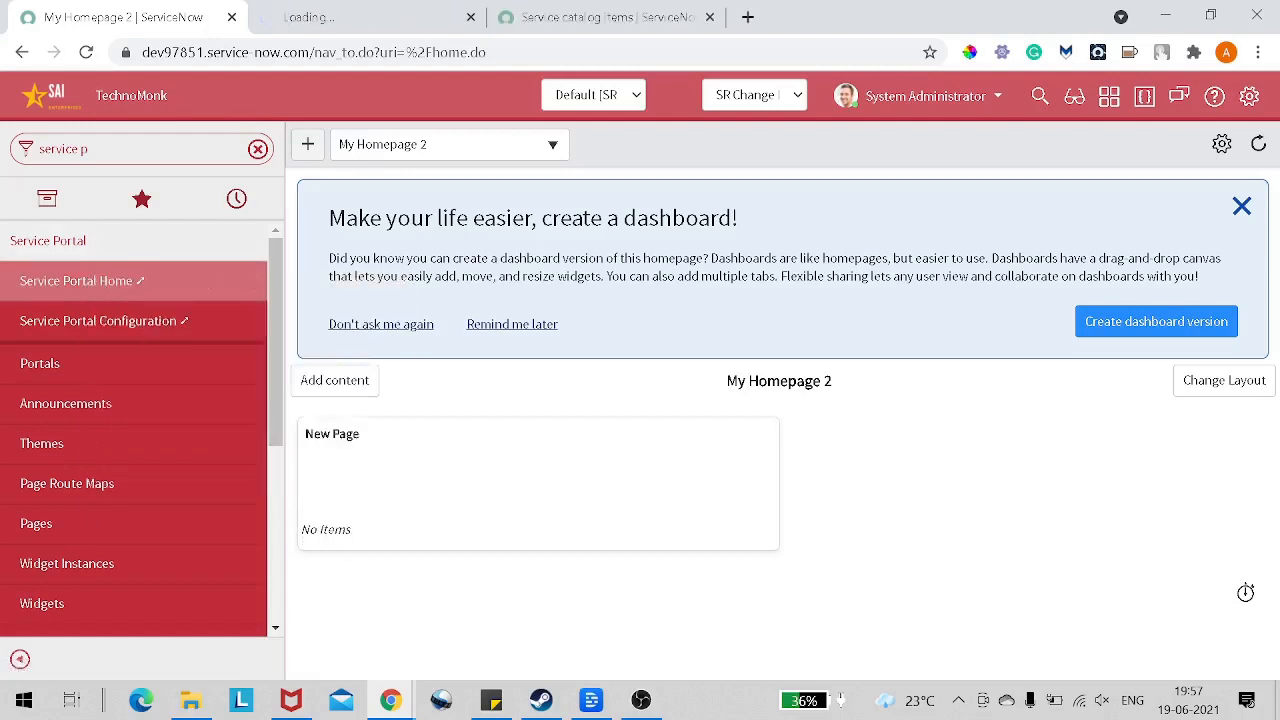
click(326, 22)
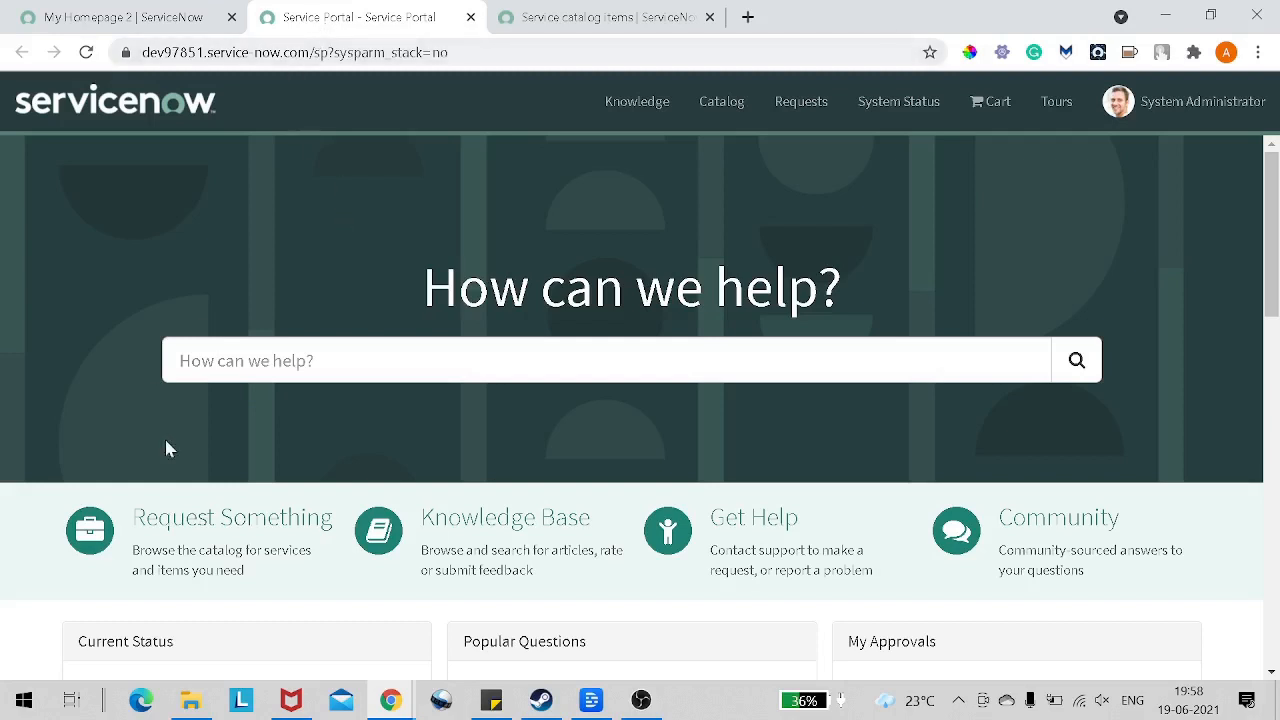
Step: Enter "mobile" in the portal's "How can we help?" search field and clear it again
scroll(166, 446, down, 1)
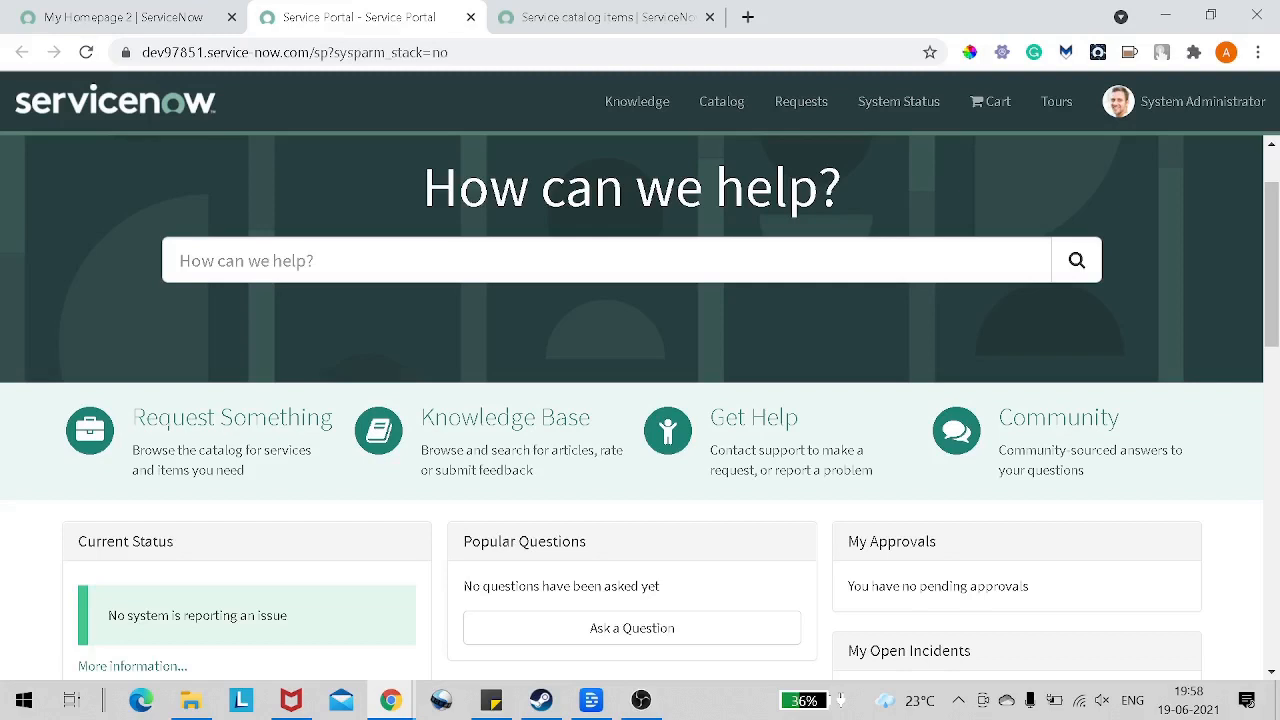
click(500, 261)
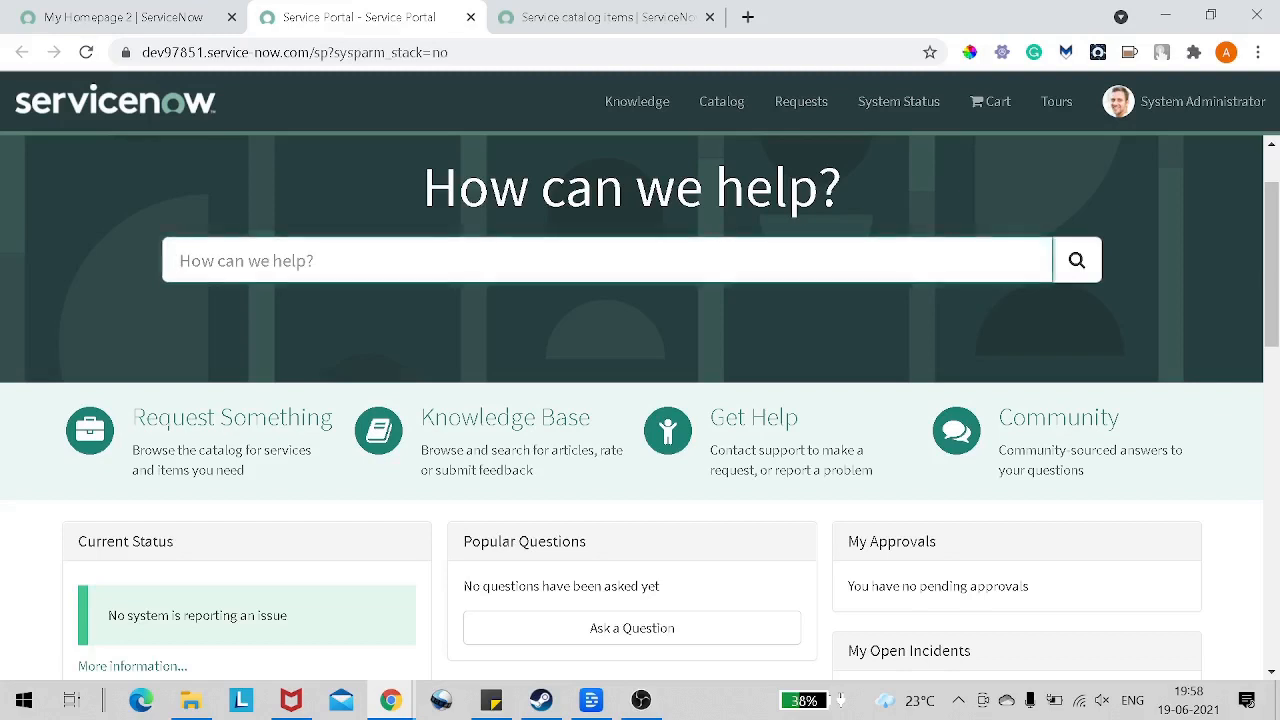
text(mobil)
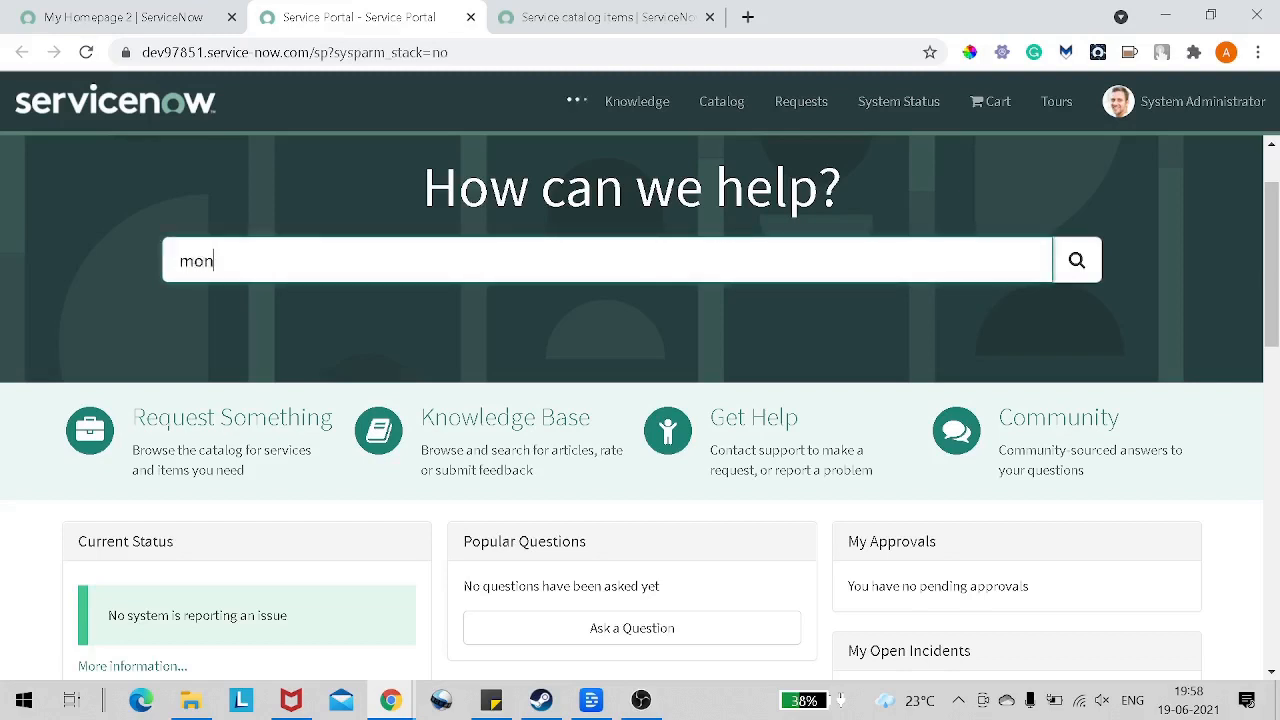
text(e)
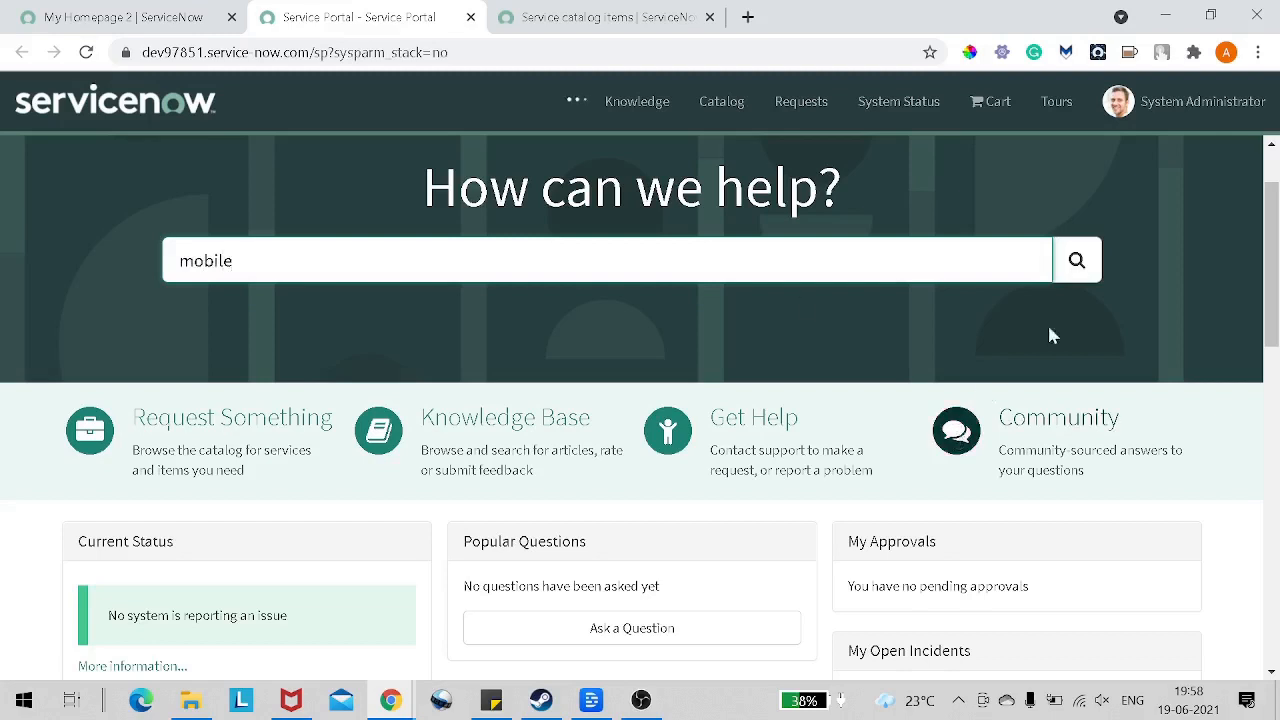
key(ctrl+a)
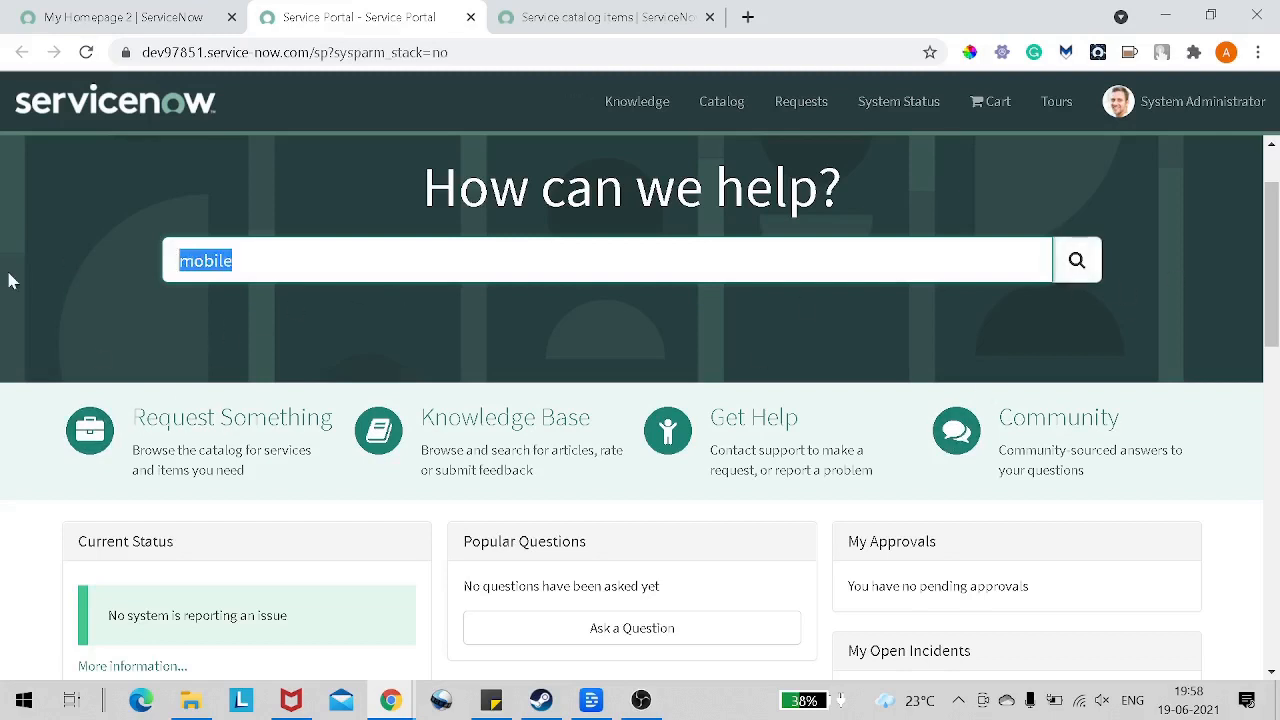
key(BackSpace)
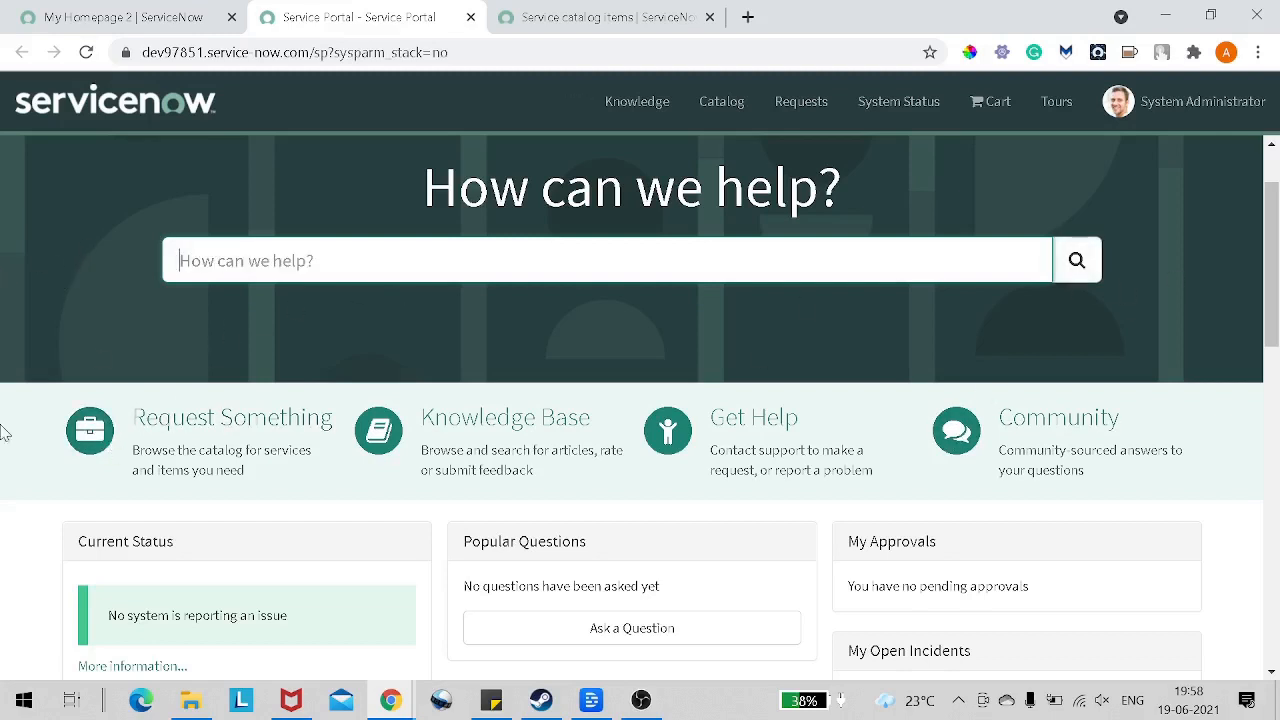
Step: Open the Request Something catalog and go to the Mobiles category under Hardware
click(185, 430)
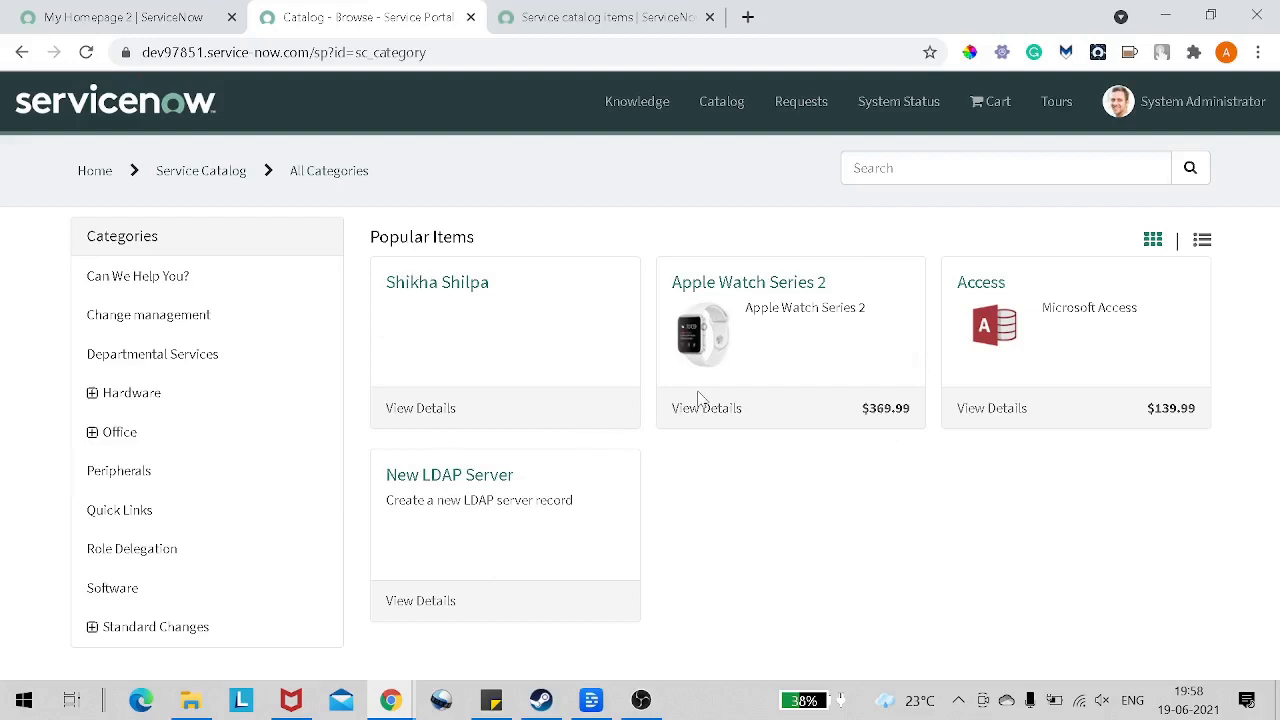
drag(389, 237, 557, 248)
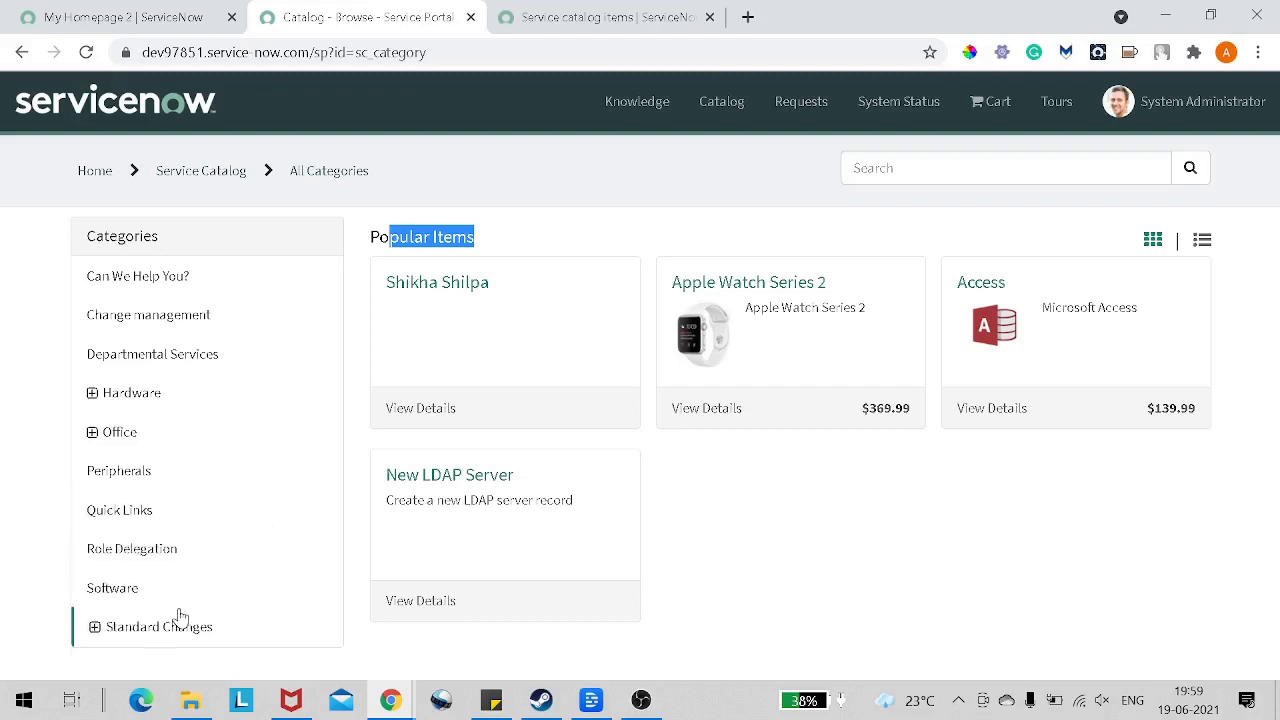
click(94, 397)
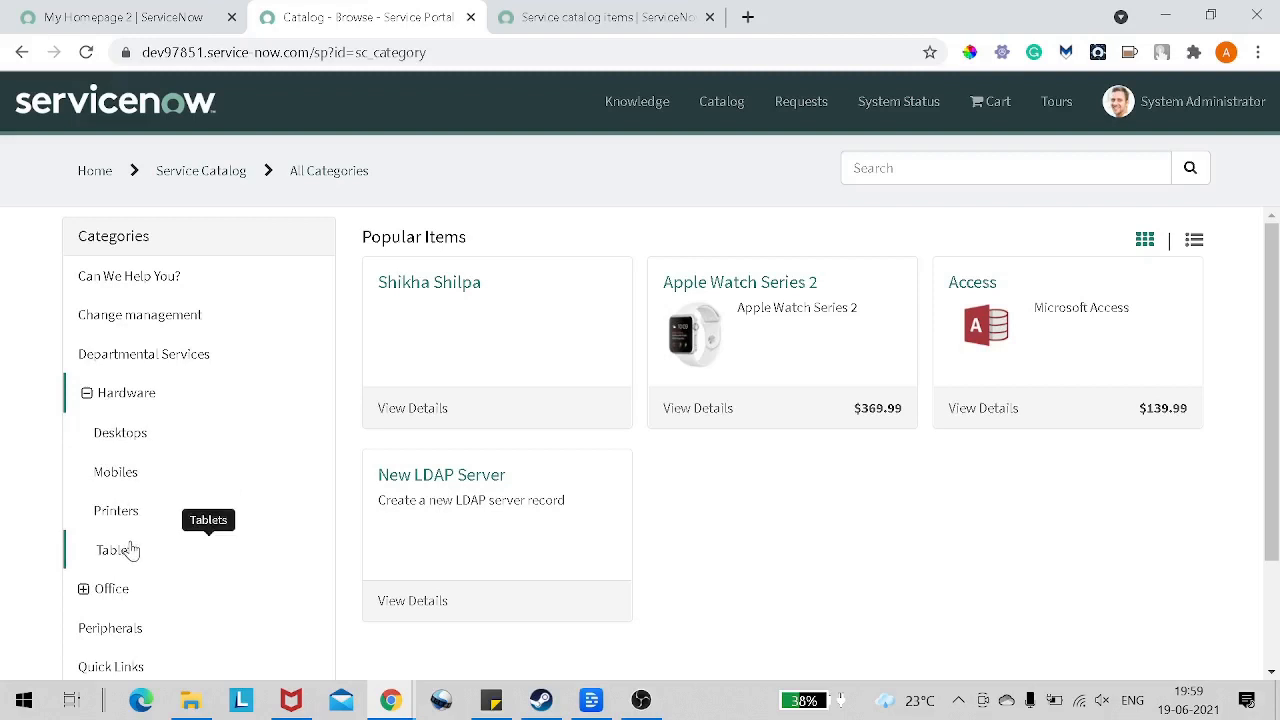
click(114, 472)
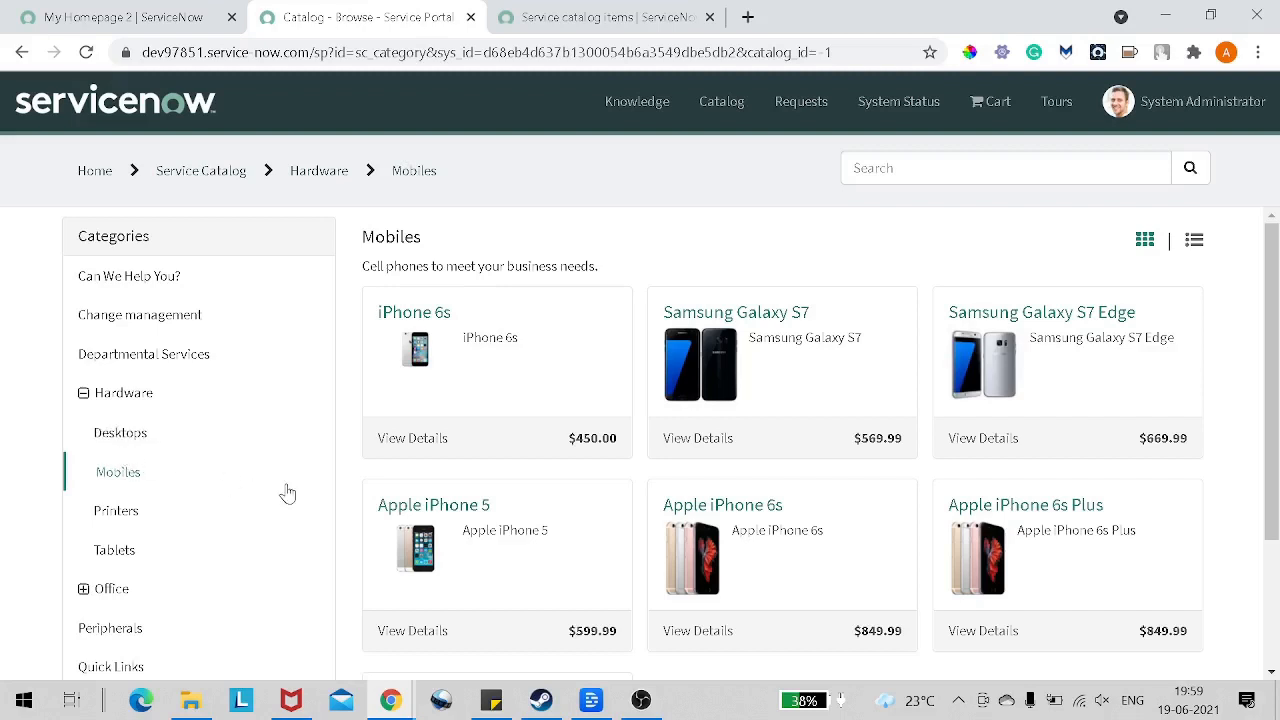
Step: Look through the catalog items in the Mobiles category and open the Samsung Galaxy S7 Edge item
scroll(591, 417, down, 2)
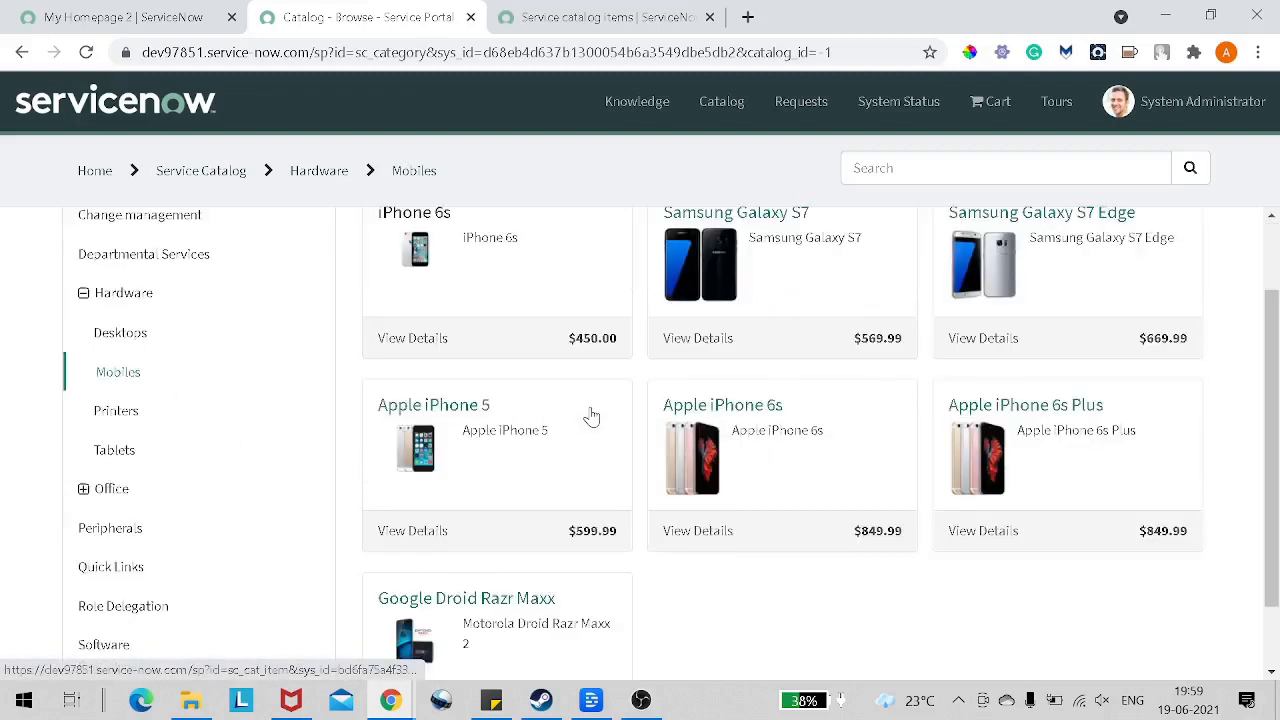
scroll(781, 345, up, 2)
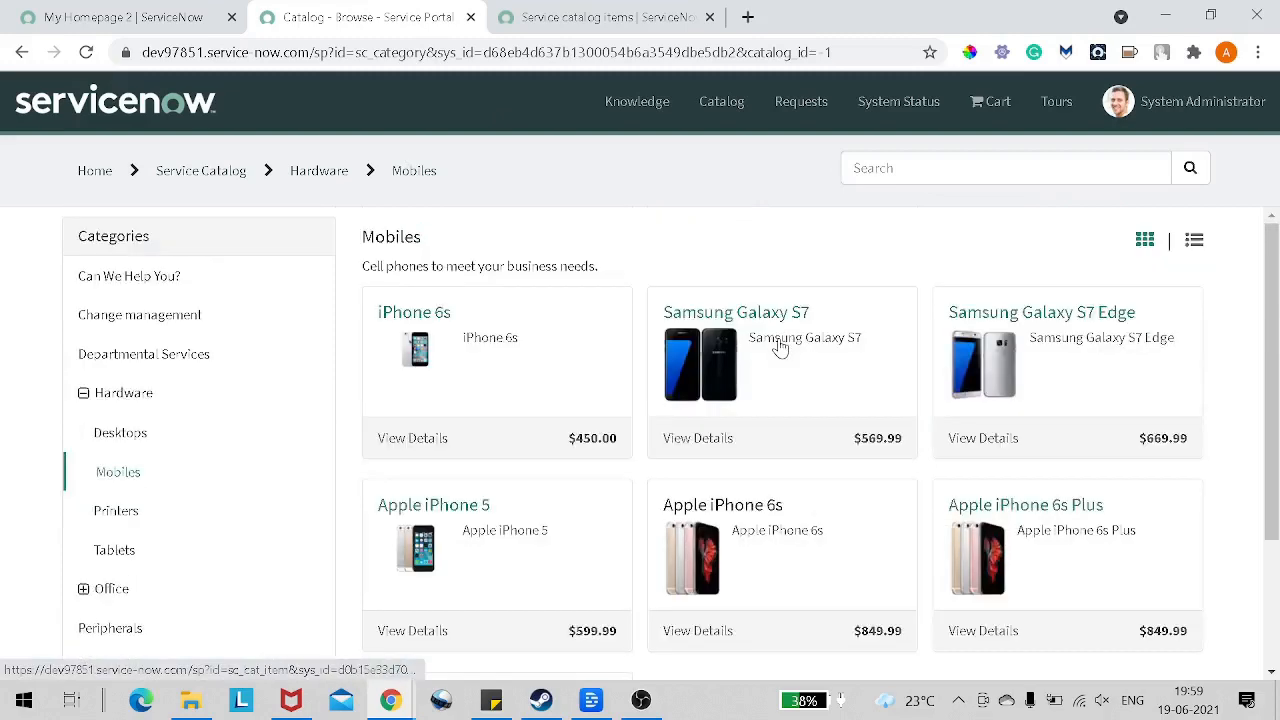
scroll(781, 345, down, 2)
scroll(782, 343, up, 2)
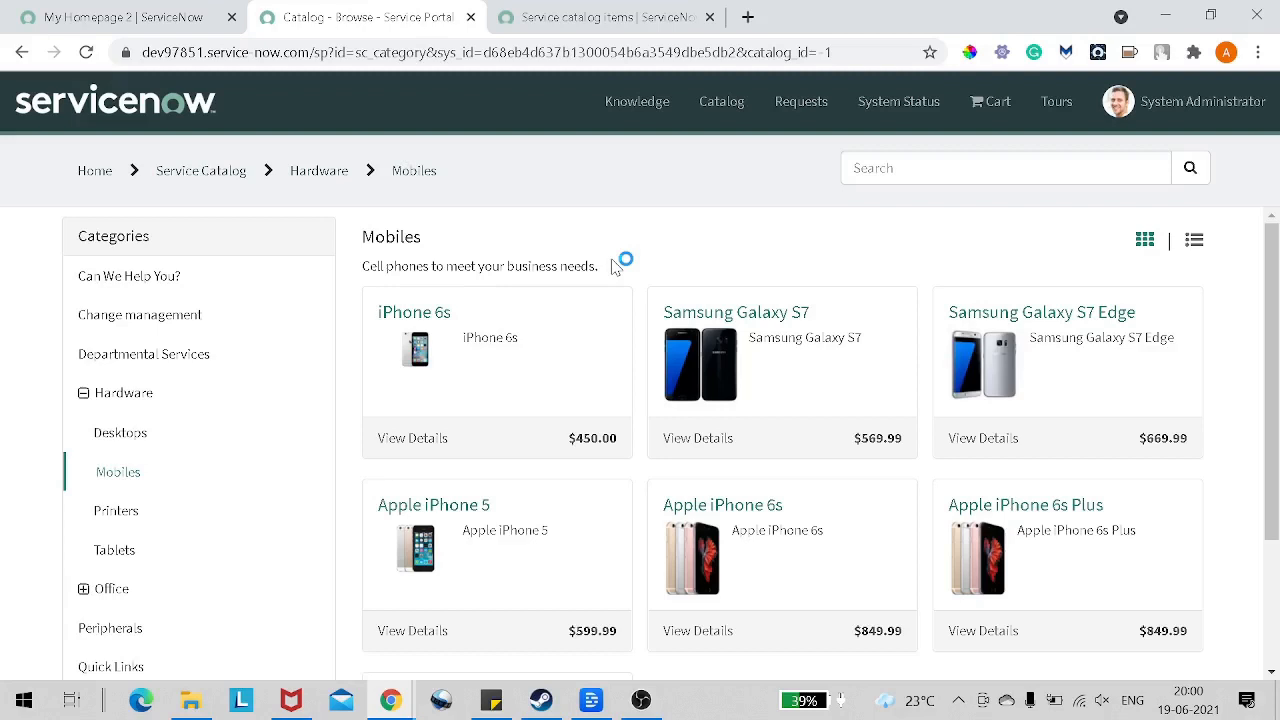
click(1075, 376)
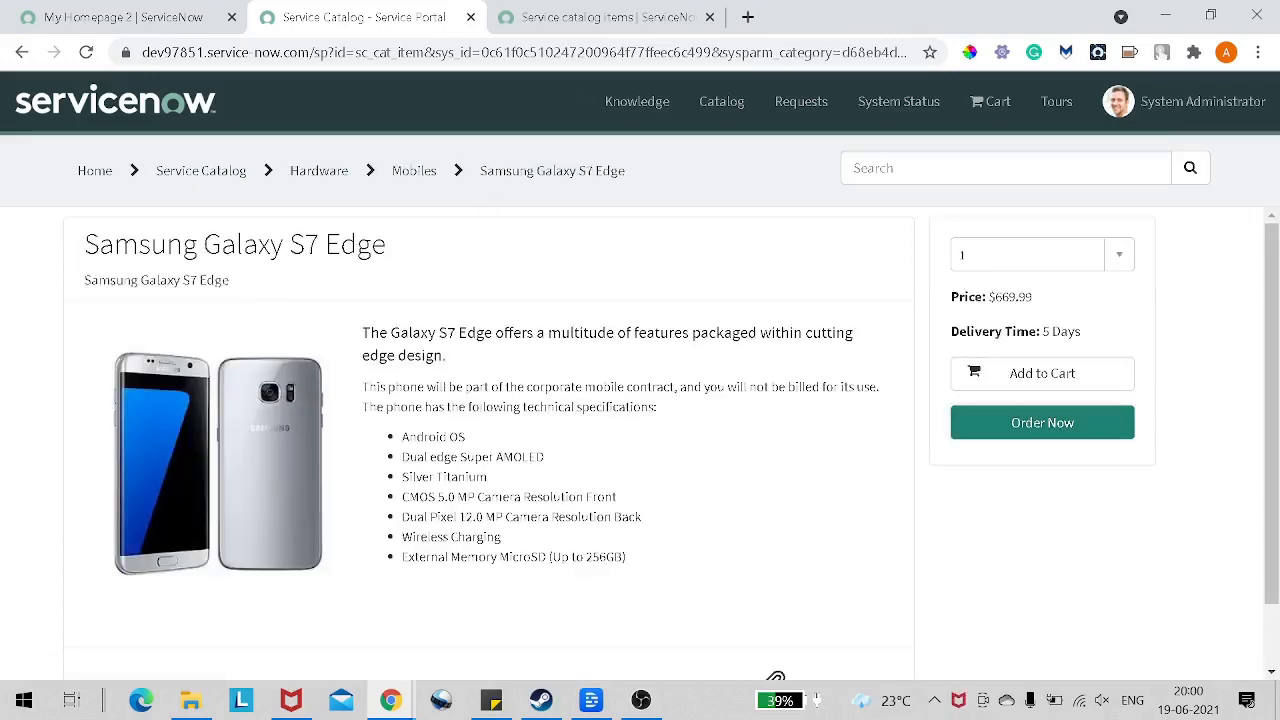
Step: Examine the Samsung Galaxy S7 Edge item's title, description, technical specifications and attachment area
drag(82, 254, 410, 265)
drag(90, 282, 655, 441)
scroll(460, 285, down, 1)
scroll(662, 438, up, 1)
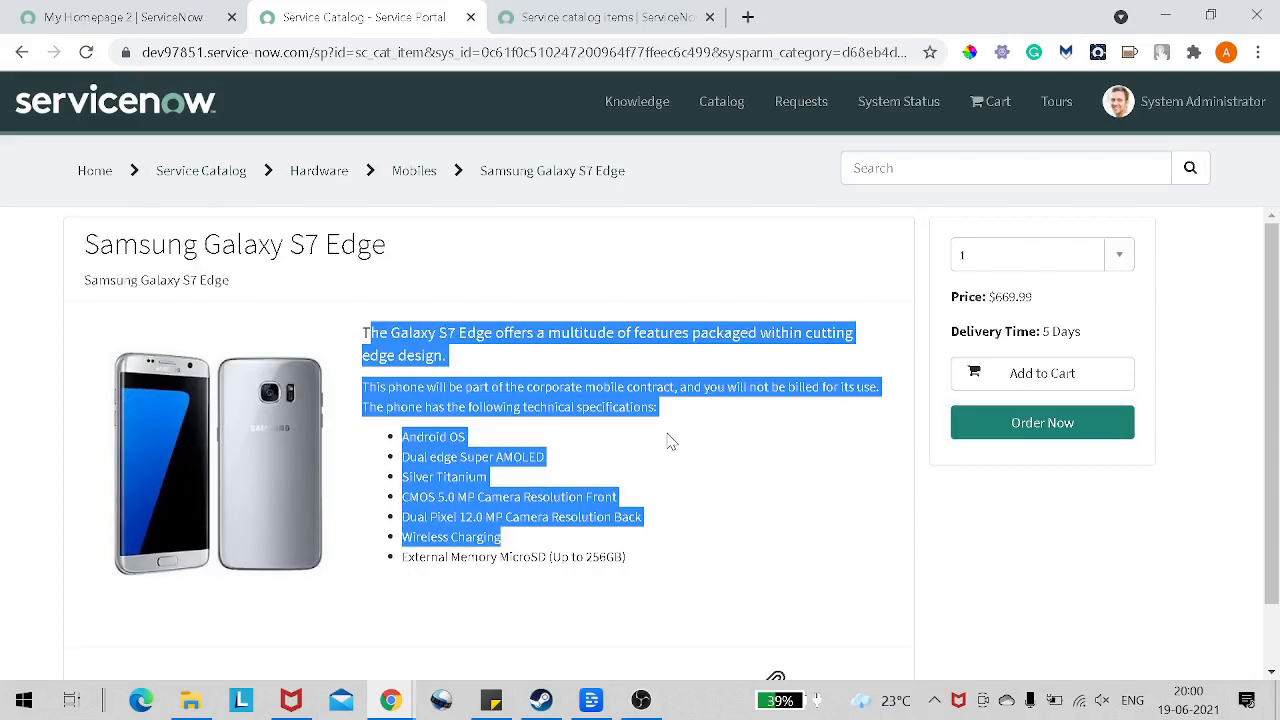
scroll(668, 437, down, 1)
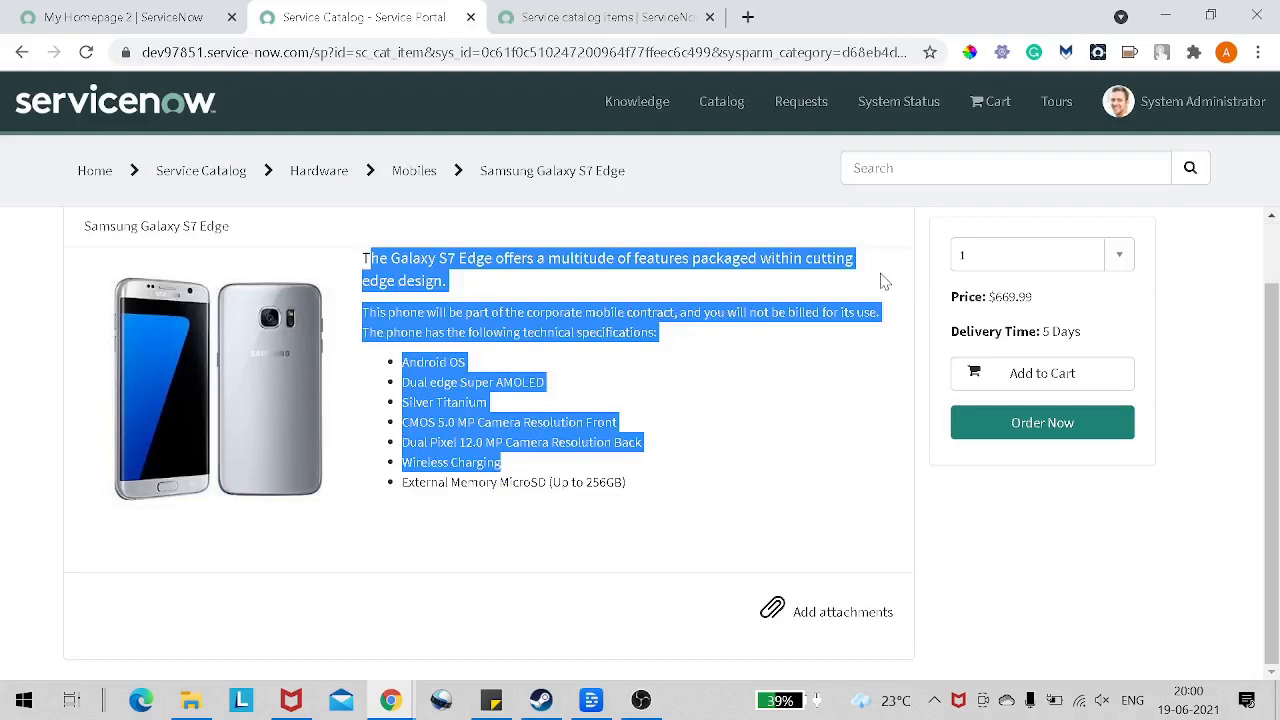
scroll(886, 282, up, 1)
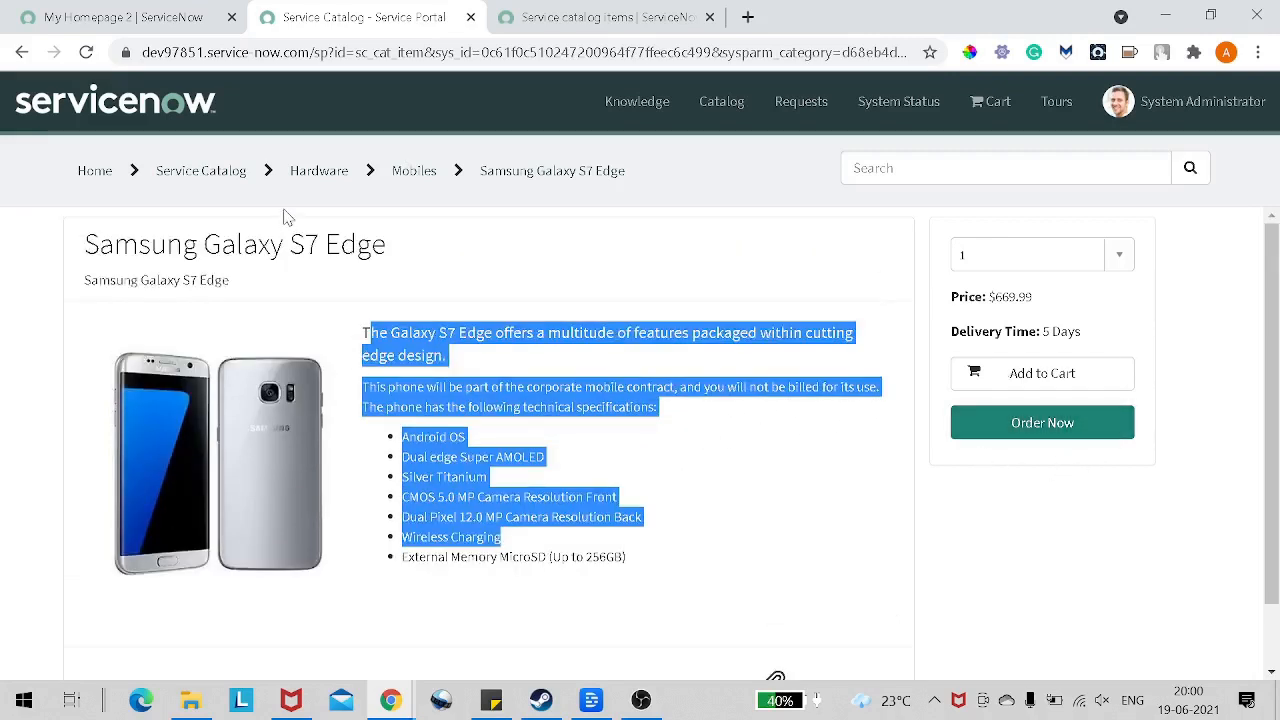
scroll(366, 223, down, 1)
scroll(366, 223, up, 1)
Step: Return to the Mobiles category and open the iPhone 6s catalog item
click(424, 180)
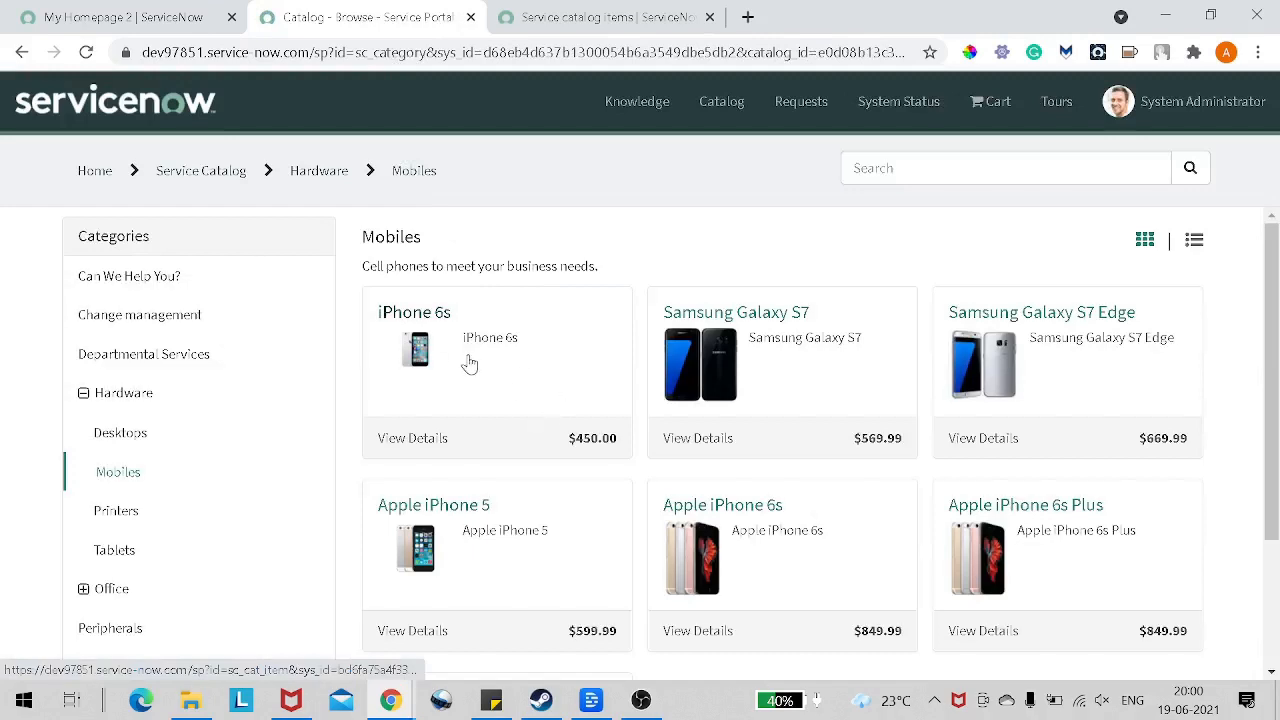
click(468, 368)
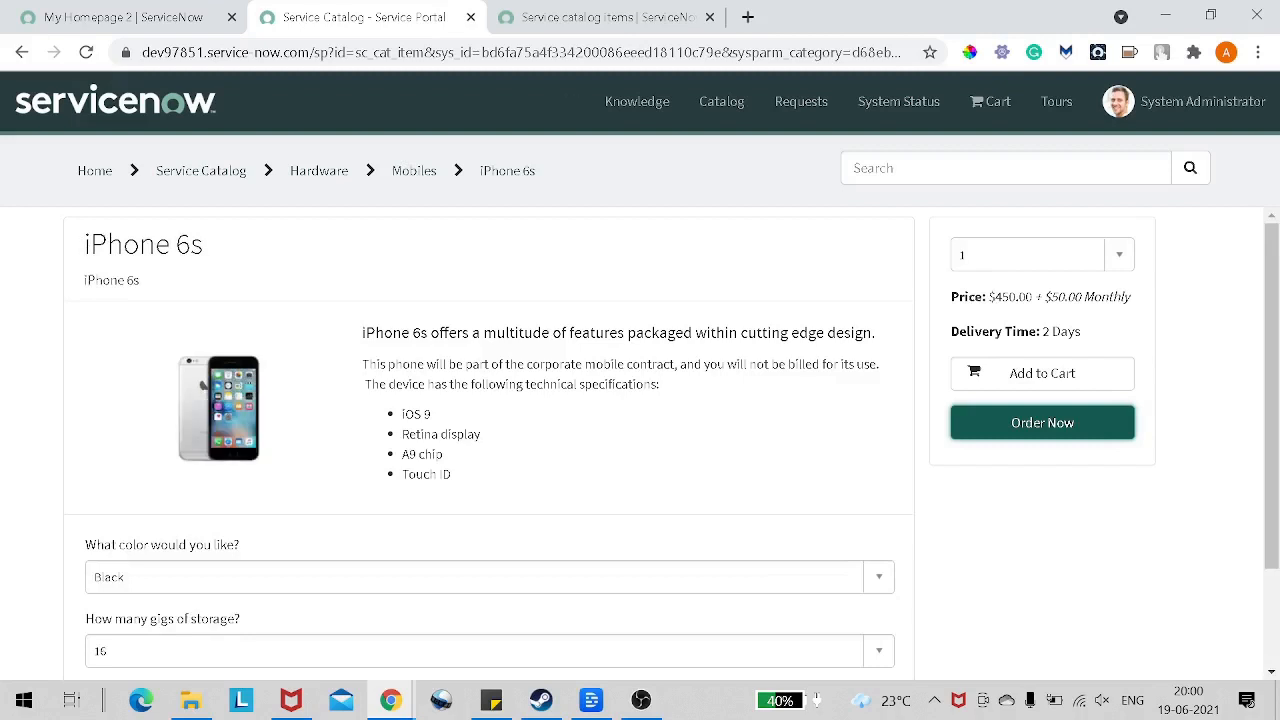
Step: Examine the iPhone 6s item's title, description, color and storage questions, and price
drag(86, 246, 203, 246)
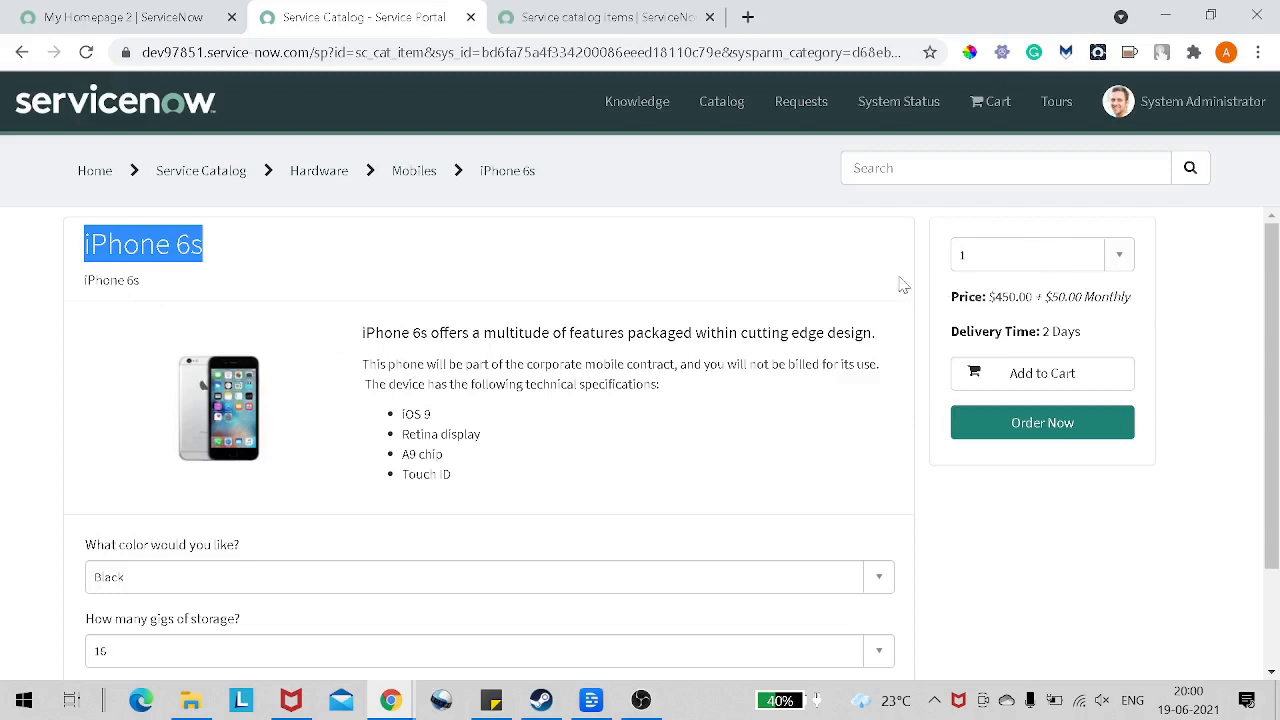
scroll(666, 314, down, 2)
scroll(666, 314, up, 1)
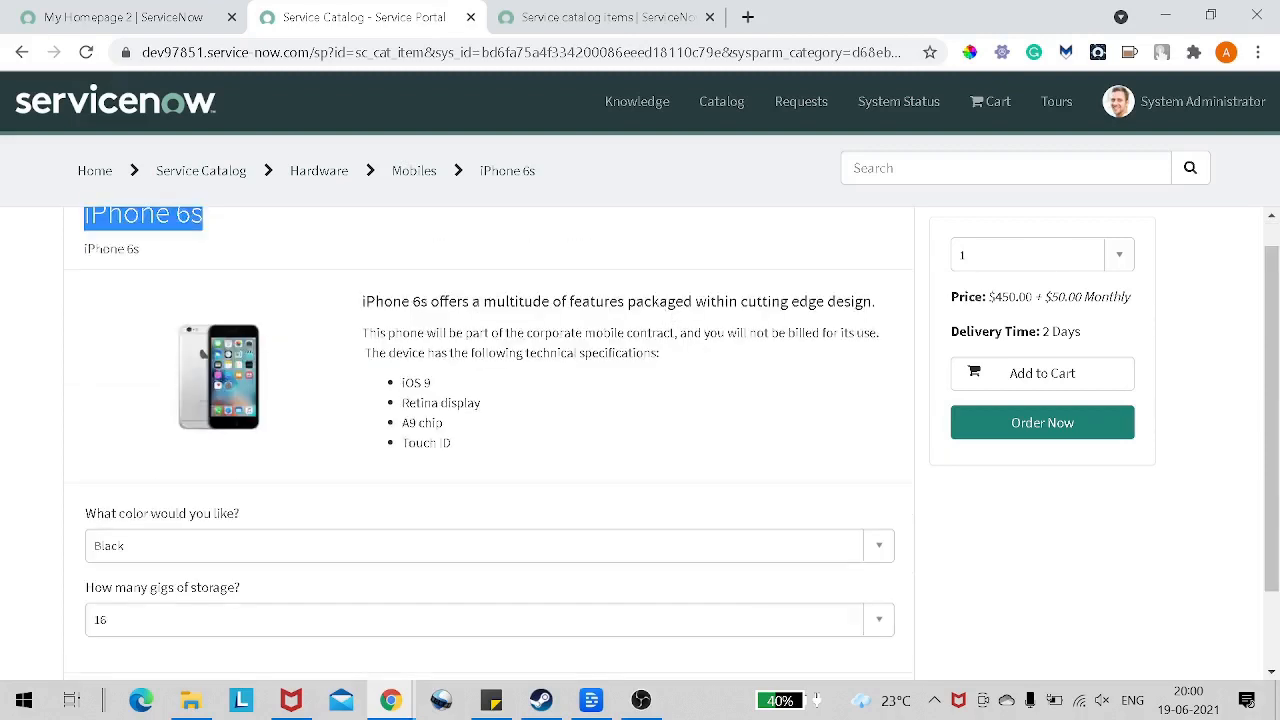
scroll(670, 315, up, 1)
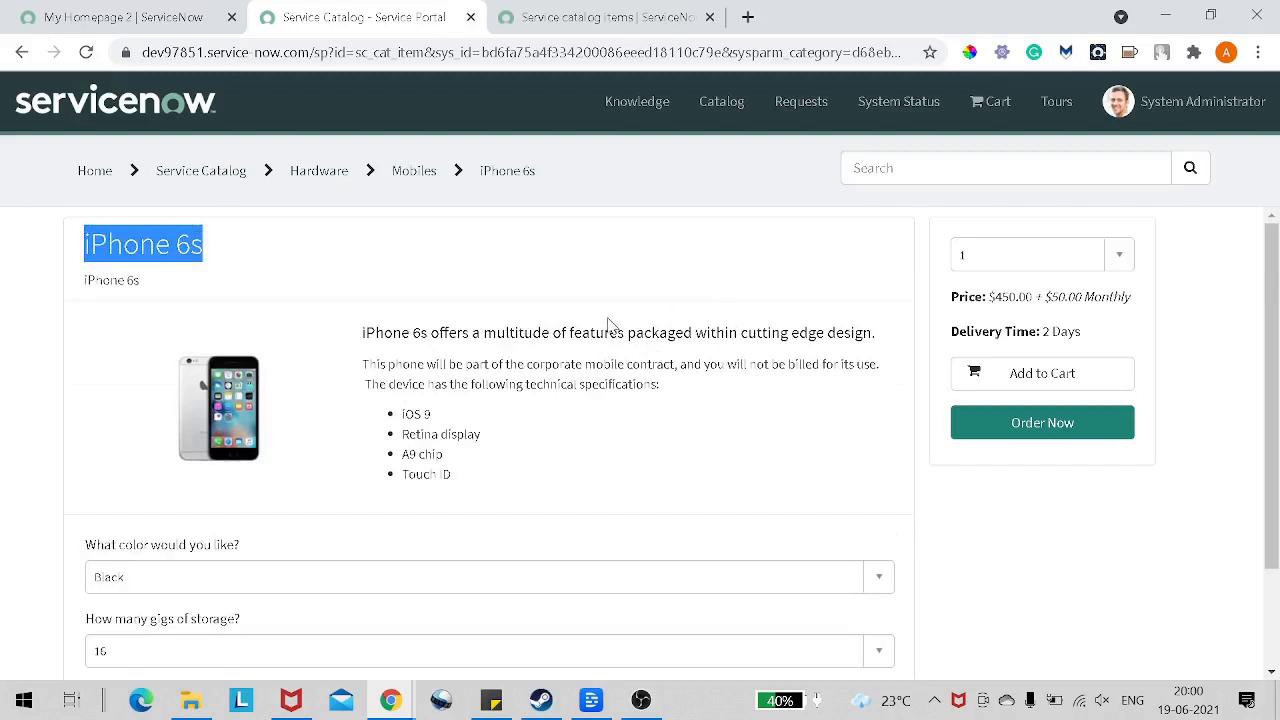
scroll(608, 323, down, 1)
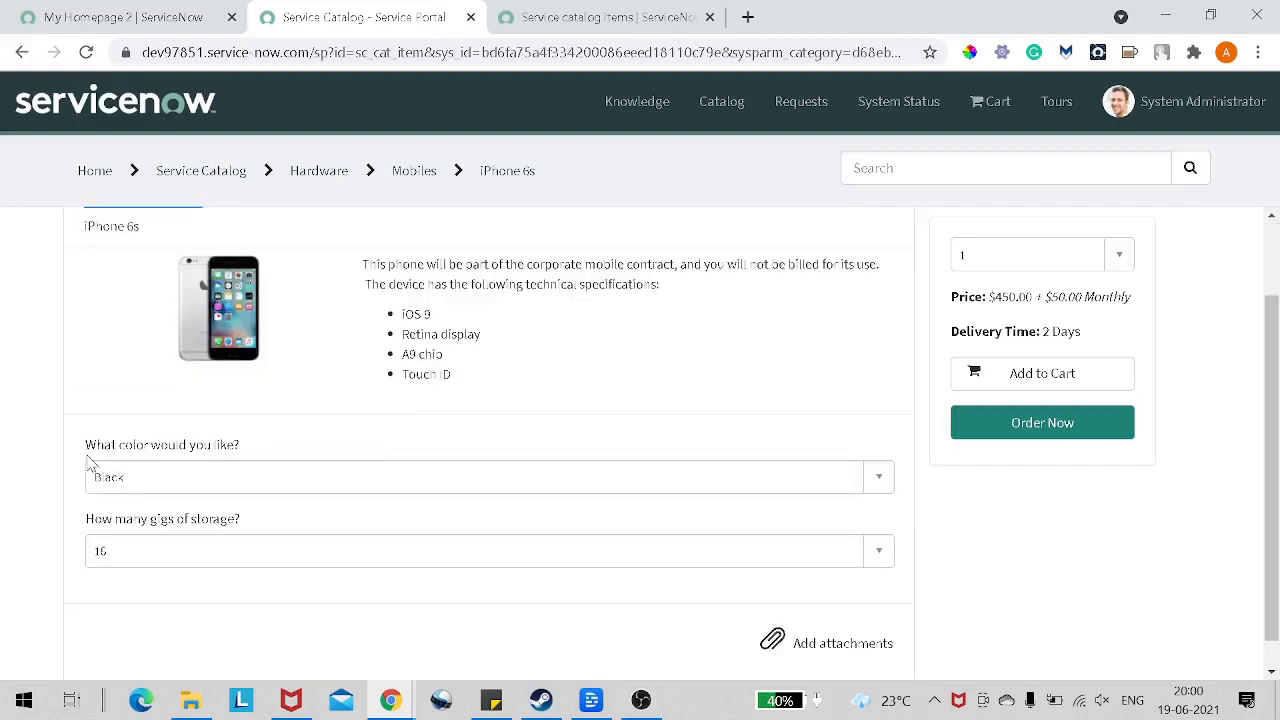
drag(86, 445, 229, 449)
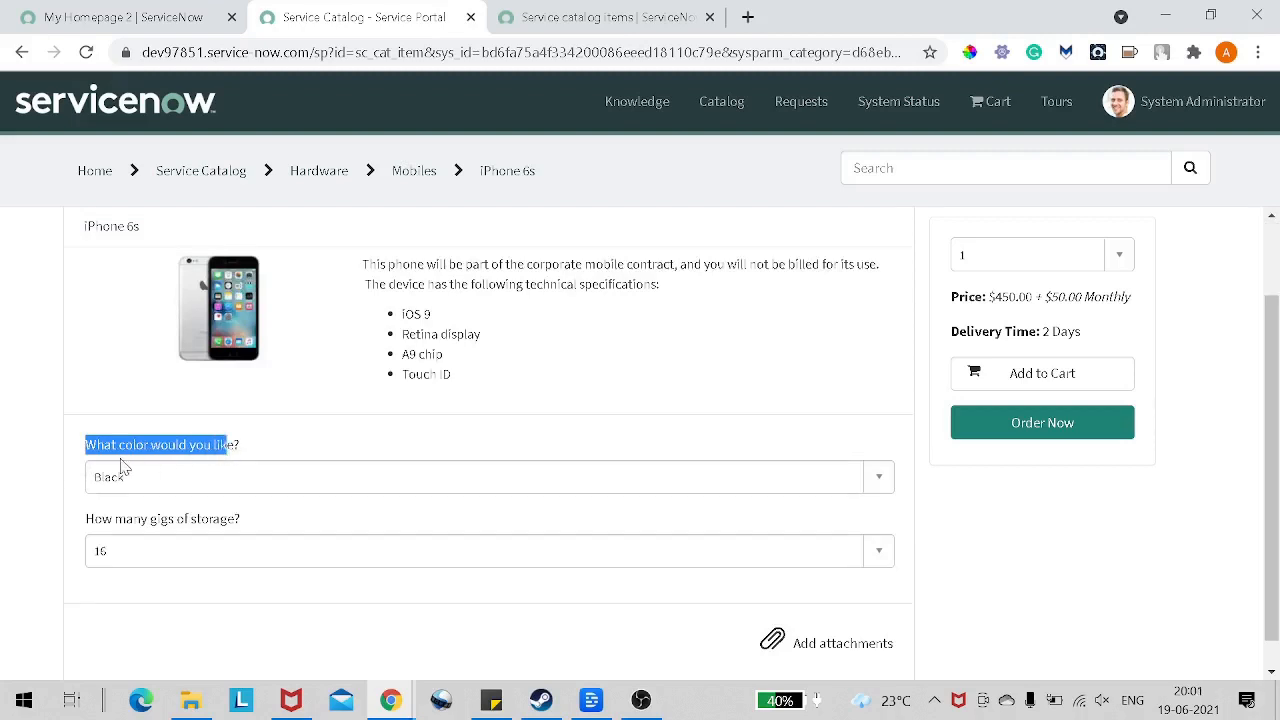
scroll(223, 474, up, 1)
scroll(230, 472, down, 1)
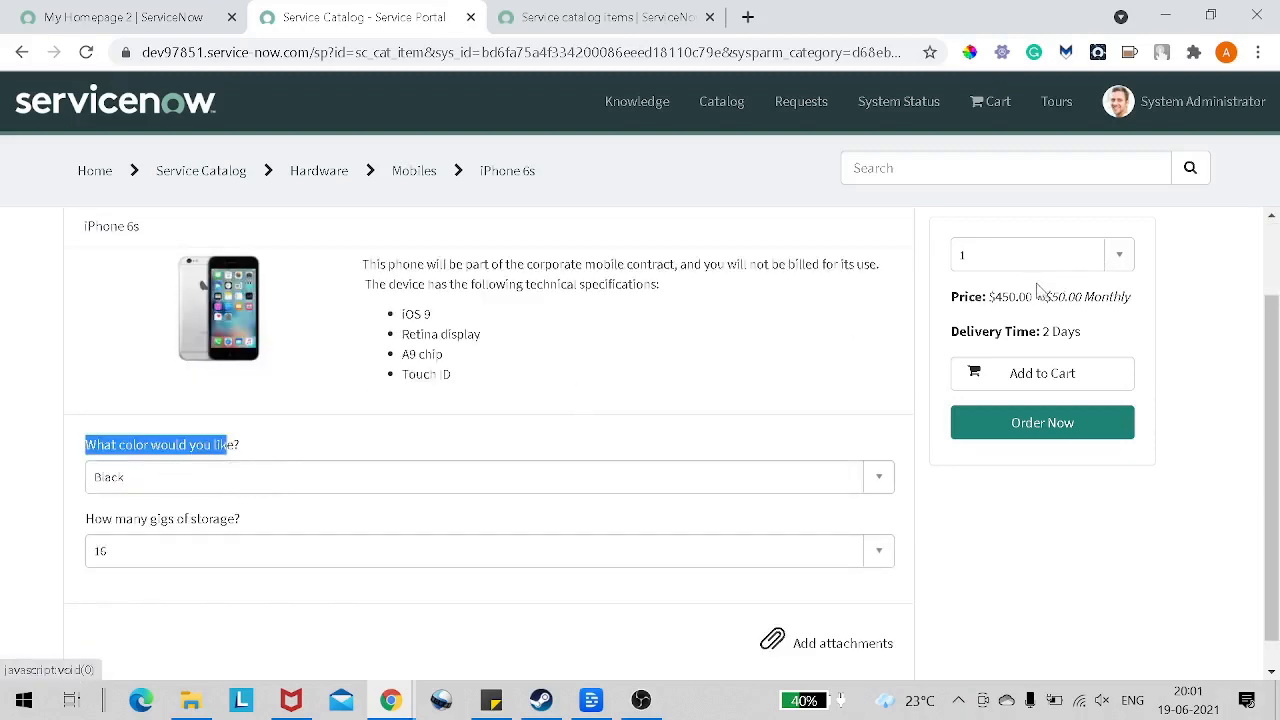
drag(1001, 297, 1130, 297)
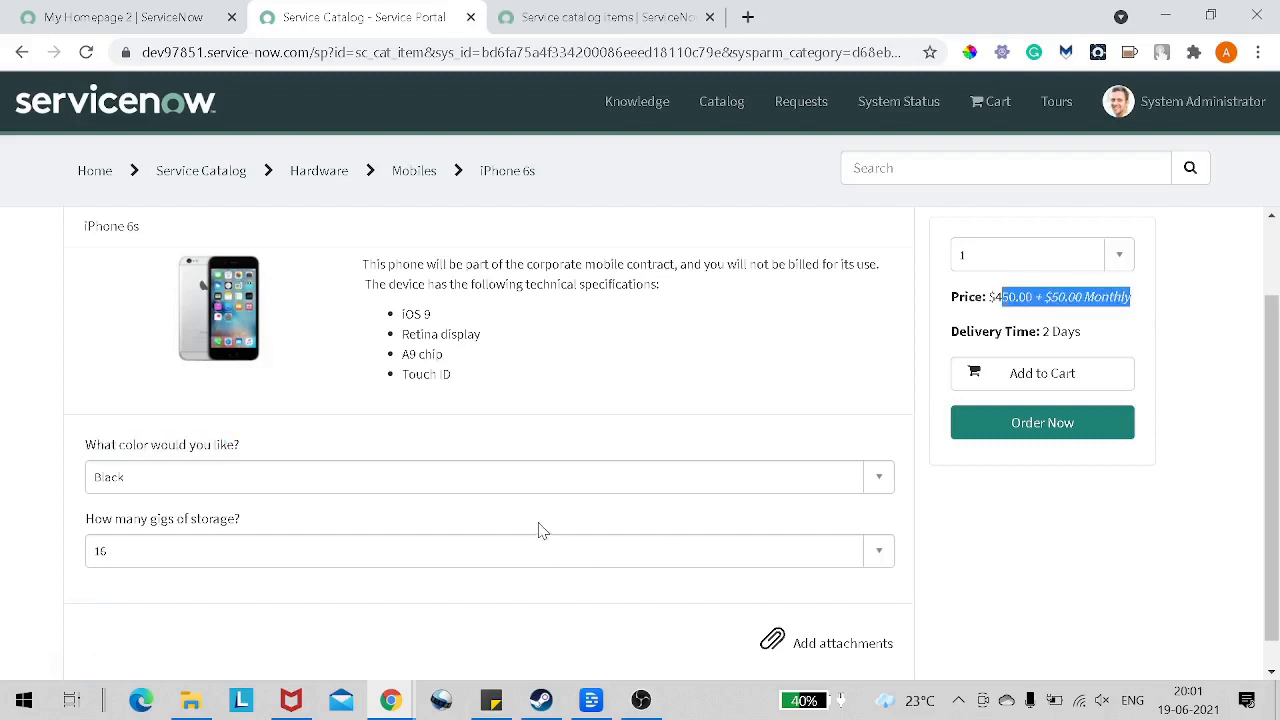
Step: Choose Black for the question about the phone's color and check the item's price
drag(86, 446, 228, 452)
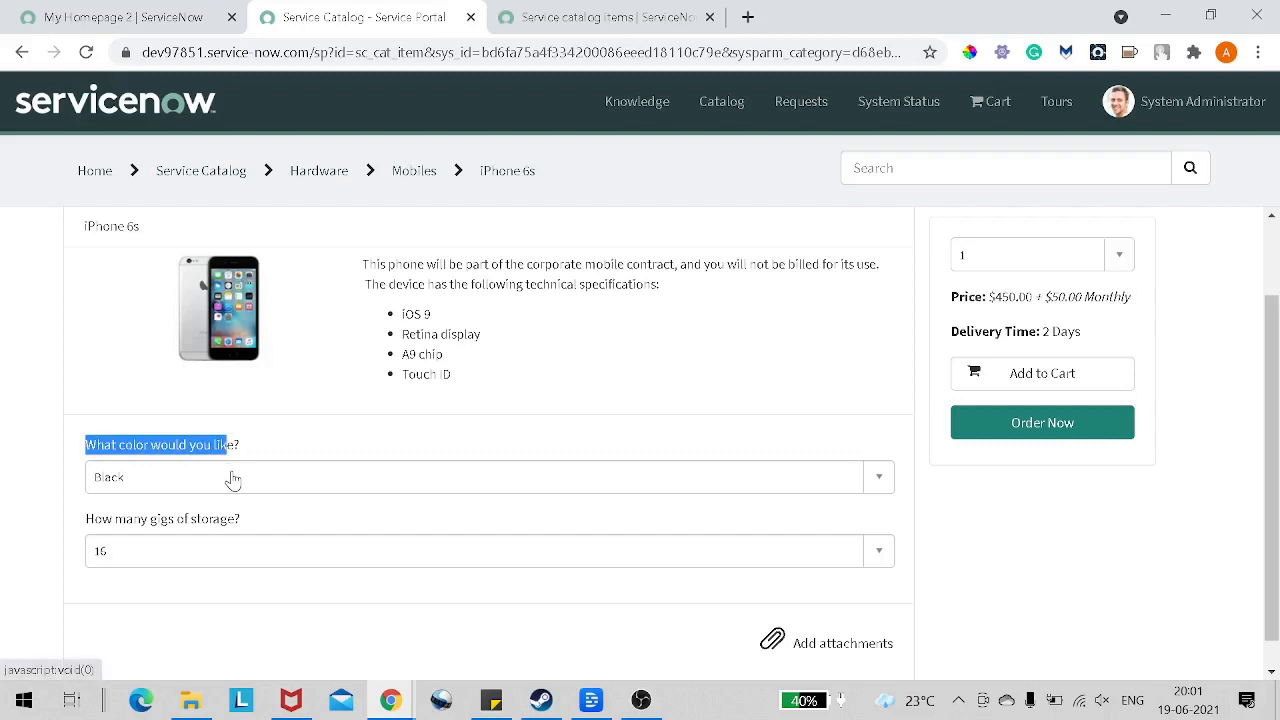
click(232, 479)
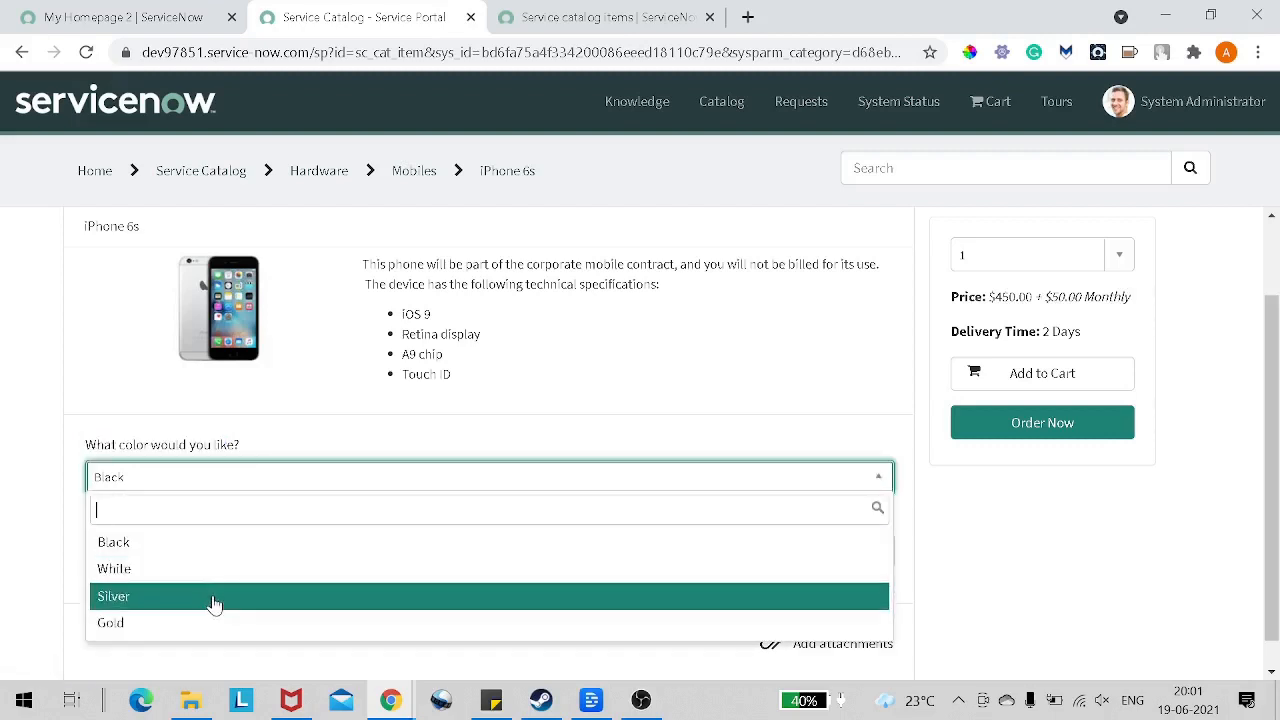
click(212, 553)
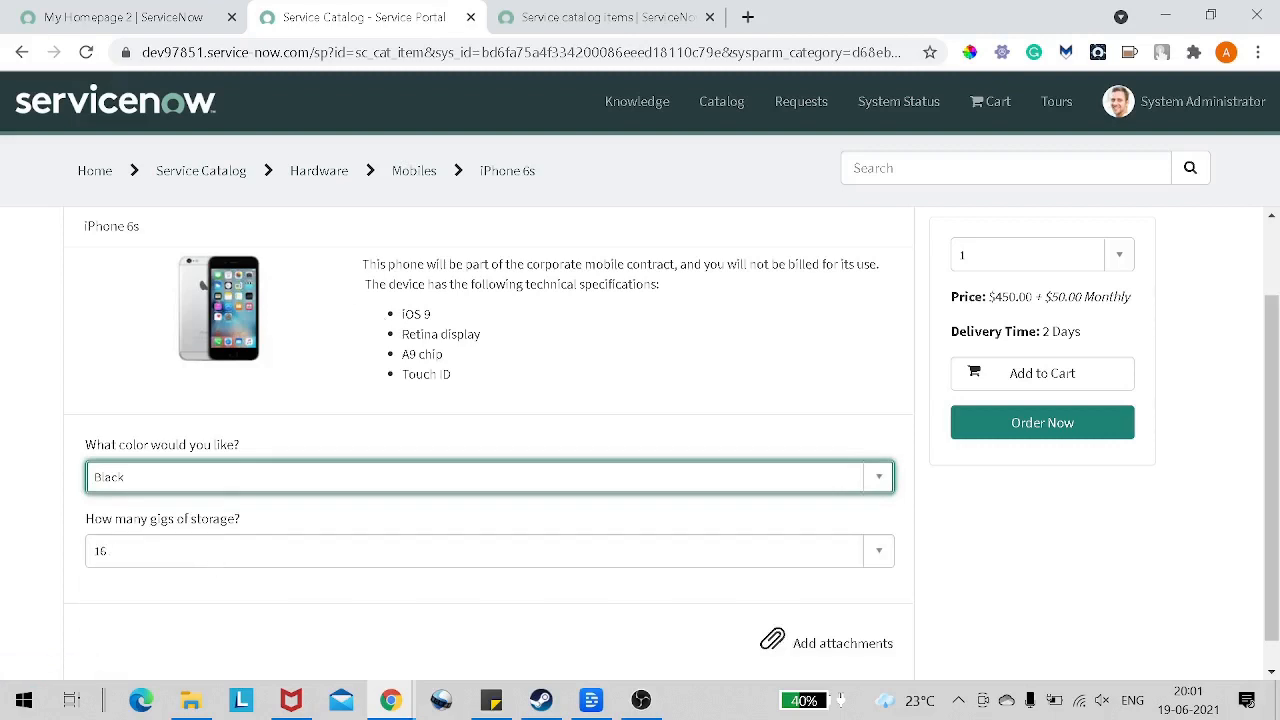
drag(1008, 297, 1052, 297)
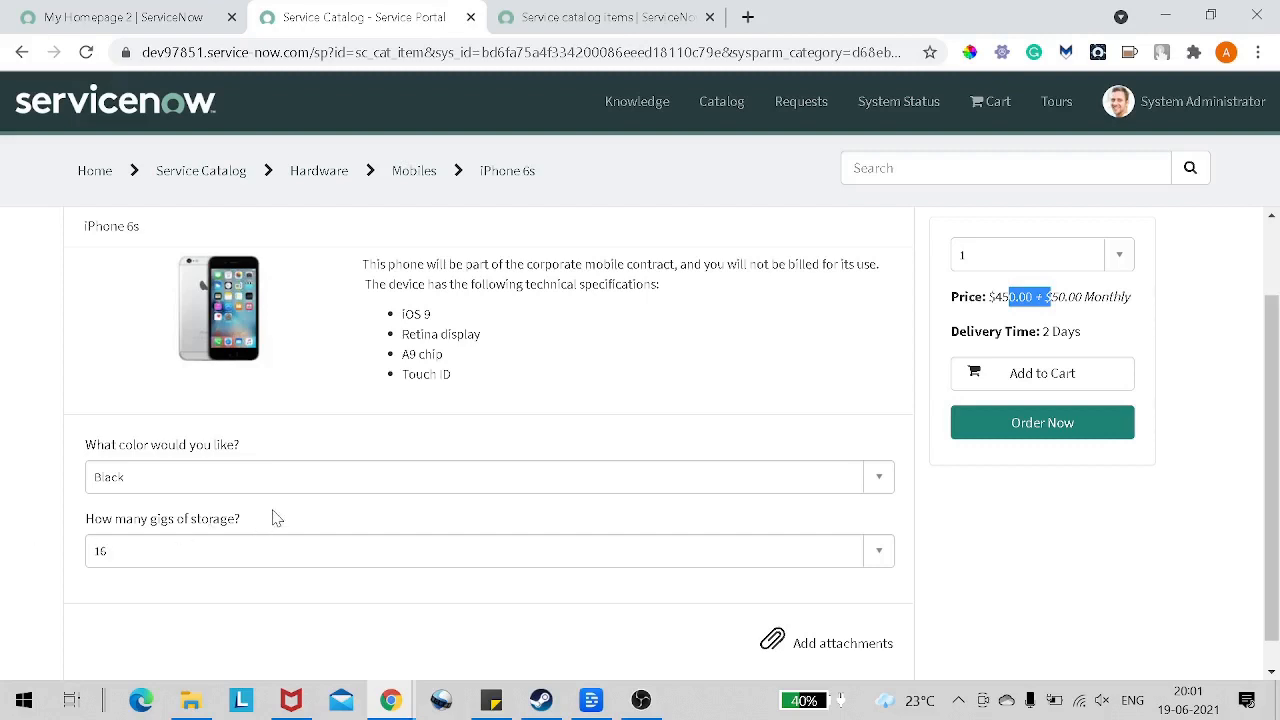
Step: Set the phone's storage to 128 gigs
scroll(278, 515, down, 1)
drag(114, 490, 205, 491)
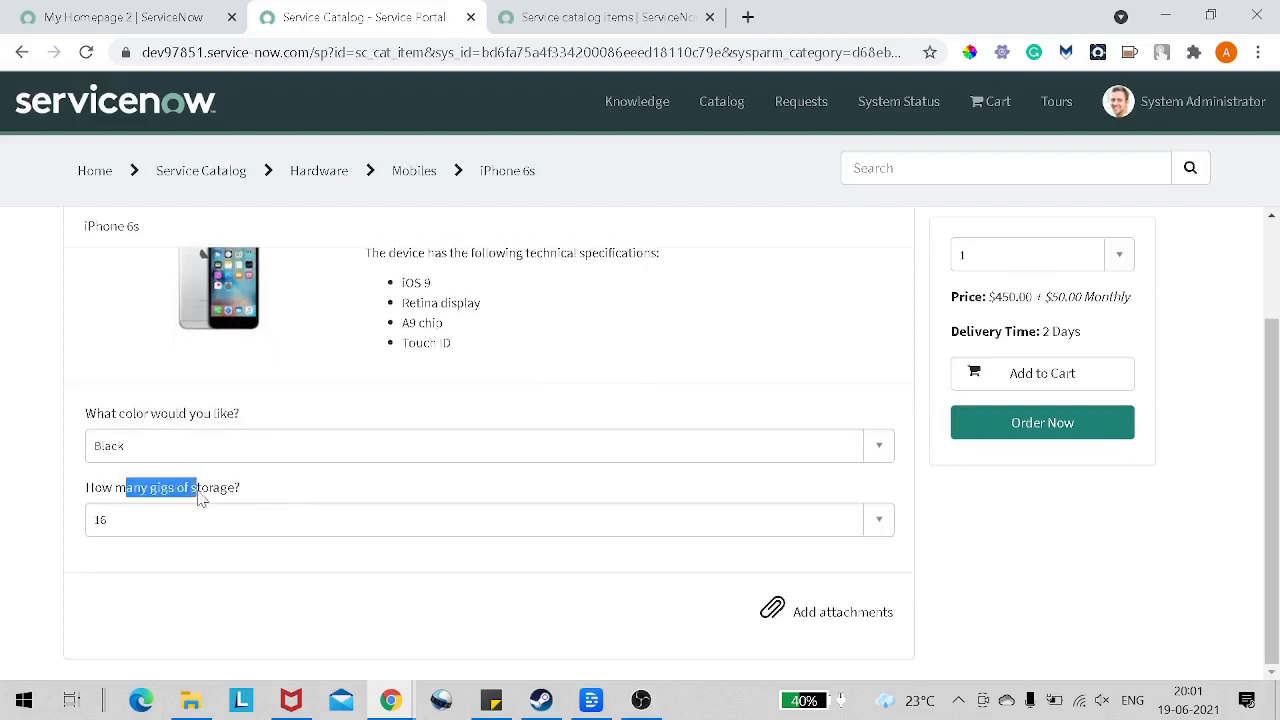
click(236, 537)
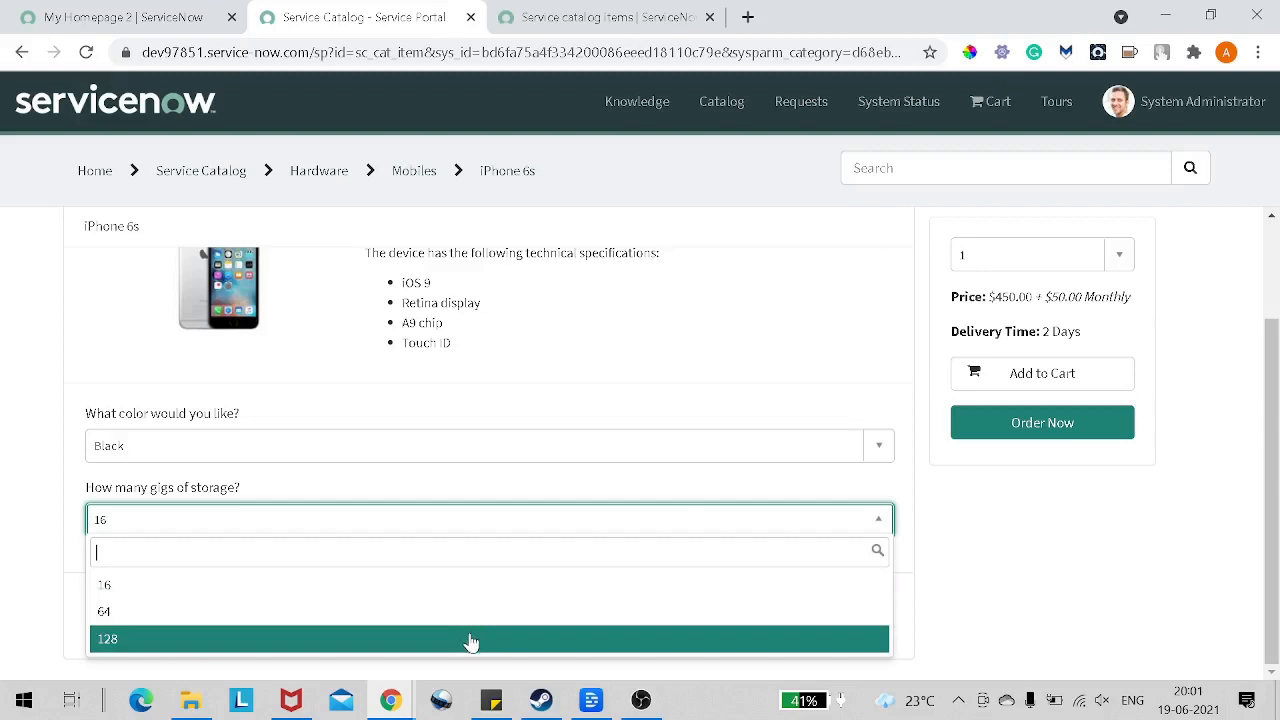
click(472, 641)
click(558, 628)
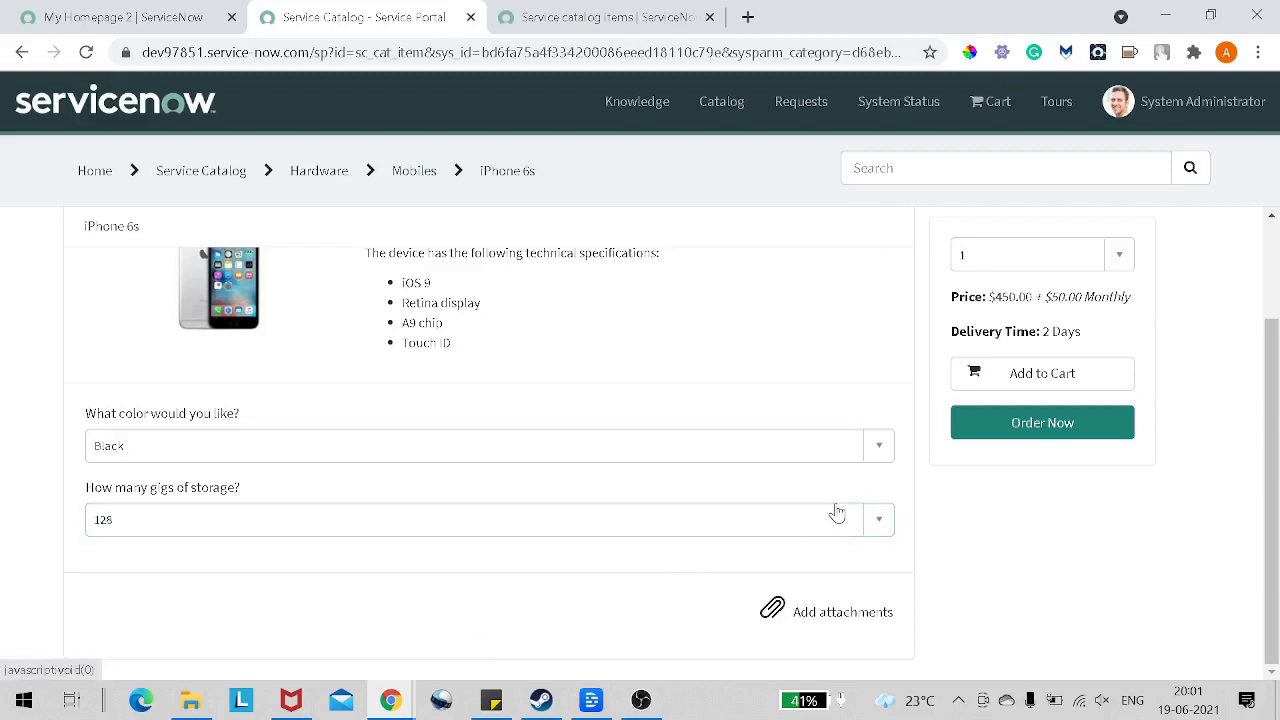
Step: Set the iPhone 6s order quantity to 3 and check the delivery time
scroll(914, 263, up, 3)
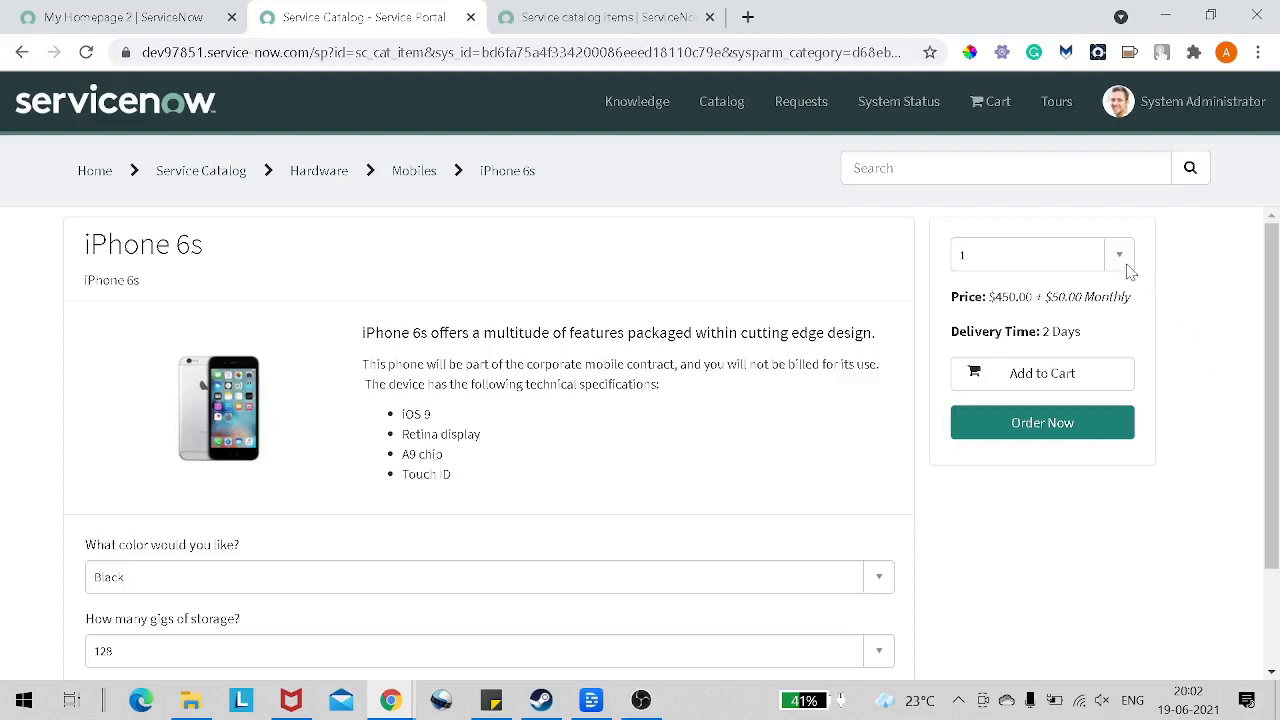
click(1081, 258)
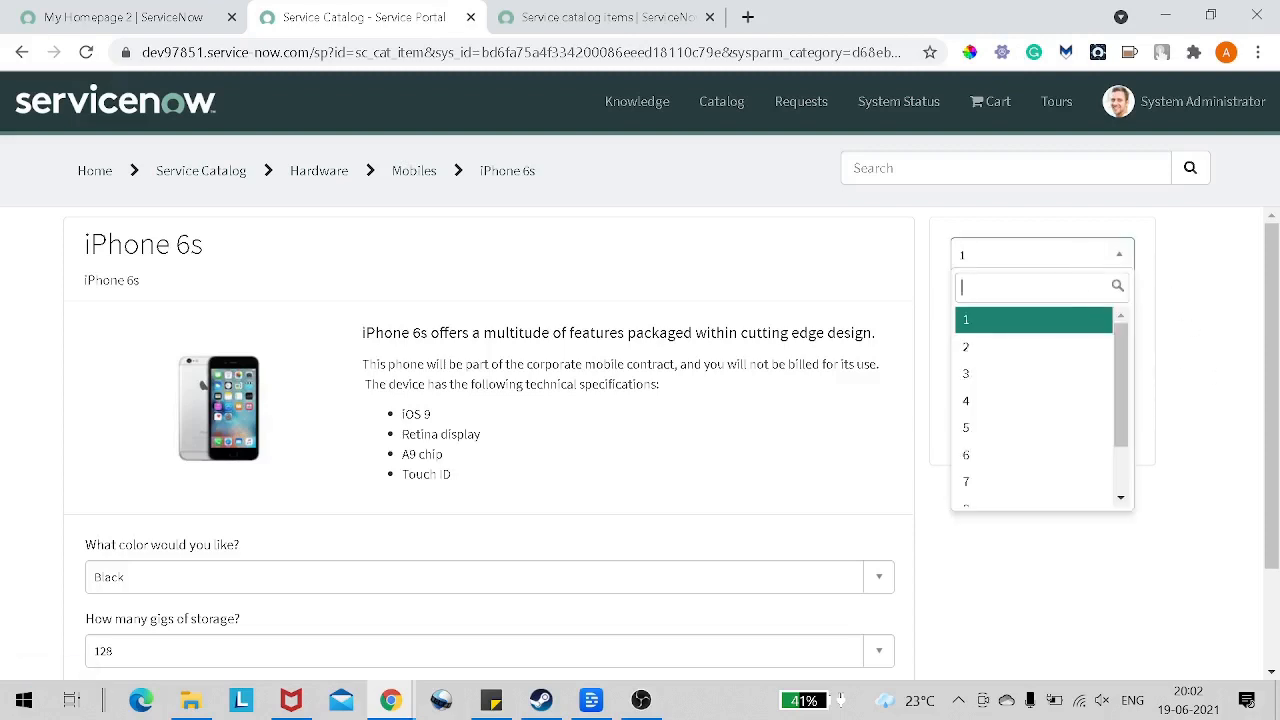
click(991, 379)
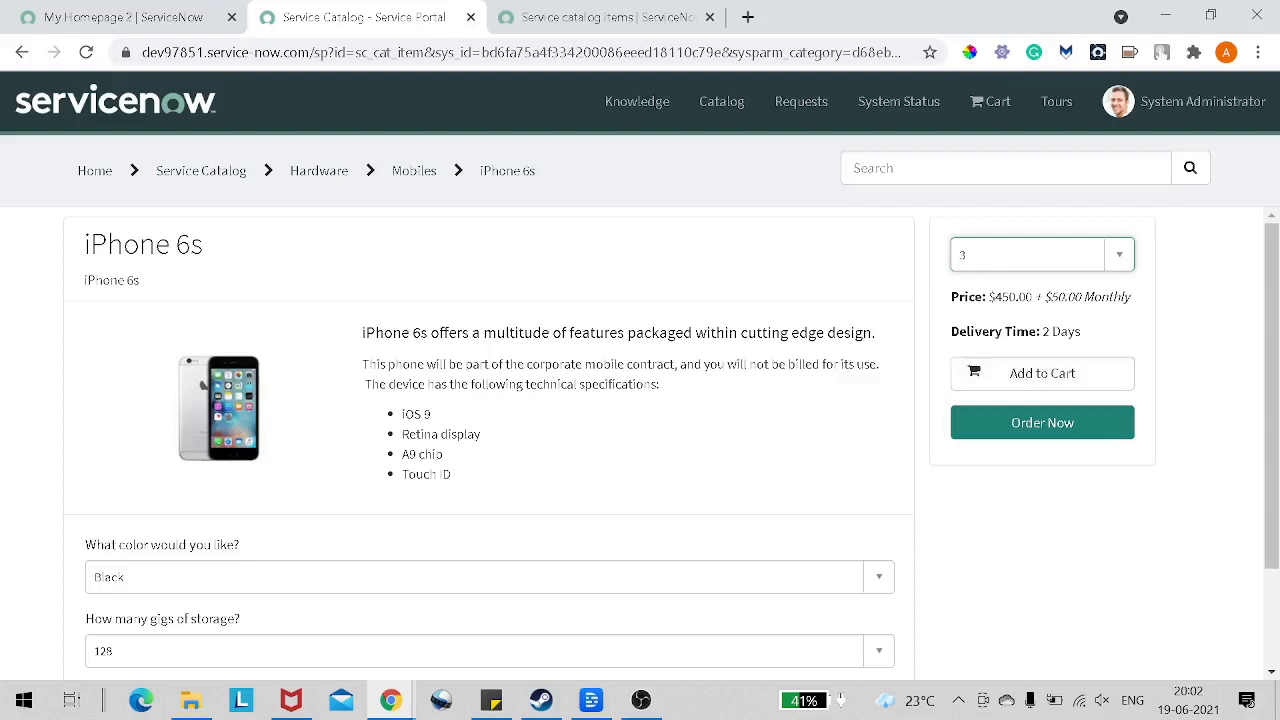
drag(950, 331, 1093, 337)
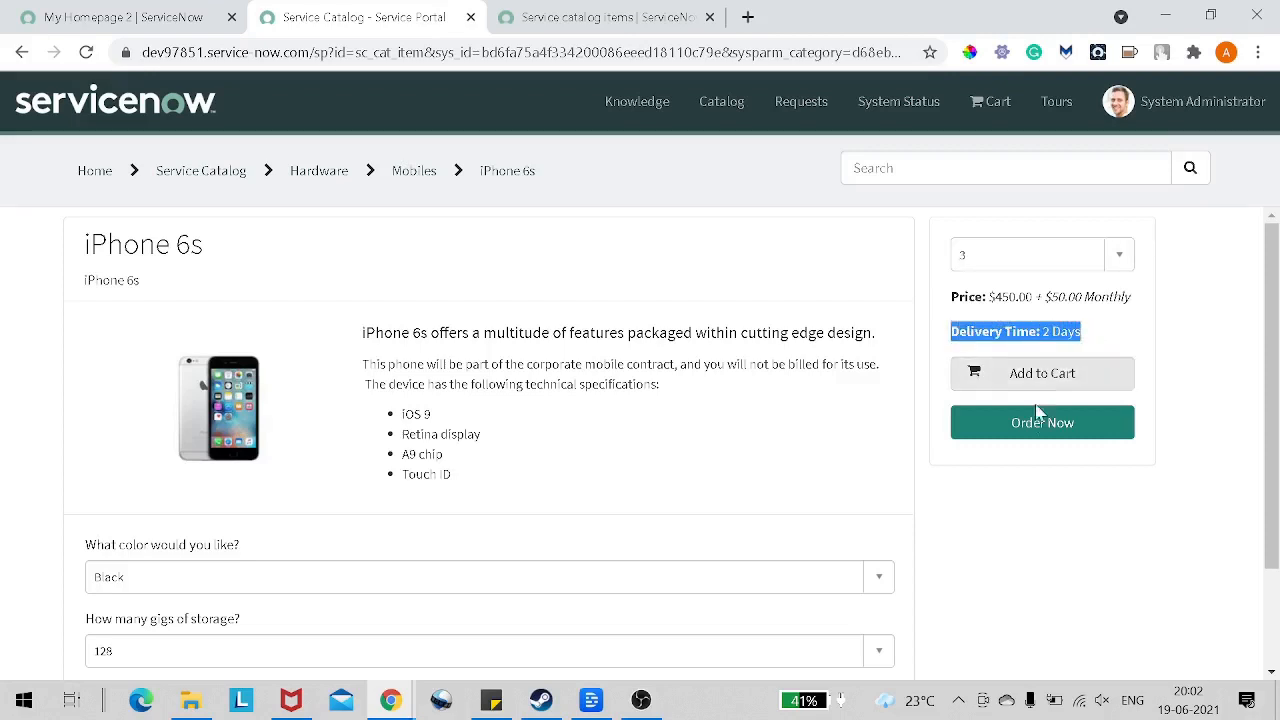
click(1194, 363)
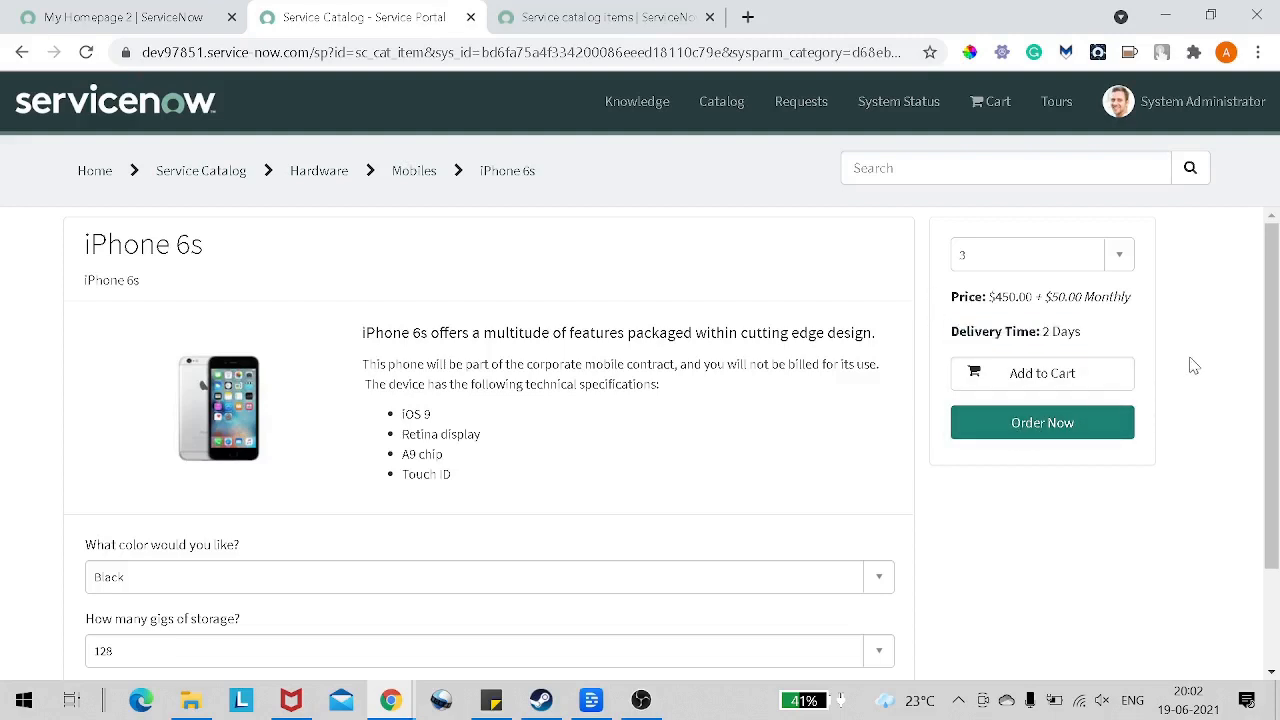
Step: Order the item right away, keep System Administrator as the requester, and enter "I want 3 mobiles" as the delivery information
click(1103, 431)
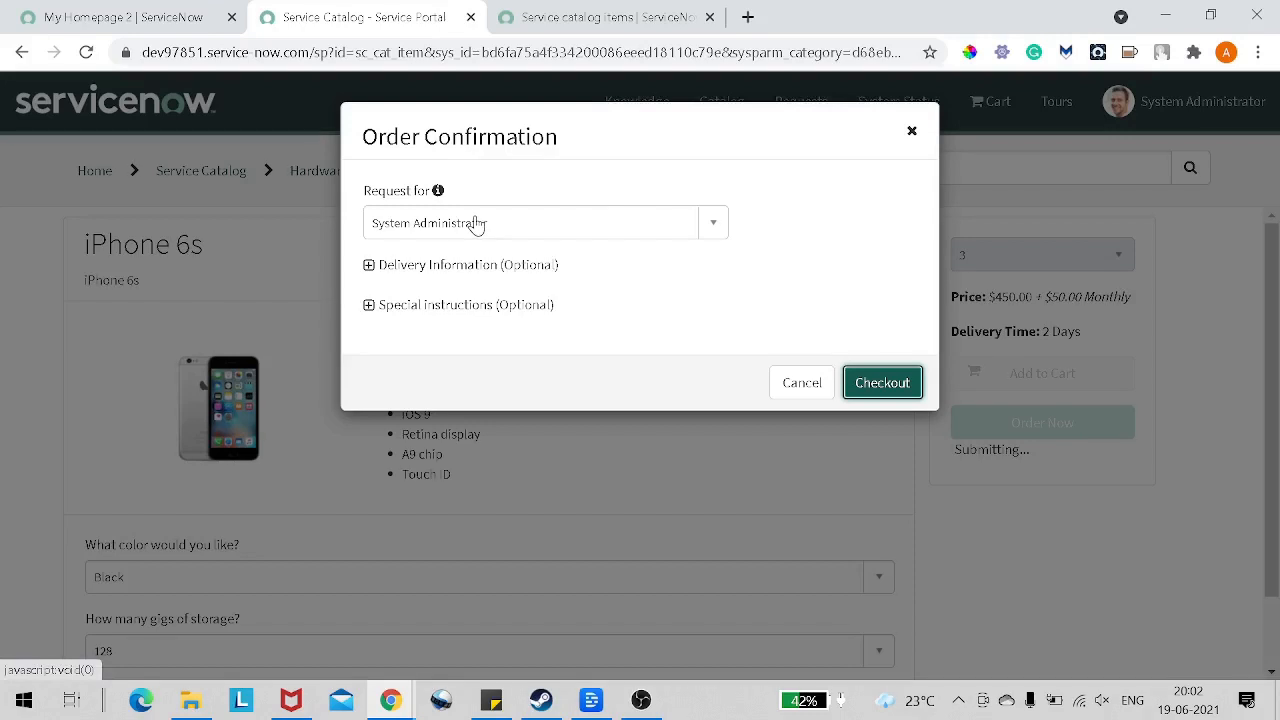
click(477, 225)
click(767, 247)
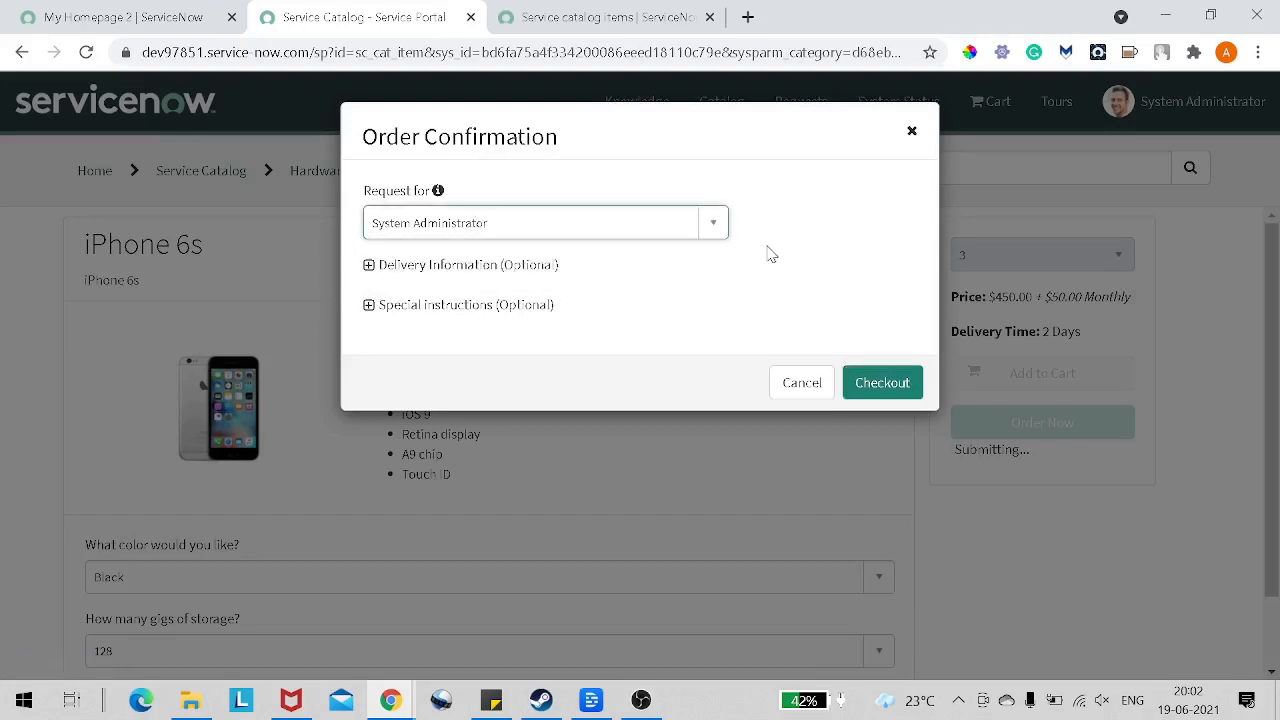
click(369, 266)
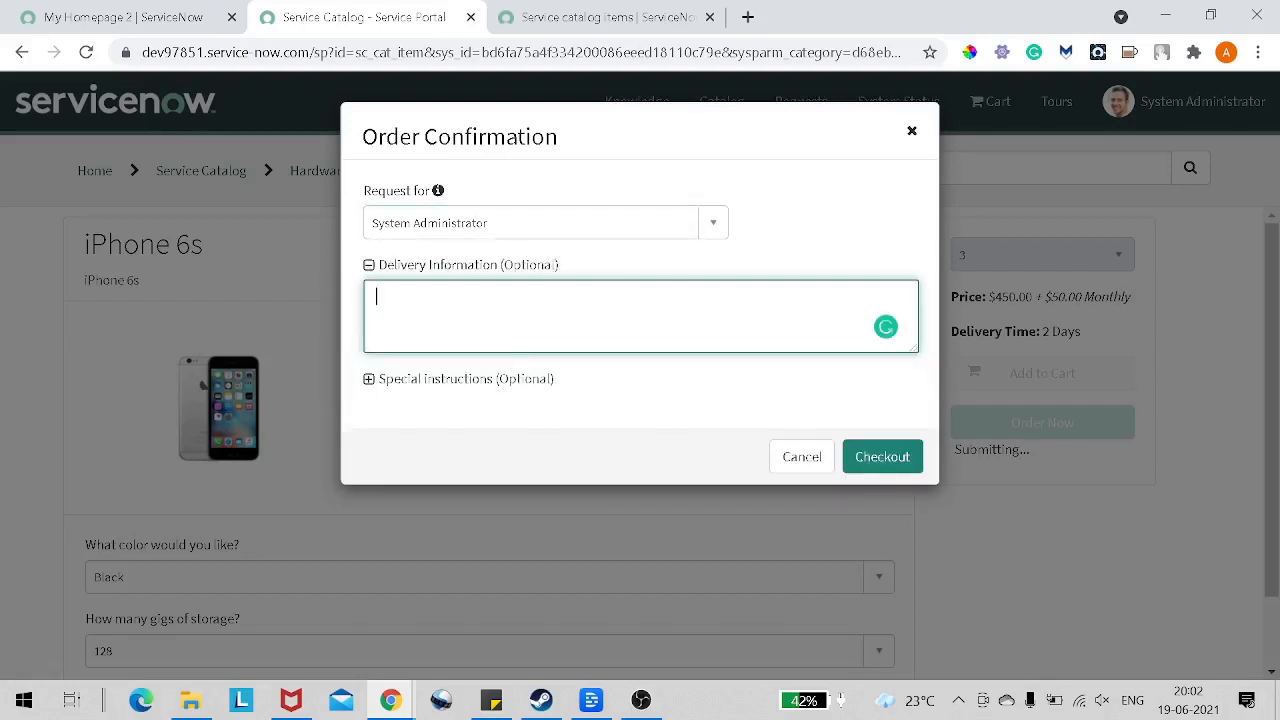
text(I want 3 mobiles)
Step: Add the special instructions "Please gift wrap" and check out the order
click(438, 380)
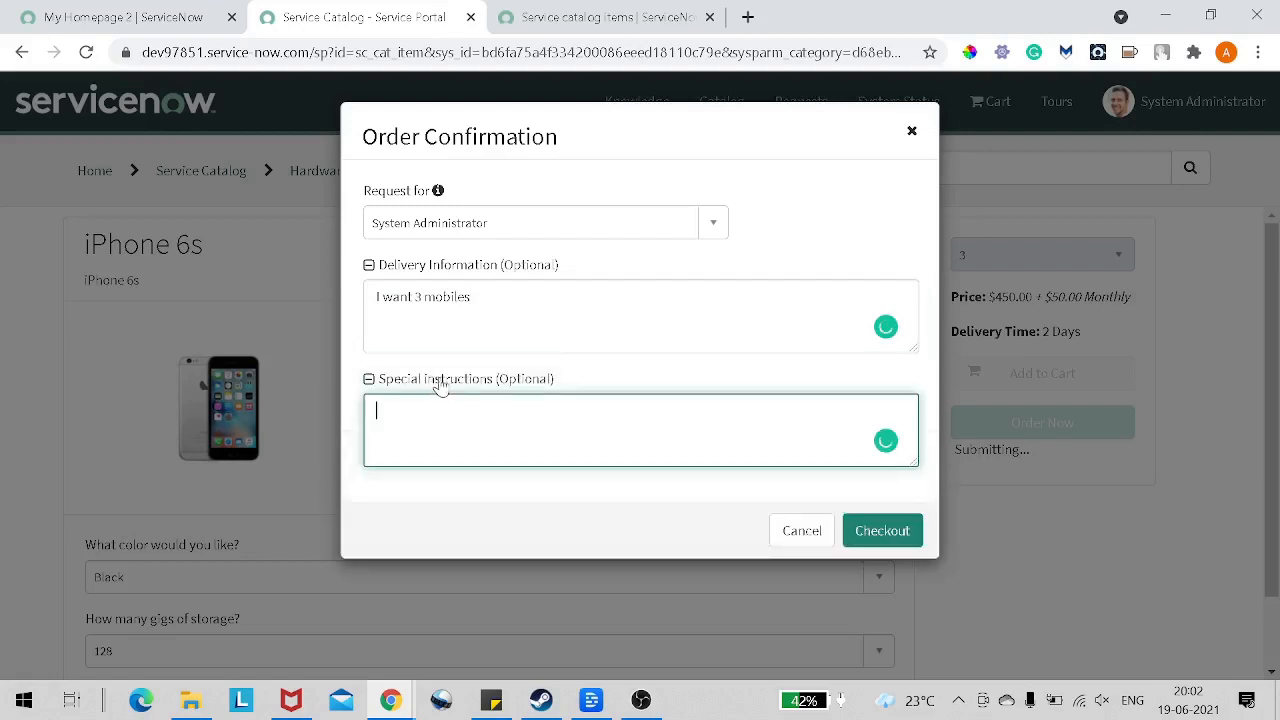
text(Please l)
key(BackSpace)
text(gift wrap)
click(880, 535)
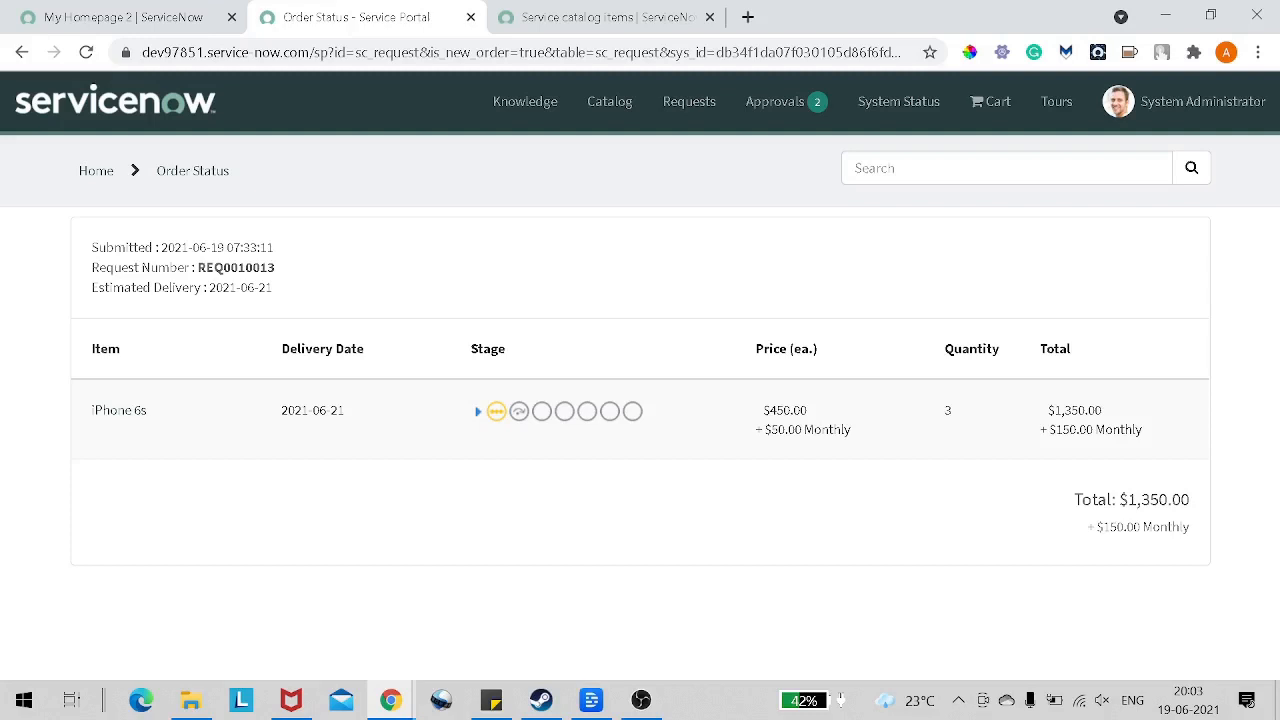
Step: Expand the iPhone 6s request's stages and examine each approval, fulfillment and delivery stage along with the request summary
click(477, 413)
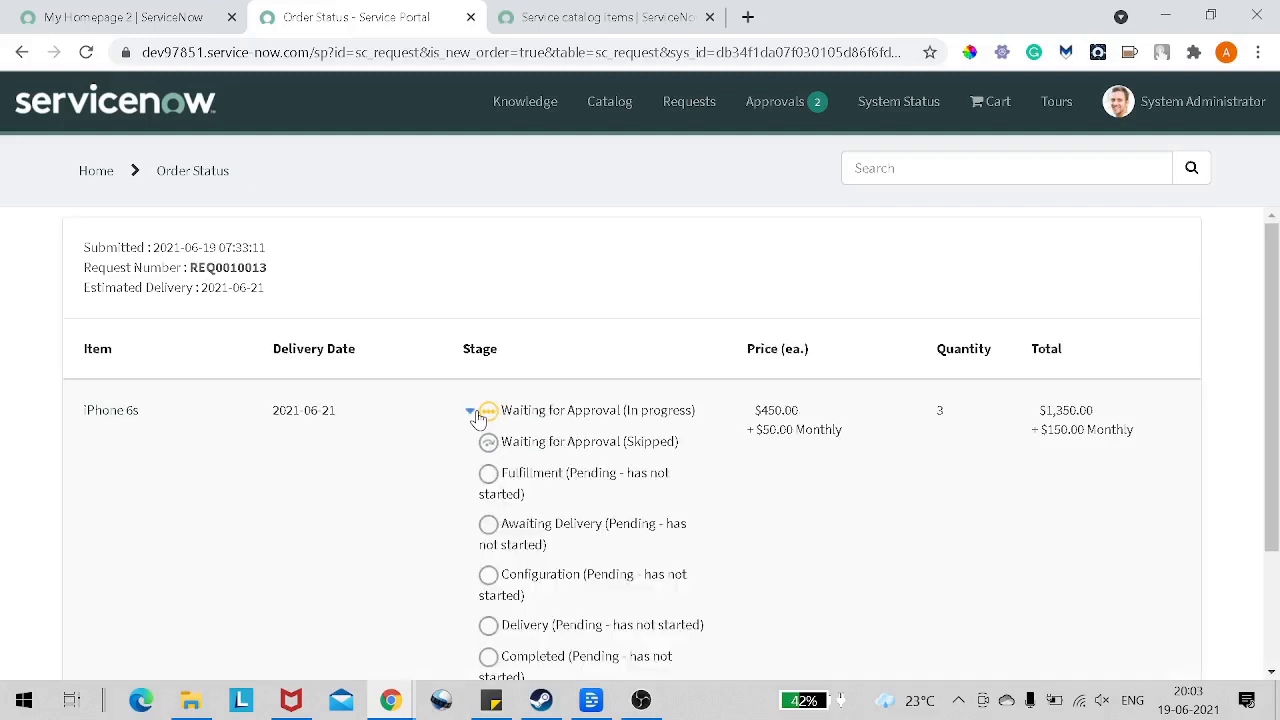
scroll(478, 418, down, 1)
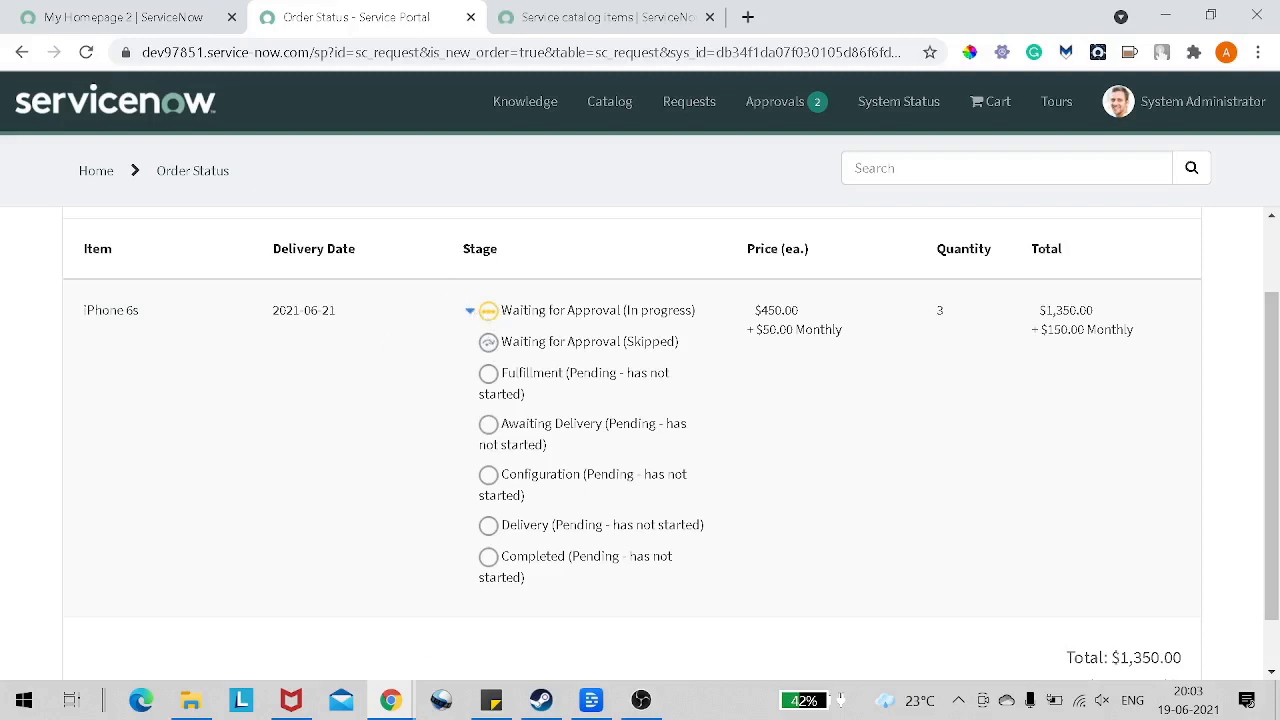
drag(502, 311, 670, 311)
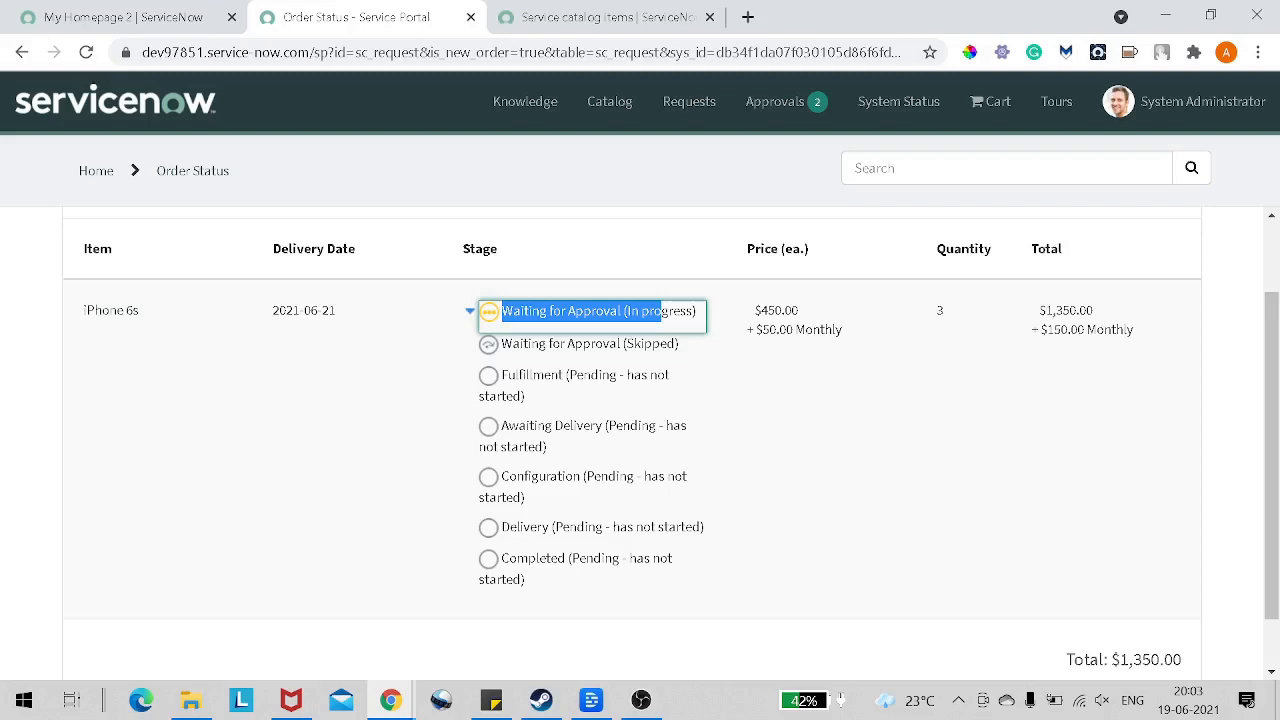
click(566, 343)
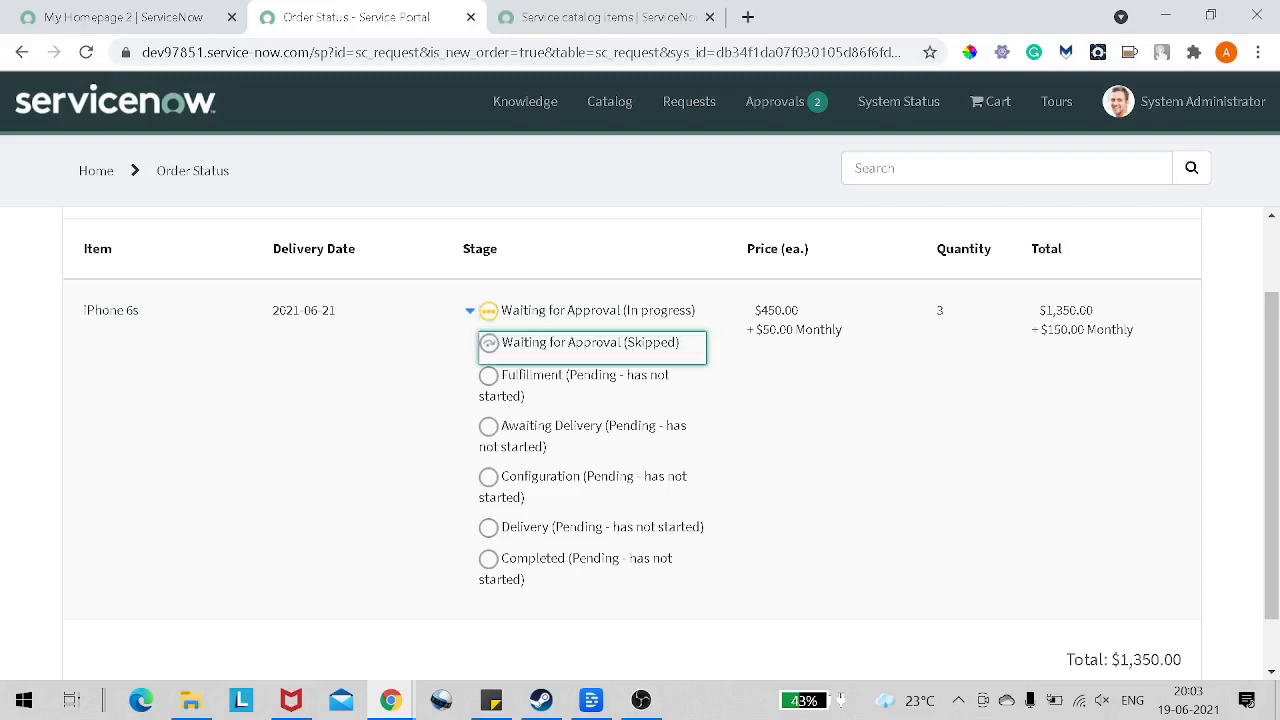
drag(502, 343, 604, 343)
drag(502, 374, 611, 374)
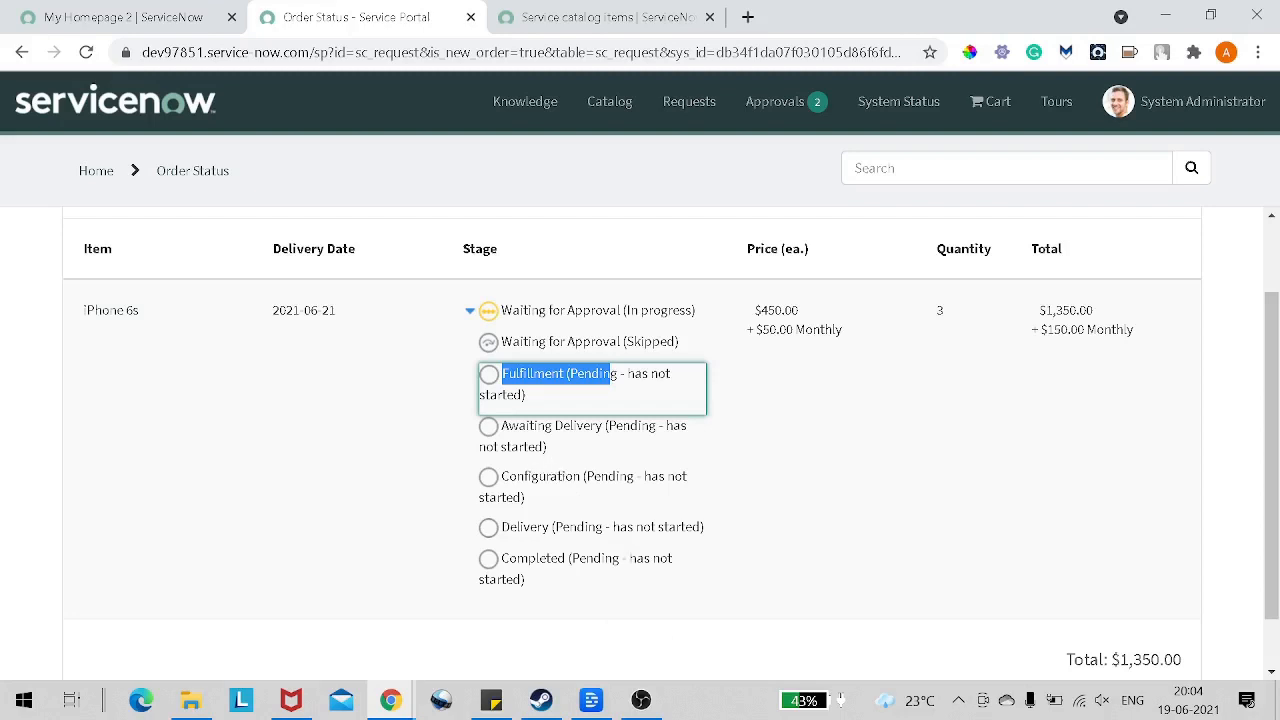
scroll(562, 483, down, 1)
scroll(562, 483, up, 2)
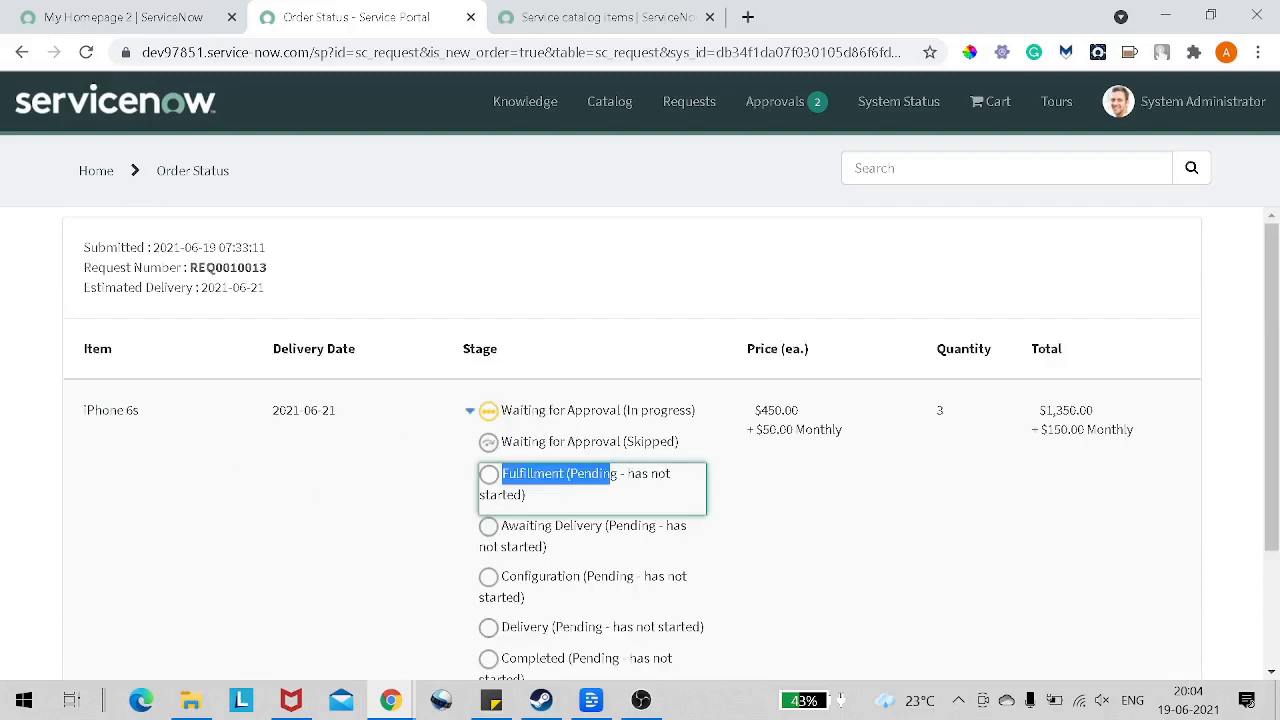
click(303, 311)
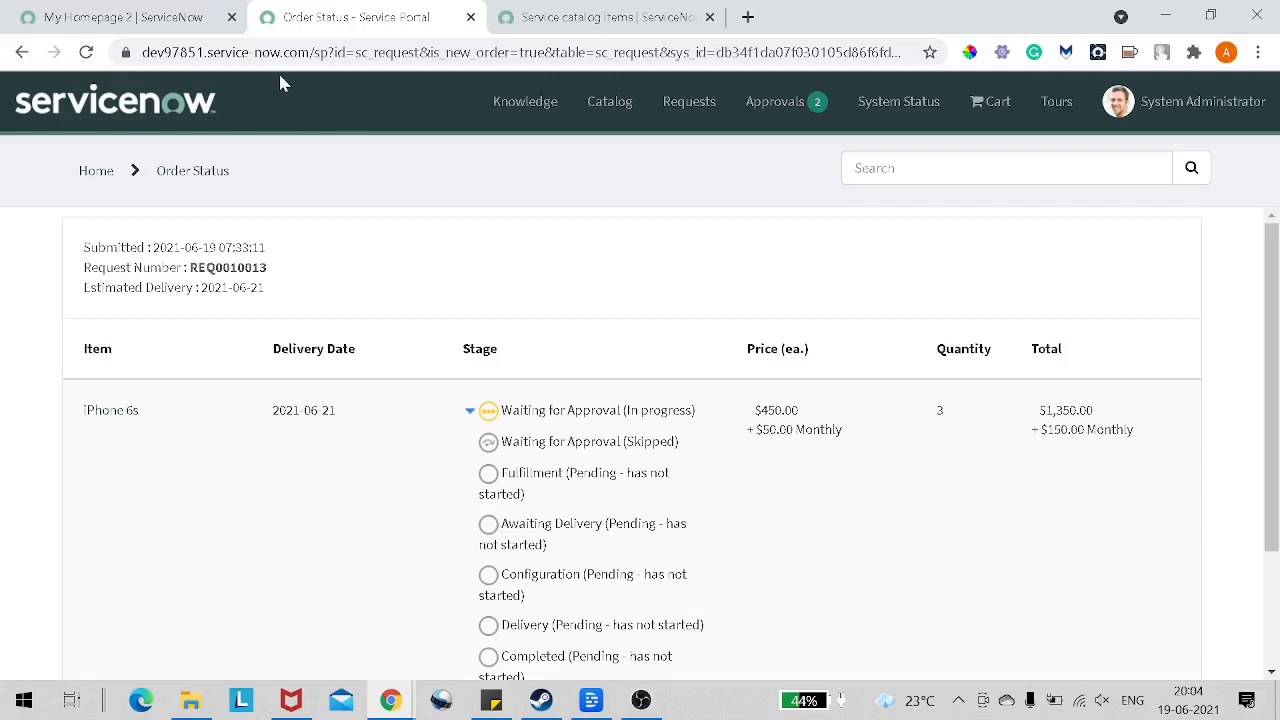
Step: Go back to the Service Portal homepage and examine the iPhone 6s requests under My Approvals
click(548, 24)
click(352, 22)
click(170, 121)
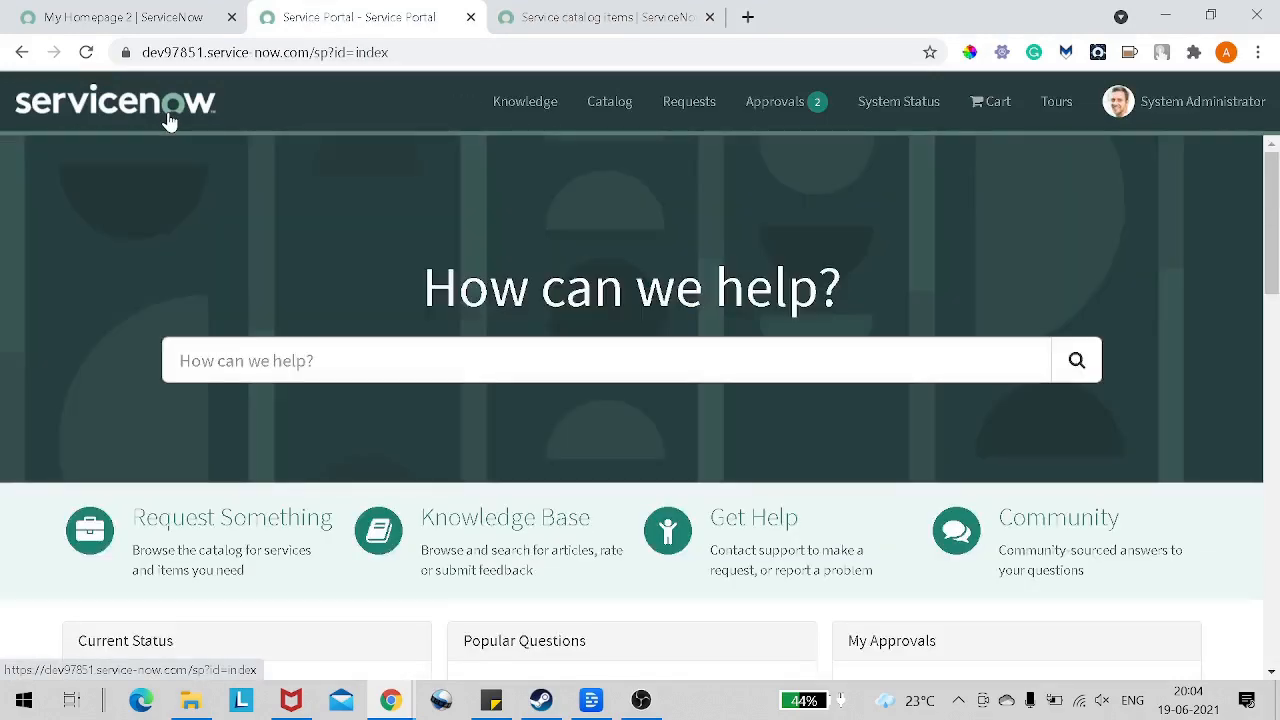
scroll(516, 440, down, 3)
scroll(516, 440, up, 2)
scroll(600, 410, down, 1)
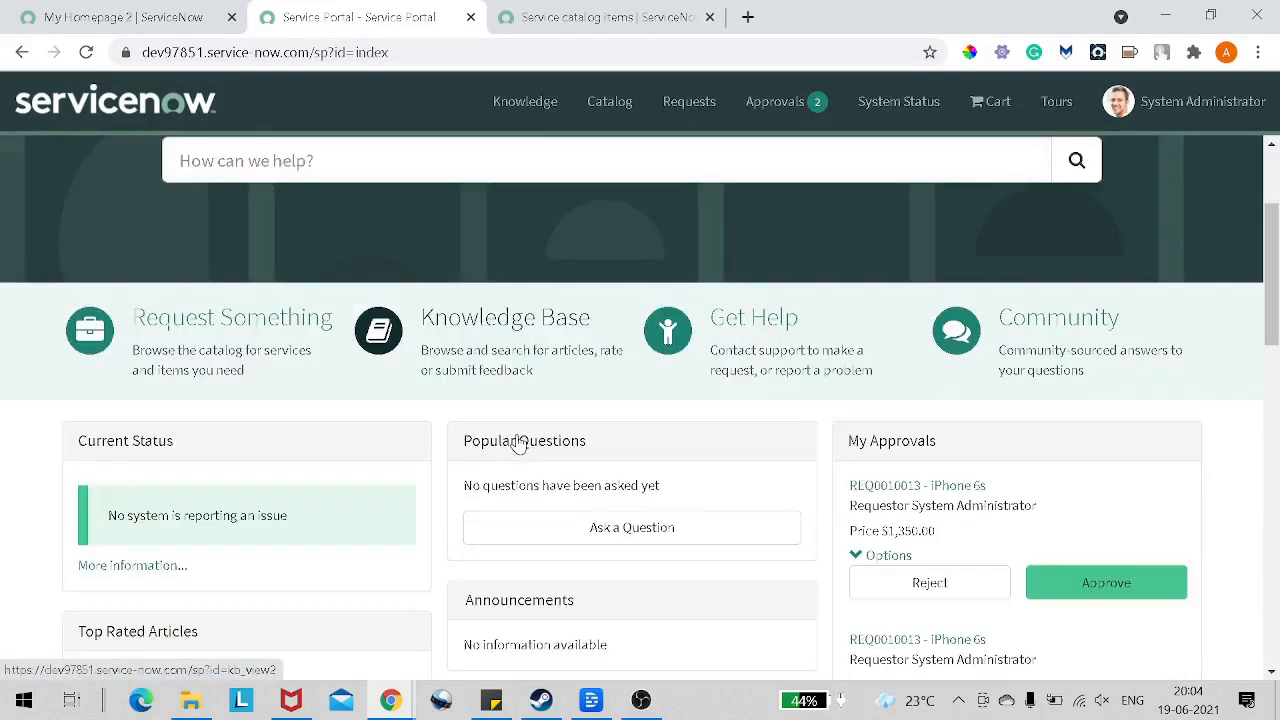
scroll(1100, 545, down, 1)
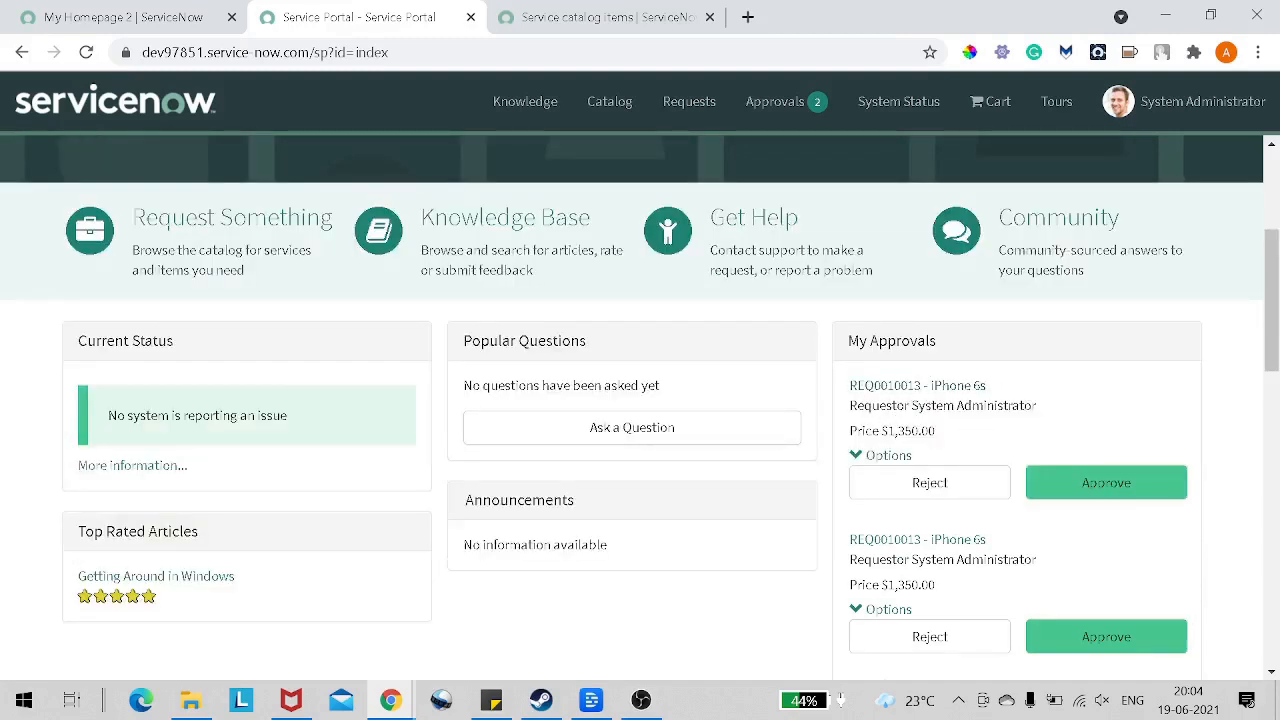
drag(925, 405, 1012, 405)
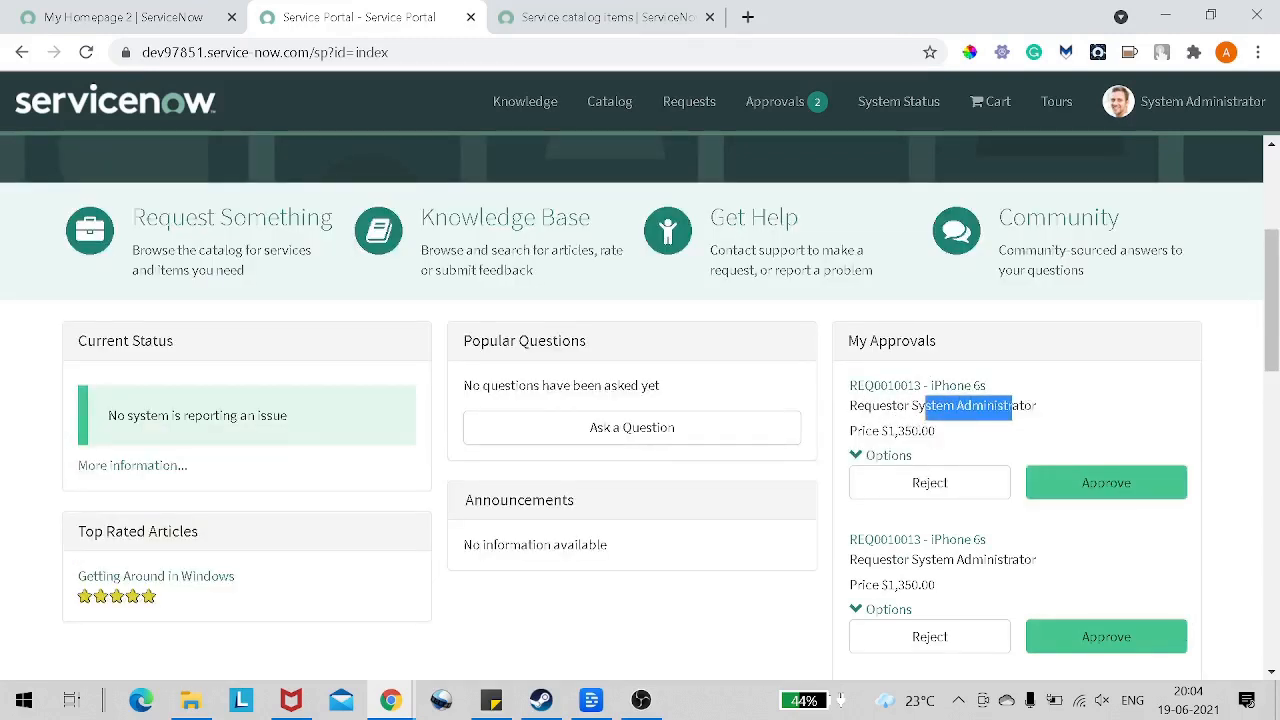
Step: Look over the My Approvals and My Open Incidents lists on the Service Portal homepage
scroll(954, 600, down, 3)
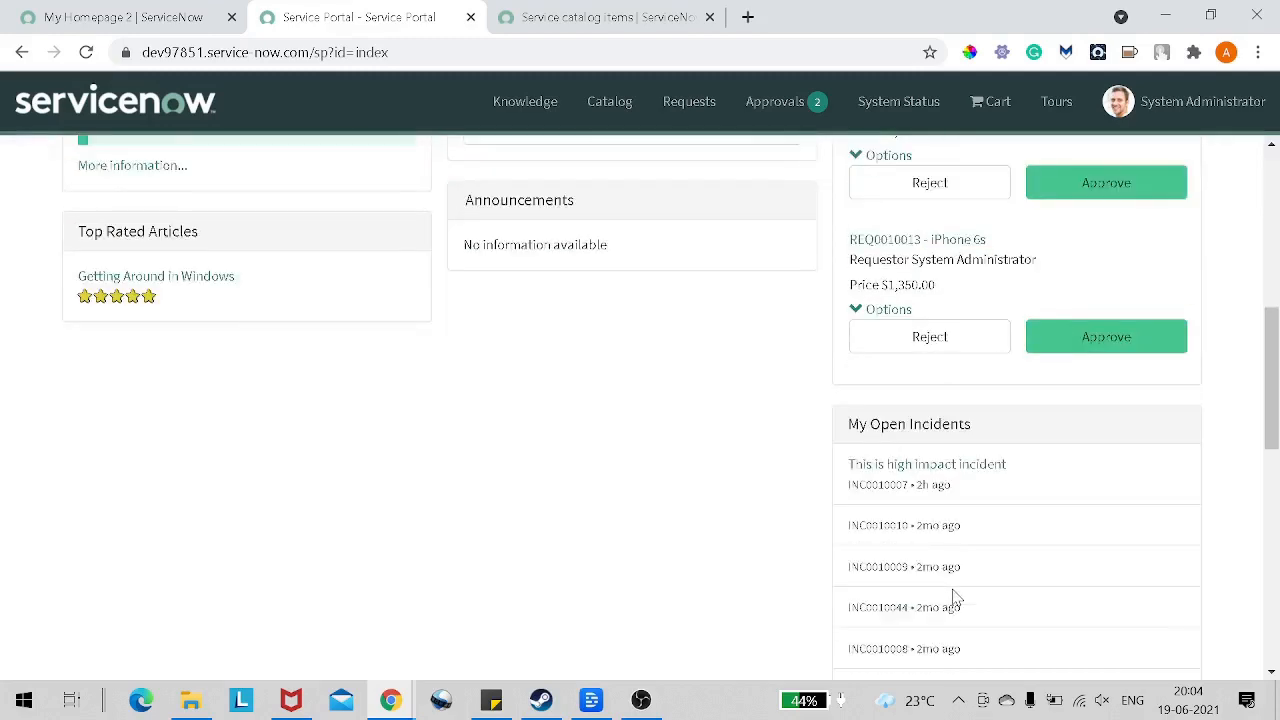
scroll(955, 597, up, 3)
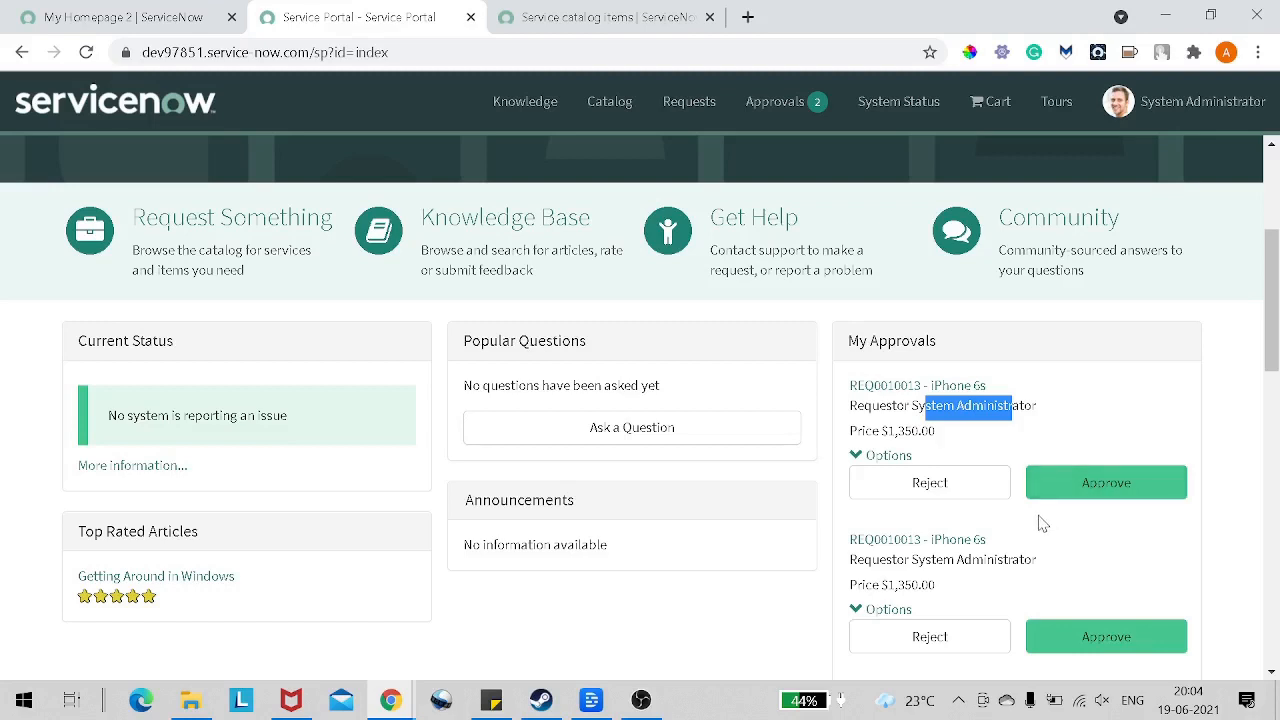
scroll(1028, 496, down, 2)
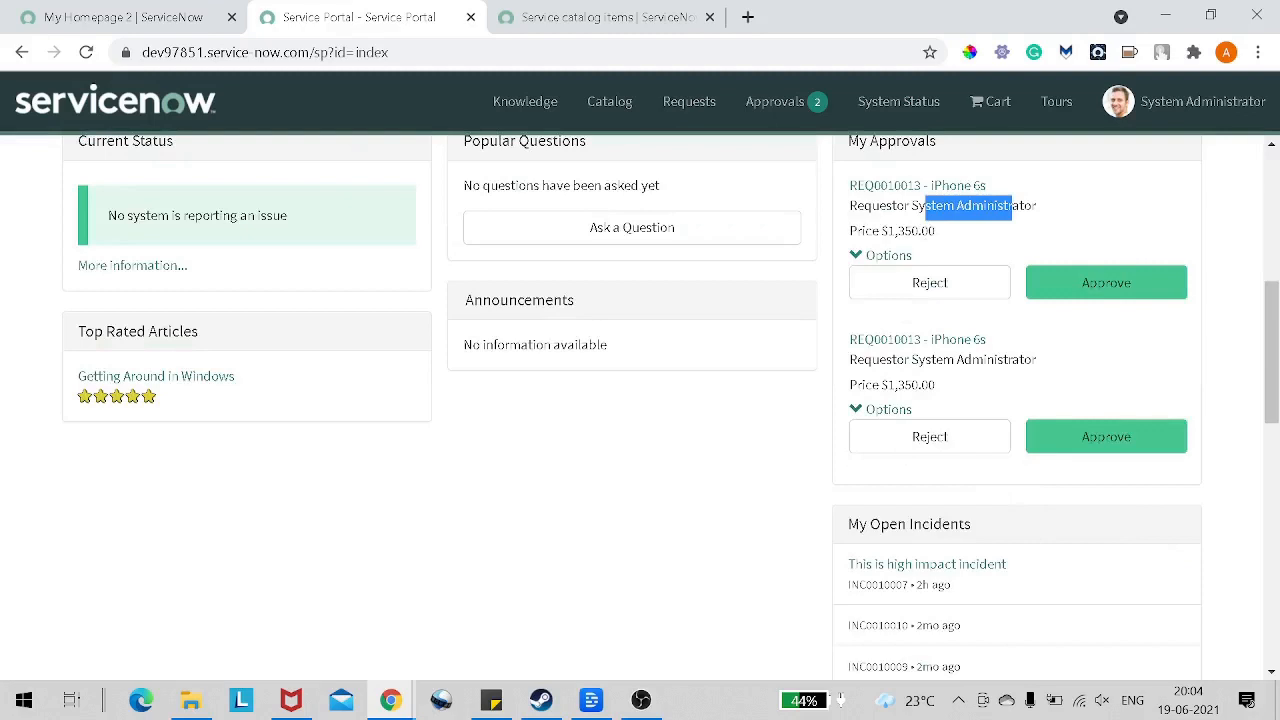
Step: Return to the ServiceNow backend, filter the navigator for "maintain ca" and open the Maintain Catalogs list
click(170, 20)
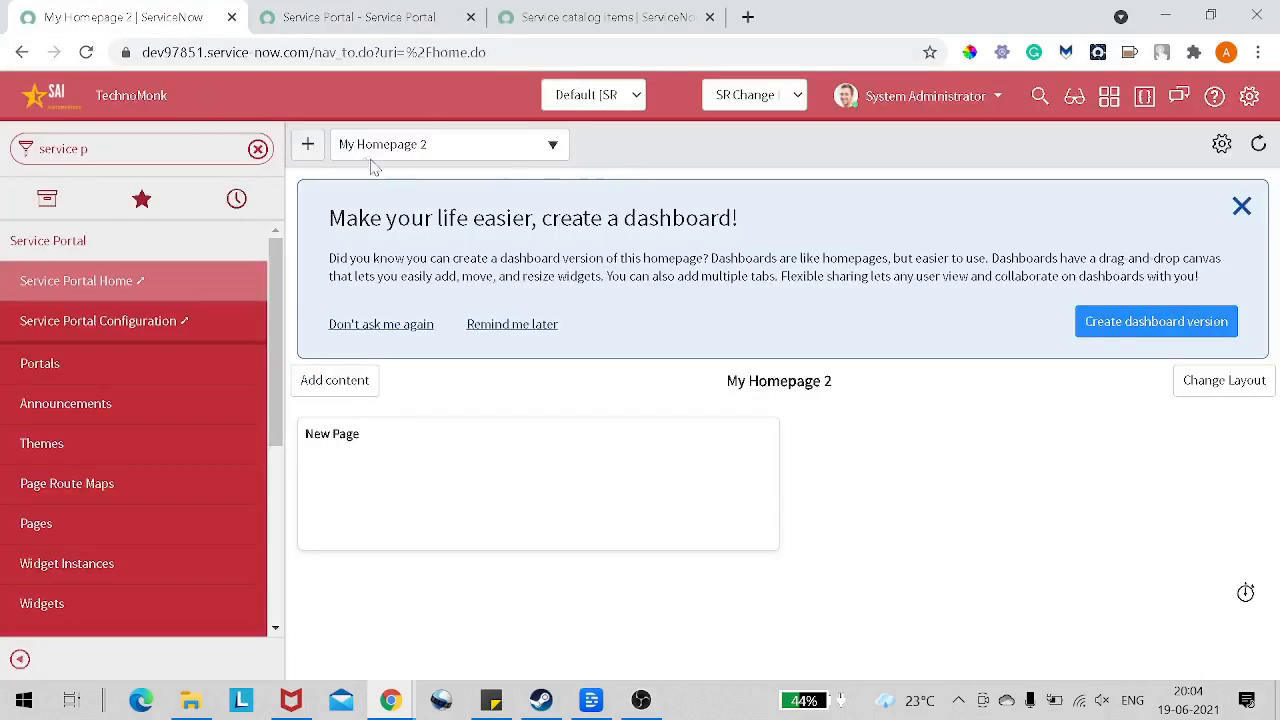
click(258, 149)
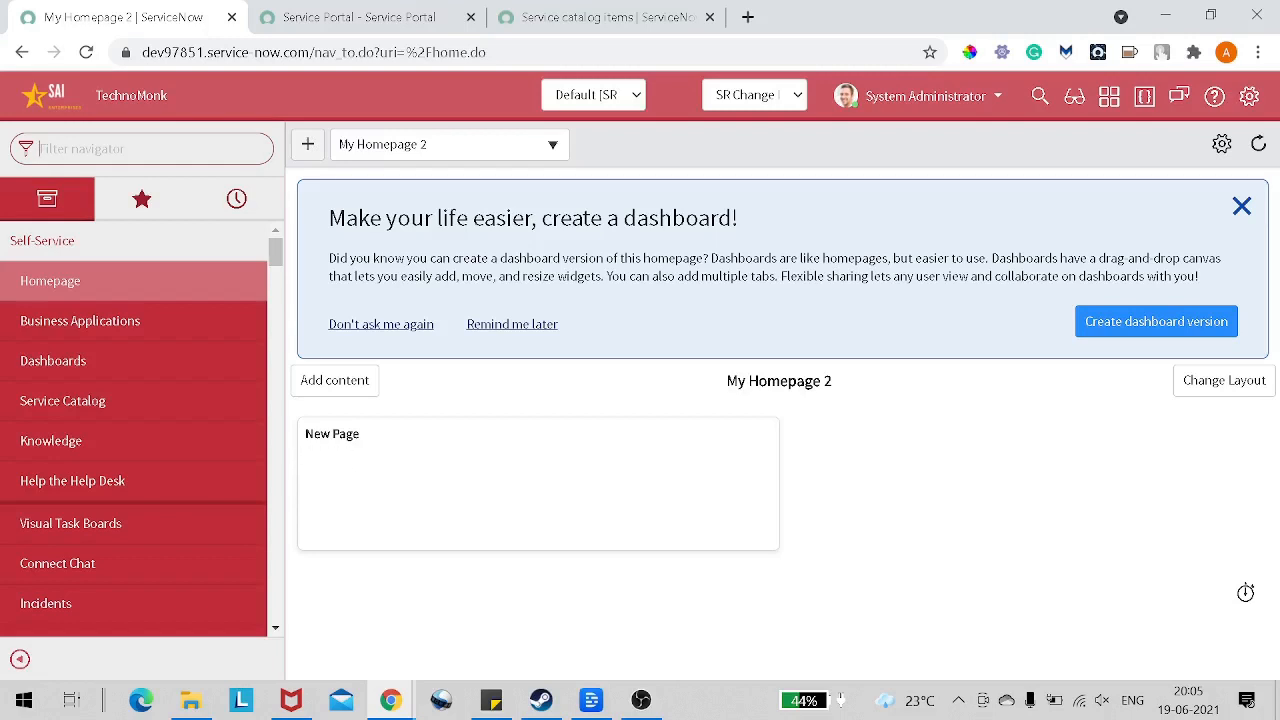
text(main)
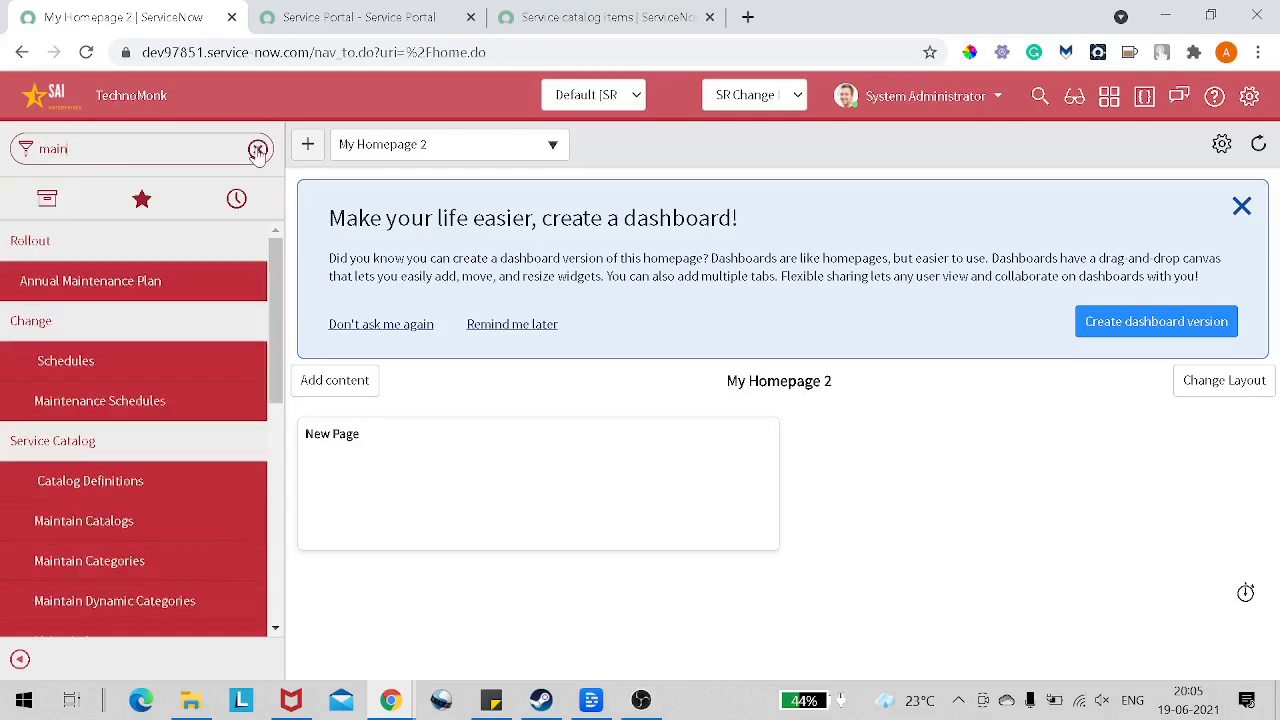
text(tain ca)
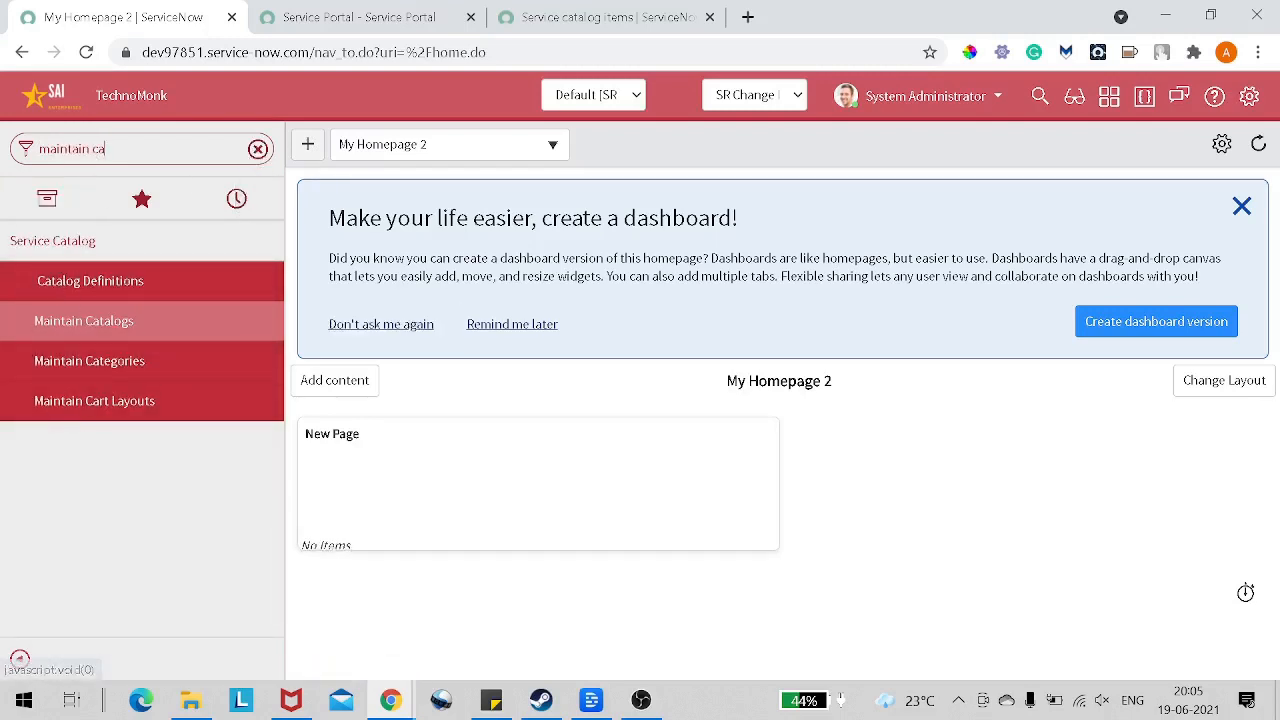
click(33, 245)
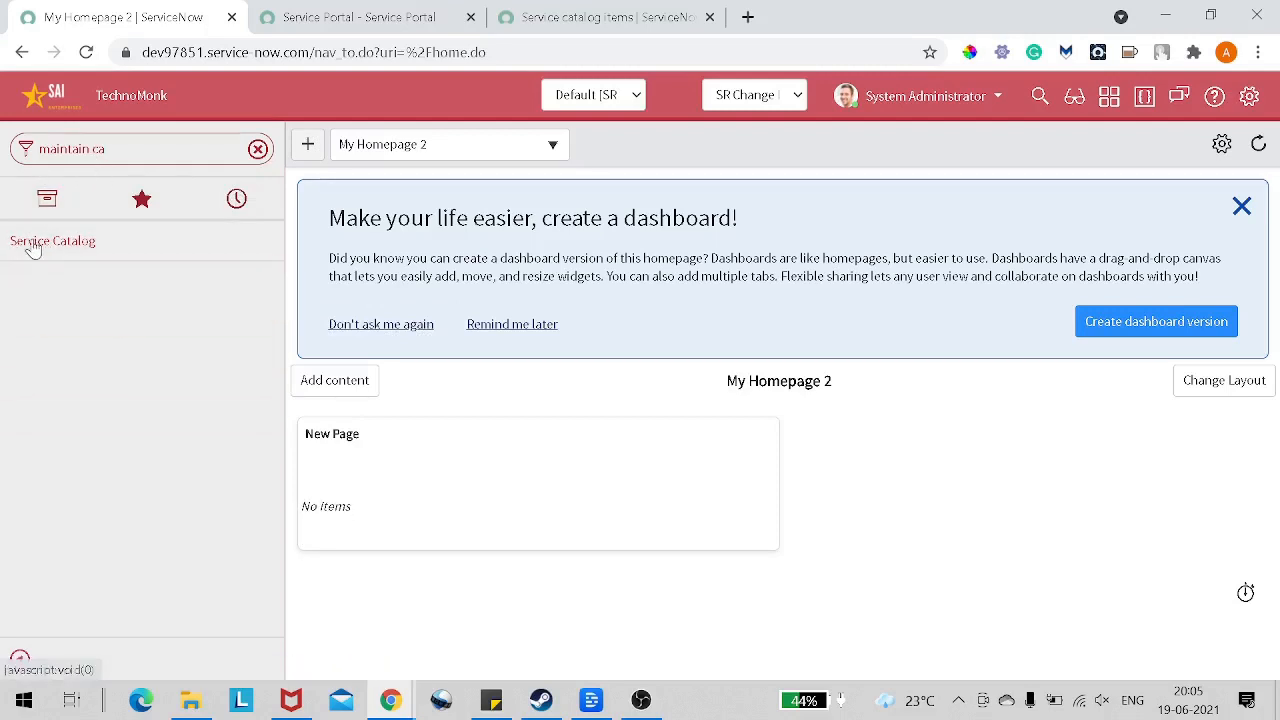
click(31, 245)
click(42, 325)
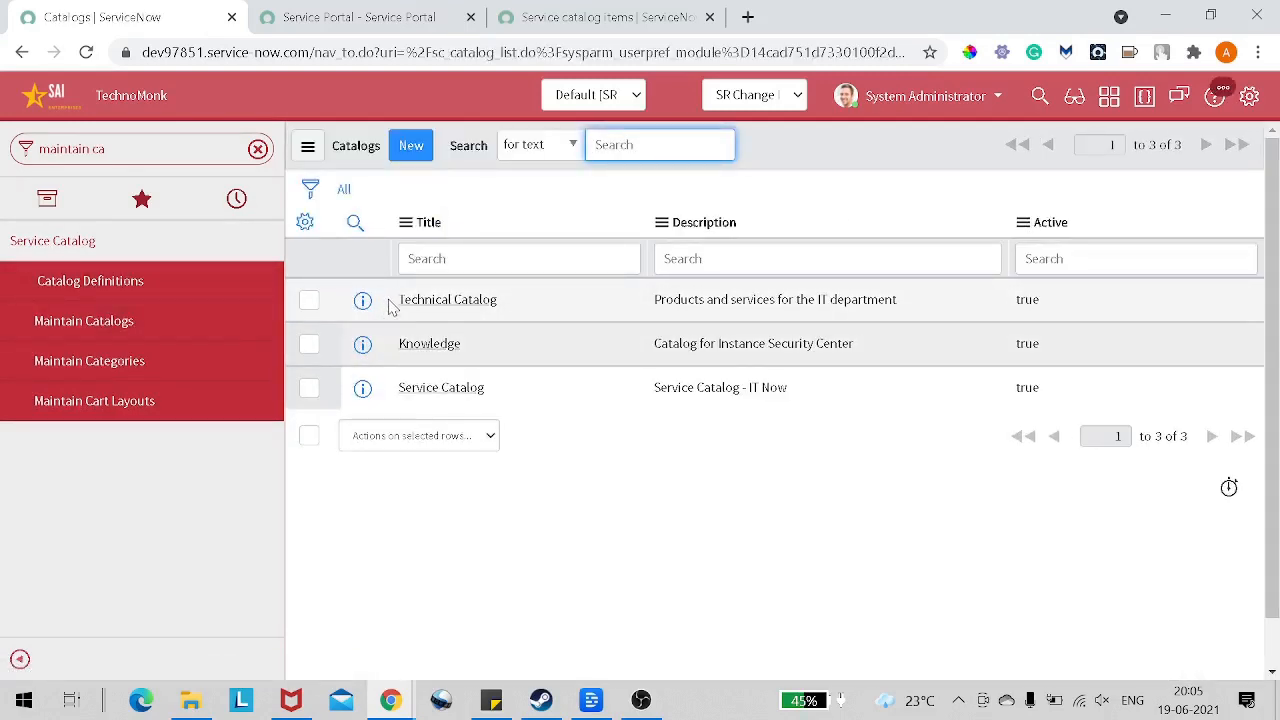
Step: Review the Technical Catalog and Service Catalog entries and compare them with the Service Portal homepage
drag(390, 306, 594, 314)
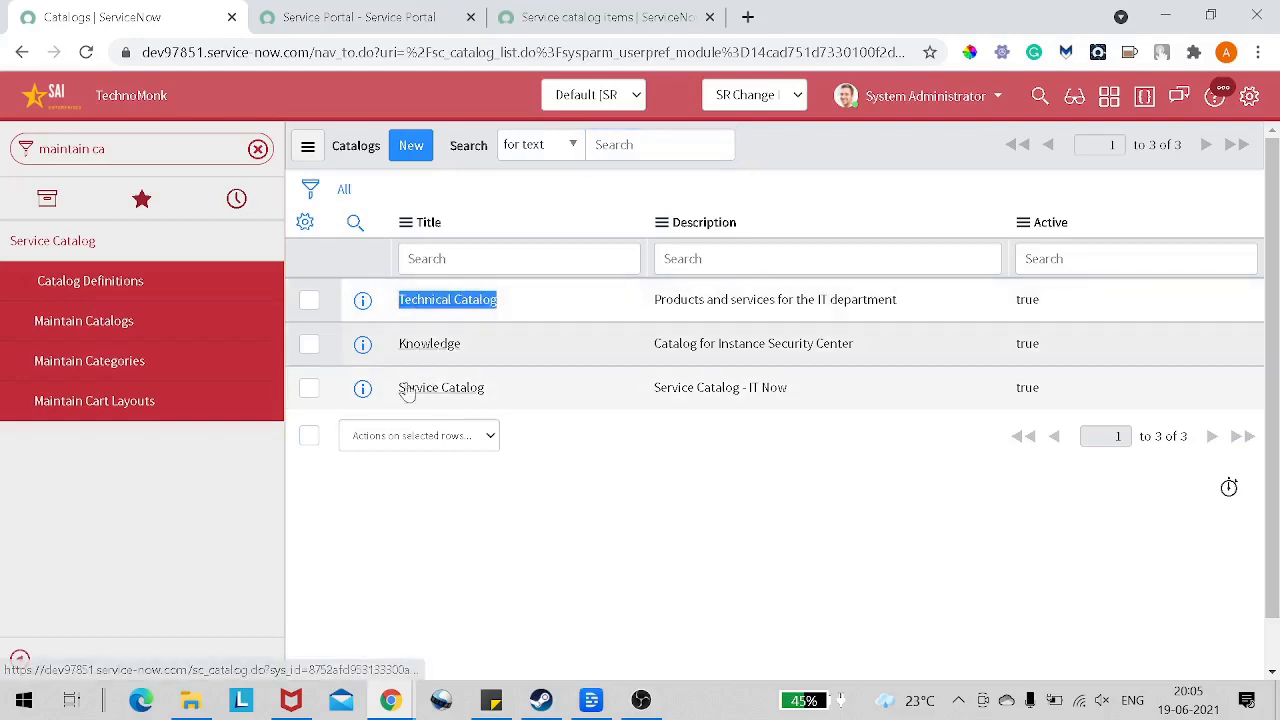
click(570, 24)
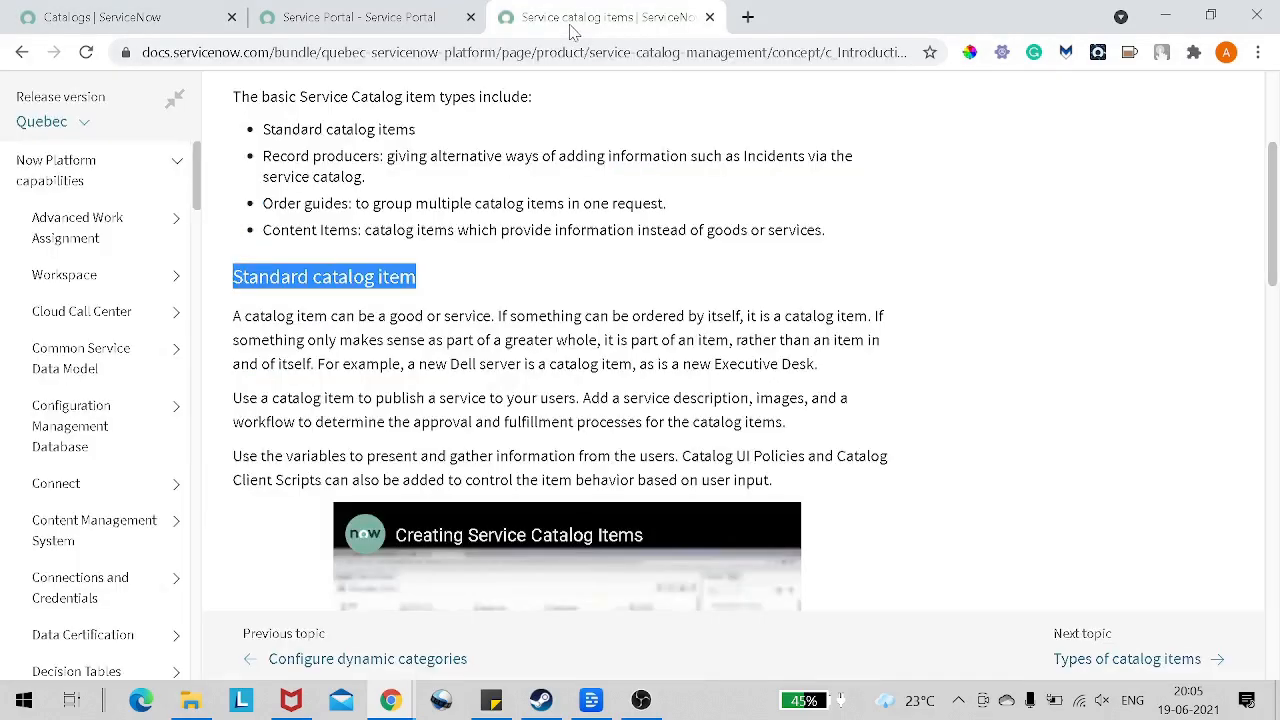
click(370, 17)
scroll(440, 250, up, 5)
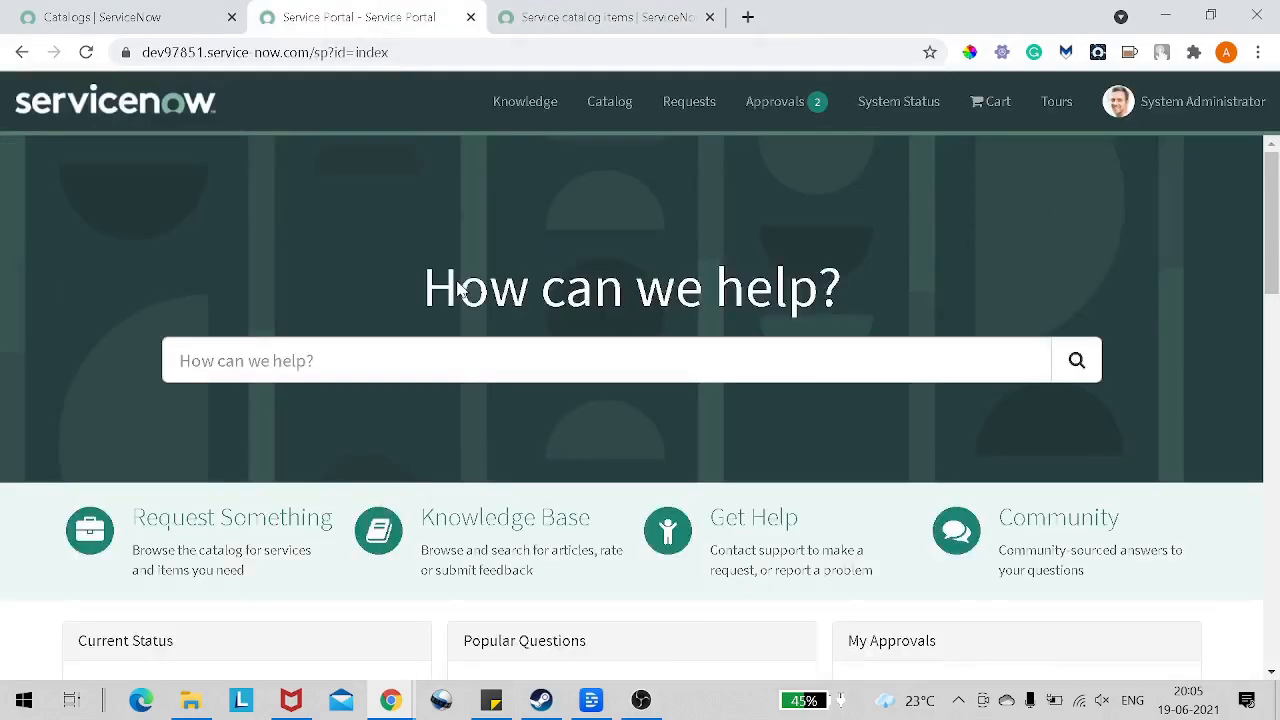
scroll(460, 288, down, 1)
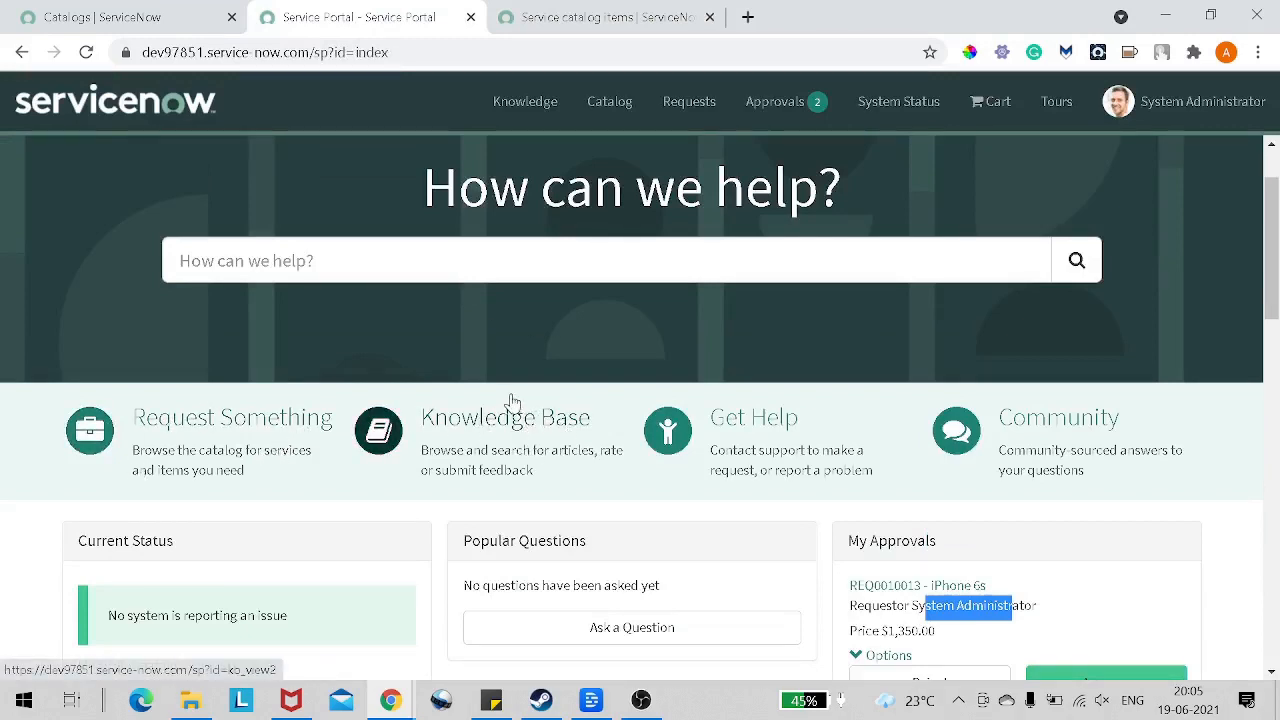
Step: Open the Service Catalog record from the catalogs list and switch the current application scope to Global
click(147, 20)
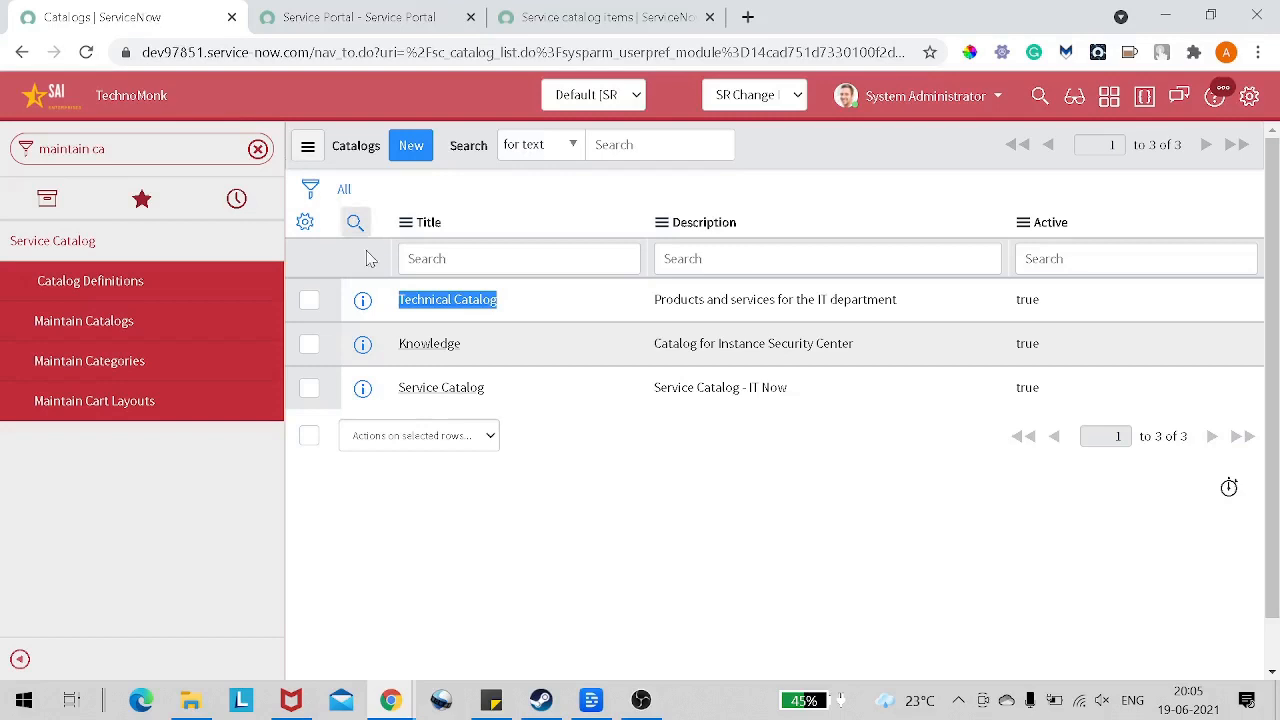
click(450, 395)
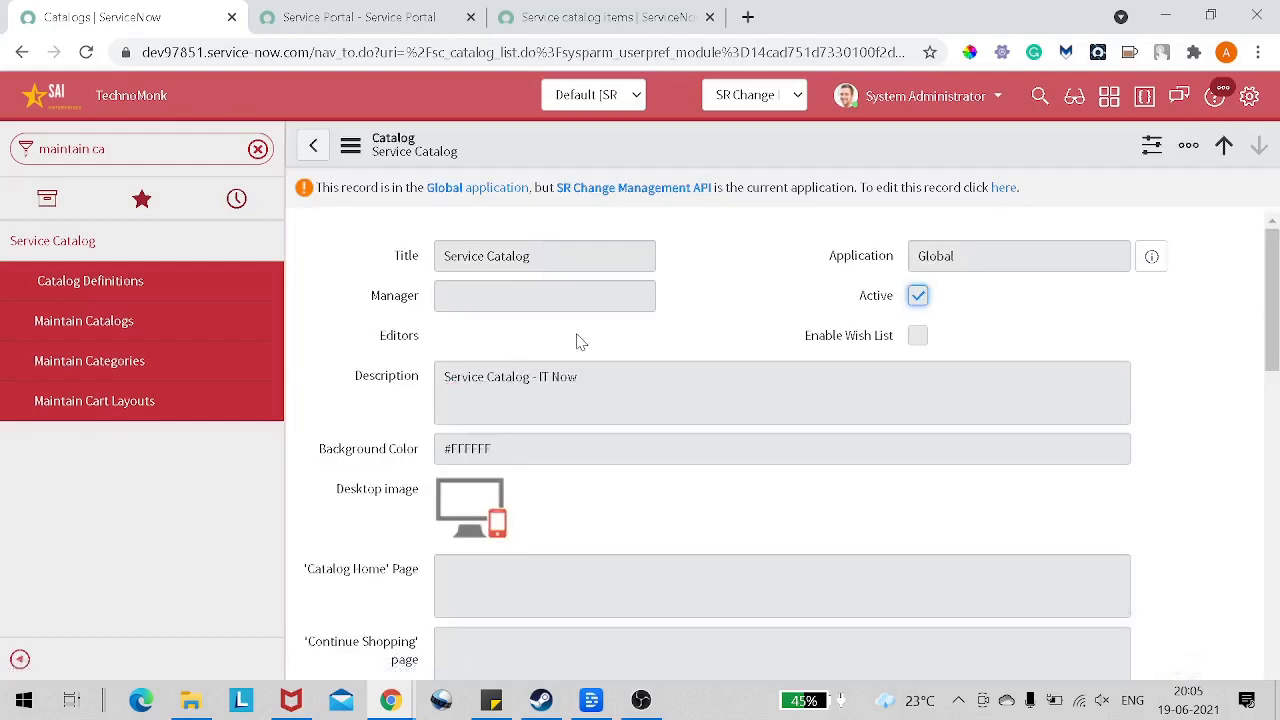
click(750, 95)
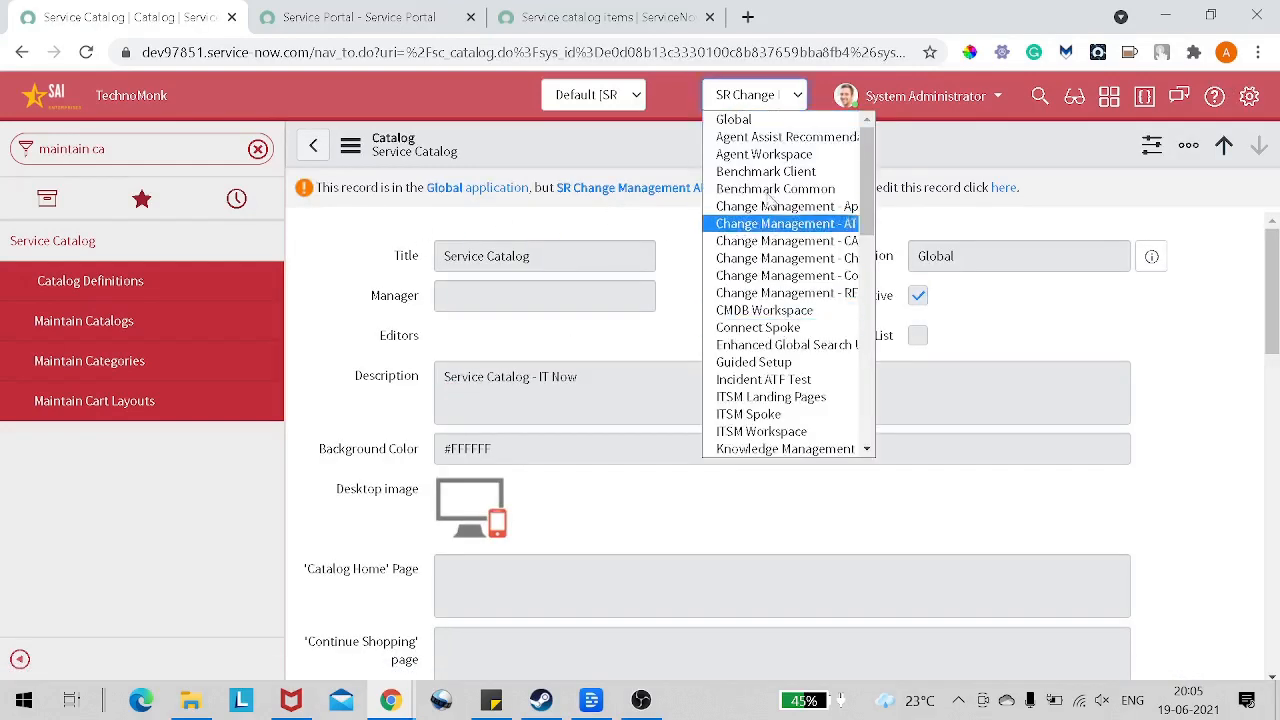
click(745, 119)
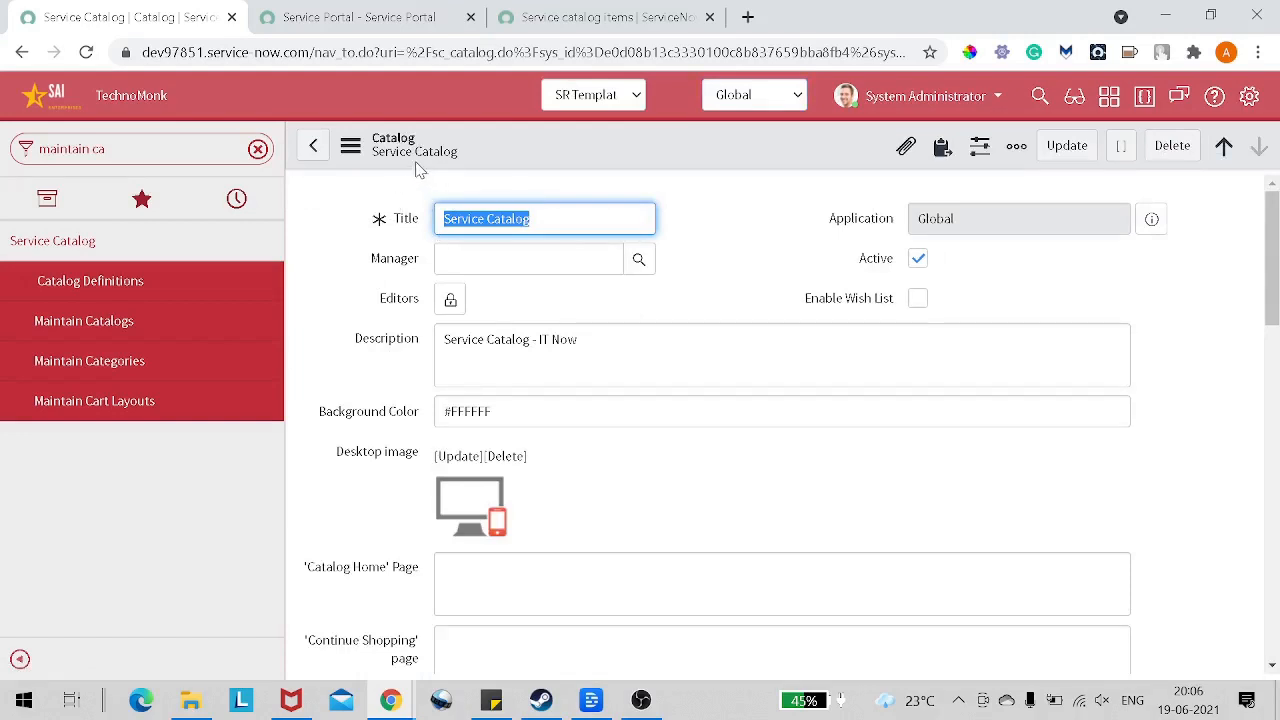
click(472, 160)
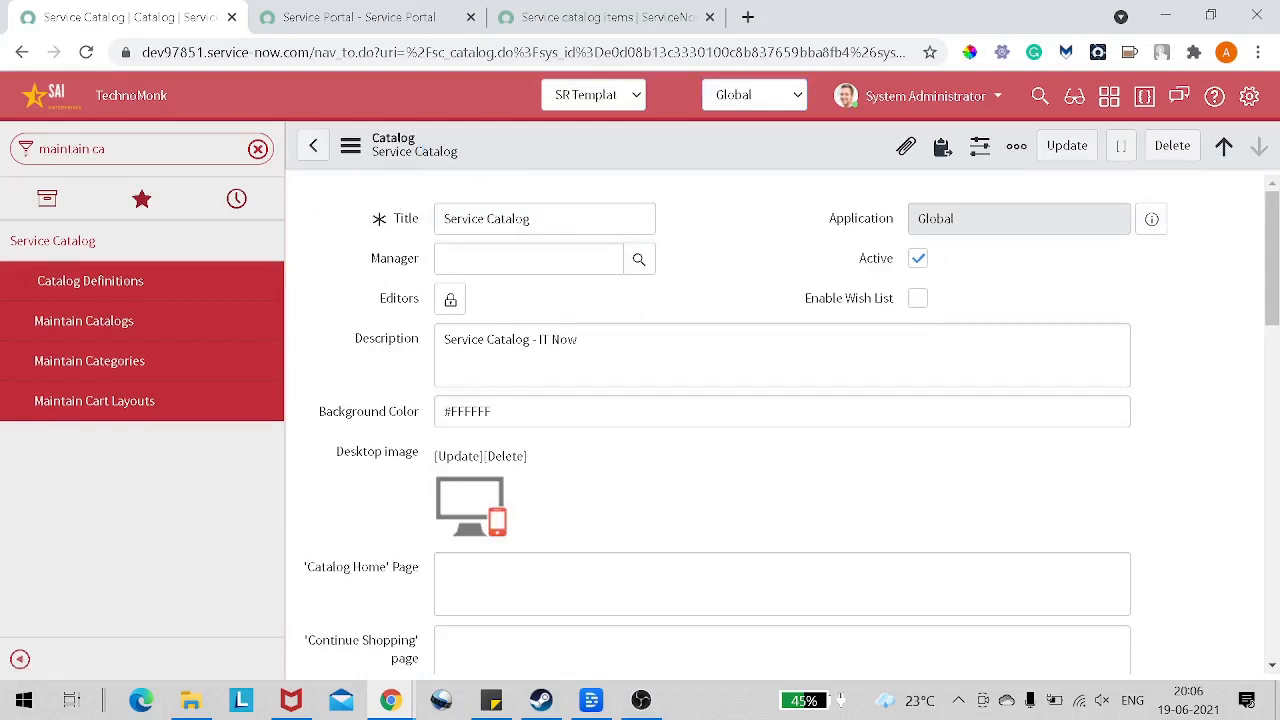
Step: Examine the Service Catalog record's fields and its related list of categories
scroll(500, 294, down, 3)
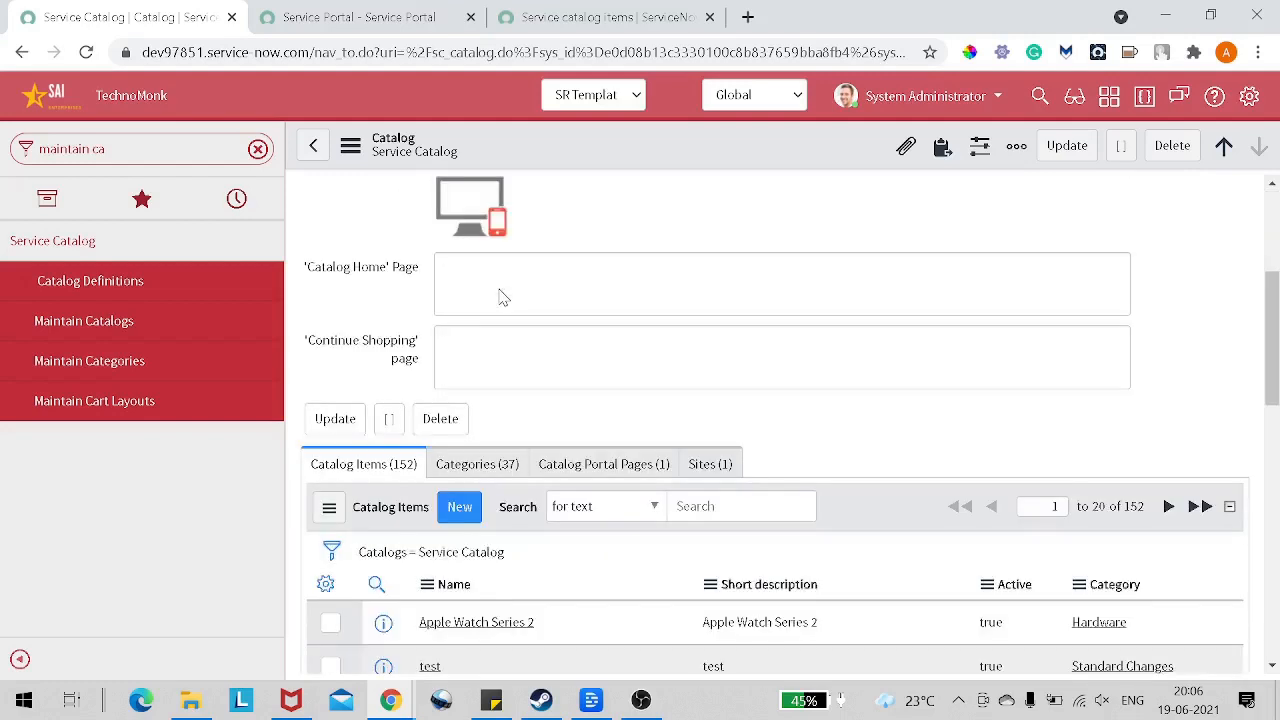
scroll(503, 297, down, 1)
click(500, 366)
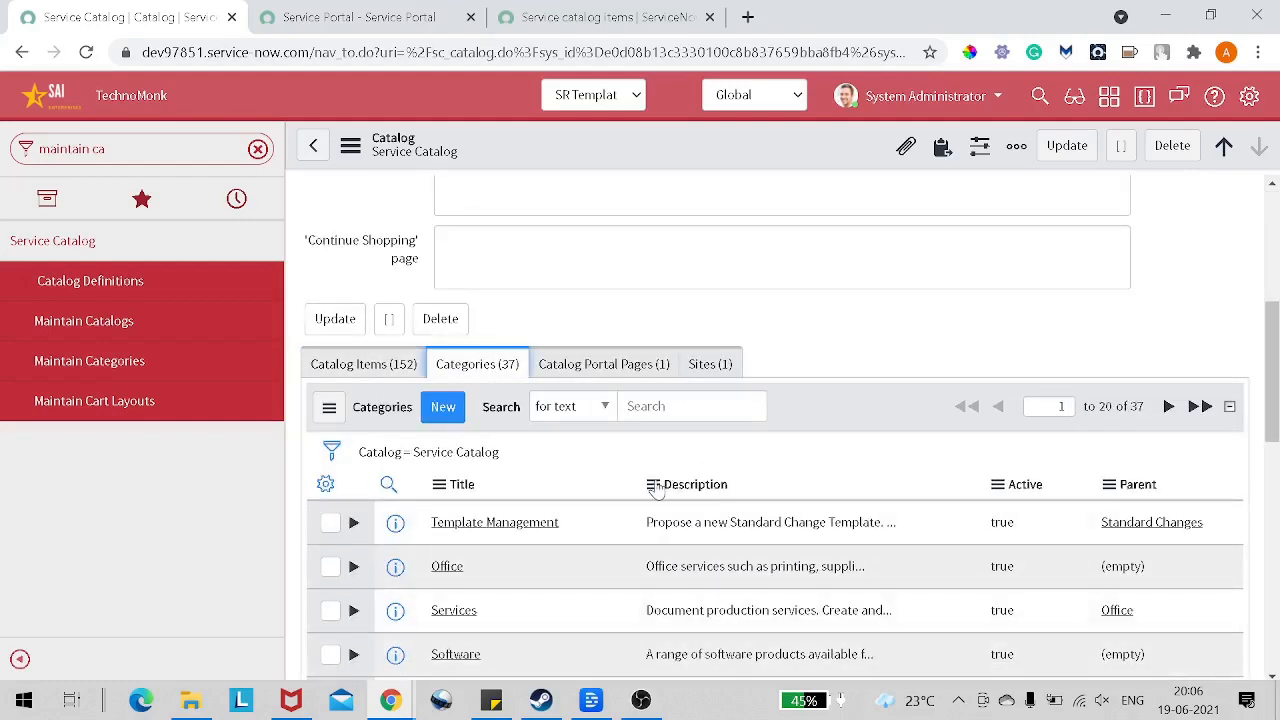
scroll(655, 486, up, 3)
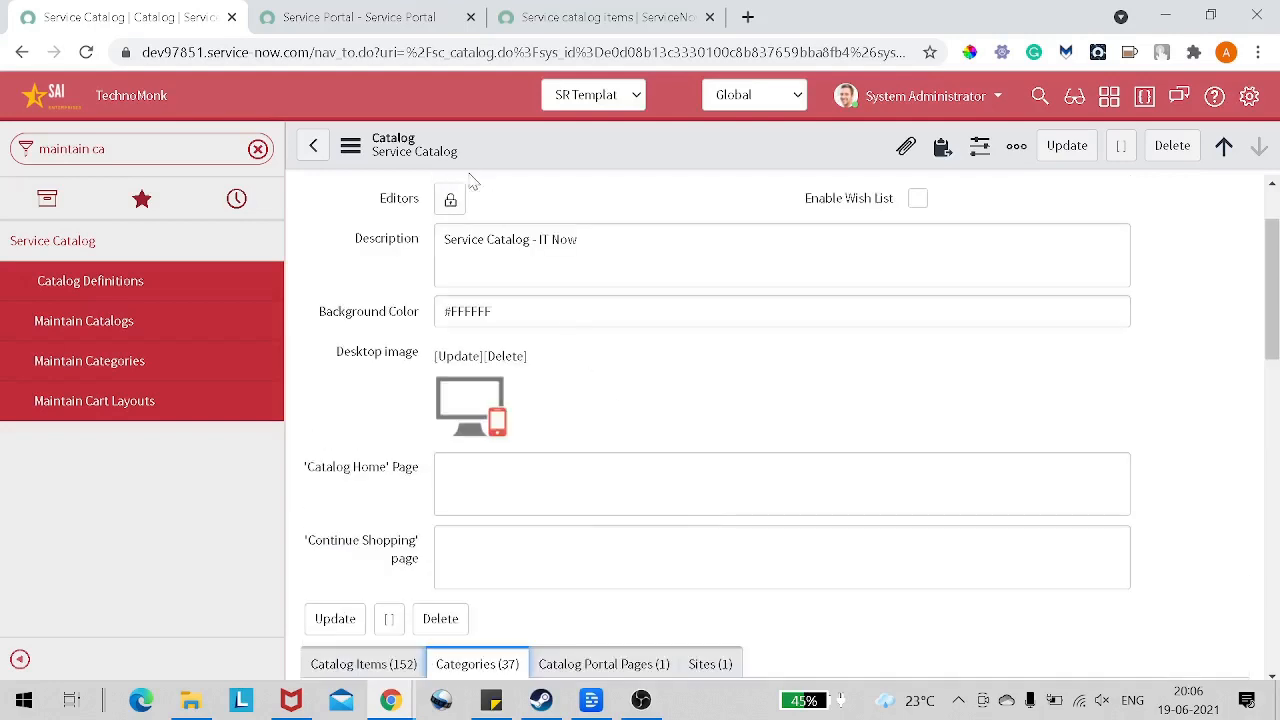
scroll(581, 464, down, 2)
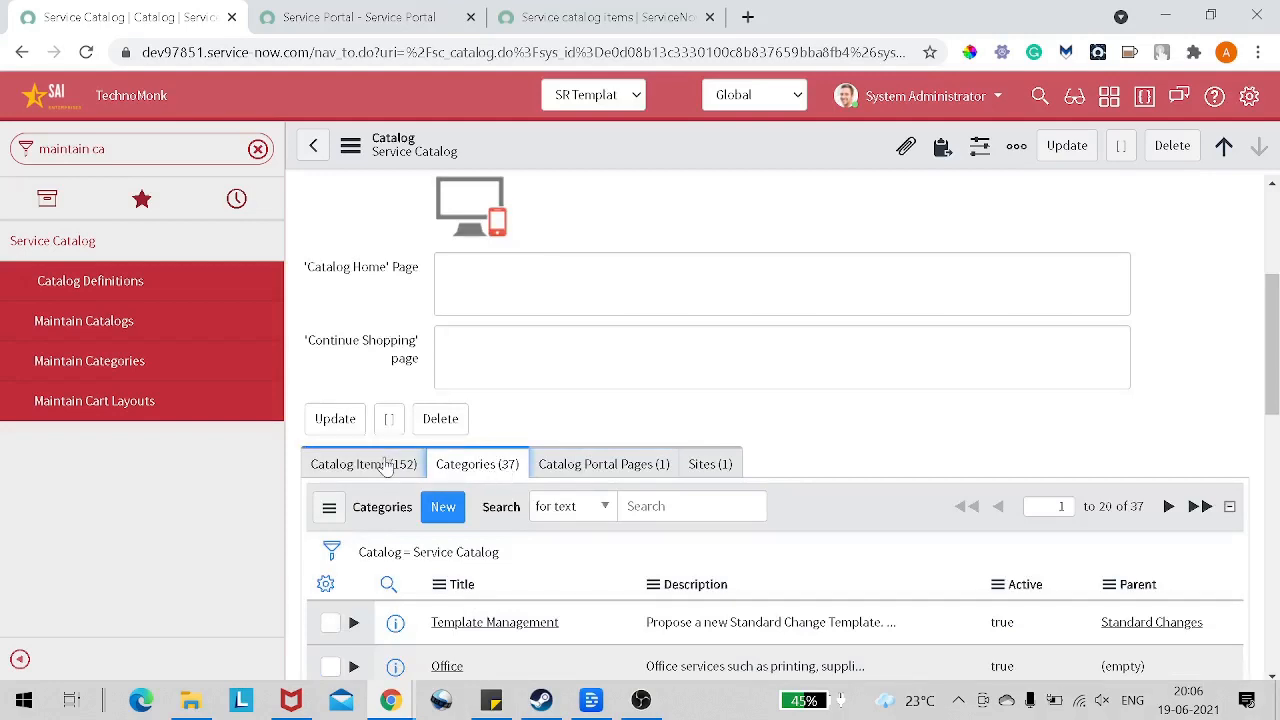
scroll(453, 468, down, 3)
scroll(453, 468, down, 1)
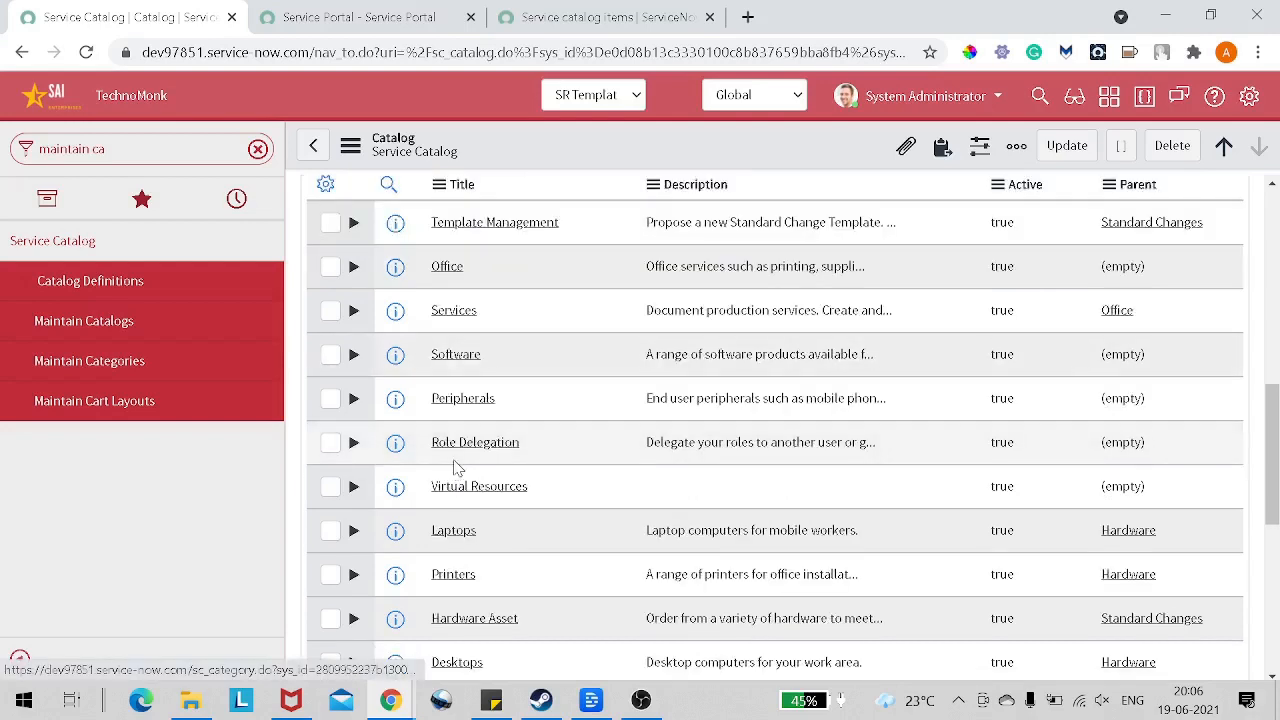
scroll(455, 468, up, 1)
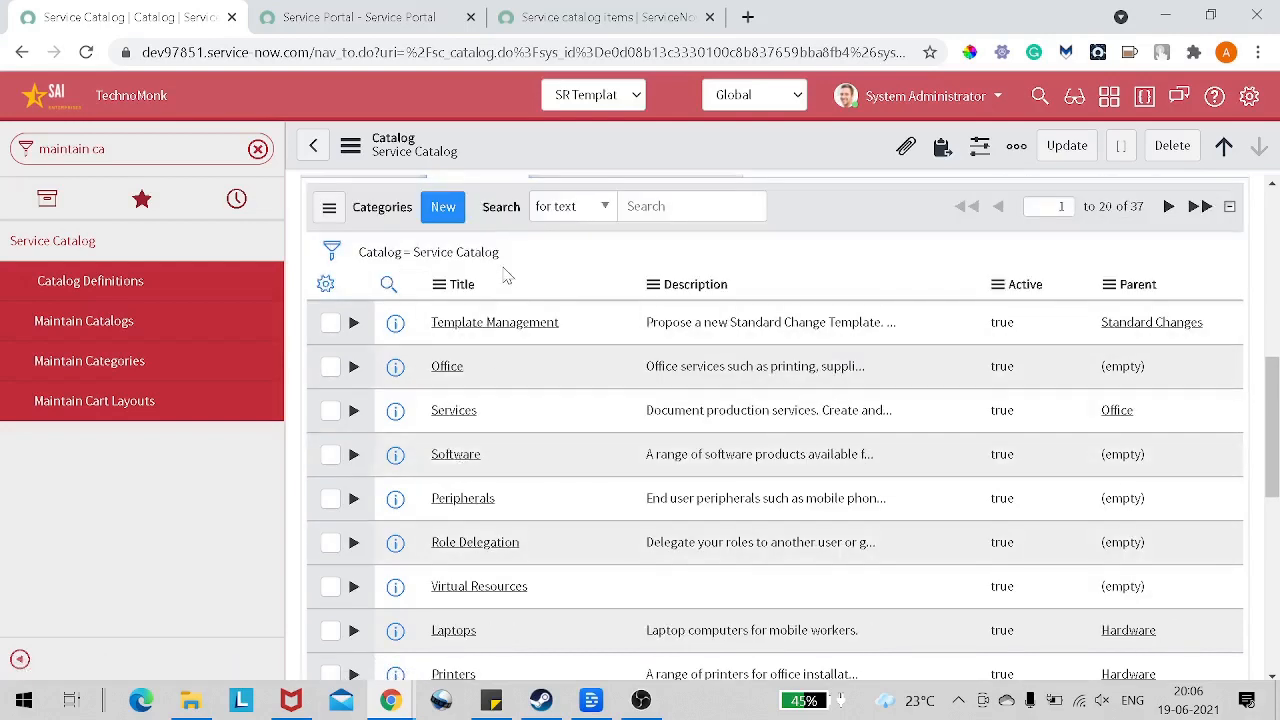
Step: Create a new category under Service Catalog with the title "Smart Phone"
click(445, 208)
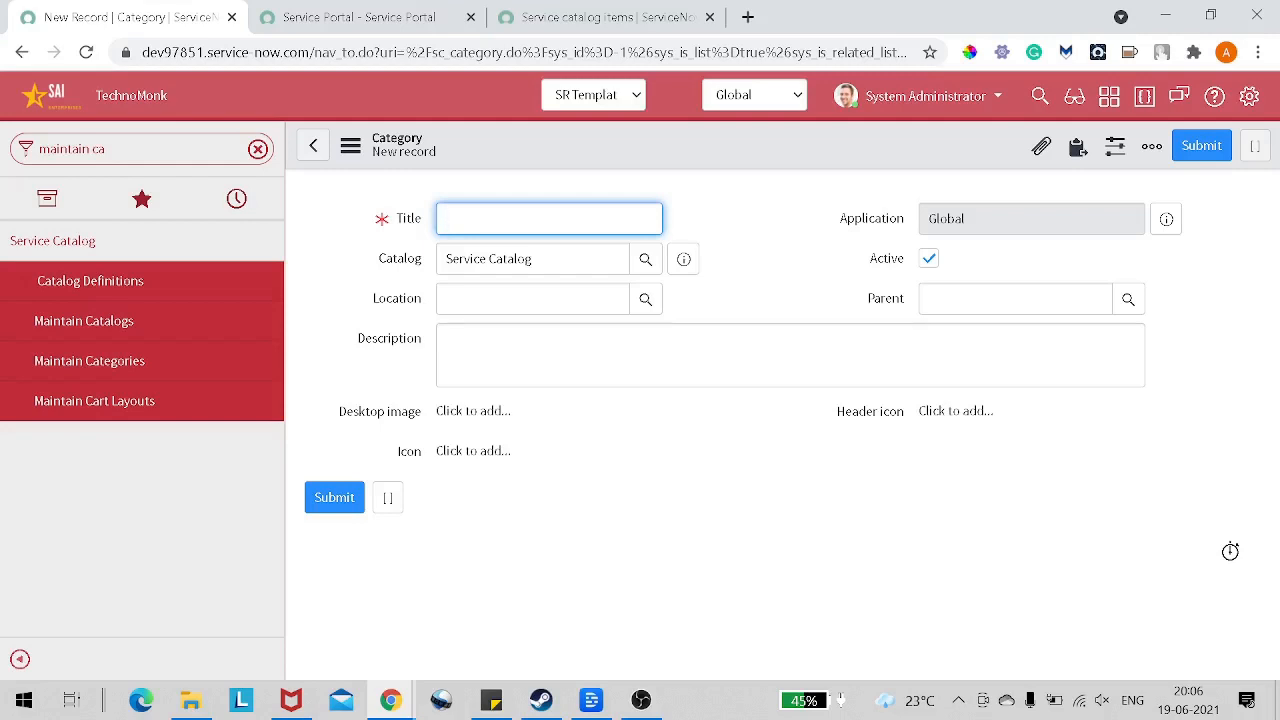
text(Smart Phone)
key(Tab)
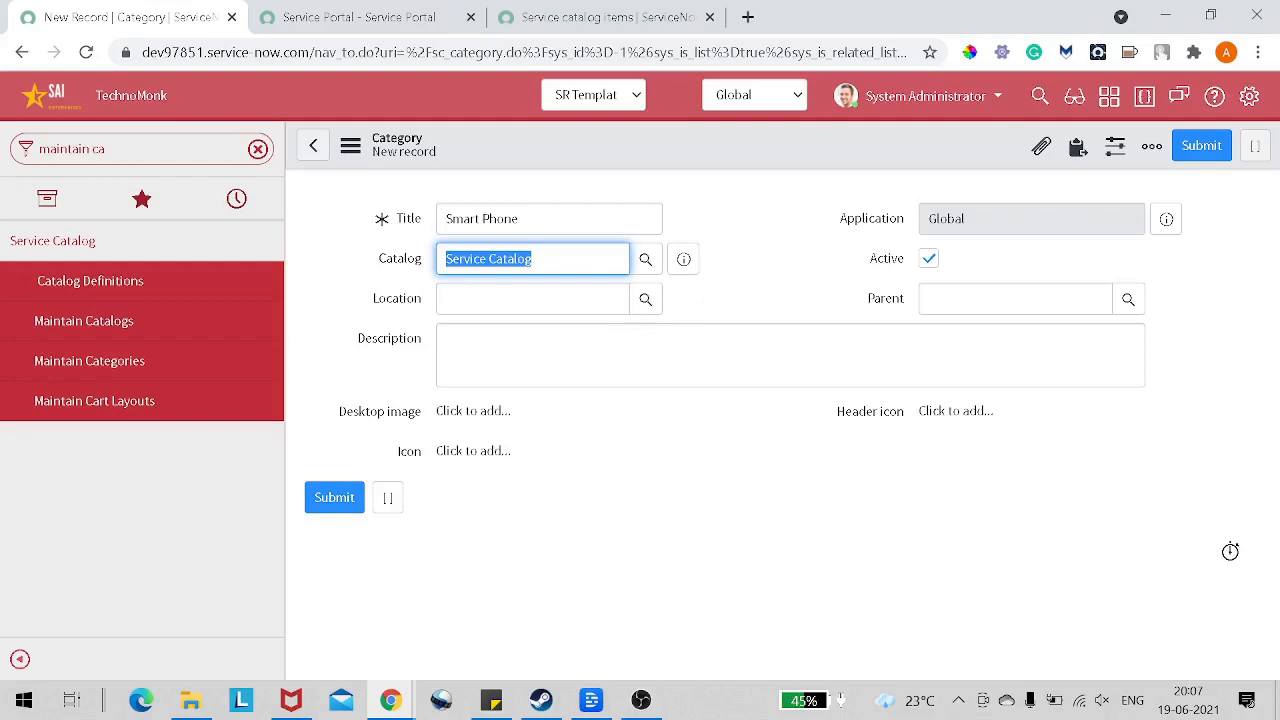
Step: Enter "This is a smart phone categeory" as the new category's description
click(640, 352)
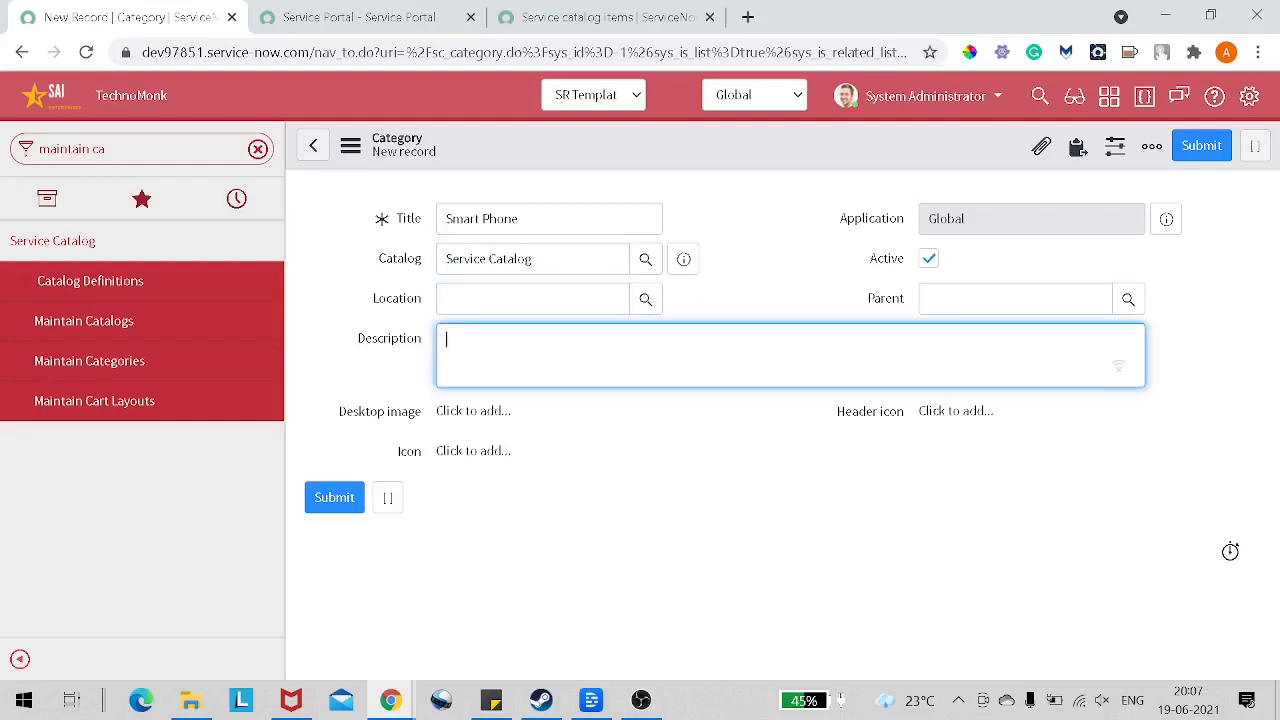
text(THis)
text(h)
text(is is)
text( a smart phone)
text( categeoru)
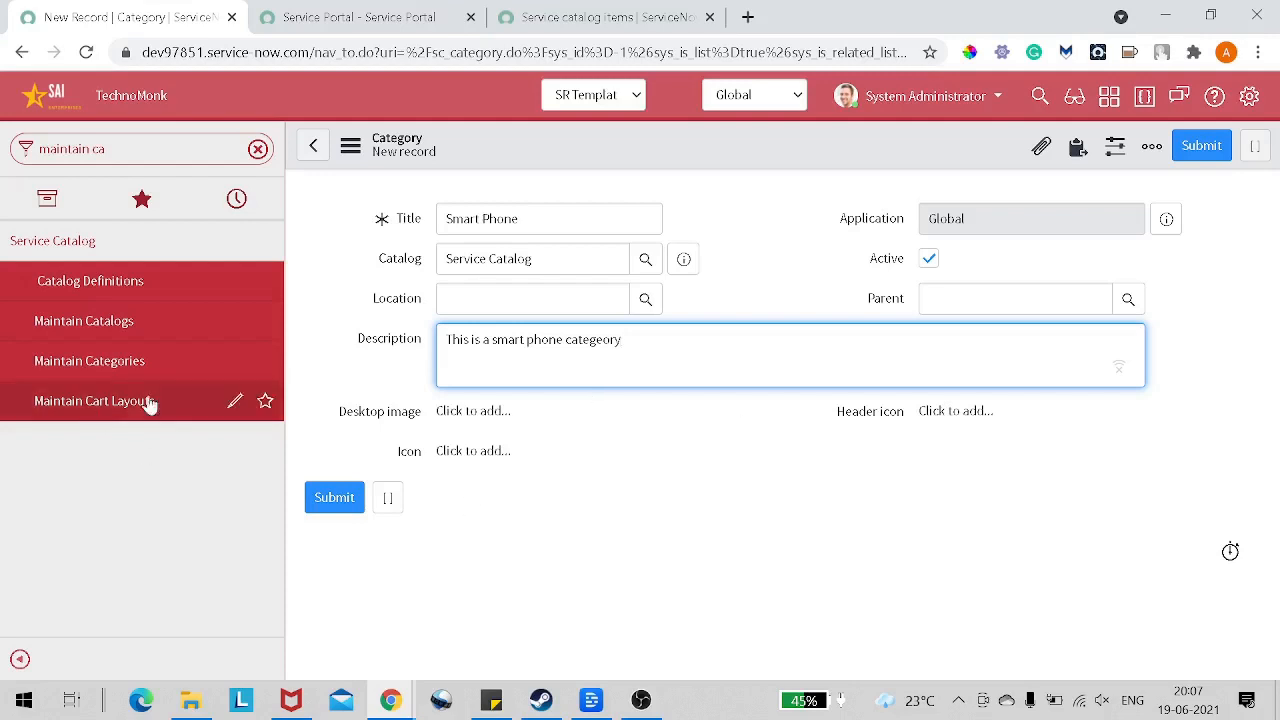
Step: Save the Smart Phone category without a desktop image or icon, staying on its record
drag(337, 412, 446, 412)
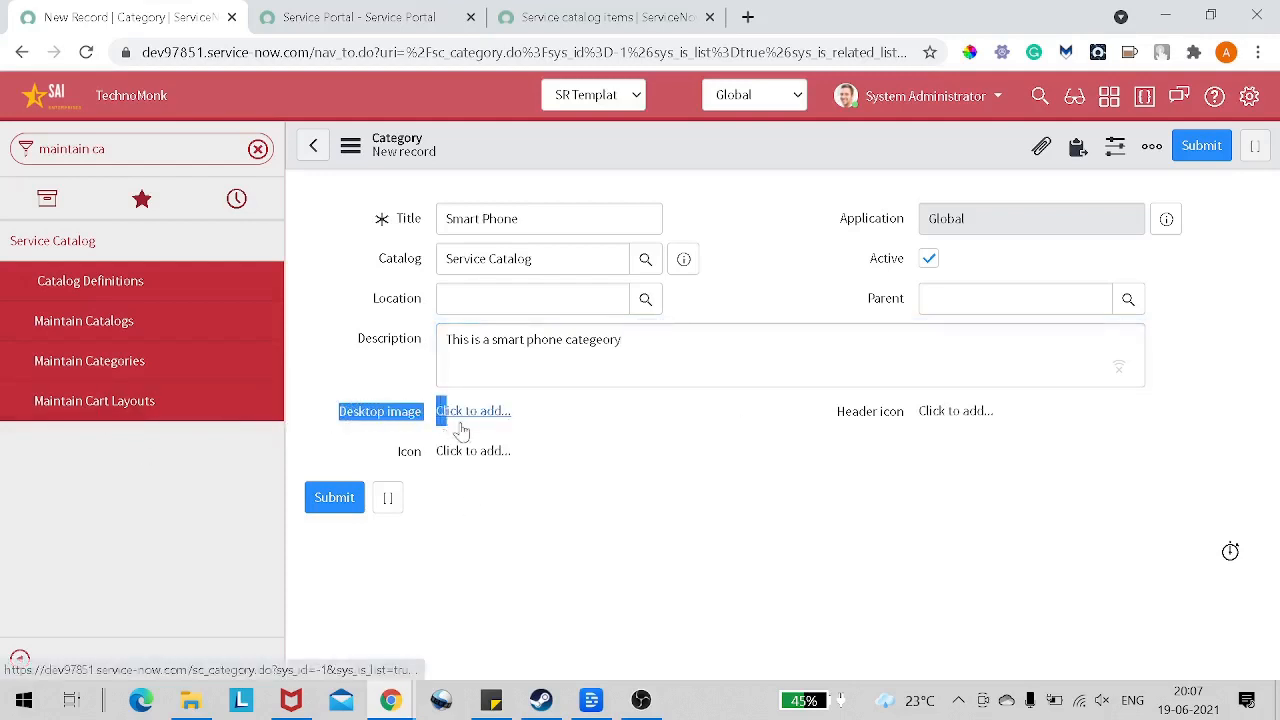
click(688, 513)
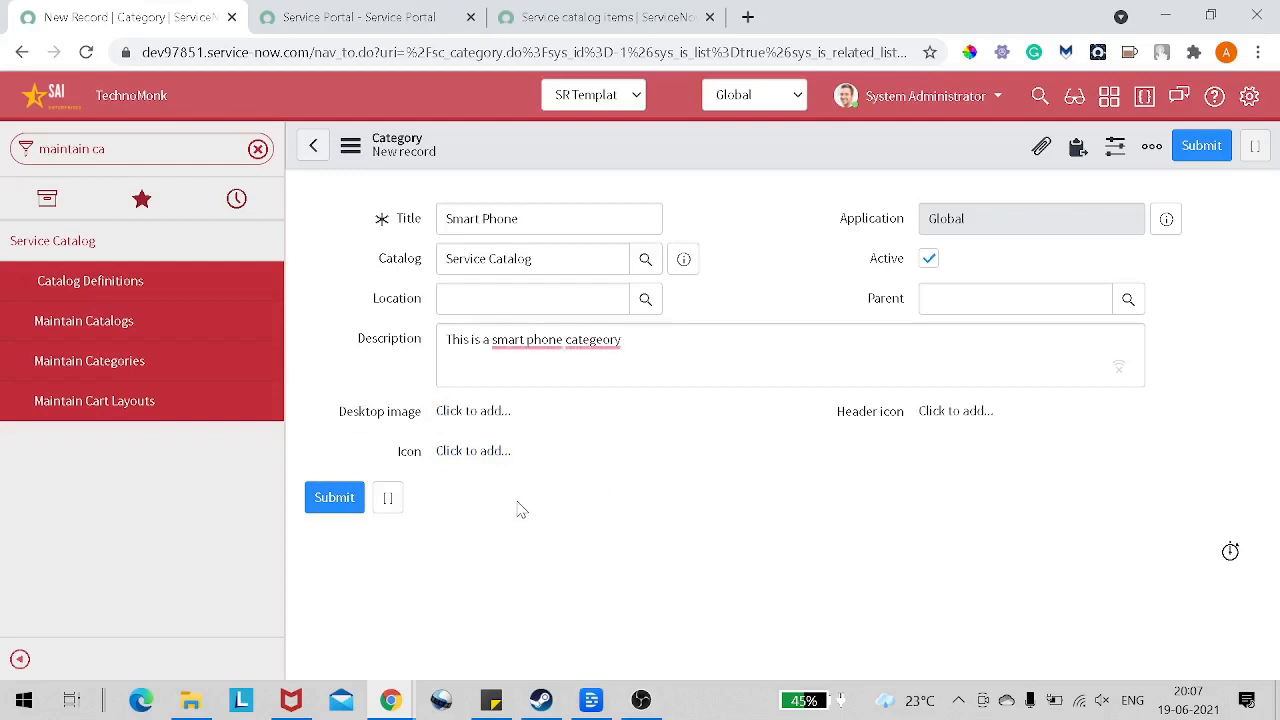
right_click(641, 161)
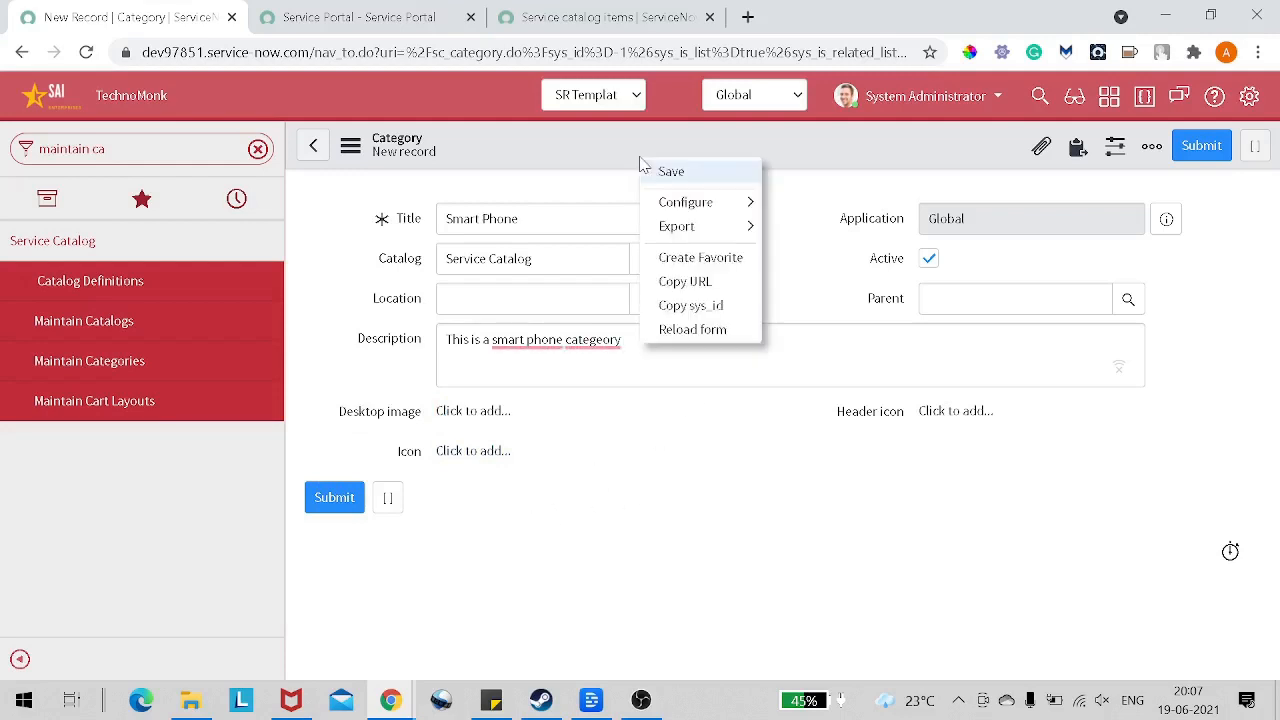
click(671, 175)
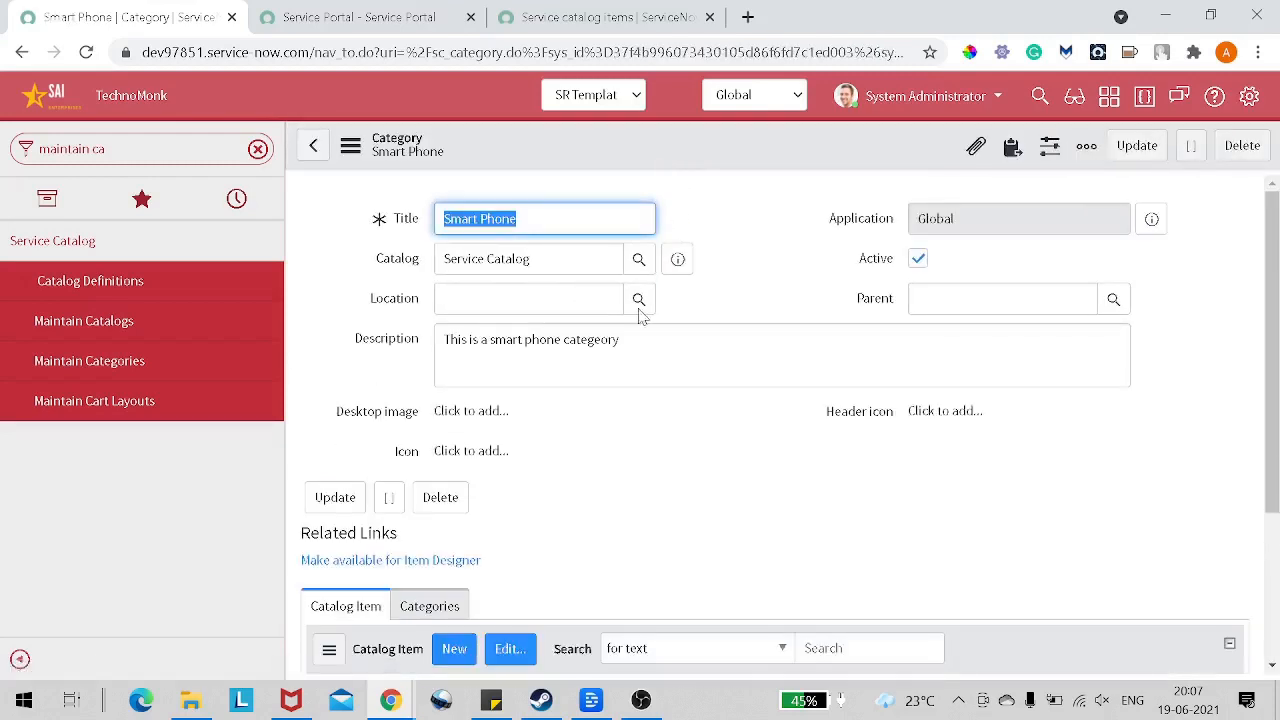
click(536, 220)
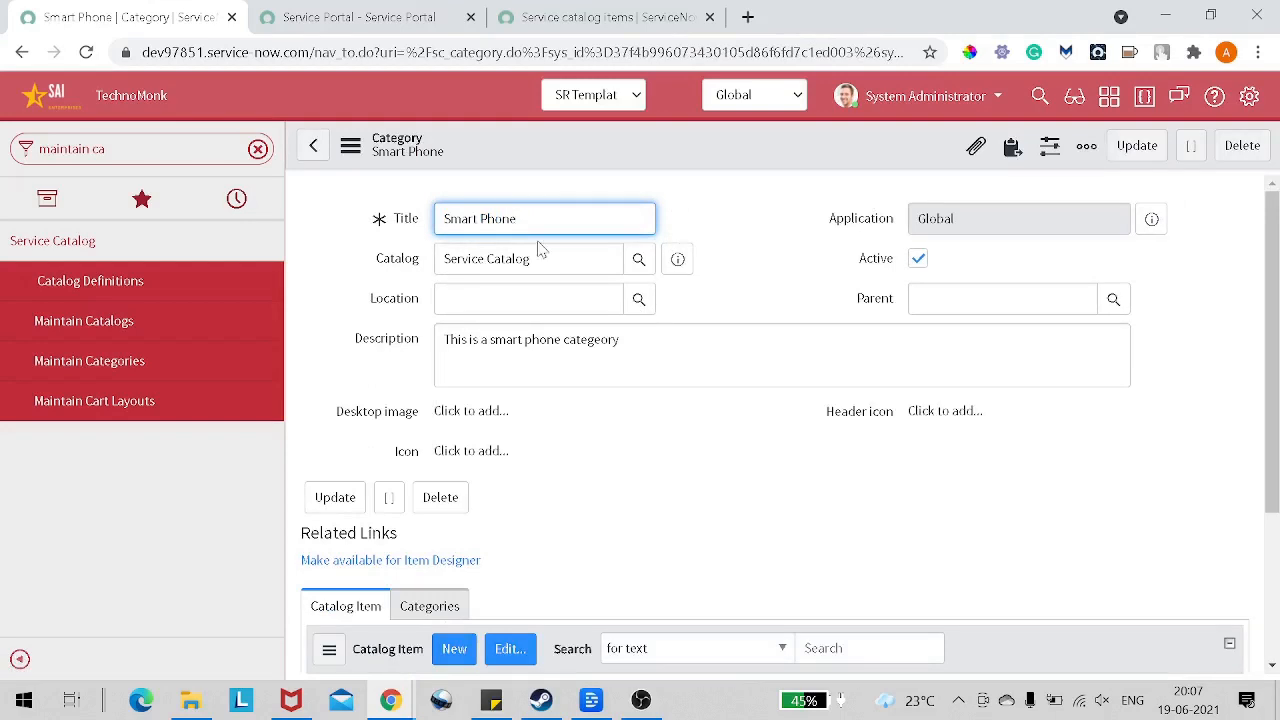
Step: Close the Service catalog items documentation page and return to the Service Portal homepage
click(563, 20)
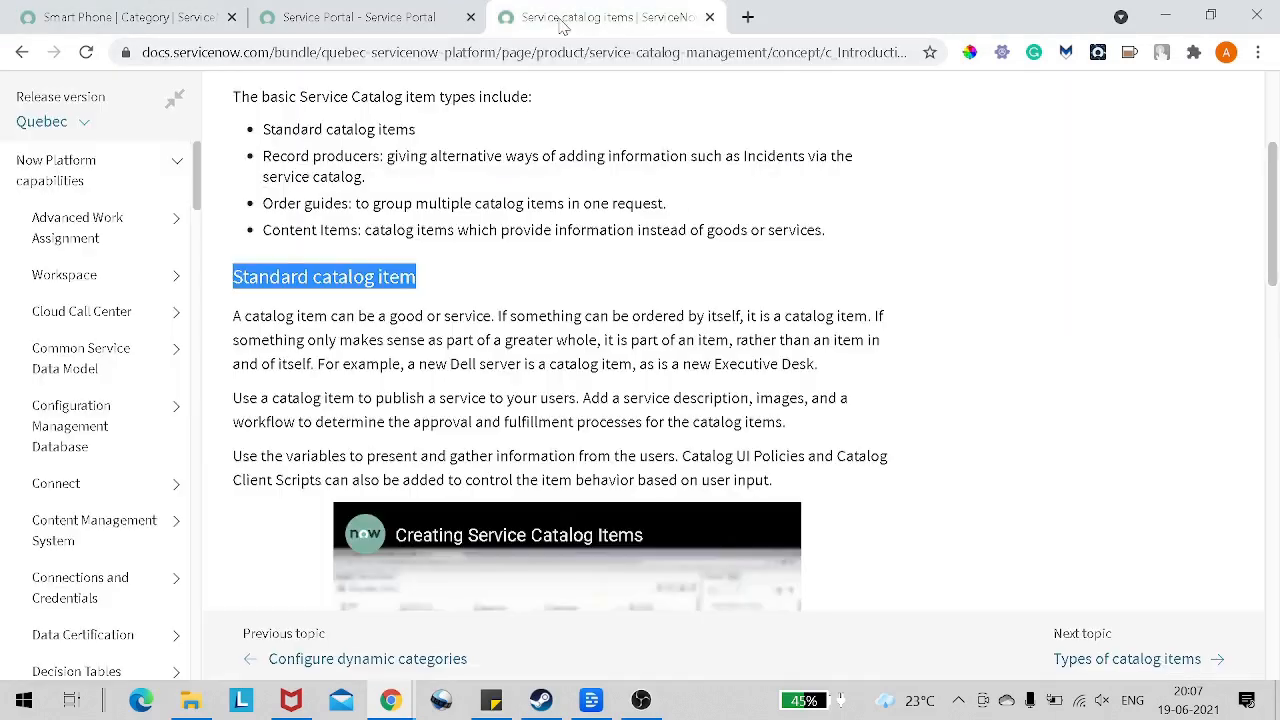
click(347, 26)
click(711, 18)
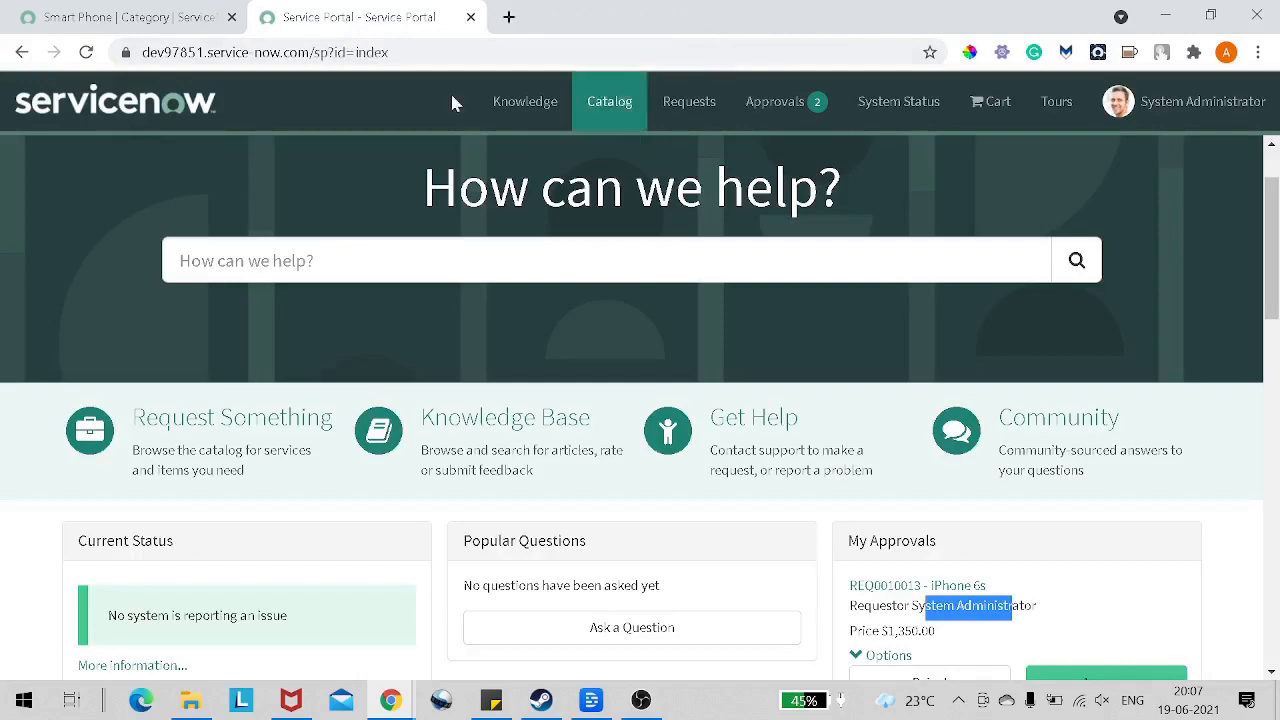
Step: Reload the Service Portal homepage, browse the request catalog and expand the Hardware category to examine its subcategories
click(86, 60)
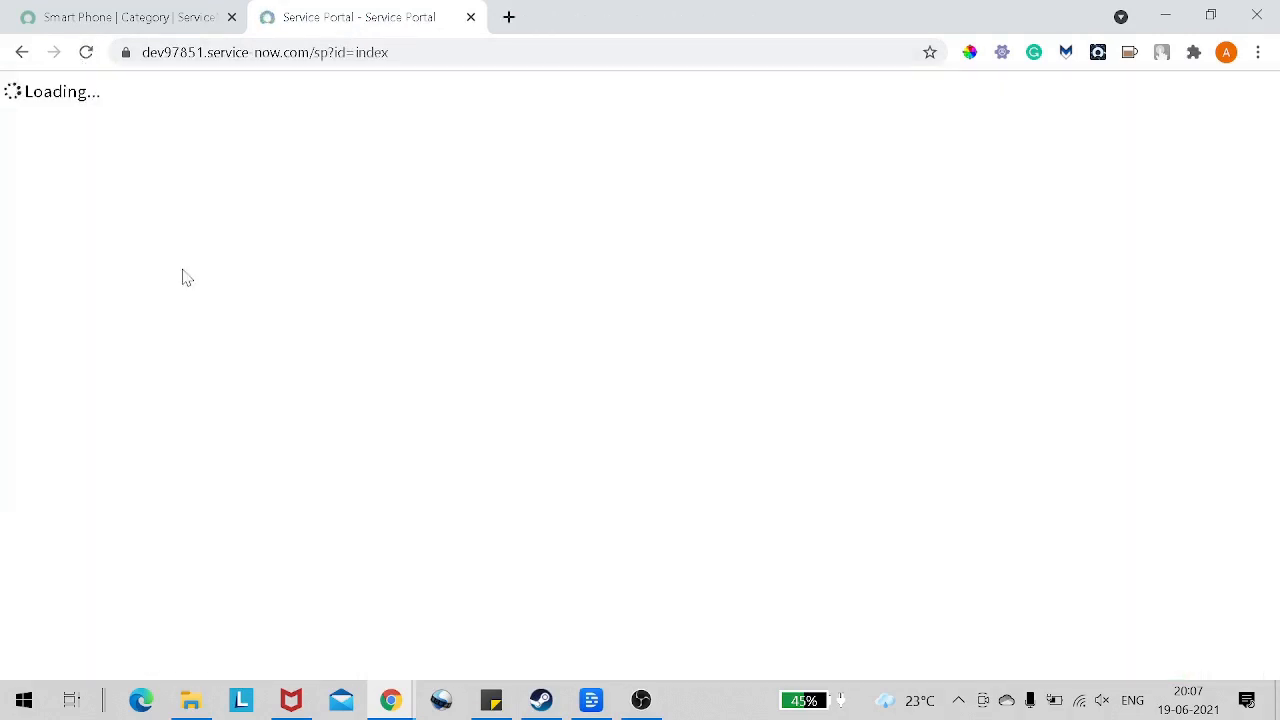
scroll(288, 340, down, 2)
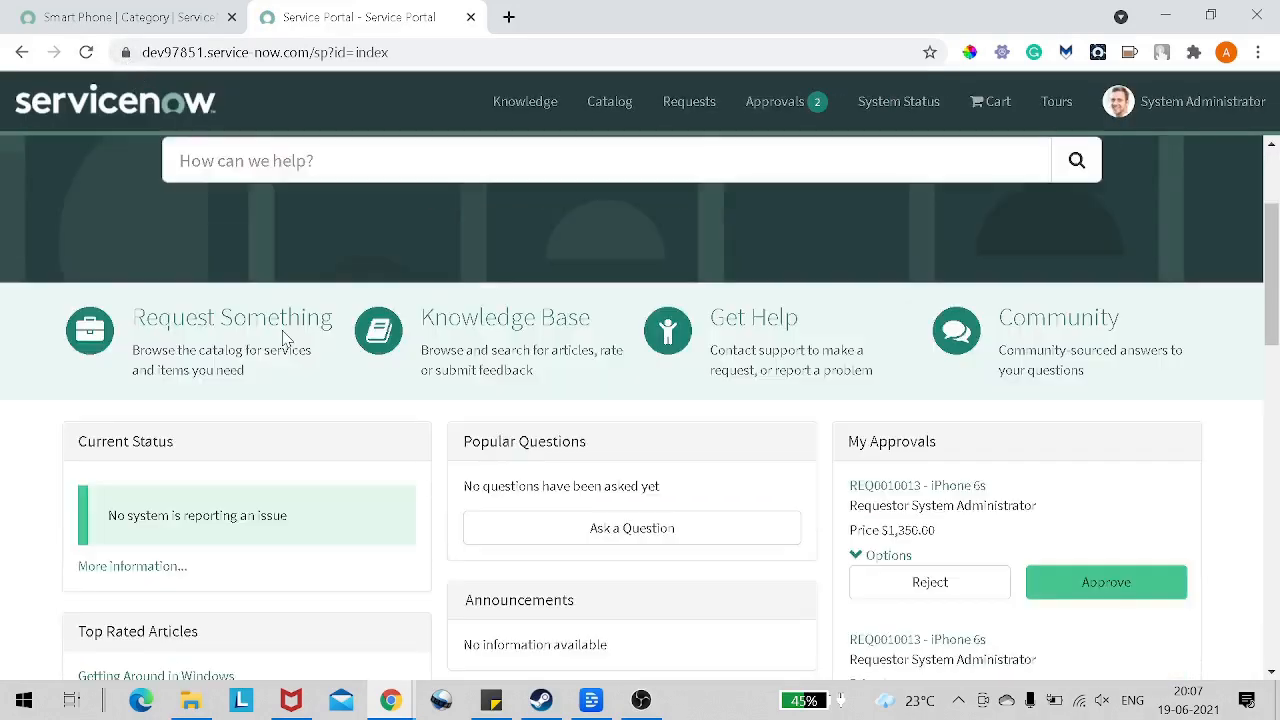
click(255, 337)
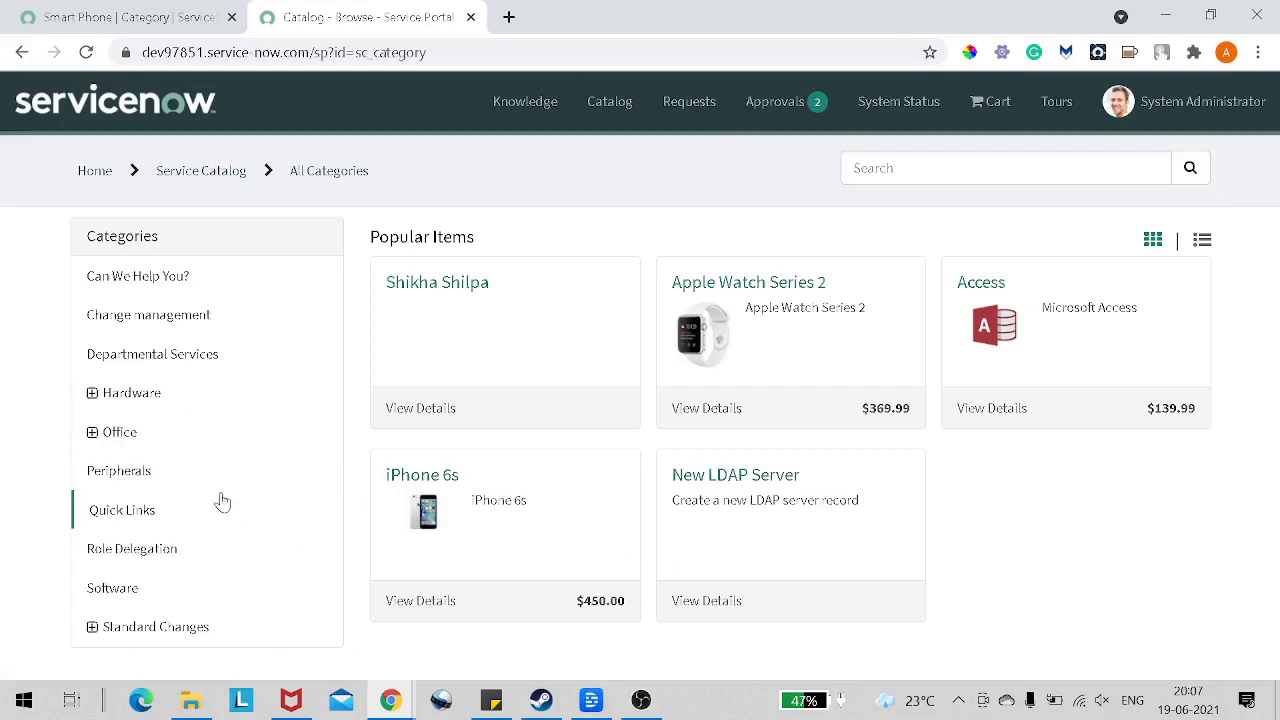
click(95, 400)
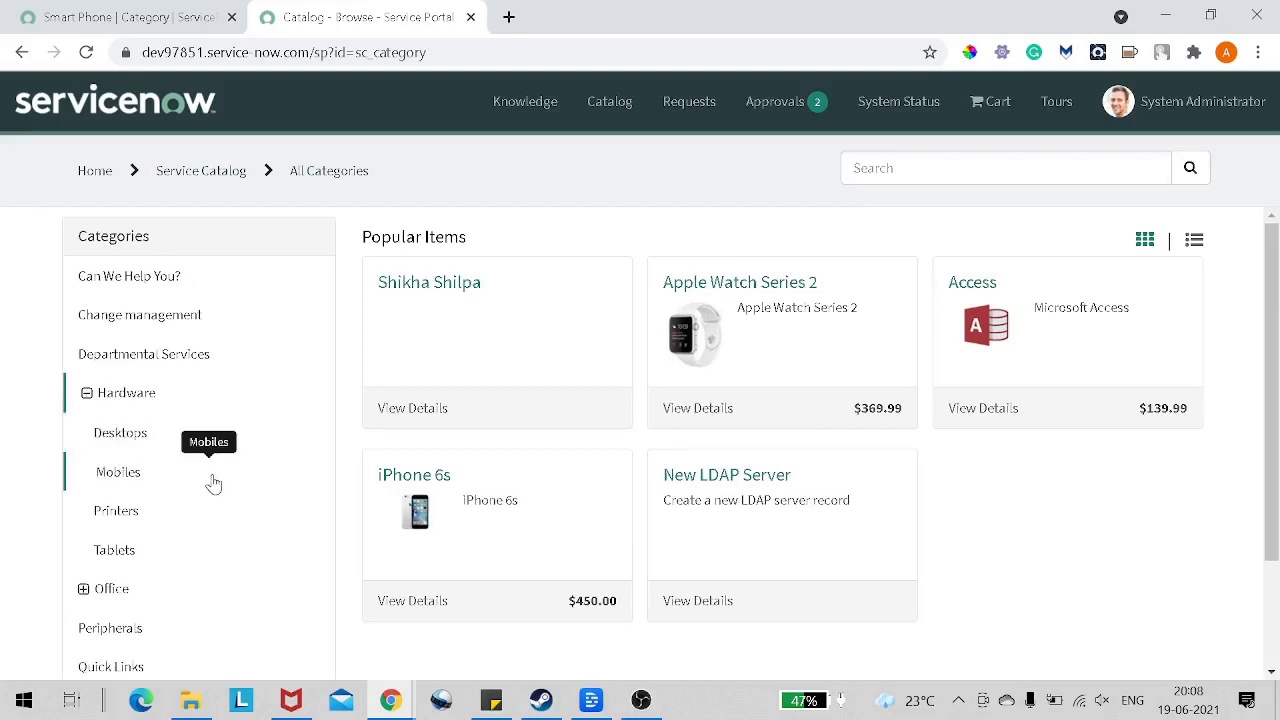
scroll(213, 484, down, 1)
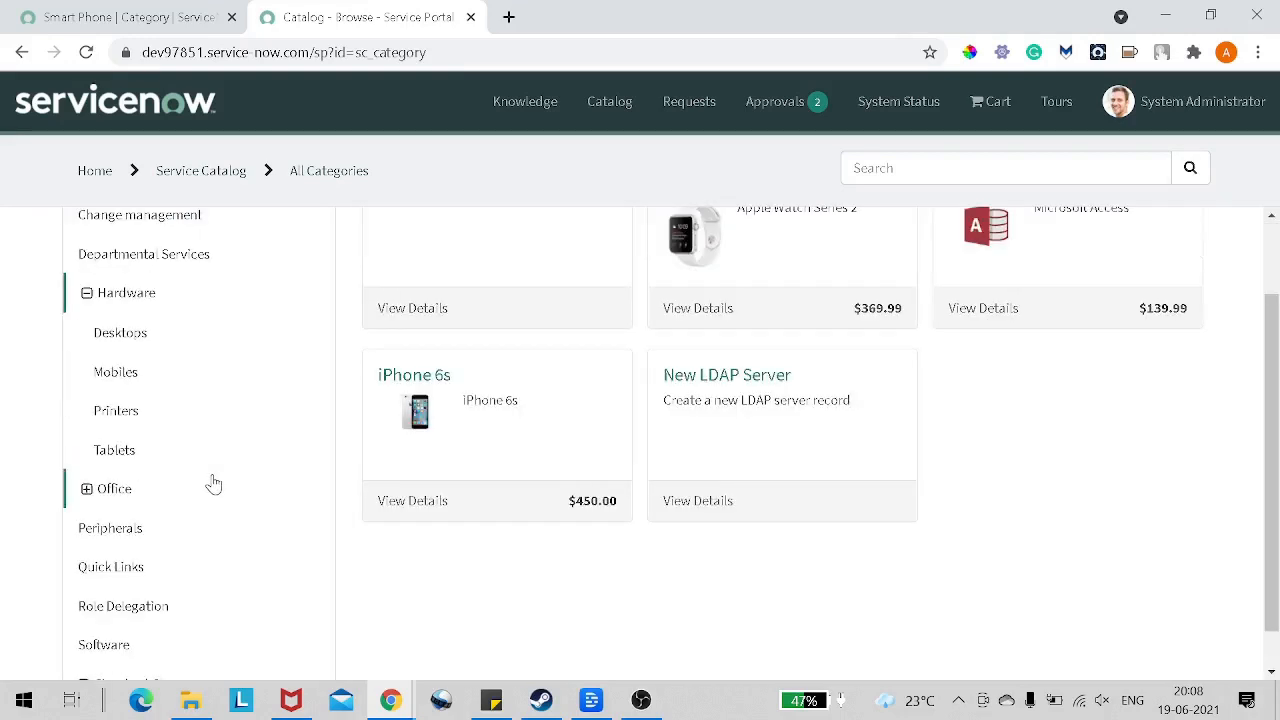
scroll(213, 484, up, 1)
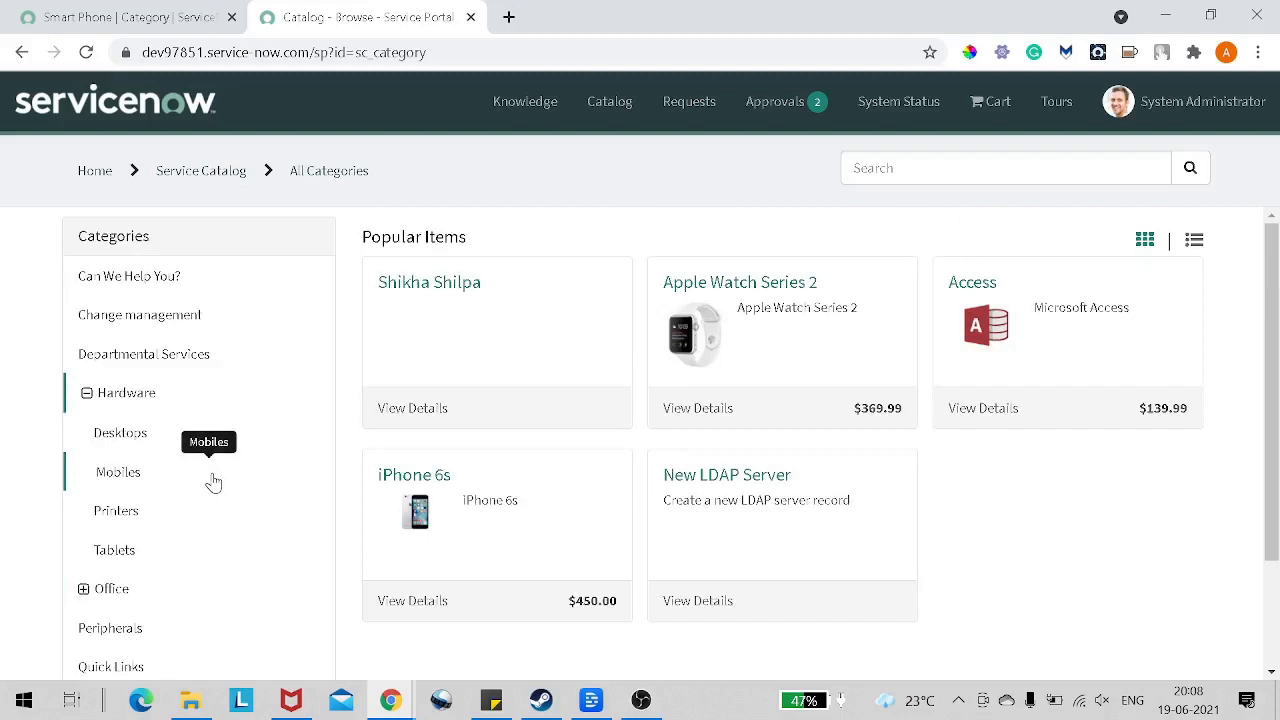
scroll(213, 484, down, 1)
Step: Open the Parent lookup on the Smart Phone category record and look through the available categories
click(113, 18)
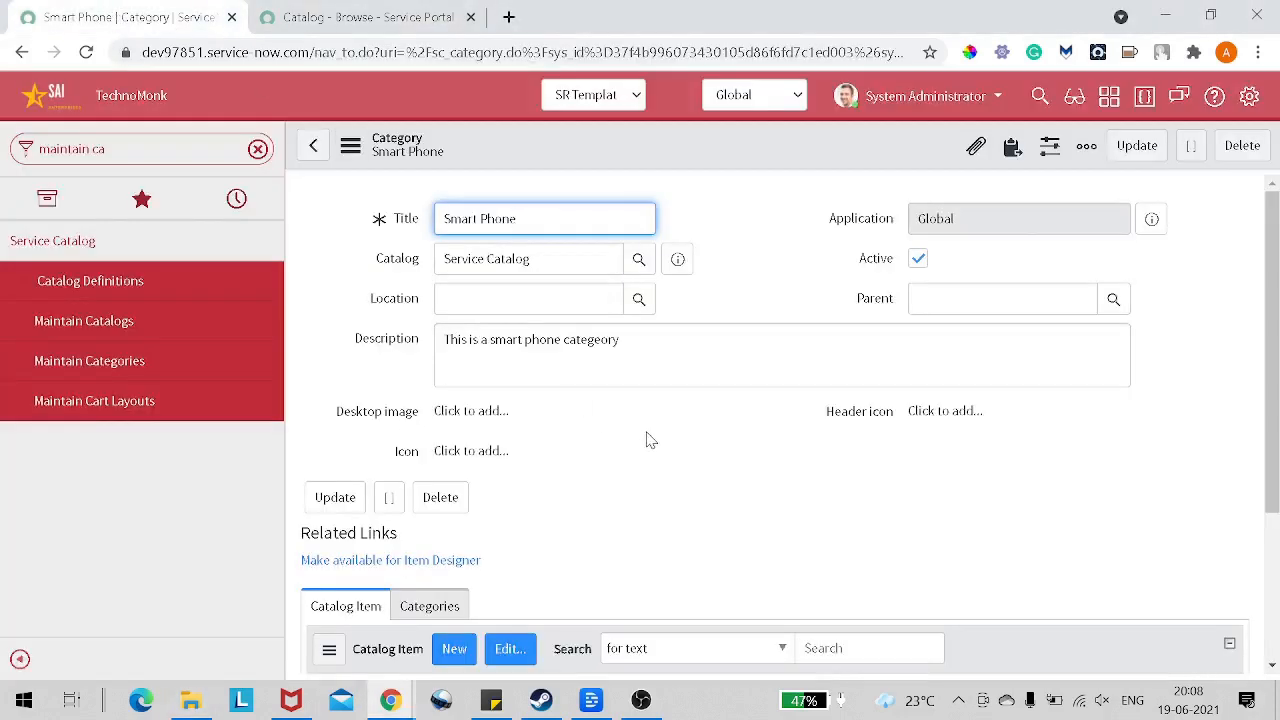
click(1108, 298)
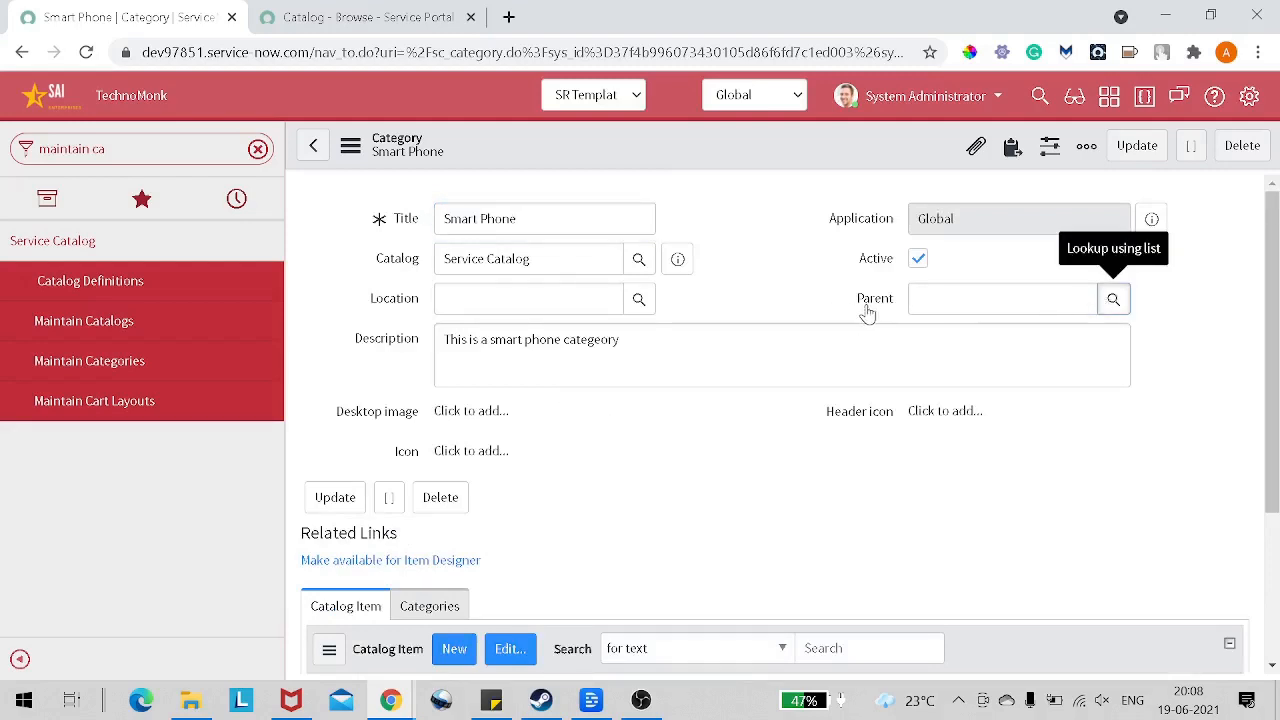
click(1100, 306)
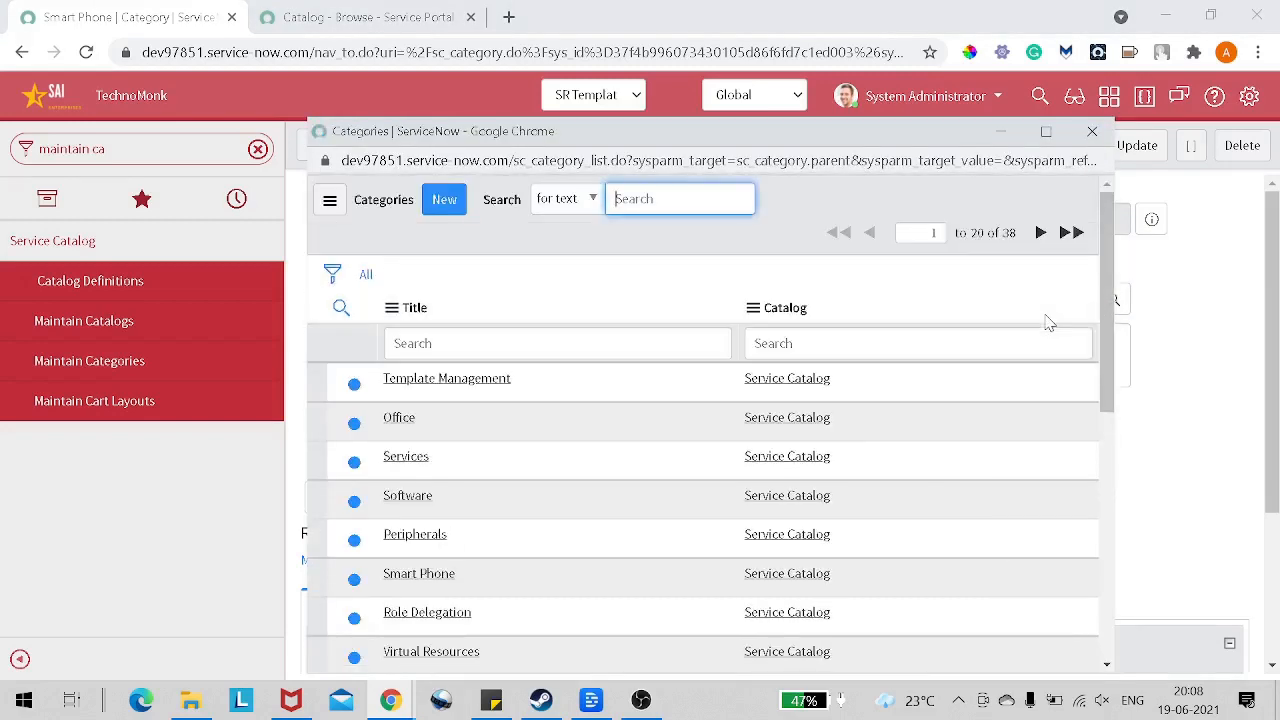
scroll(777, 500, down, 5)
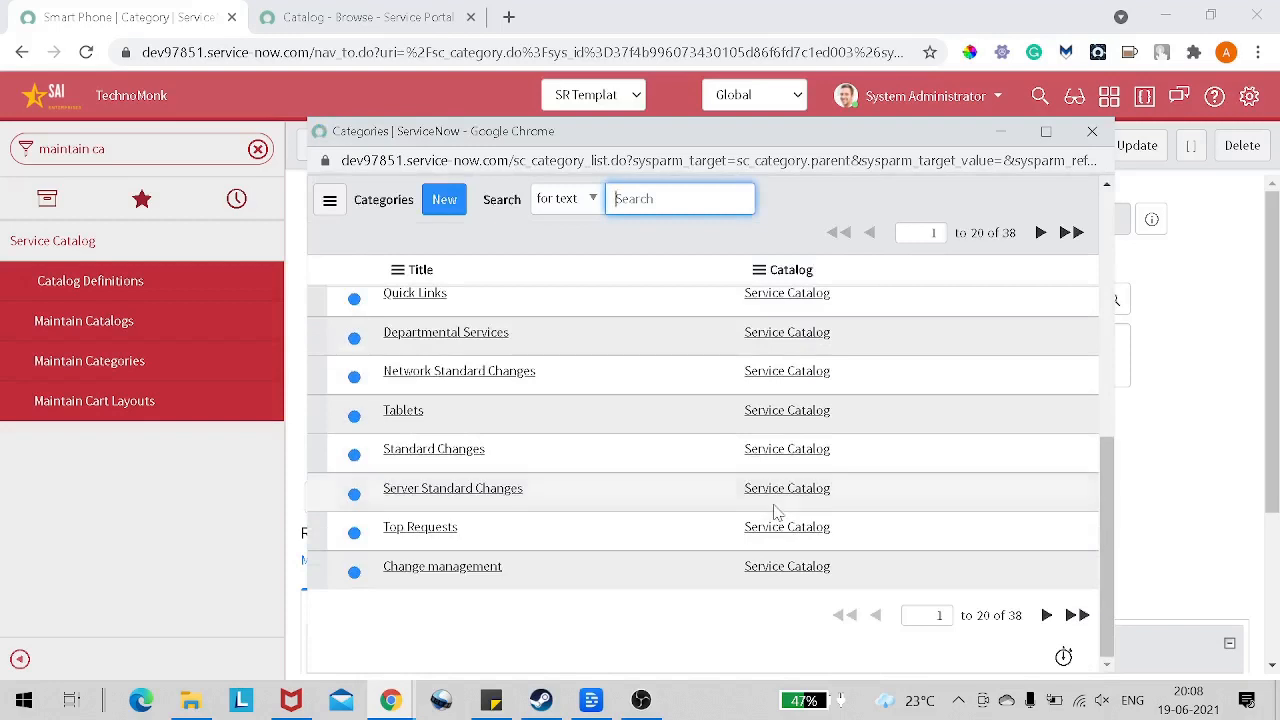
scroll(777, 512, up, 1)
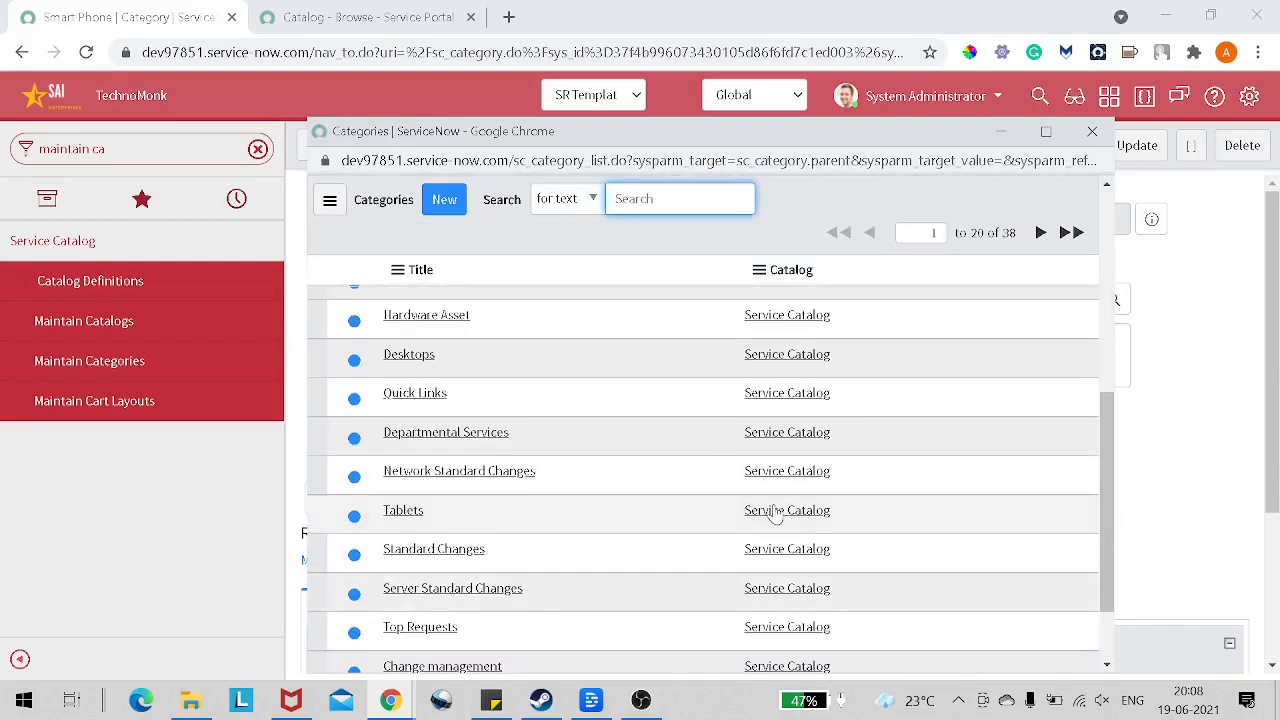
scroll(777, 512, down, 1)
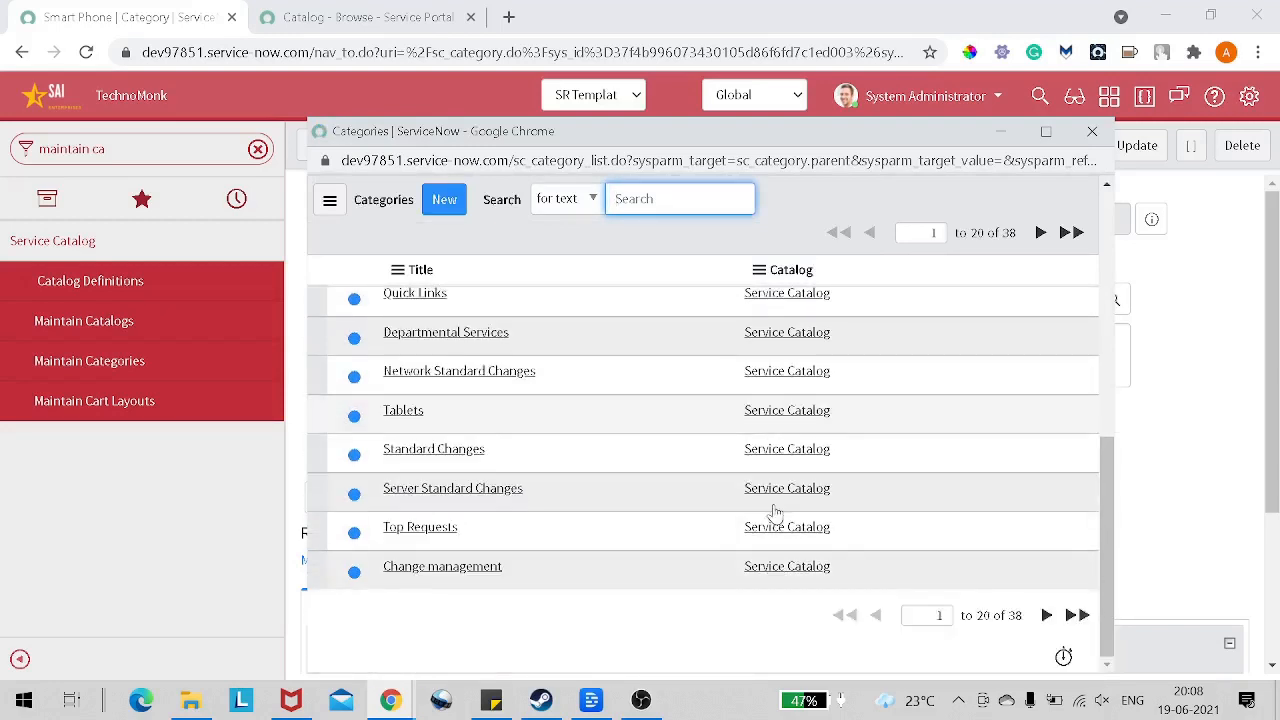
scroll(777, 512, up, 4)
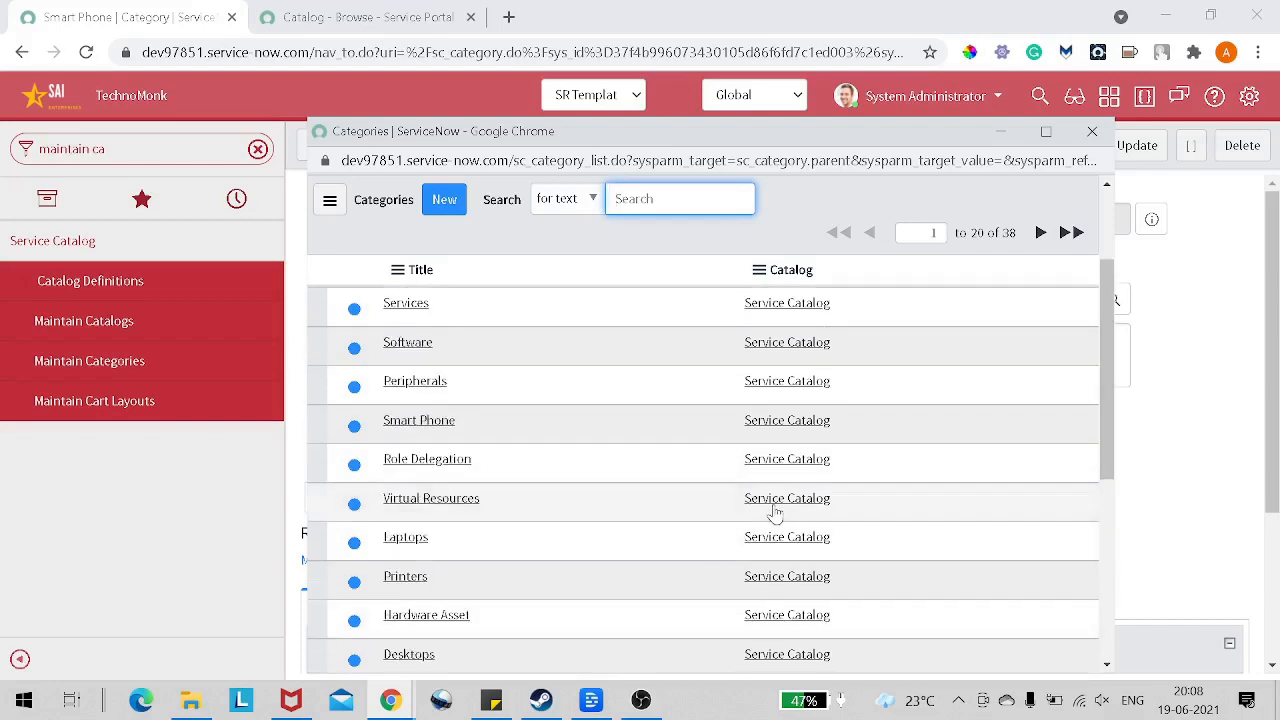
scroll(777, 512, up, 1)
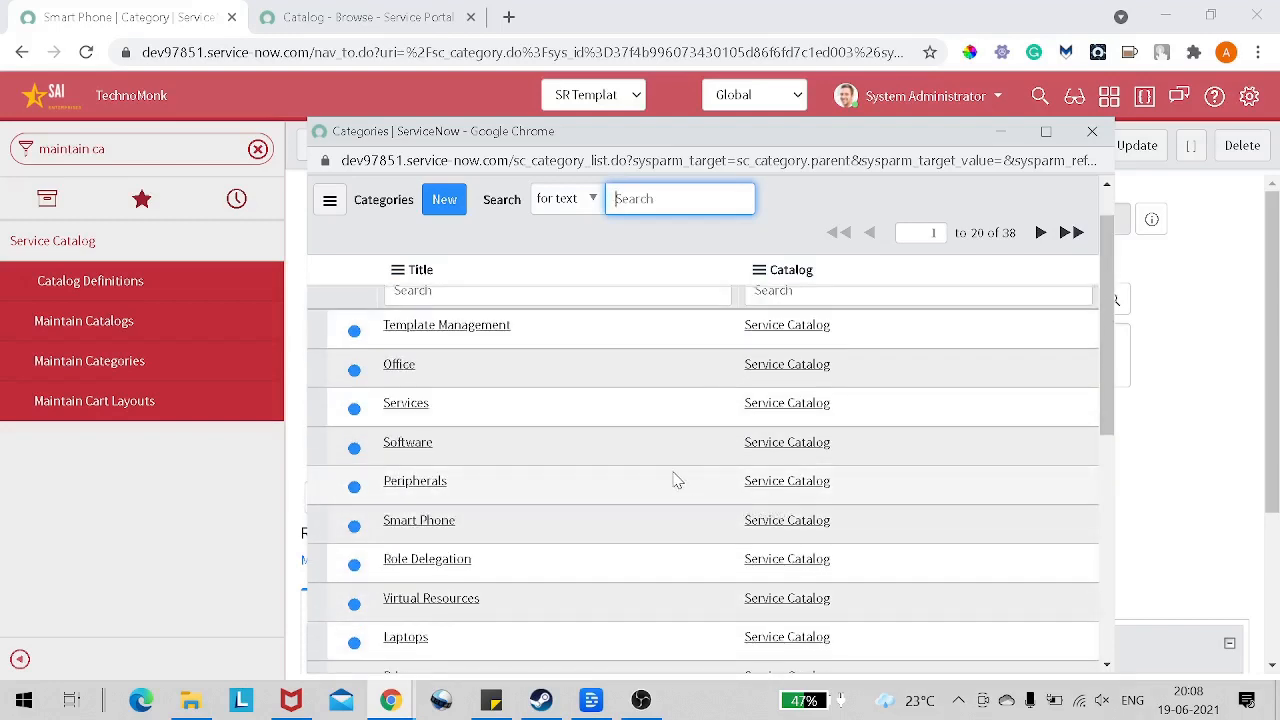
scroll(675, 480, down, 1)
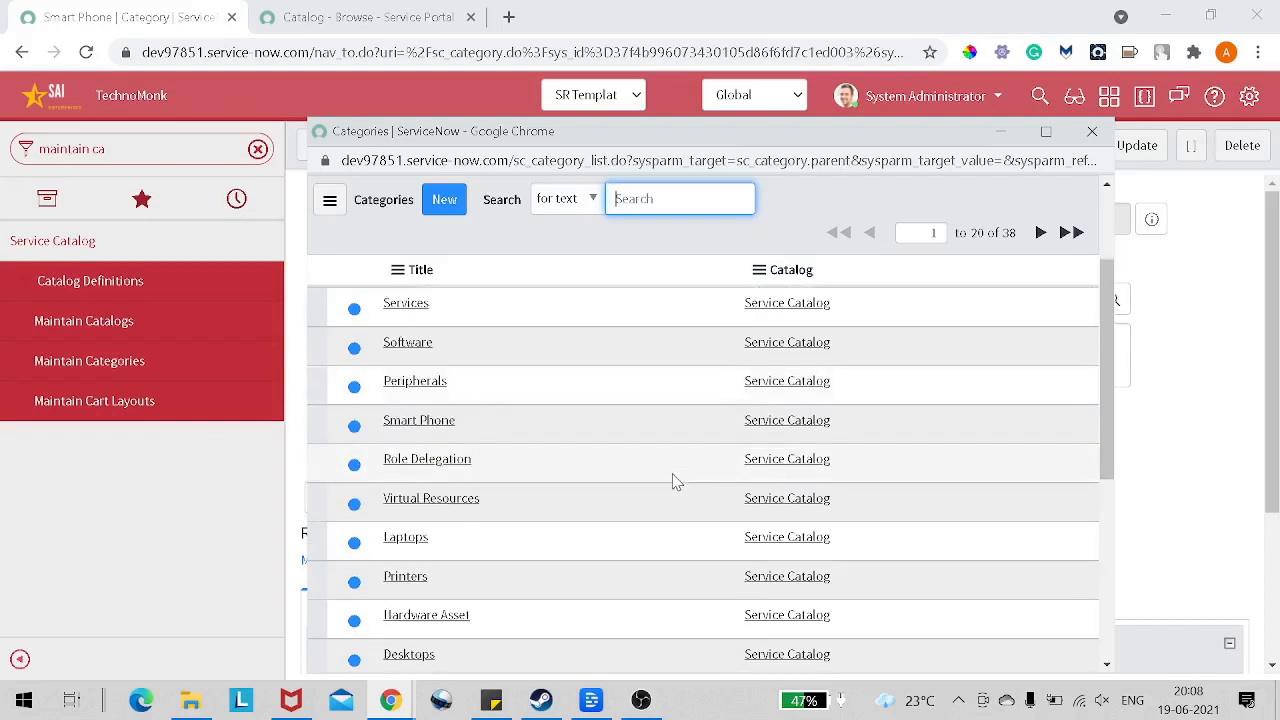
scroll(537, 565, down, 1)
scroll(546, 537, down, 3)
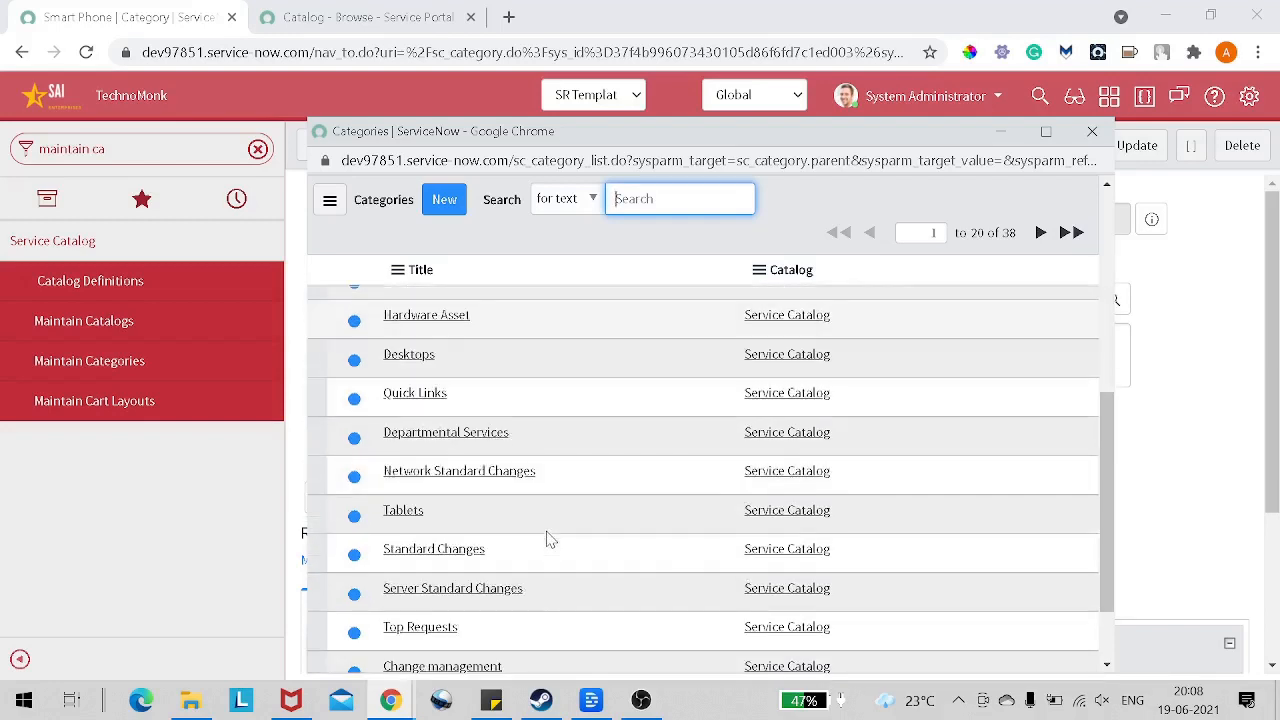
scroll(548, 539, up, 4)
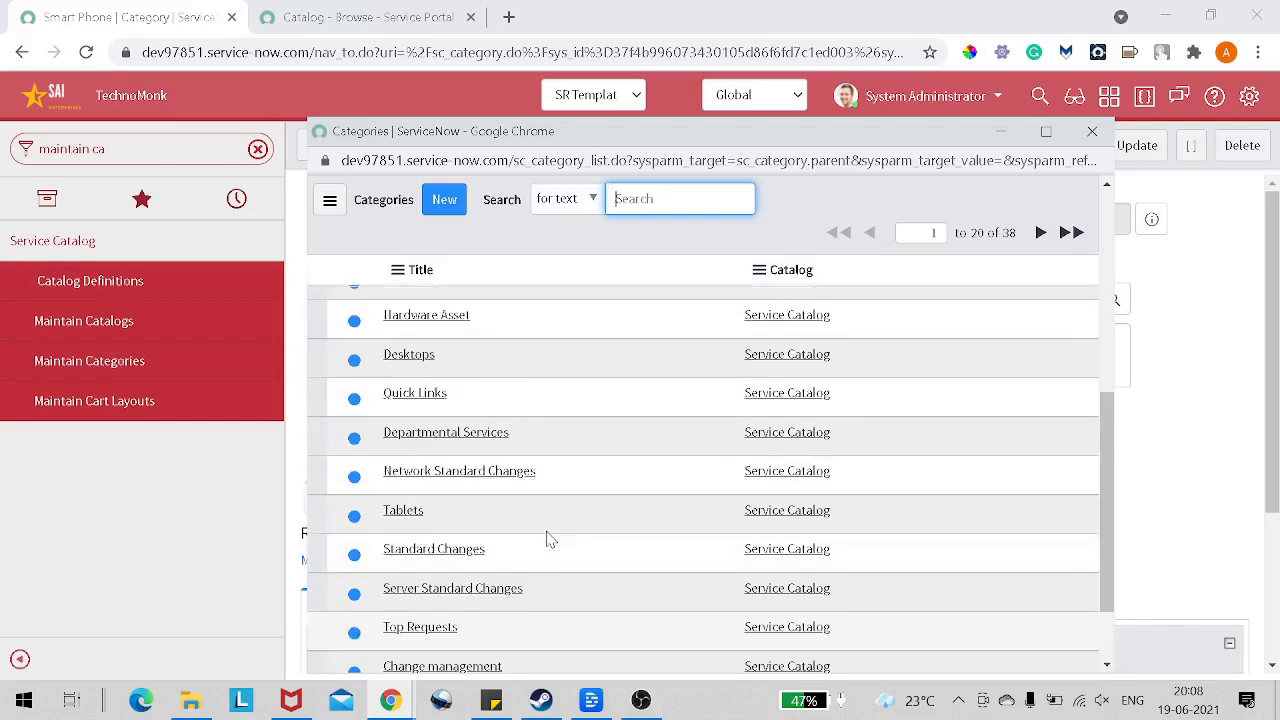
scroll(548, 539, up, 2)
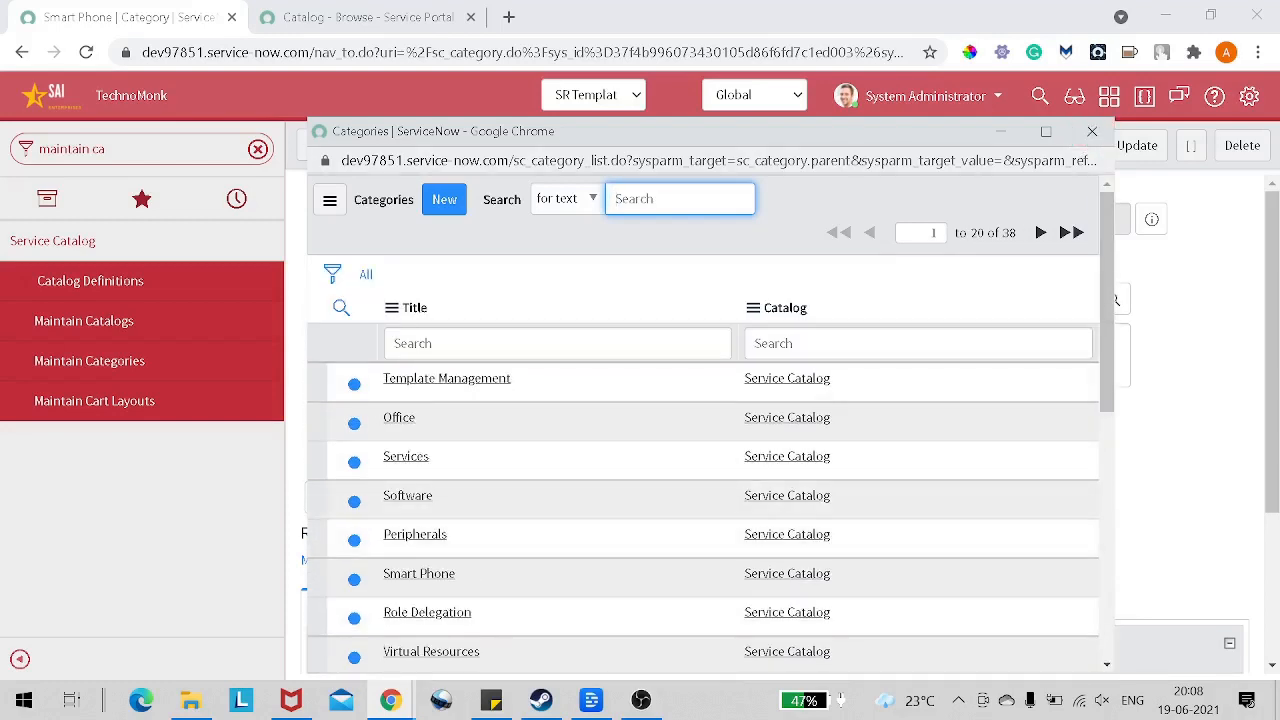
Step: Filter the category titles by "*mobile", choose Mobiles as the Smart Phone category's parent, and save the record
click(480, 342)
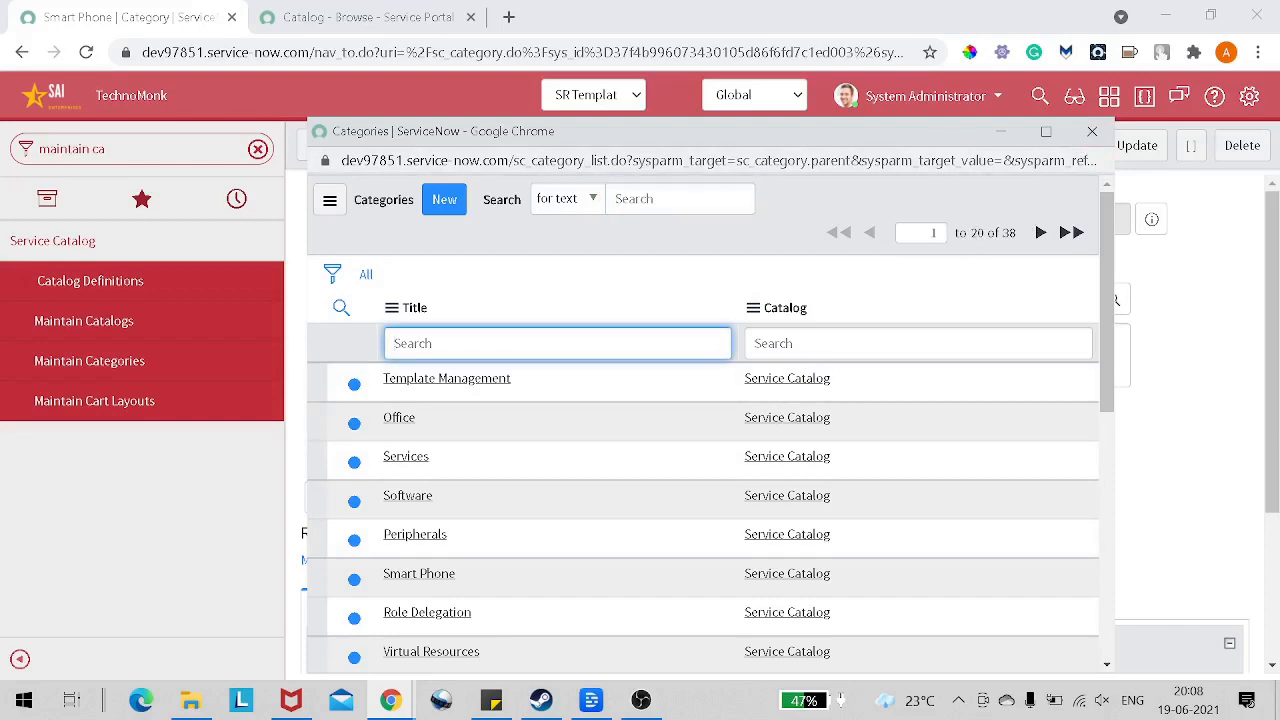
text(*mobile)
key(Return)
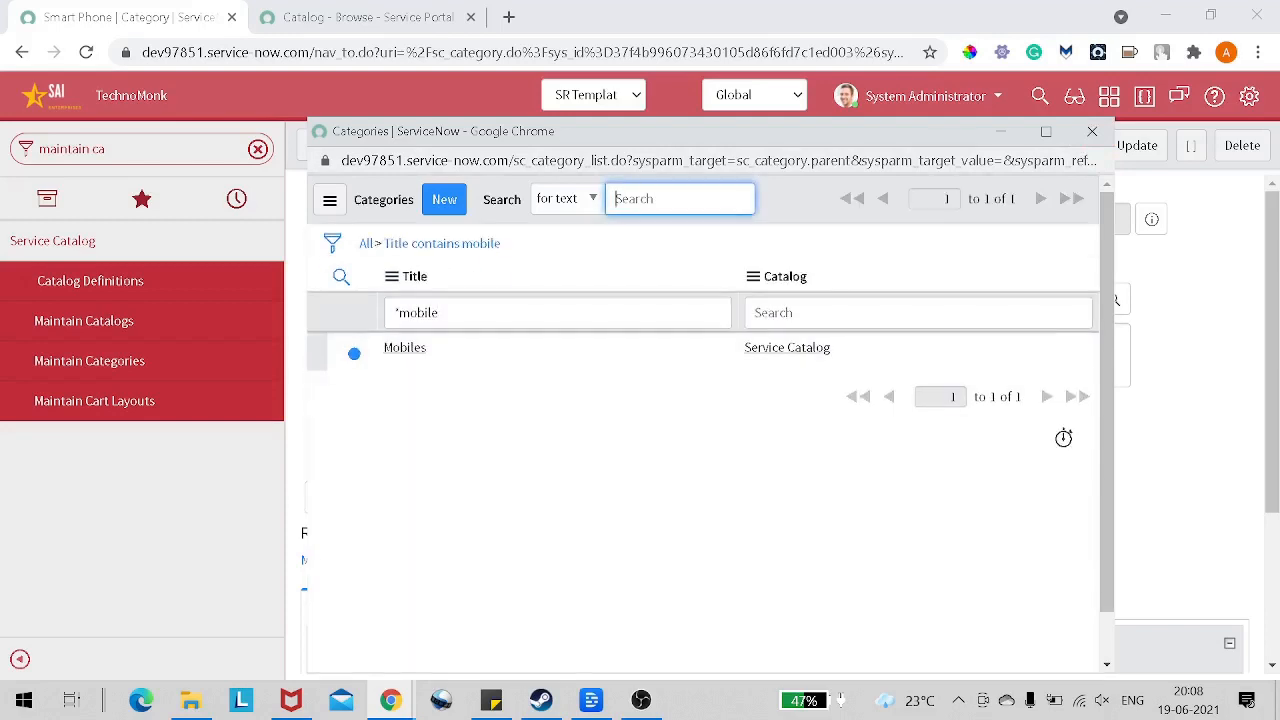
click(403, 347)
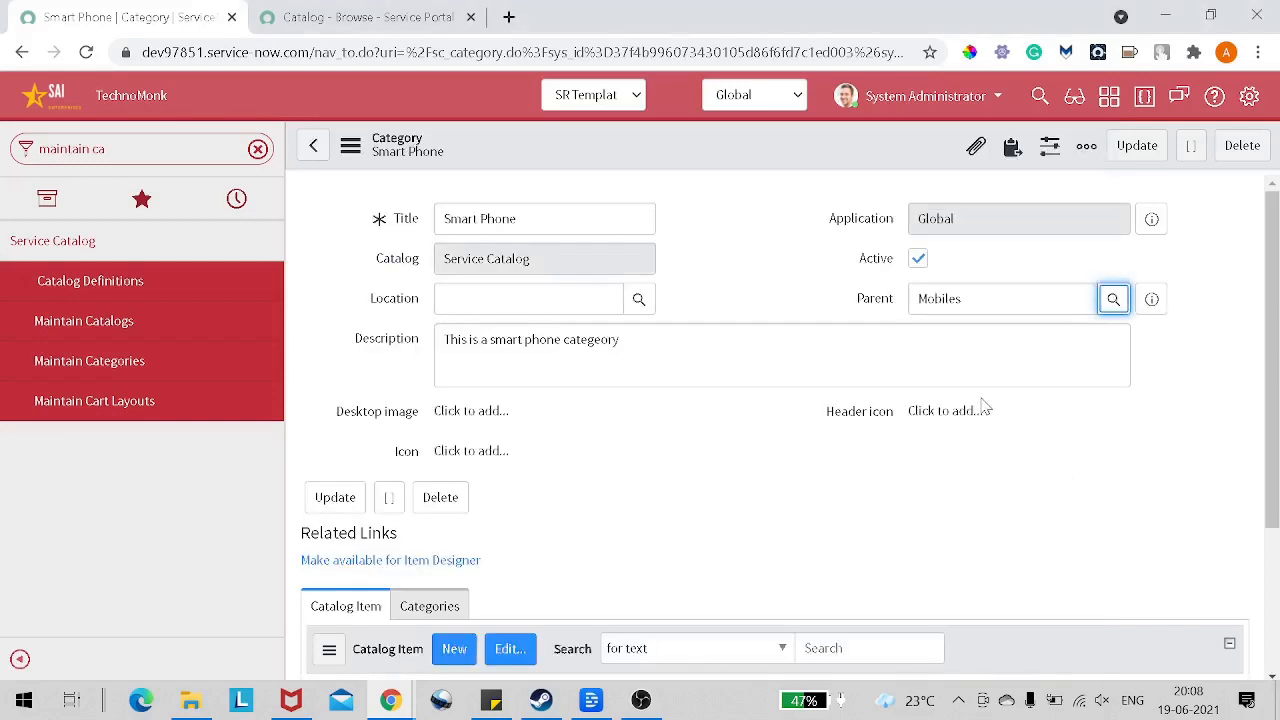
right_click(710, 158)
click(735, 169)
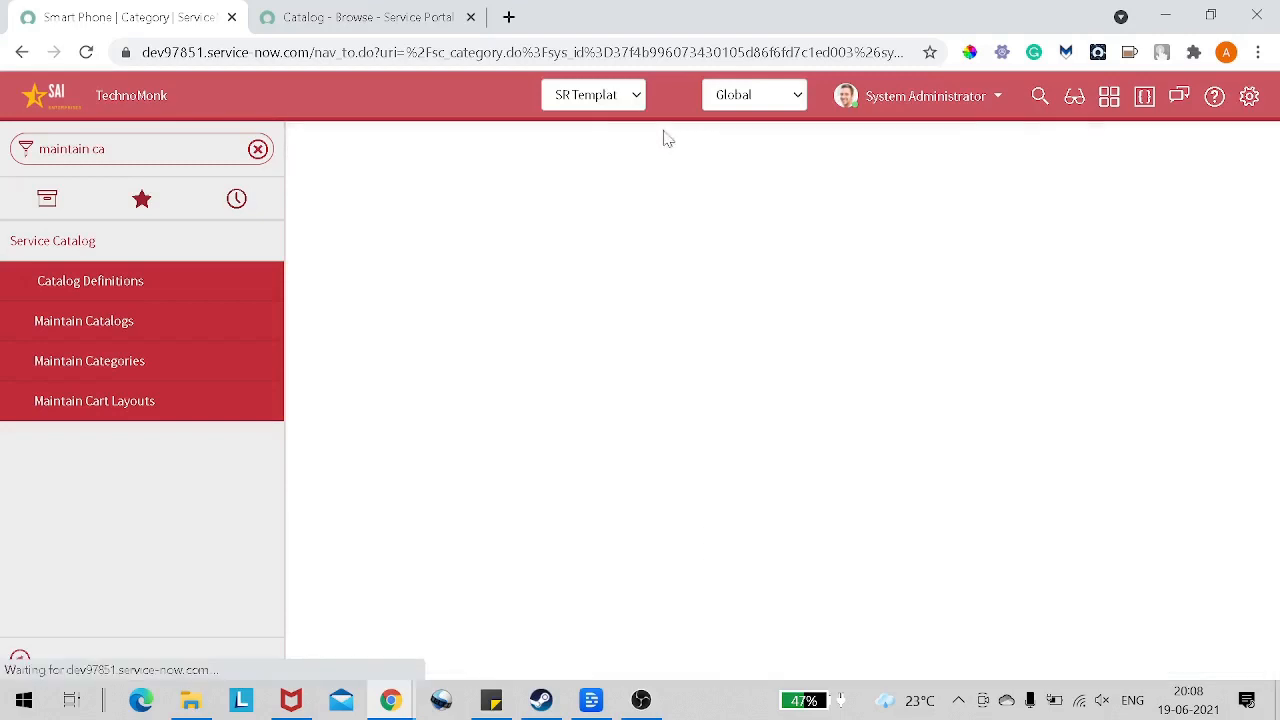
Step: Reload the Service Portal catalog and open Mobiles under Hardware to check for the Smart Phone category
click(395, 18)
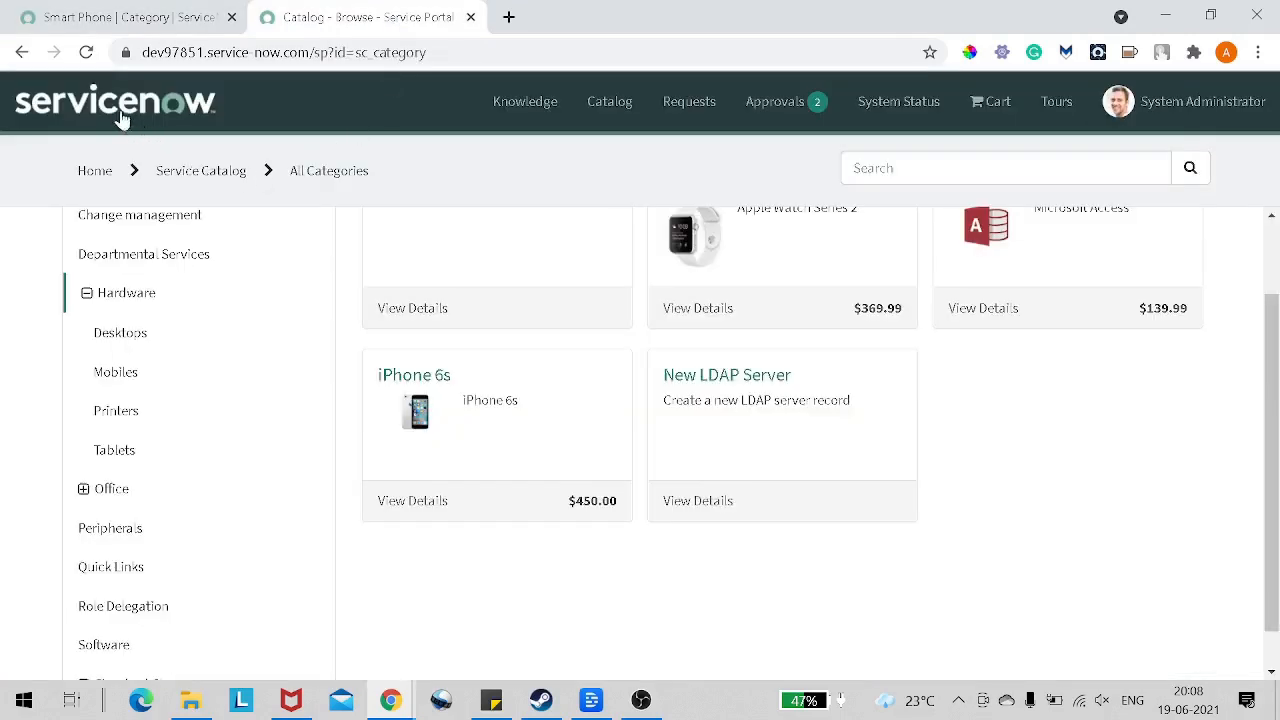
click(97, 63)
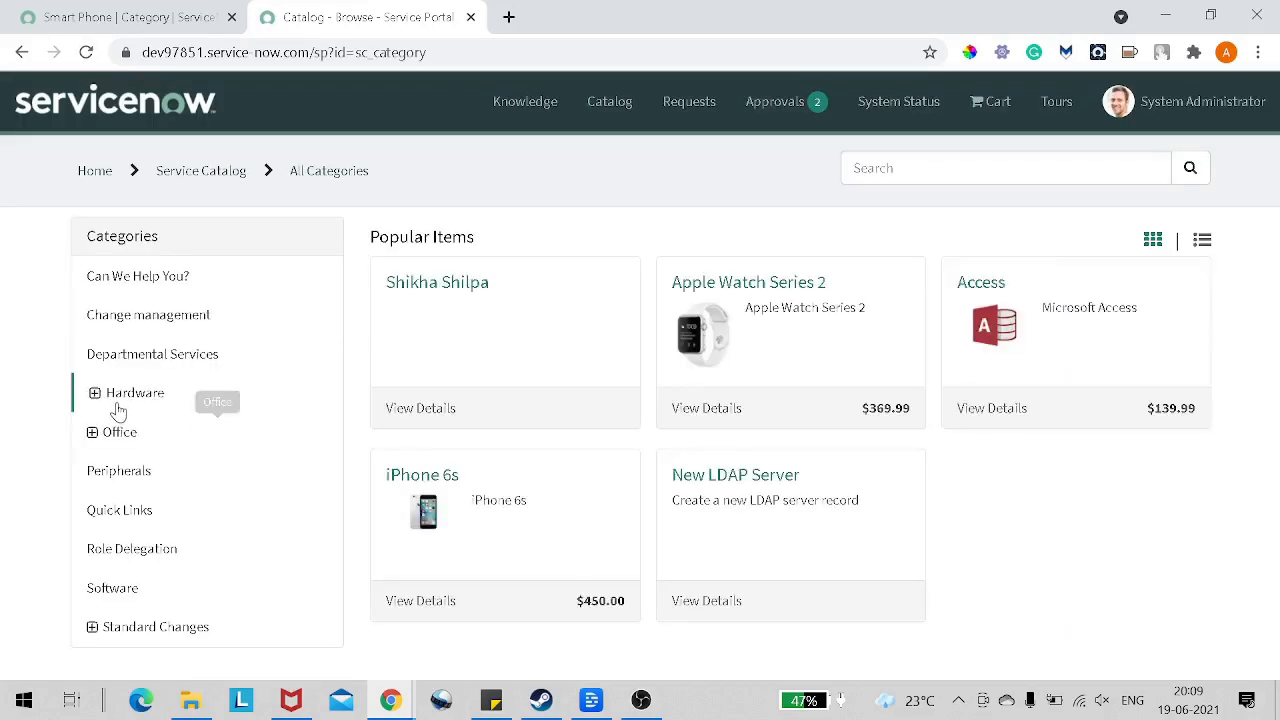
click(92, 400)
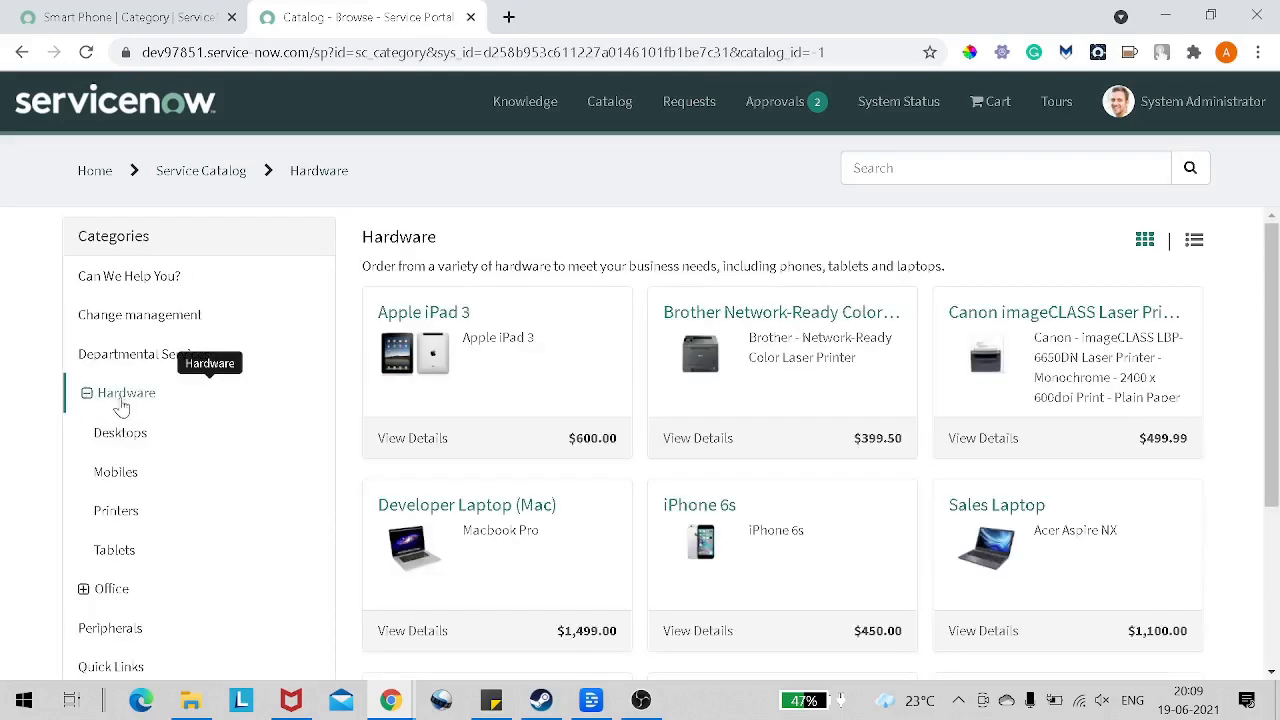
click(140, 481)
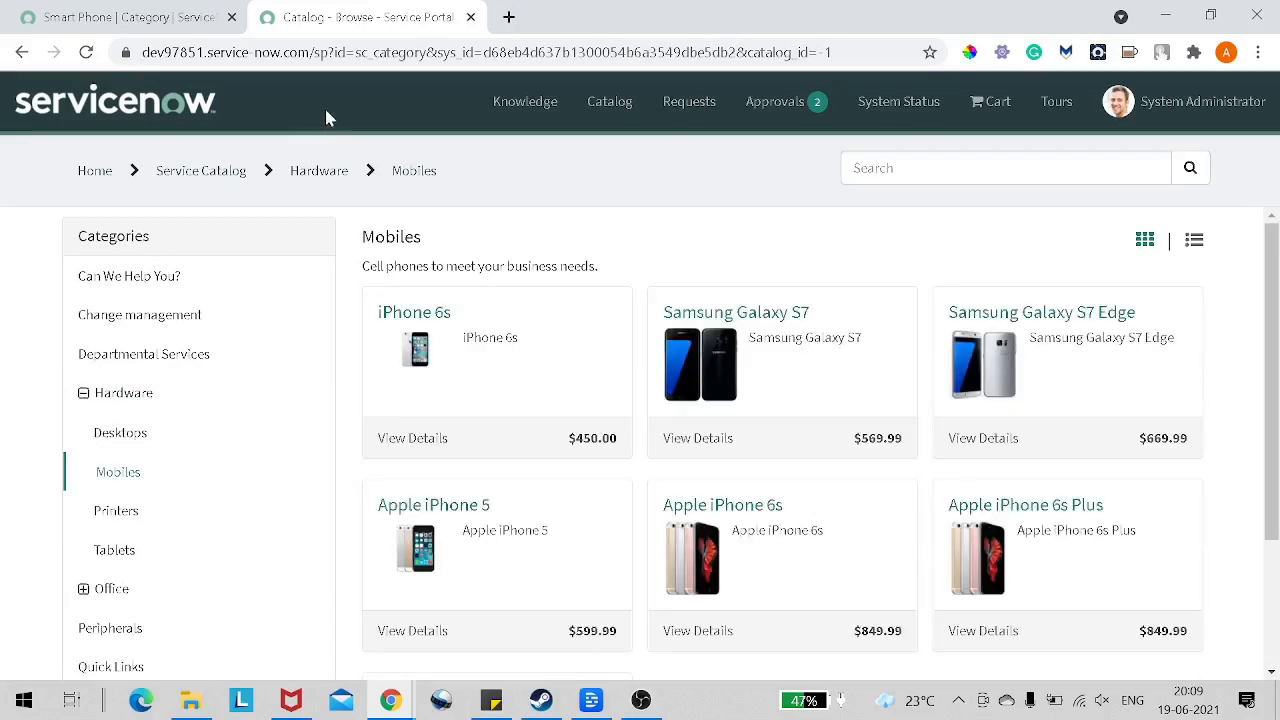
Step: Start a new catalog item from the Smart Phone category record and name it "One plus 9"
key(ctrl+shift+Tab)
scroll(614, 452, down, 2)
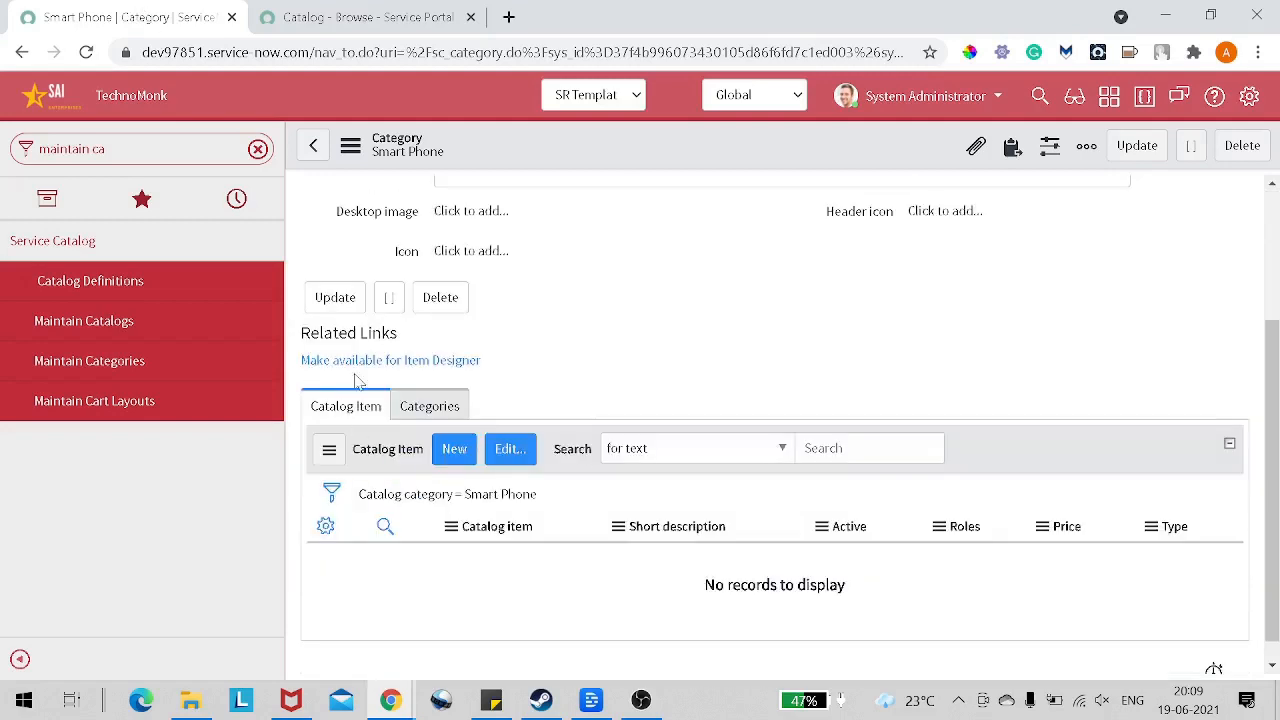
scroll(501, 407, up, 2)
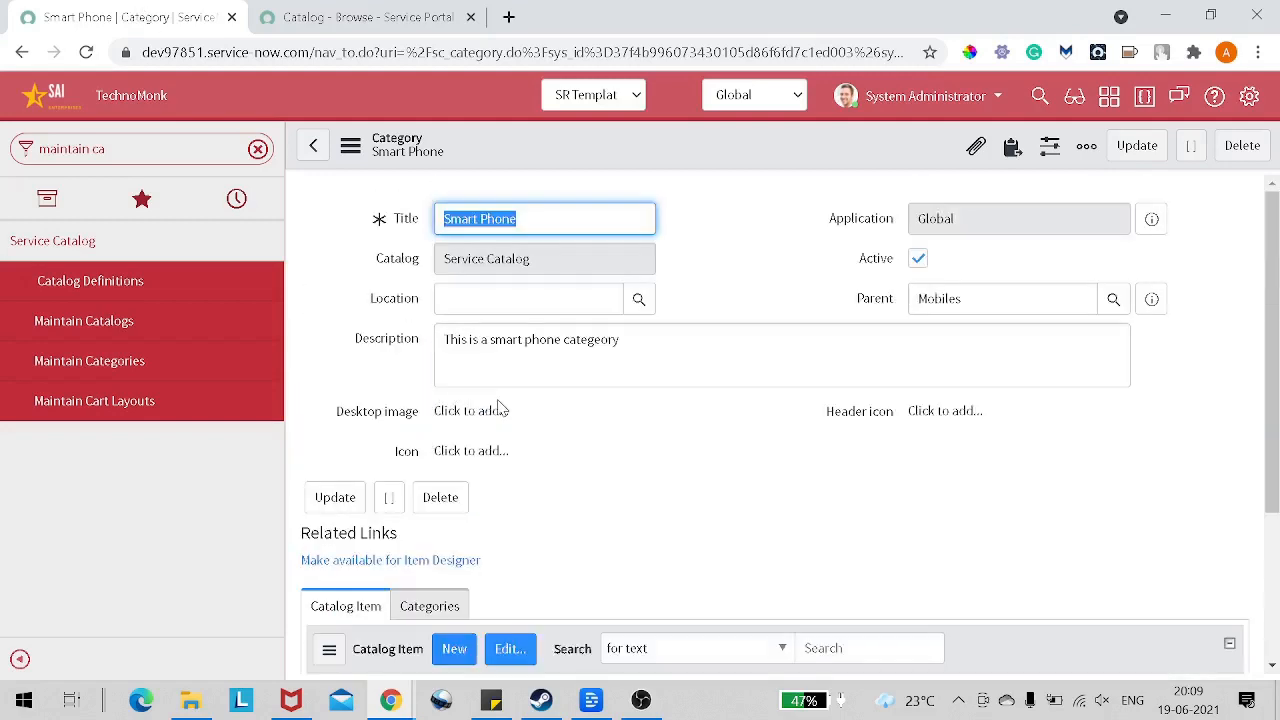
scroll(481, 248, down, 2)
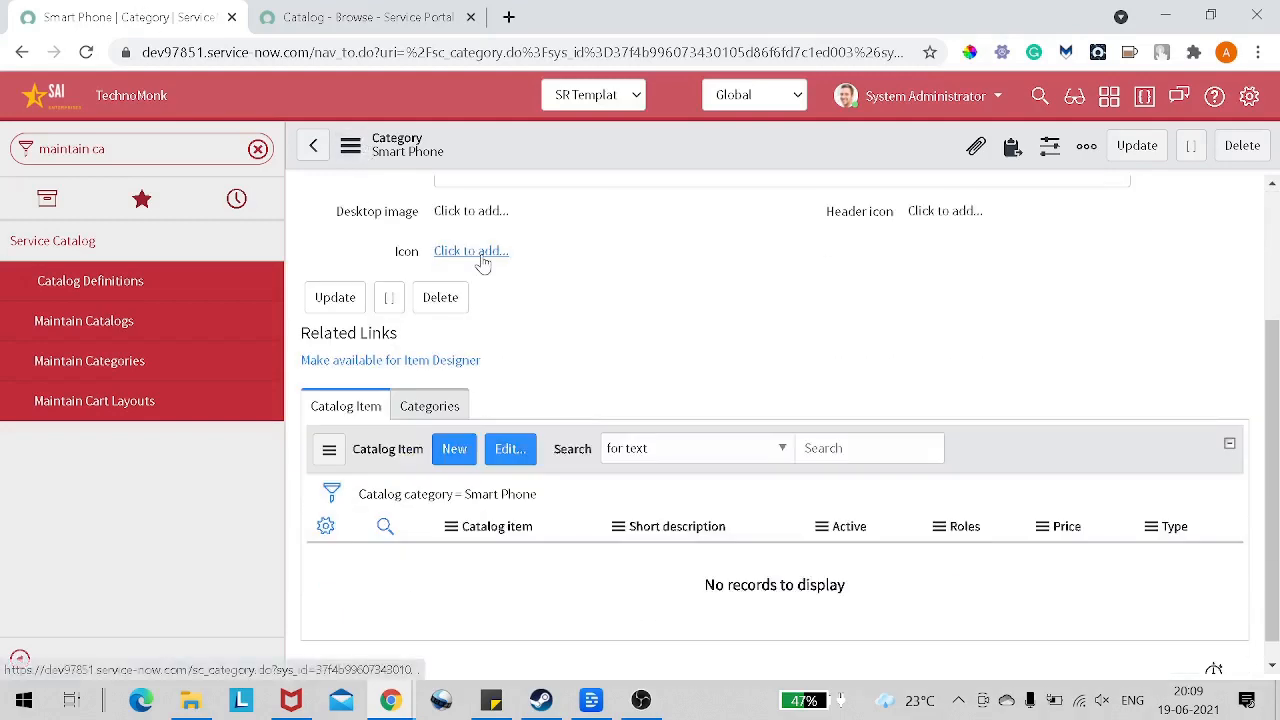
click(455, 449)
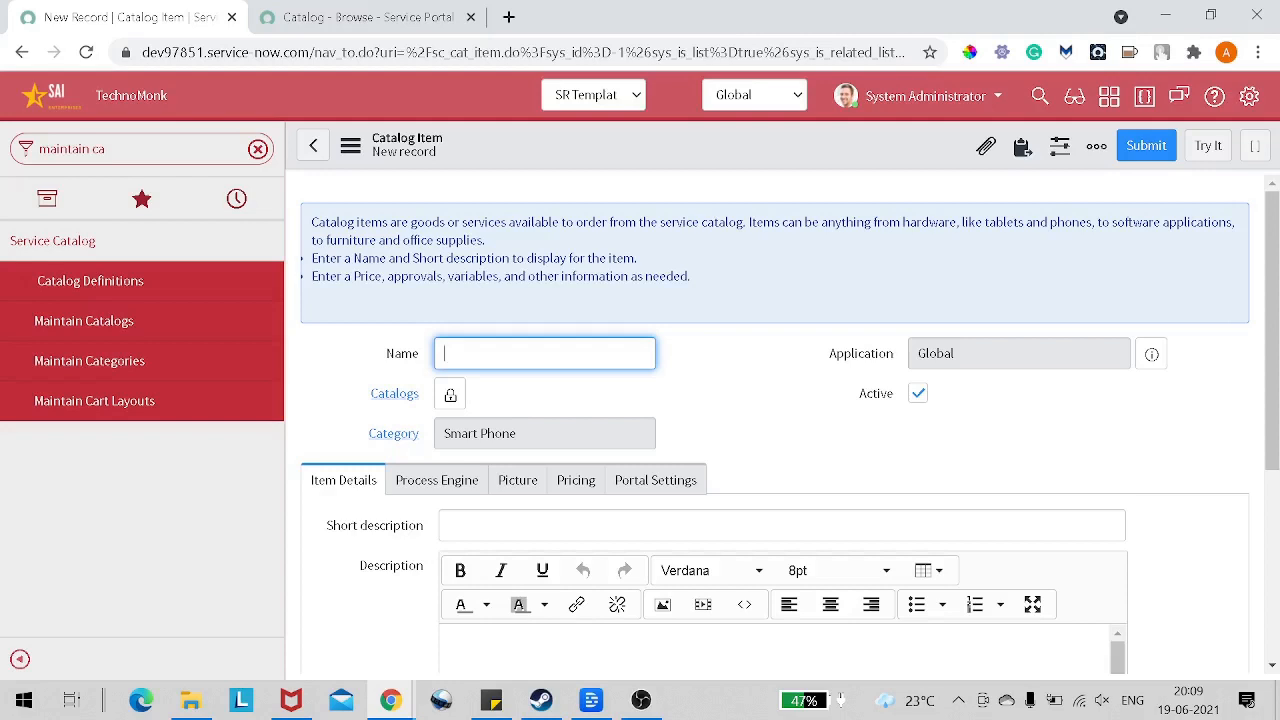
text(One plus 9)
Step: Save the new One plus 9 catalog item, staying on its record
scroll(527, 354, down, 1)
scroll(534, 348, up, 1)
click(418, 391)
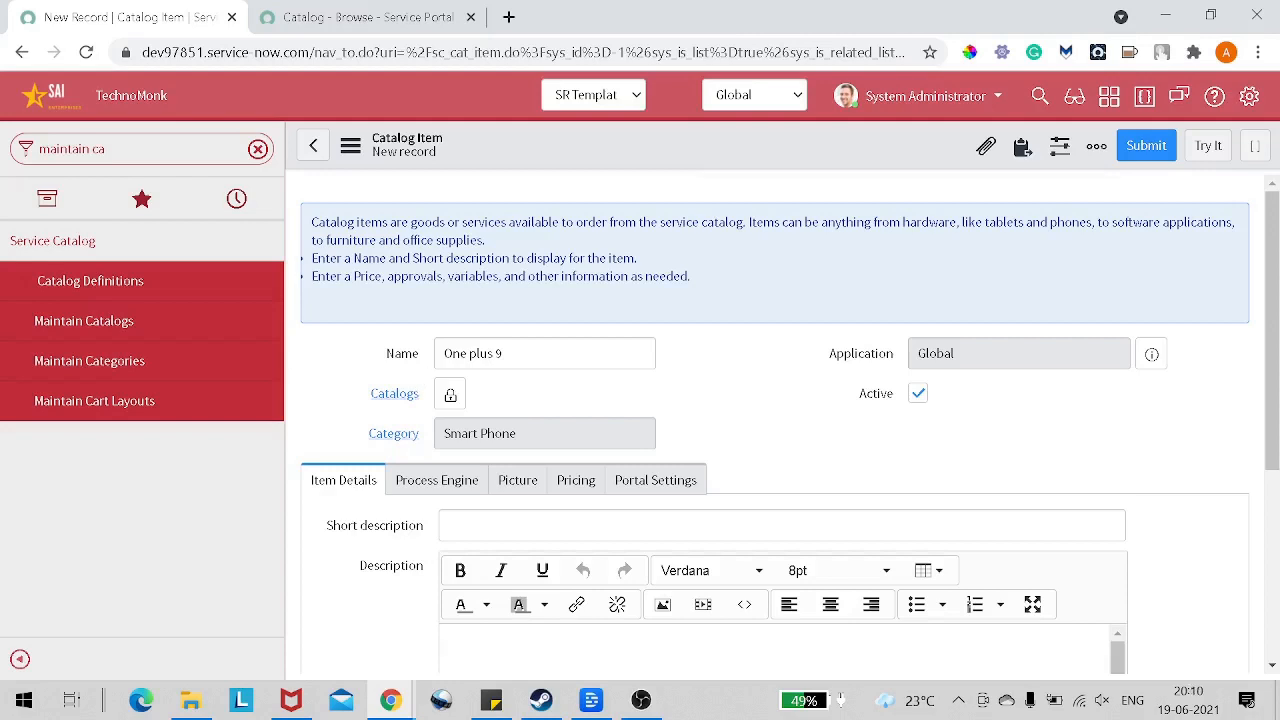
scroll(598, 310, down, 2)
scroll(598, 310, up, 2)
right_click(597, 146)
click(620, 158)
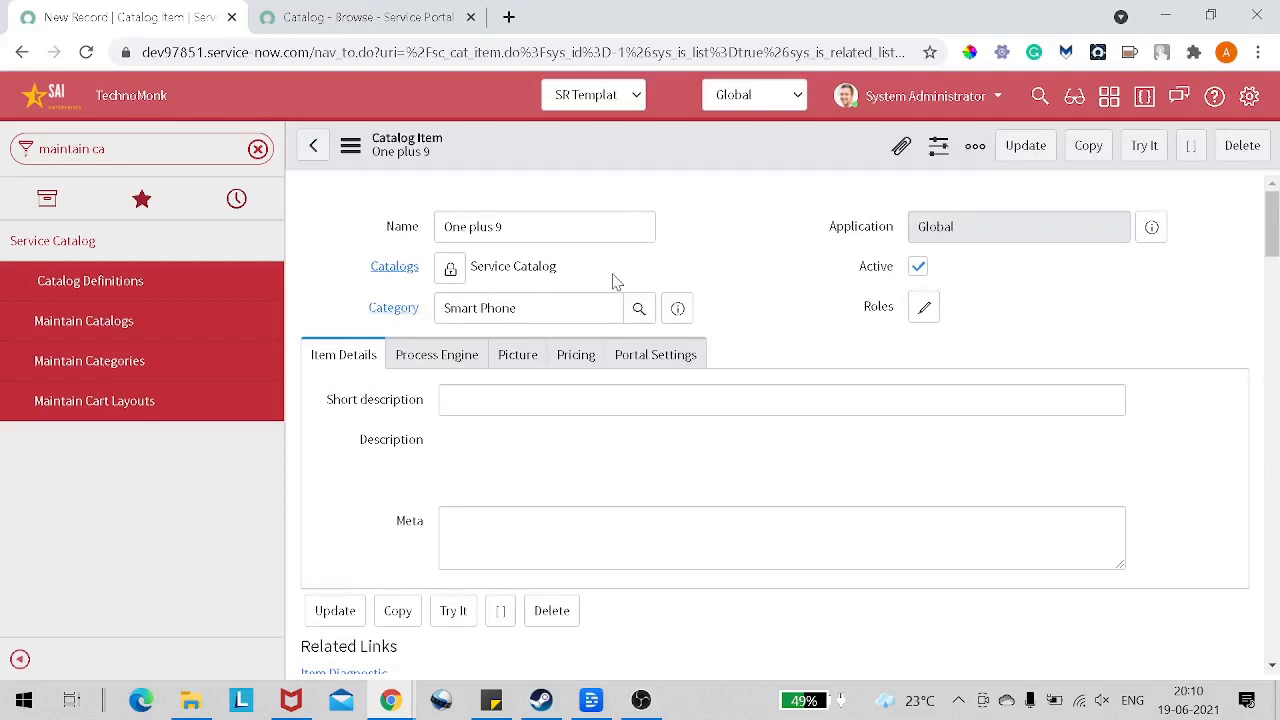
Step: Review the catalog, category and Item Details fields on the saved One plus 9 item
drag(613, 281, 500, 280)
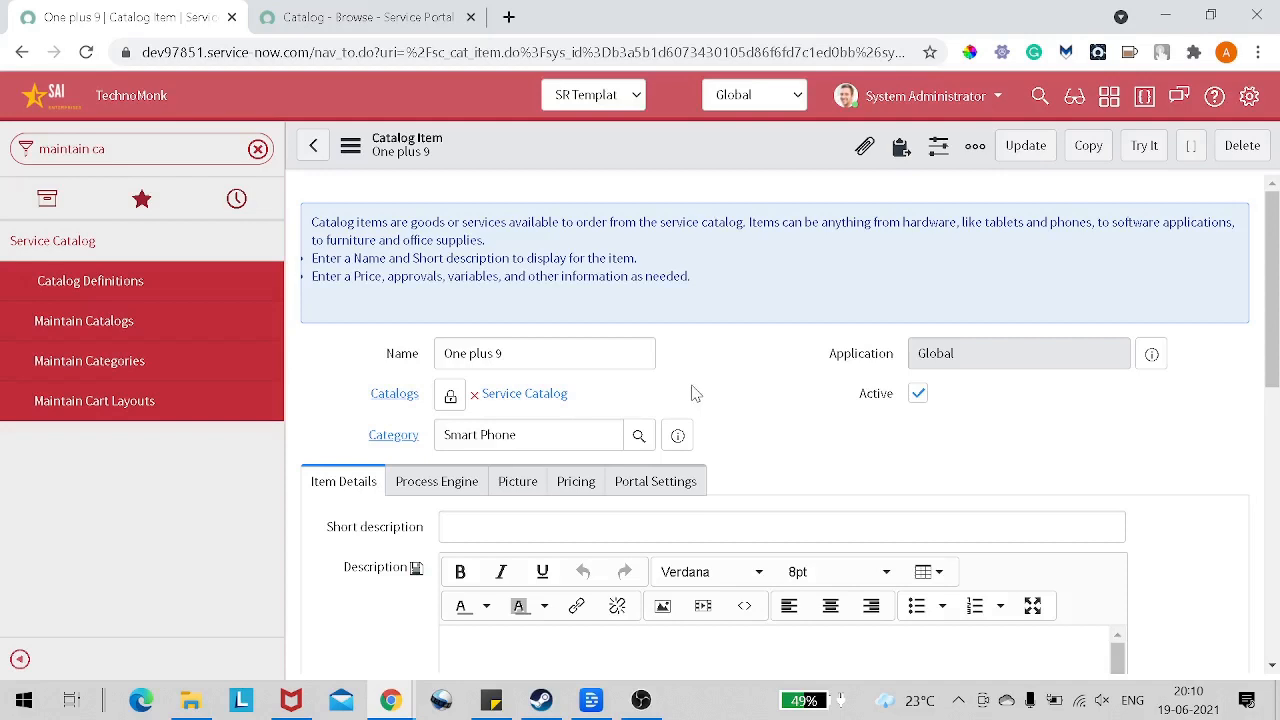
scroll(695, 393, down, 1)
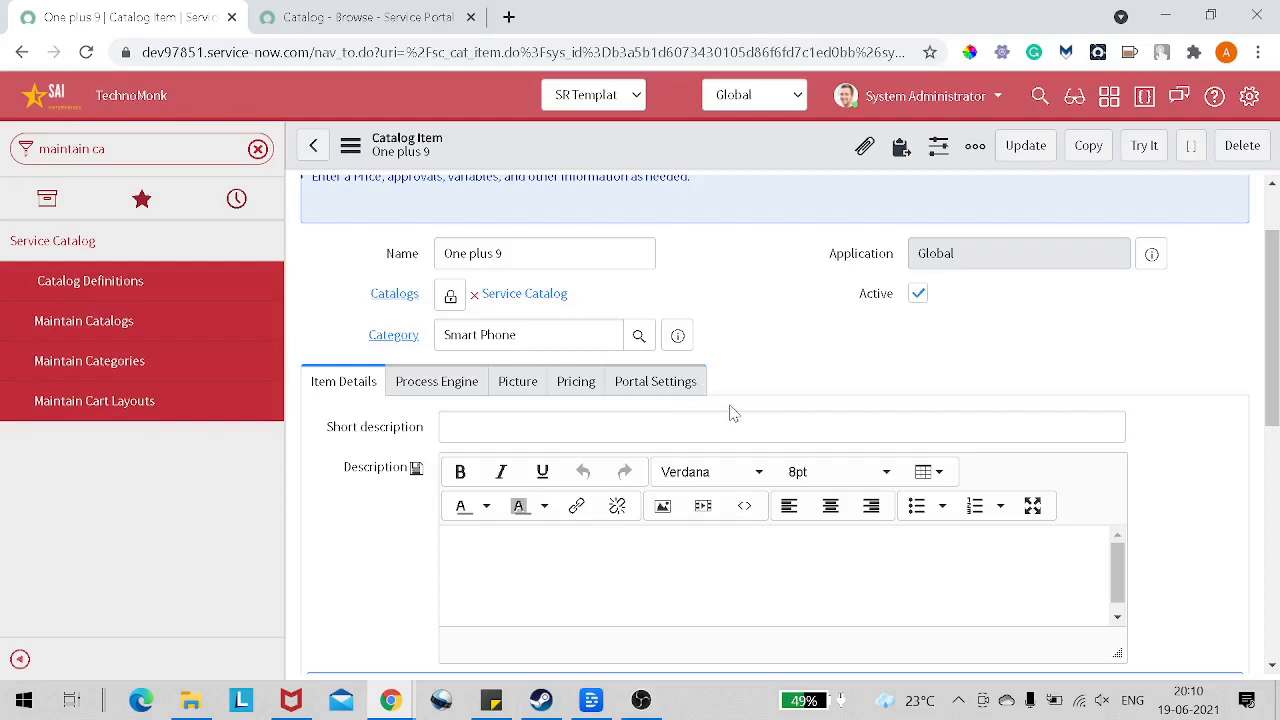
scroll(735, 410, down, 1)
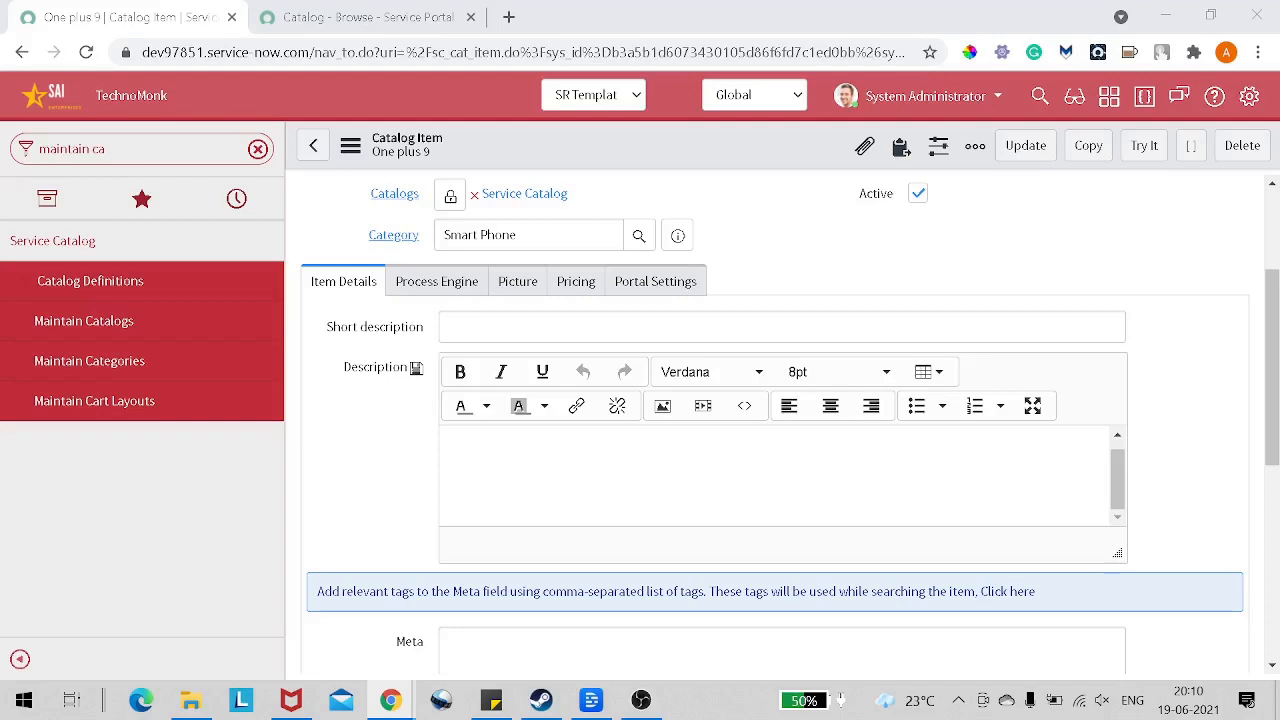
Step: Fill in the item's short description with "OnePlus 9 is the best smart phone", the person's first name, and "ever had"
scroll(494, 363, up, 1)
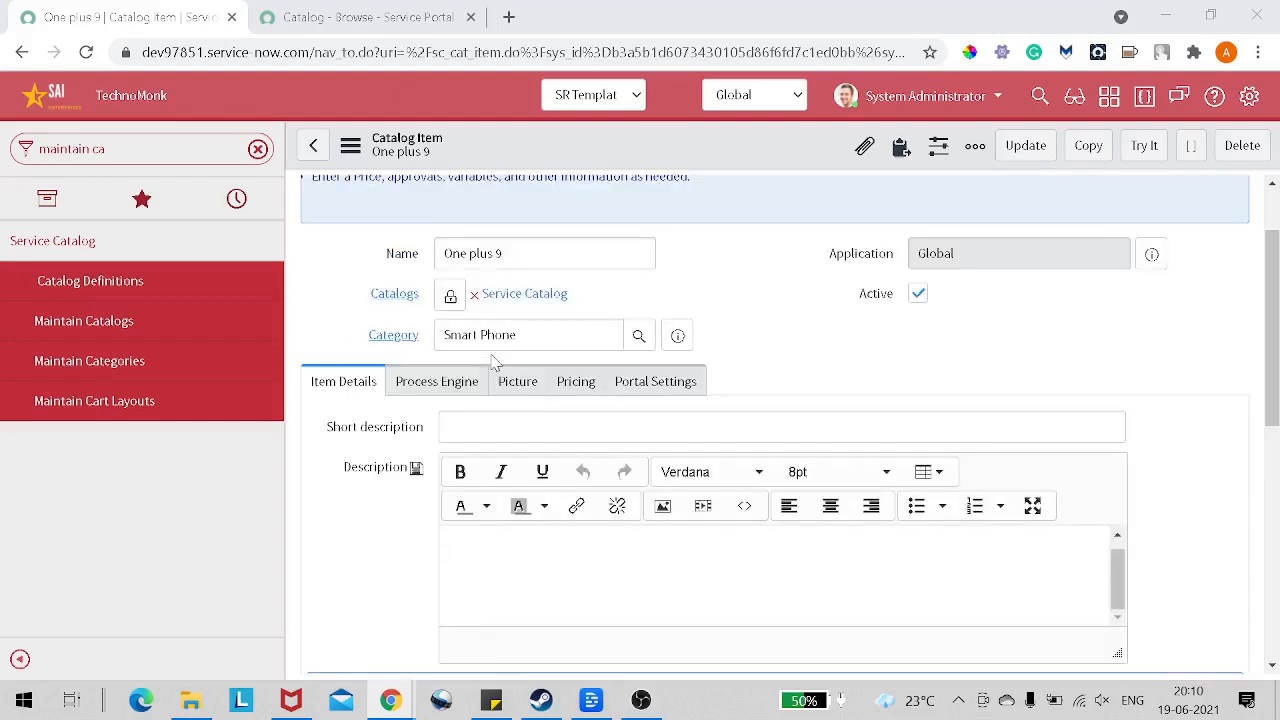
click(496, 427)
text(OnePlus 9)
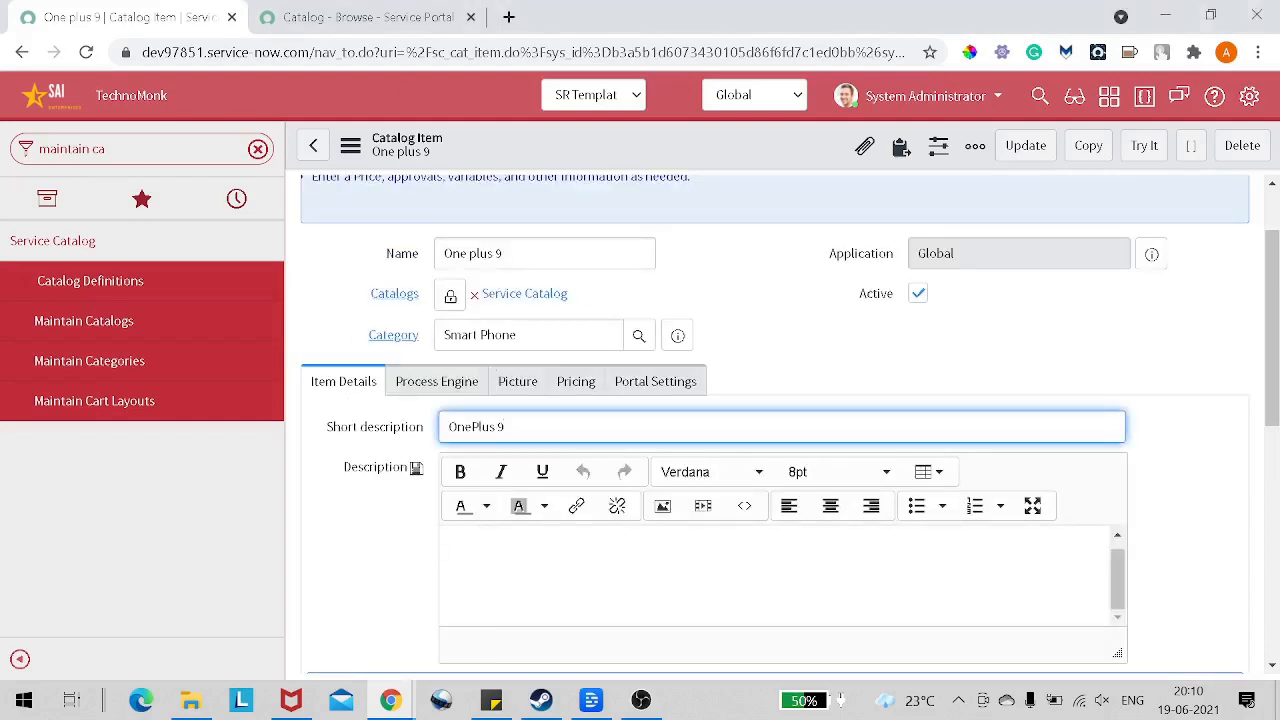
text(is the best smart phone Amit)
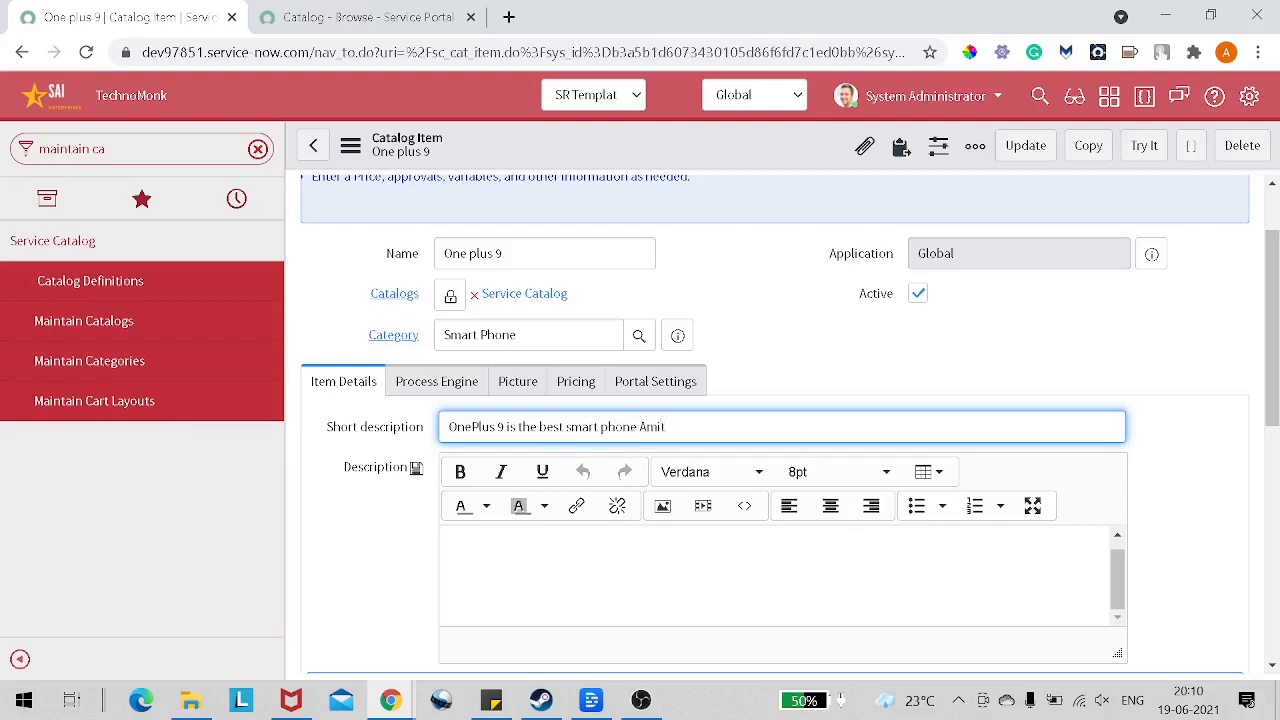
text( ever hasd)
key(BackSpace)
key(BackSpace)
text(d)
Step: Paste the copied OnePlus 9 specification tables, from Network through Sound, into the item's Description
key(alt+Tab)
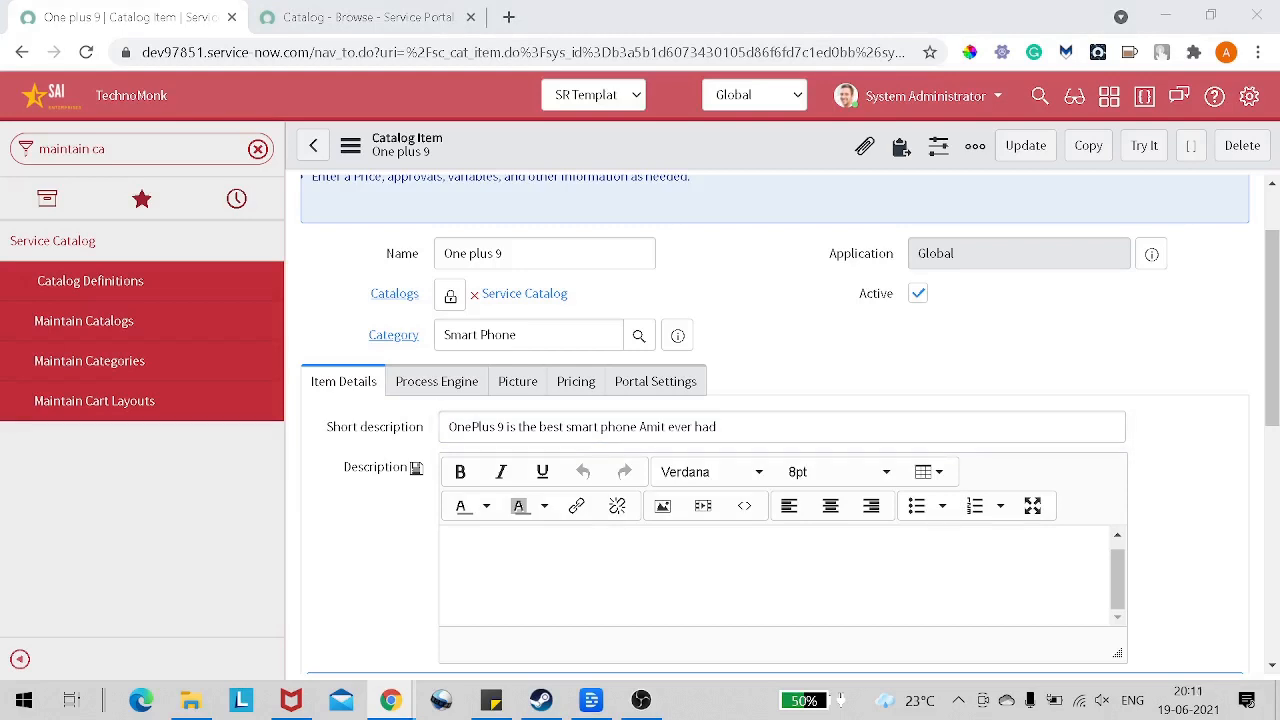
scroll(503, 396, down, 2)
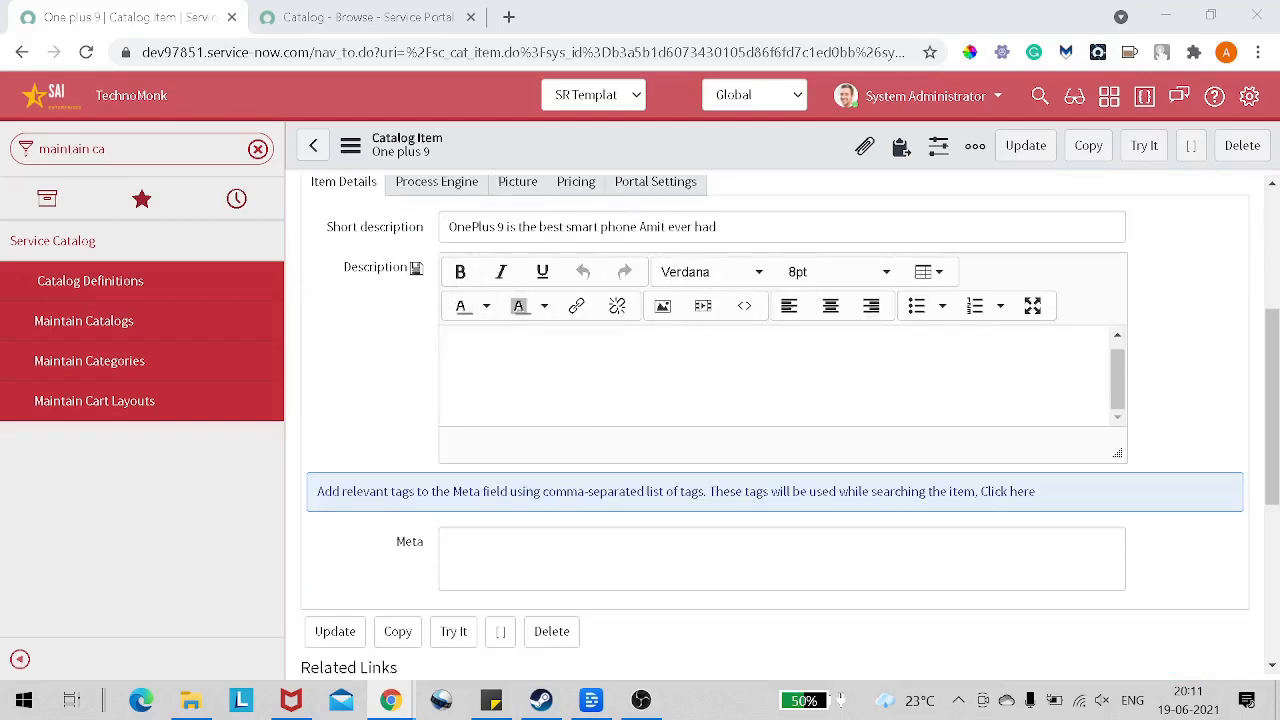
click(448, 333)
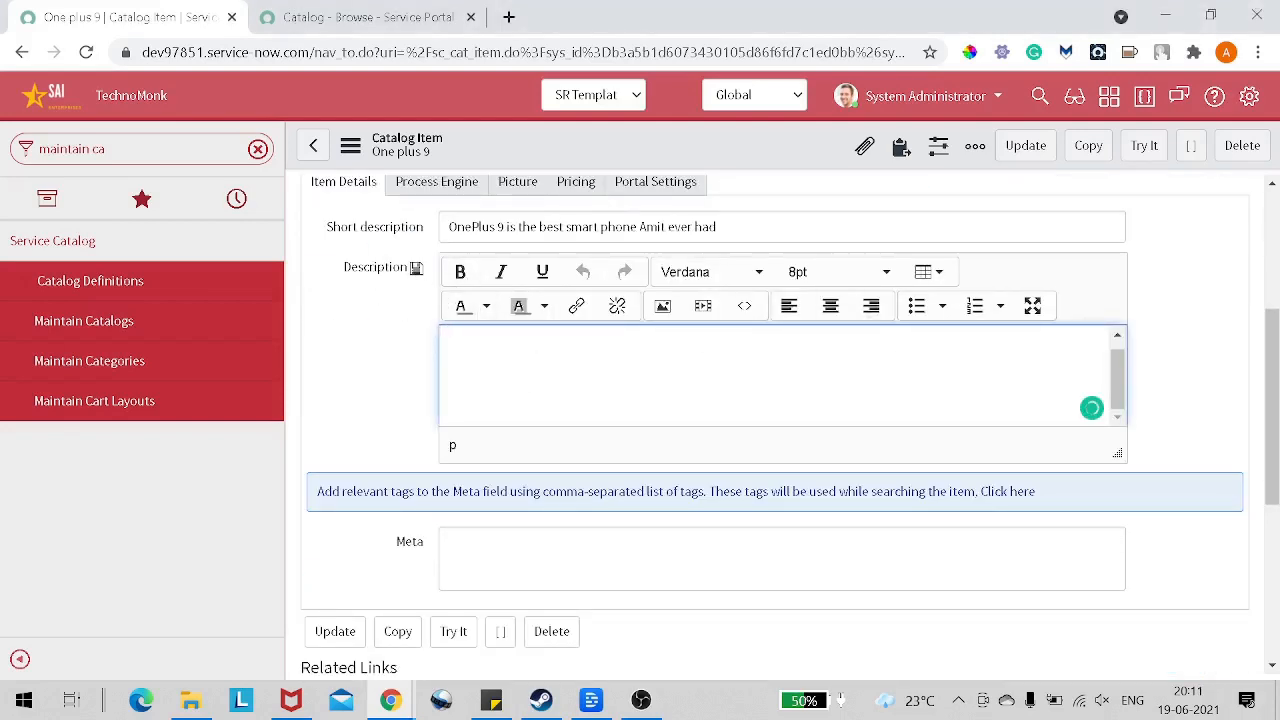
key(ctrl+v)
scroll(1091, 407, up, 5)
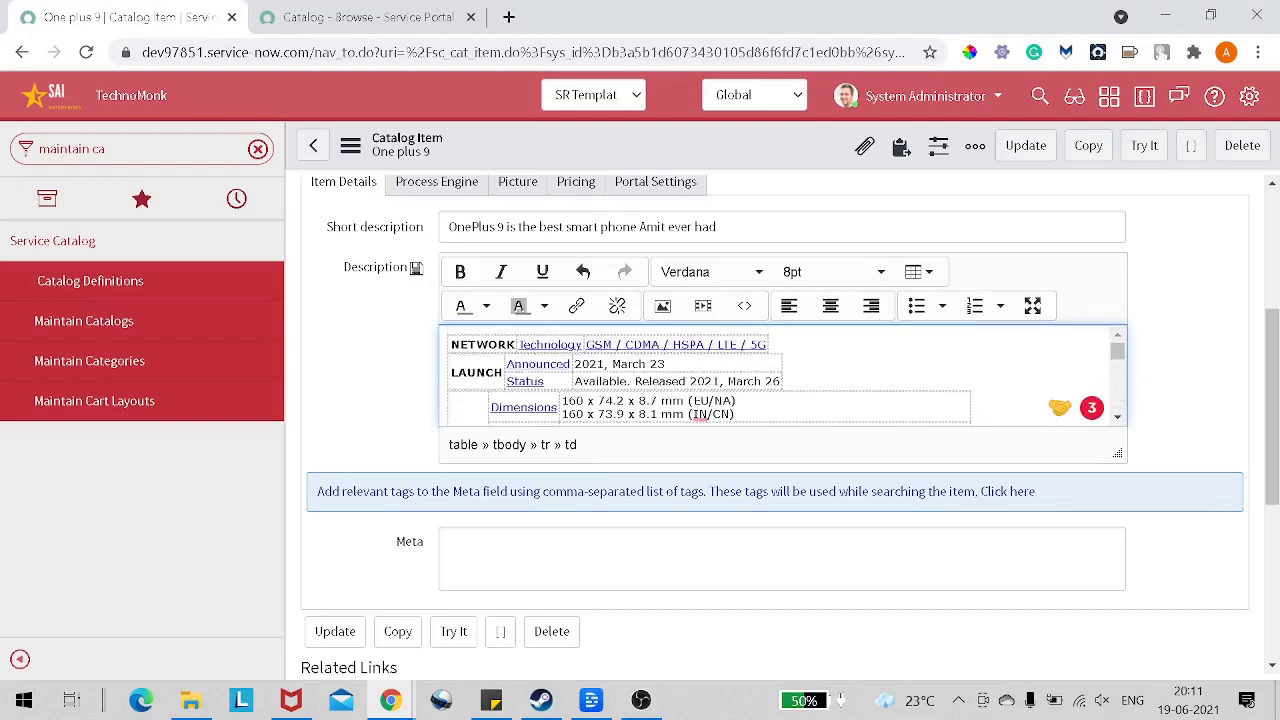
scroll(780, 375, down, 10)
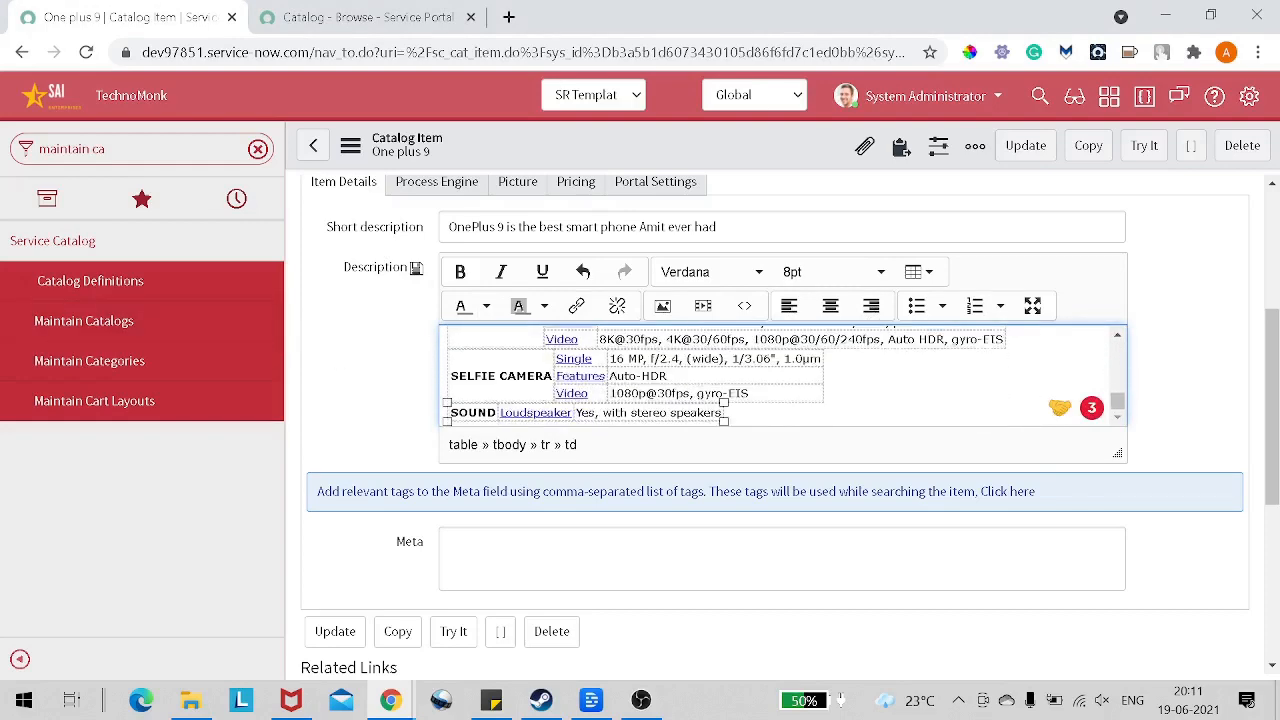
scroll(643, 397, down, 2)
scroll(643, 397, up, 1)
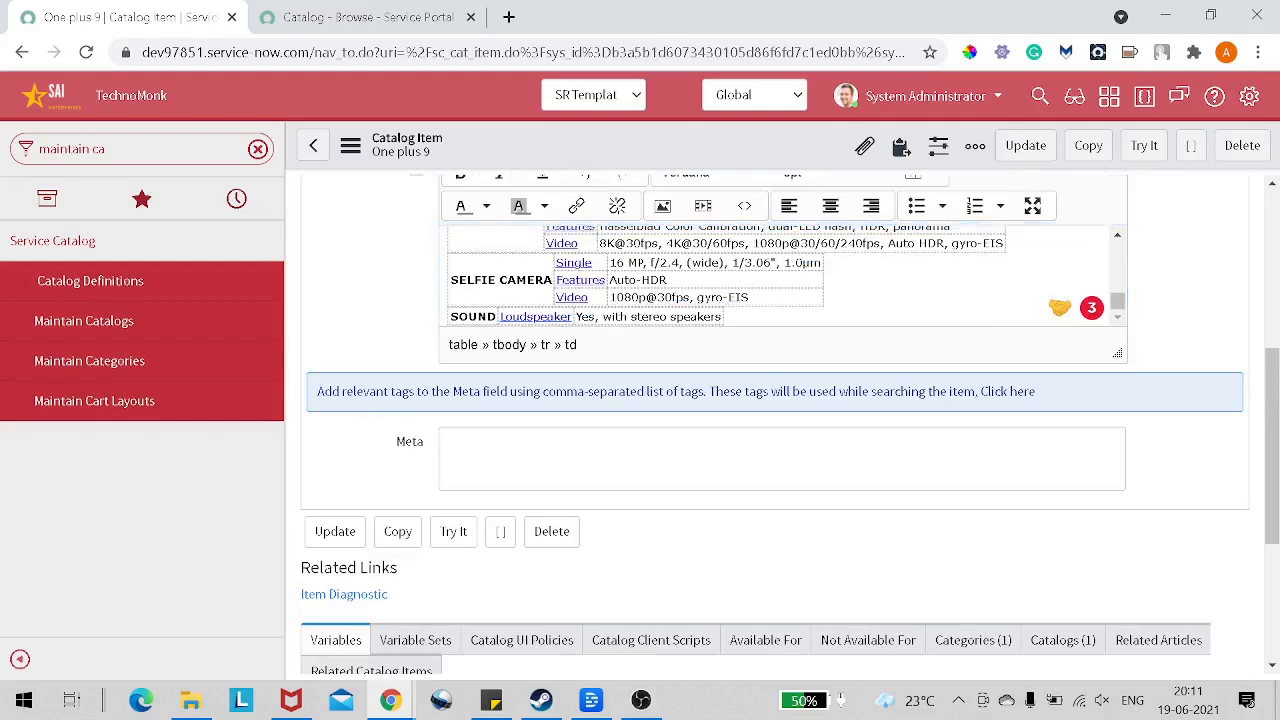
Step: Enter comma-separated Meta search tags for the item: smartphone, oneplus, the person's first name, and technomonk
drag(342, 391, 483, 391)
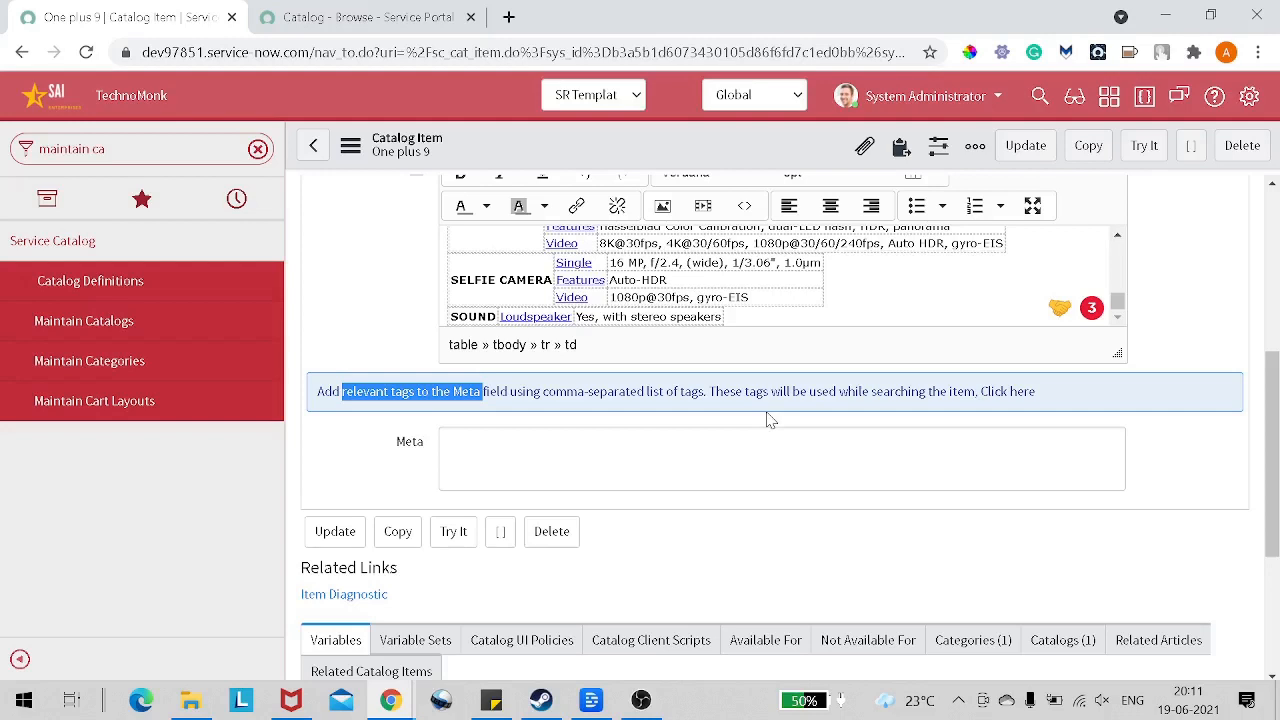
click(700, 458)
text(s)
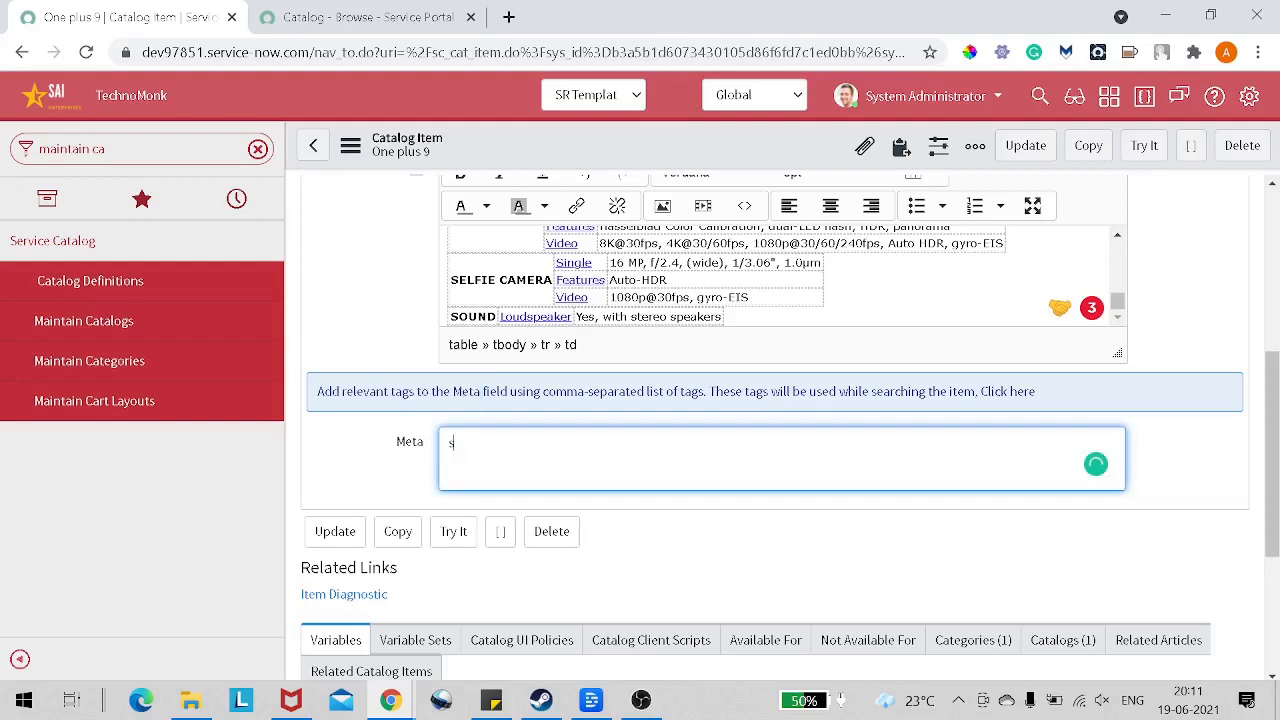
text(martpho)
text(e)
text(ne)
text(,oneplus)
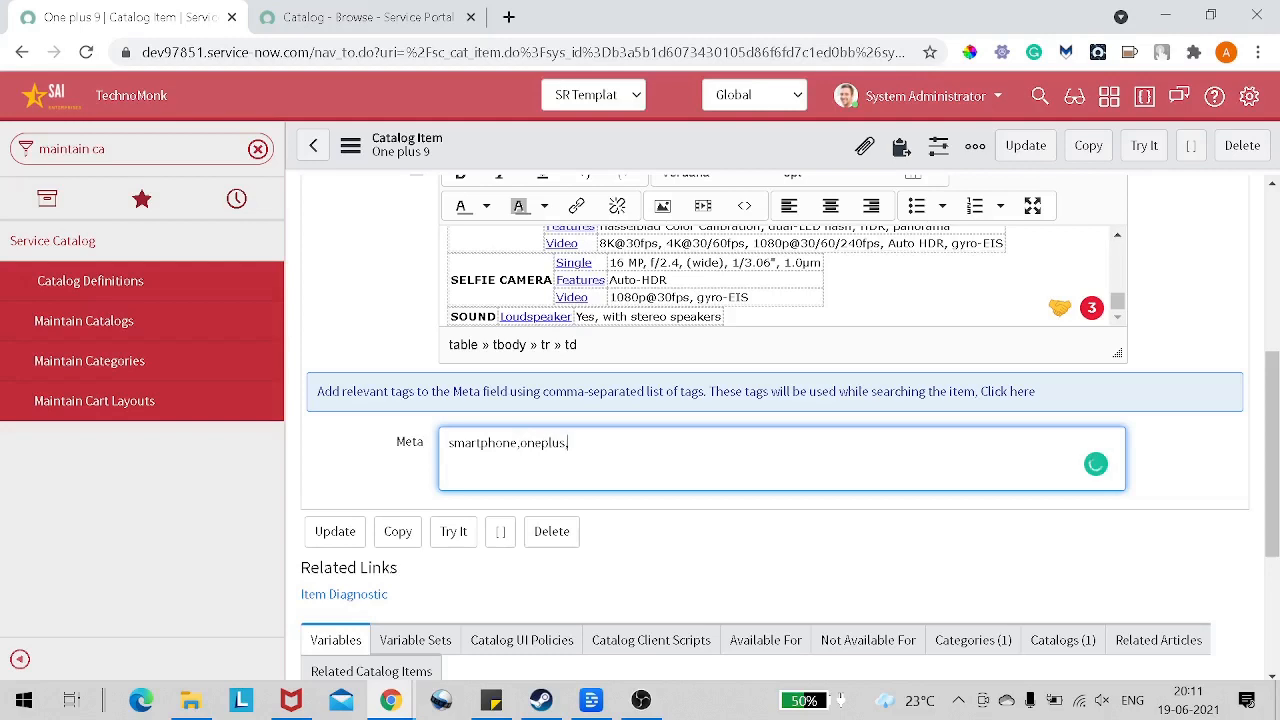
text(,Amit,technomonk)
Step: Assign the "Service Catalog Item Request" workflow as the item's process engine
scroll(848, 380, down, 2)
scroll(860, 380, up, 4)
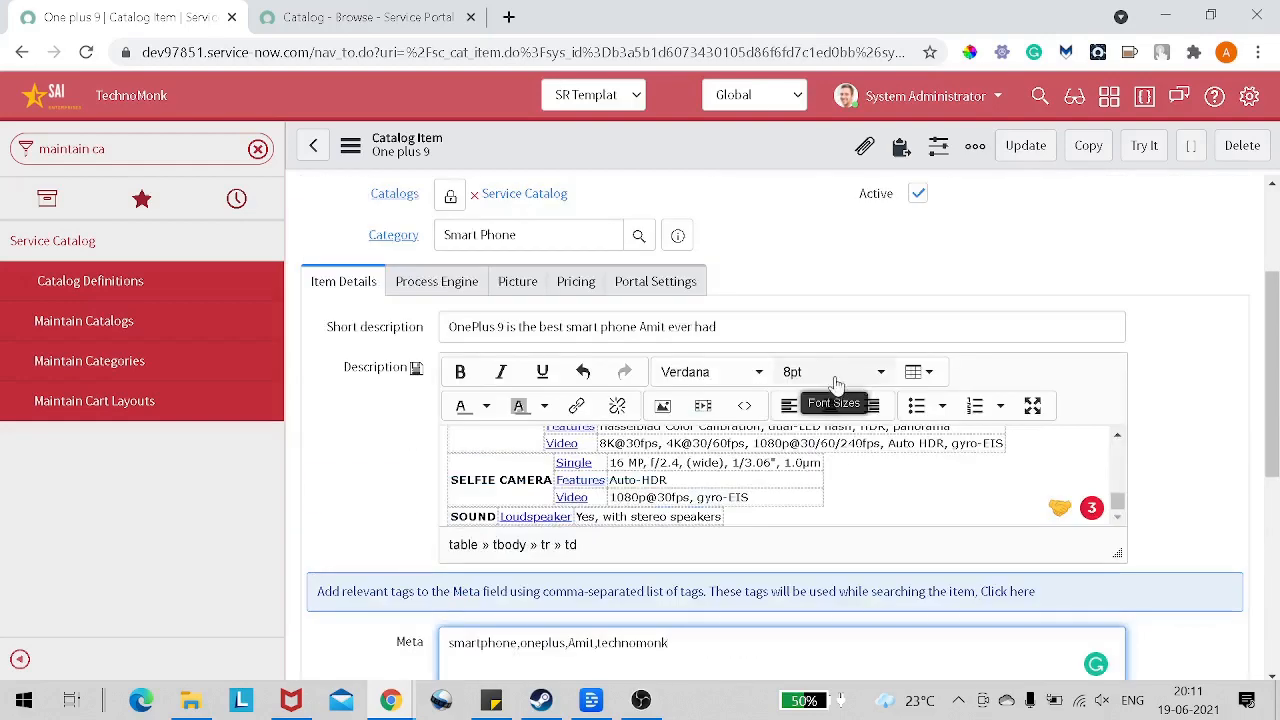
click(418, 285)
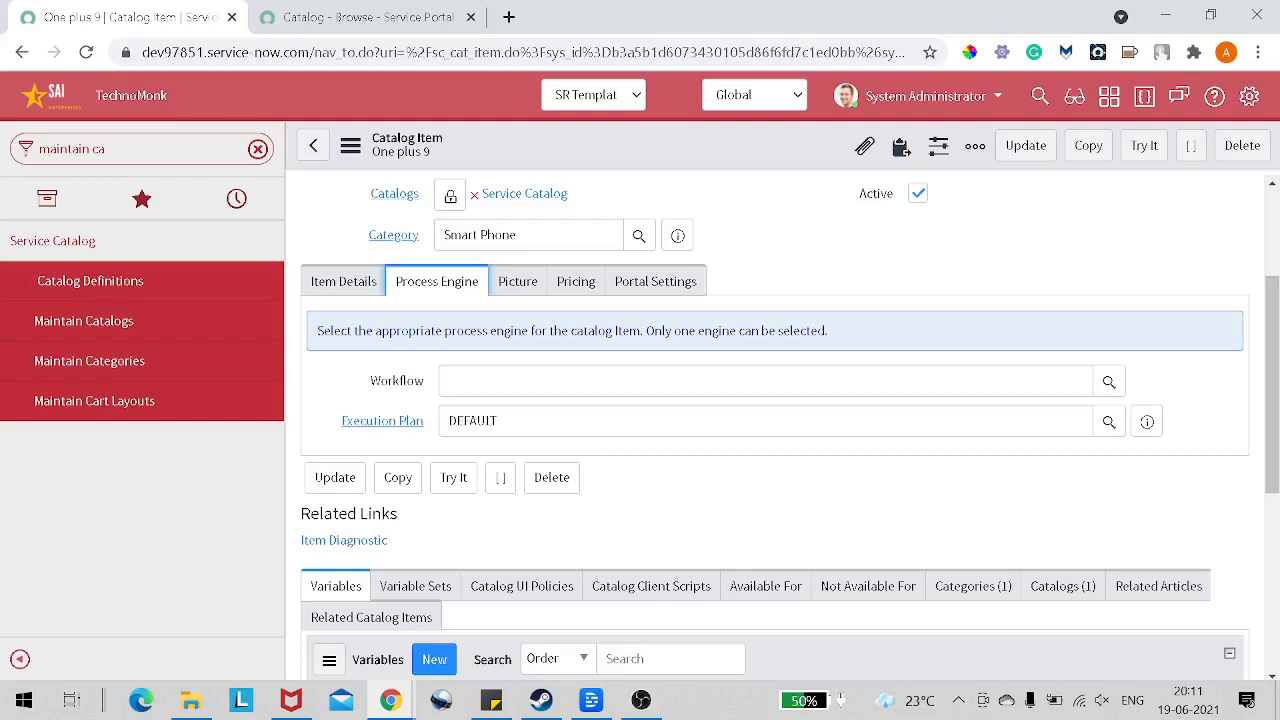
click(1108, 382)
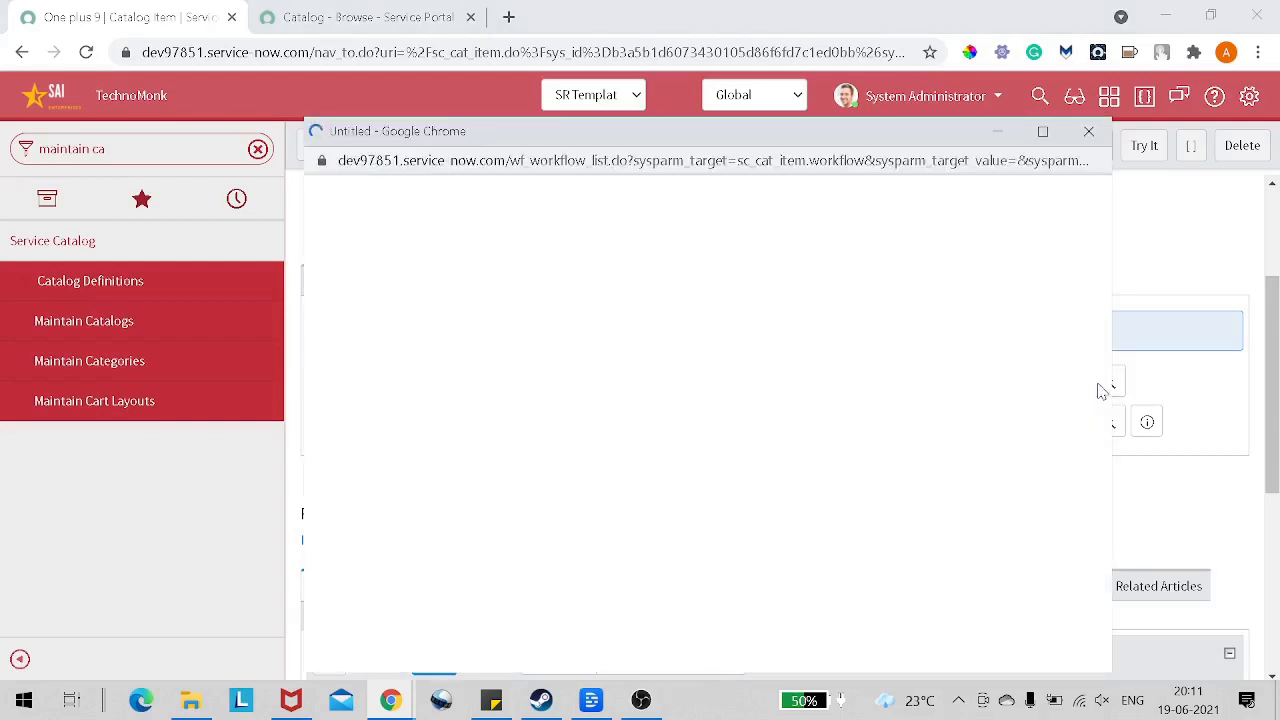
scroll(728, 408, down, 3)
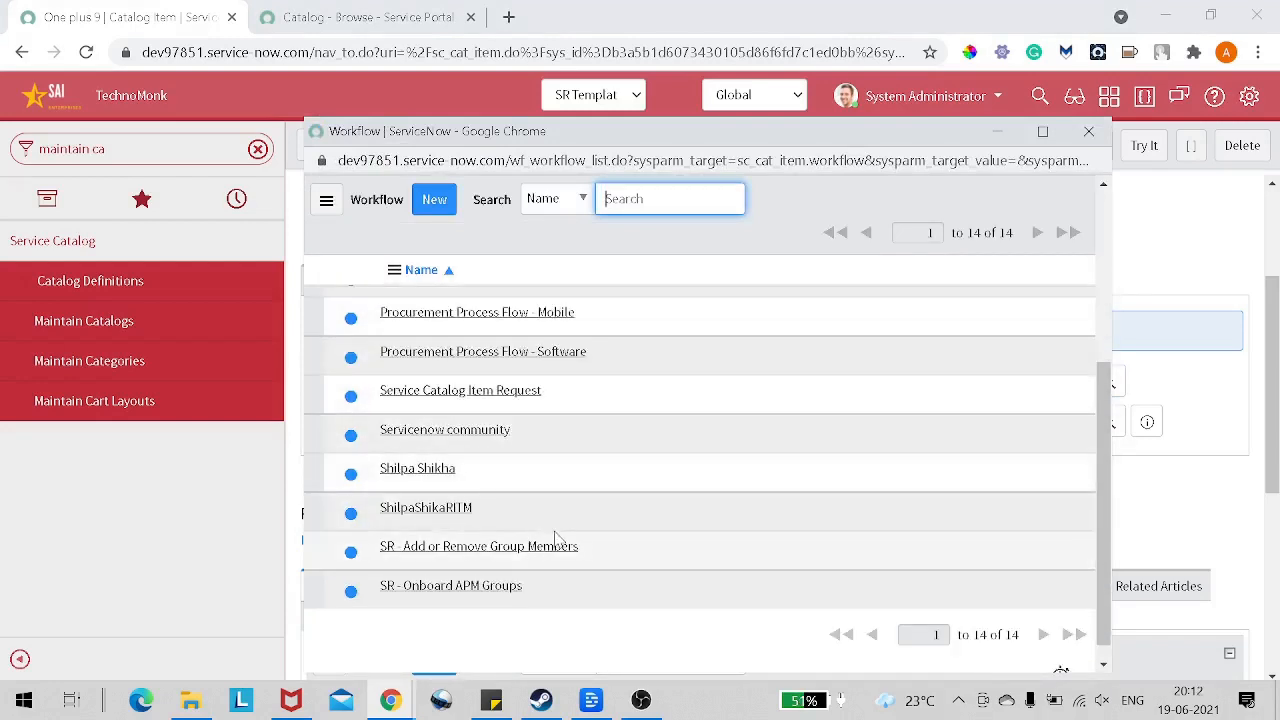
click(500, 393)
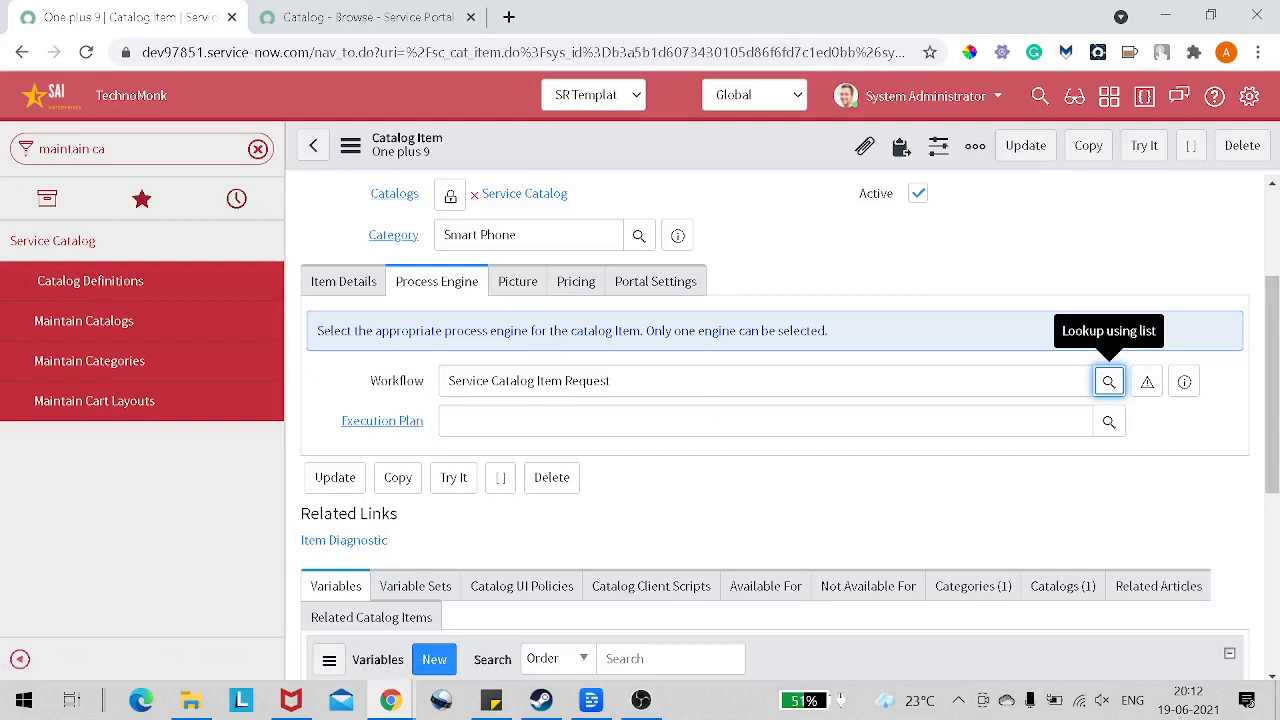
Step: Upload the "OnePlus 9 Pro Smartphone" image from the Desktop's Catalog Item folder as the item's icon
click(518, 290)
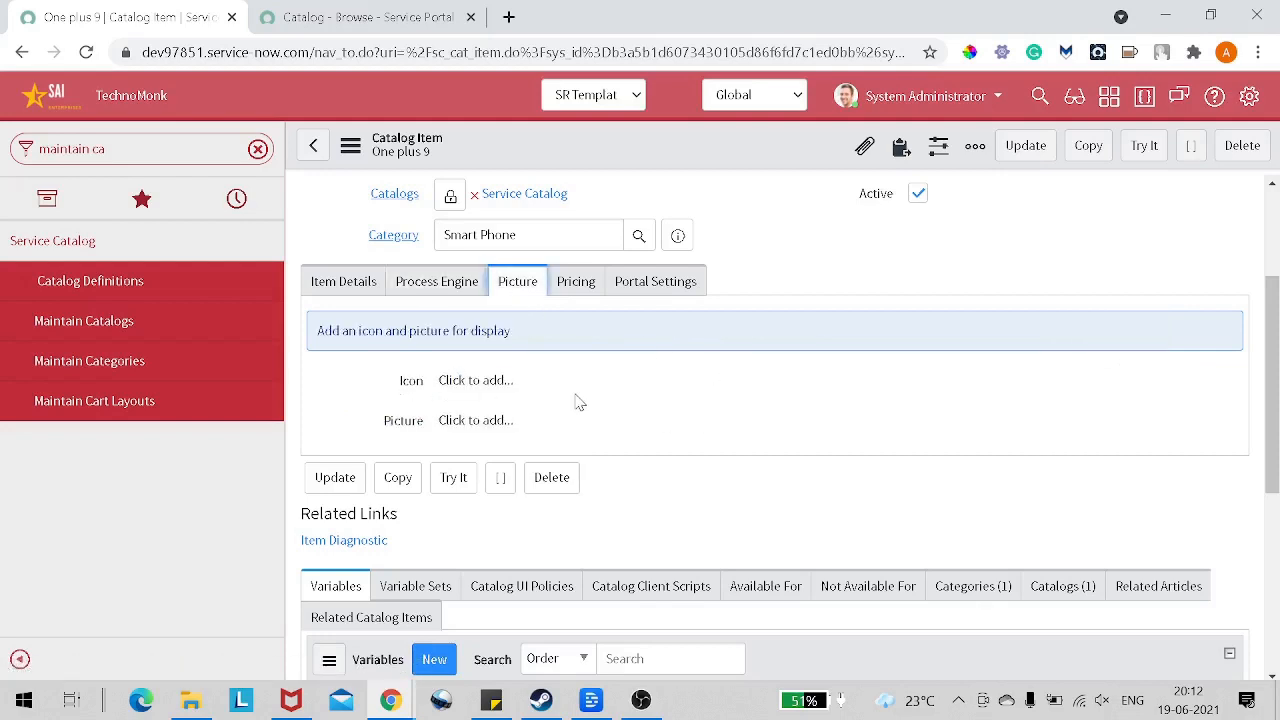
click(476, 386)
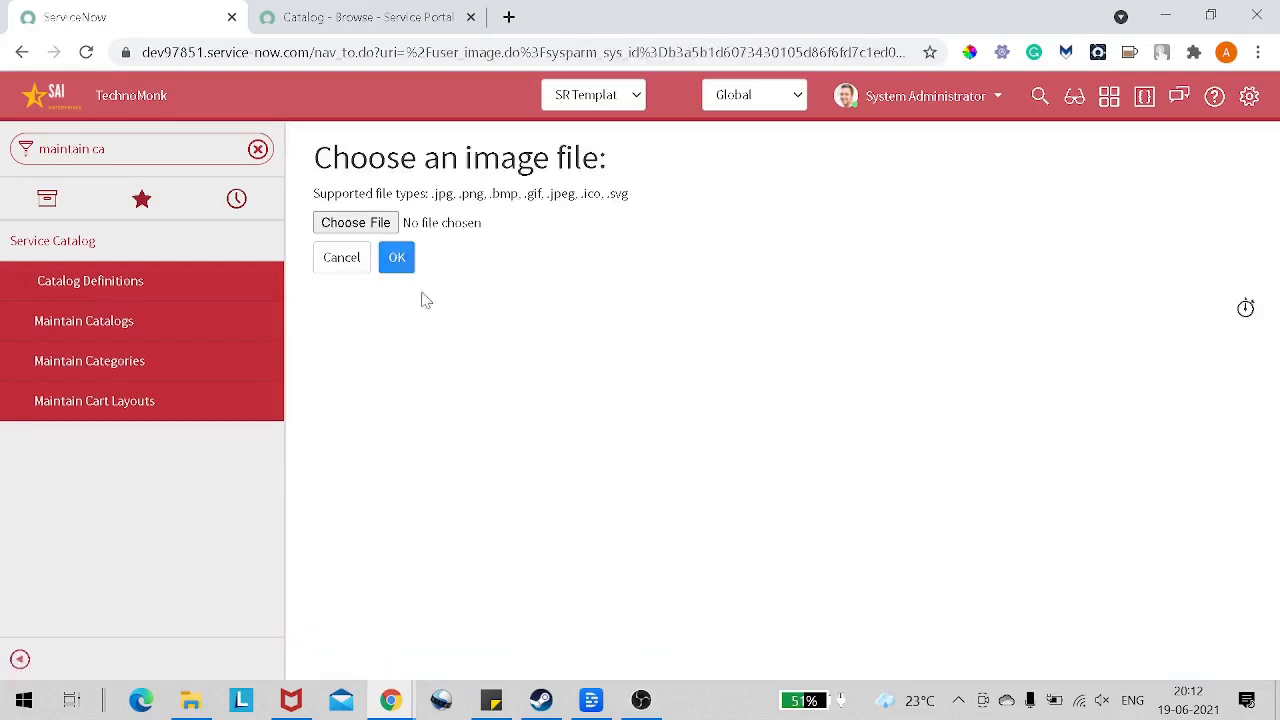
click(356, 222)
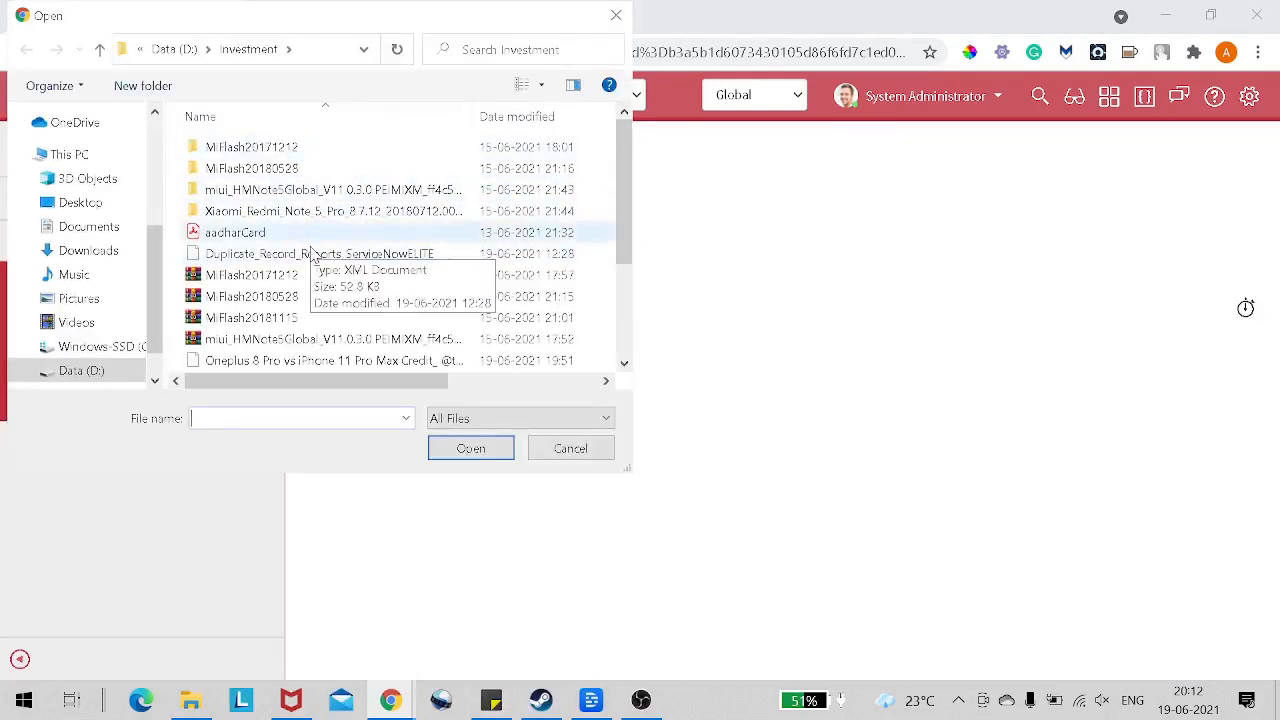
scroll(398, 234, down, 2)
scroll(379, 235, up, 2)
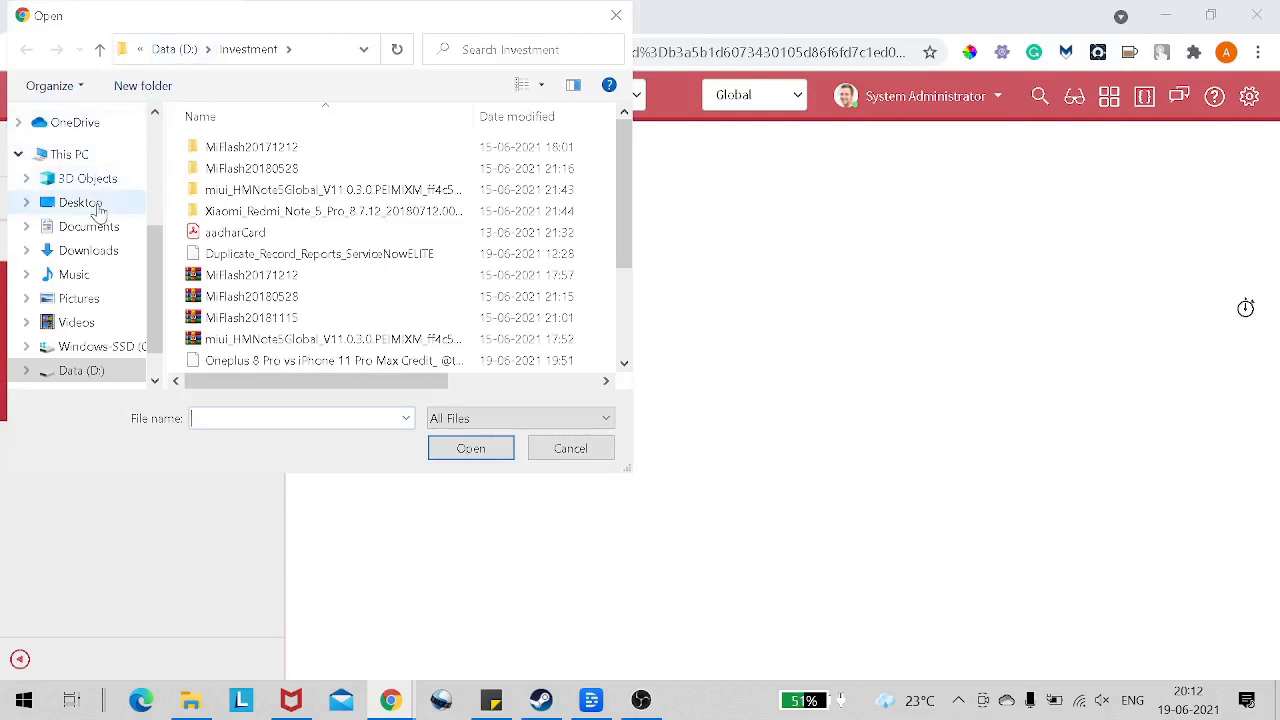
click(80, 203)
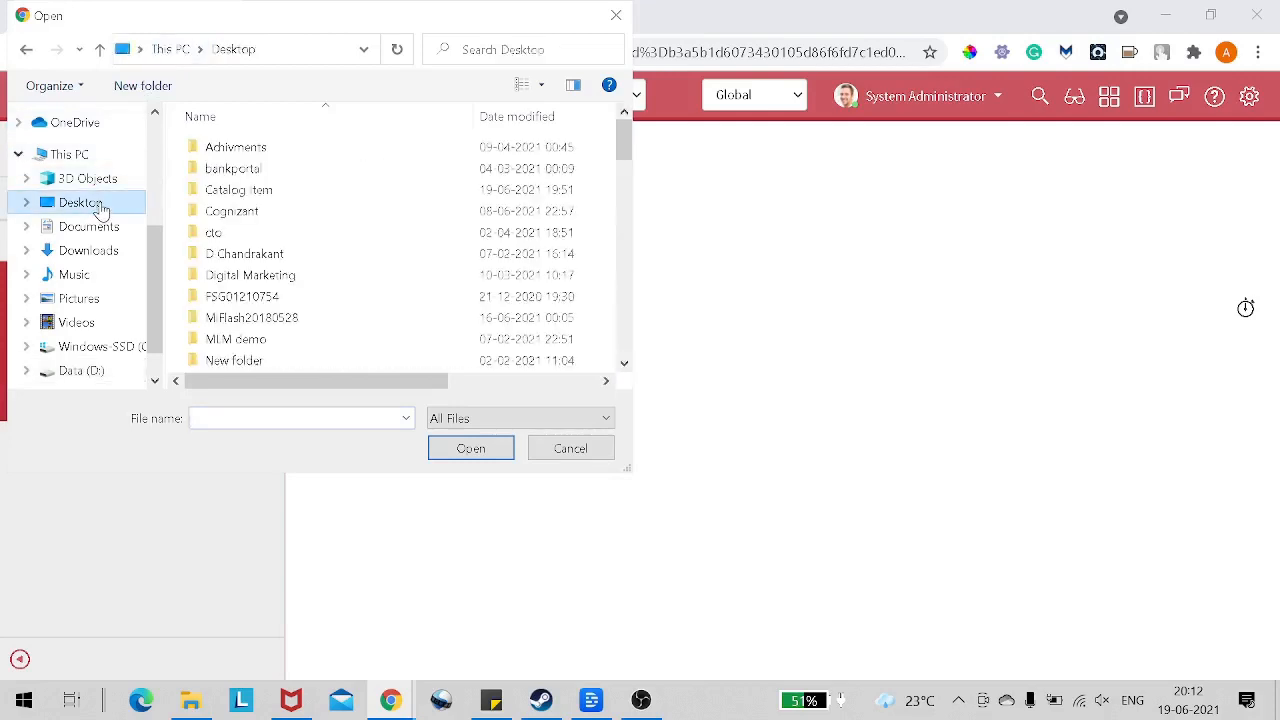
double_click(306, 190)
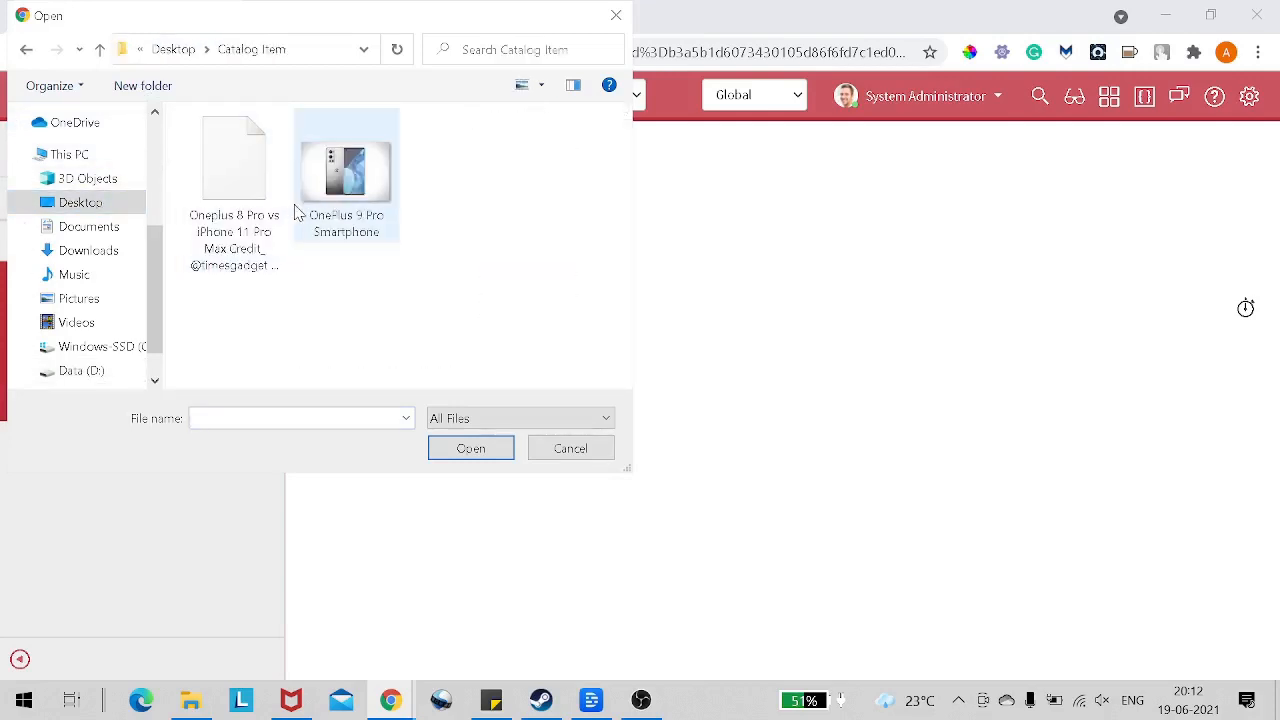
double_click(330, 200)
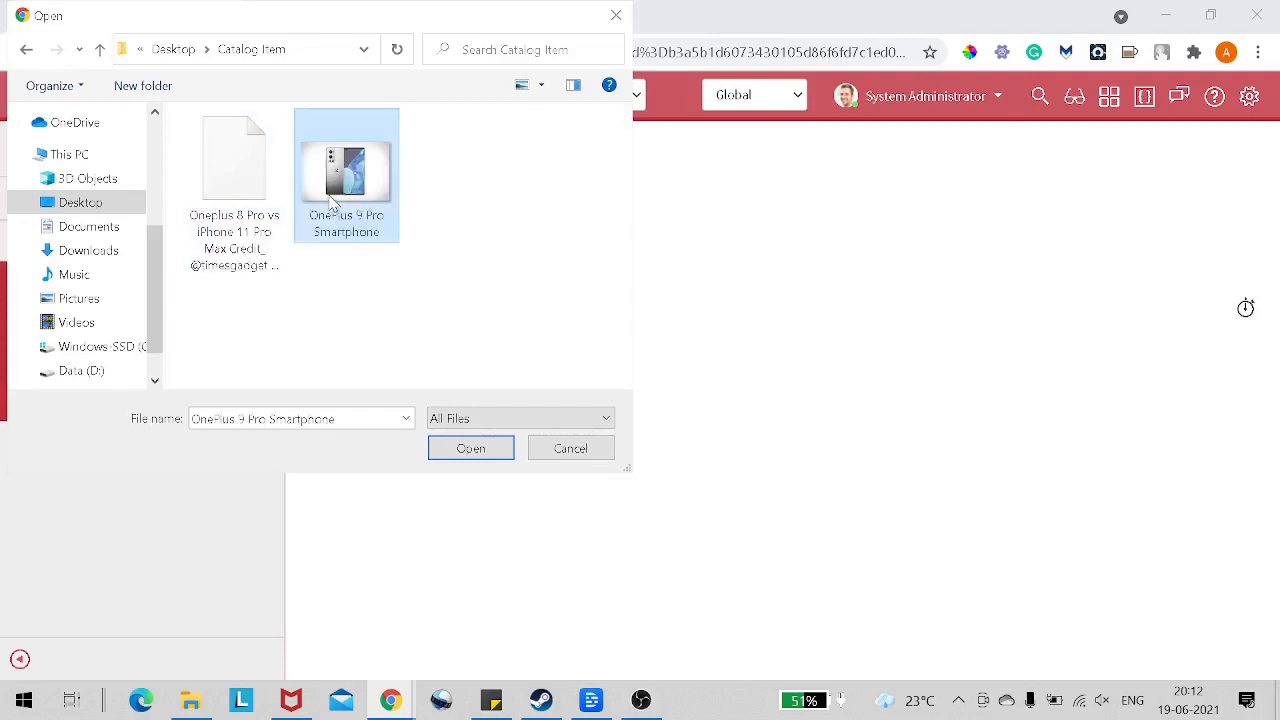
click(397, 262)
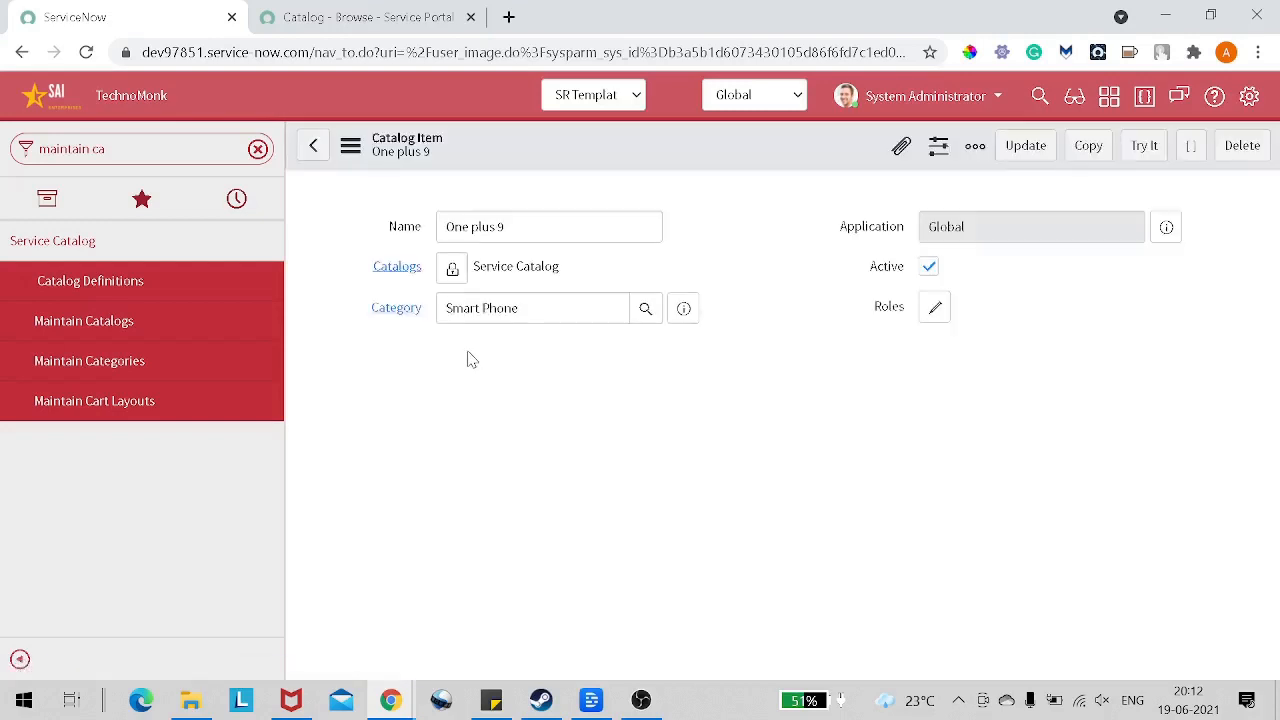
scroll(652, 453, down, 1)
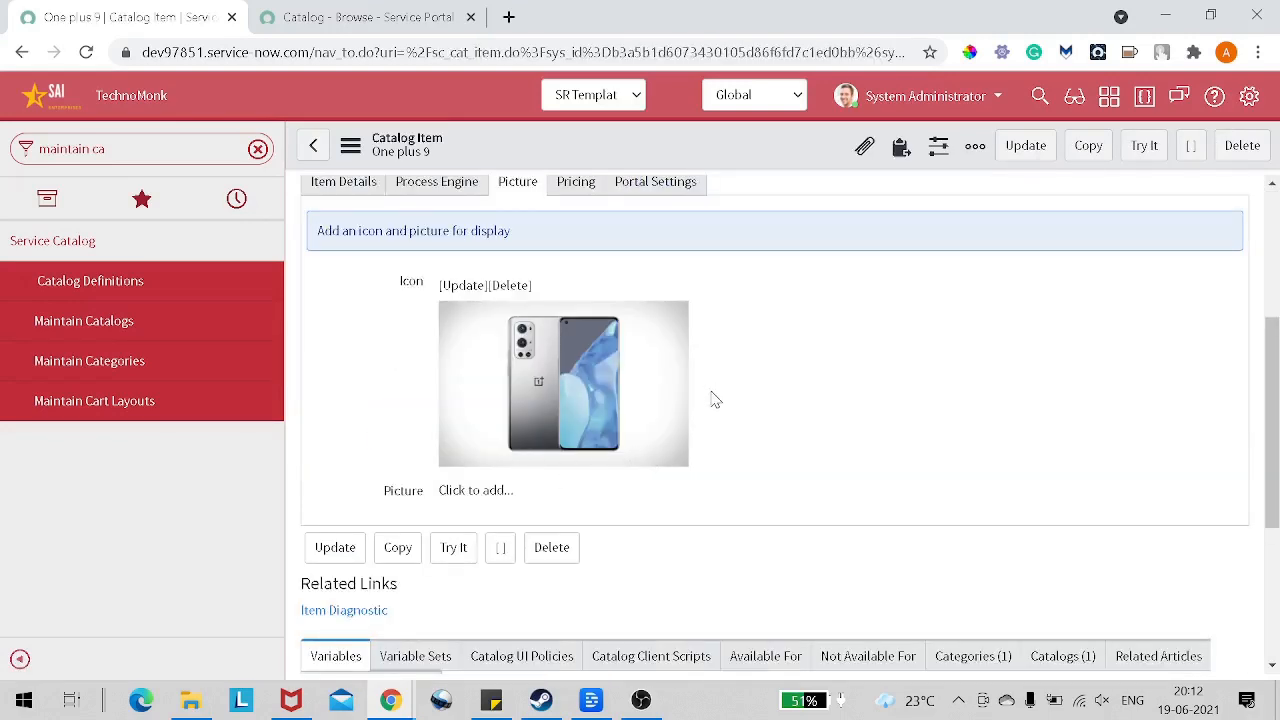
Step: Set the item's price to $100.00, keeping dollars as the currency
scroll(714, 401, down, 2)
scroll(714, 401, up, 1)
scroll(714, 401, down, 2)
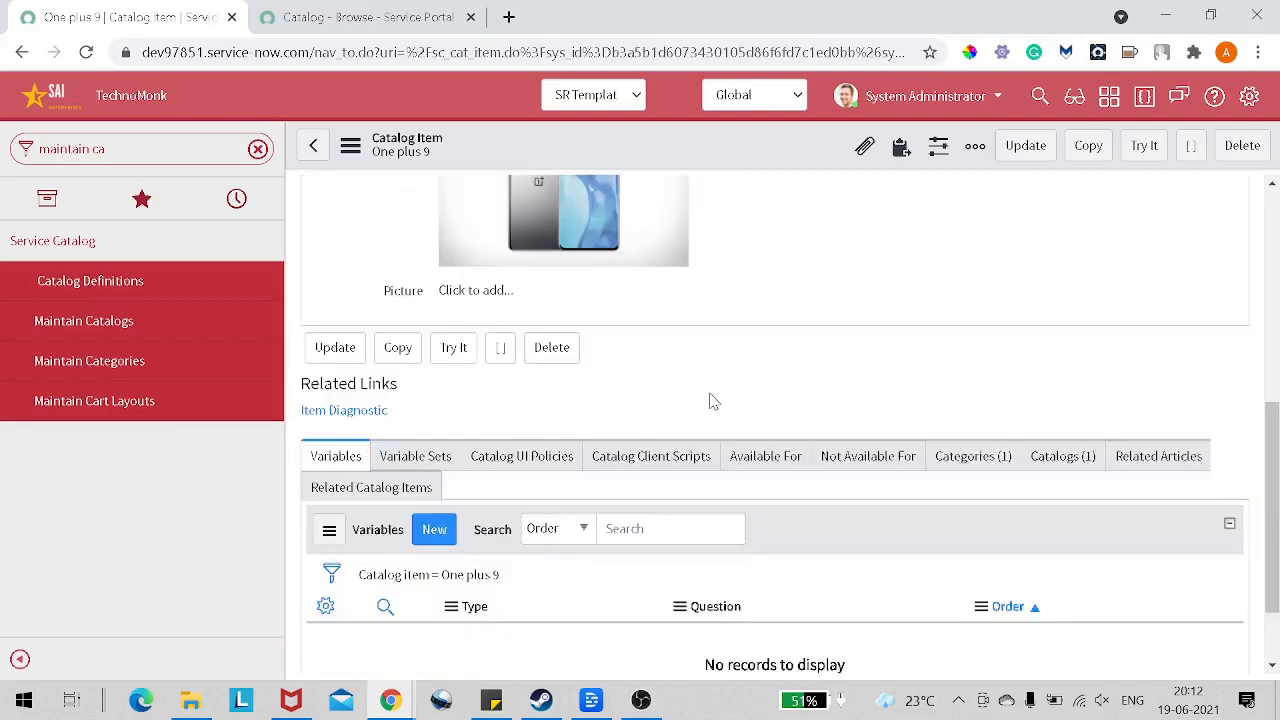
scroll(714, 401, up, 2)
scroll(714, 401, up, 3)
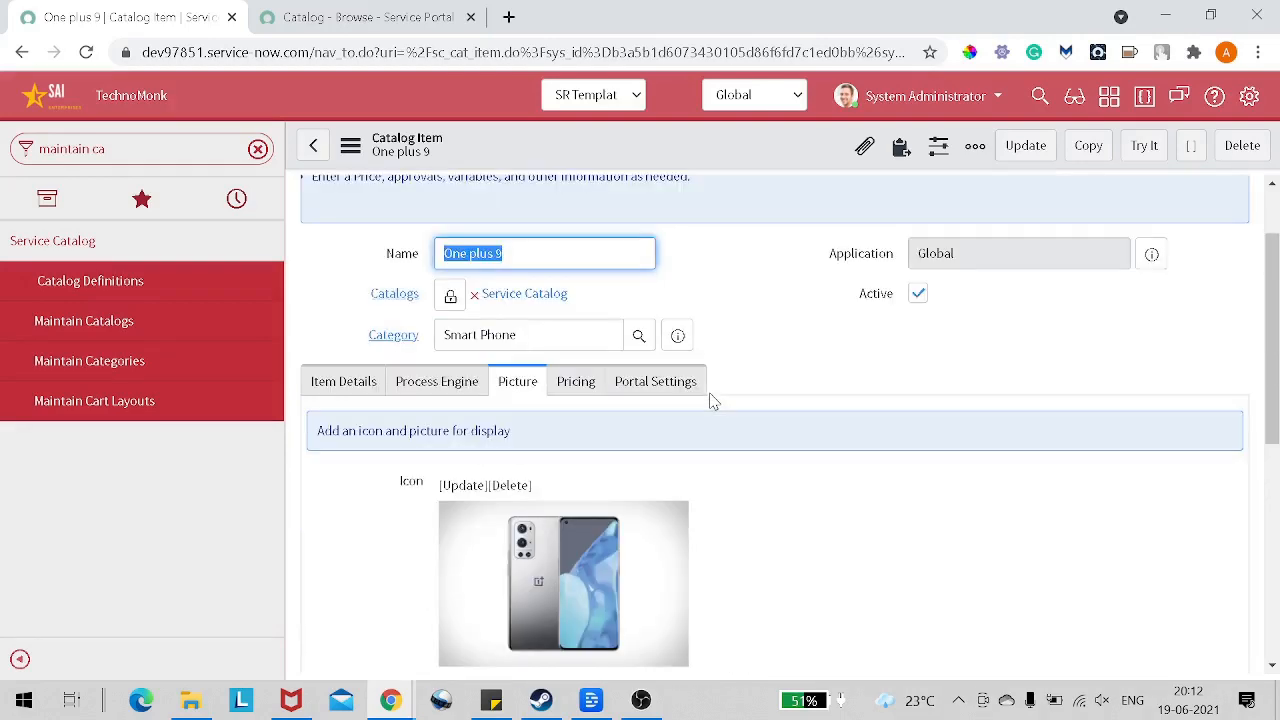
click(575, 385)
scroll(575, 391, down, 1)
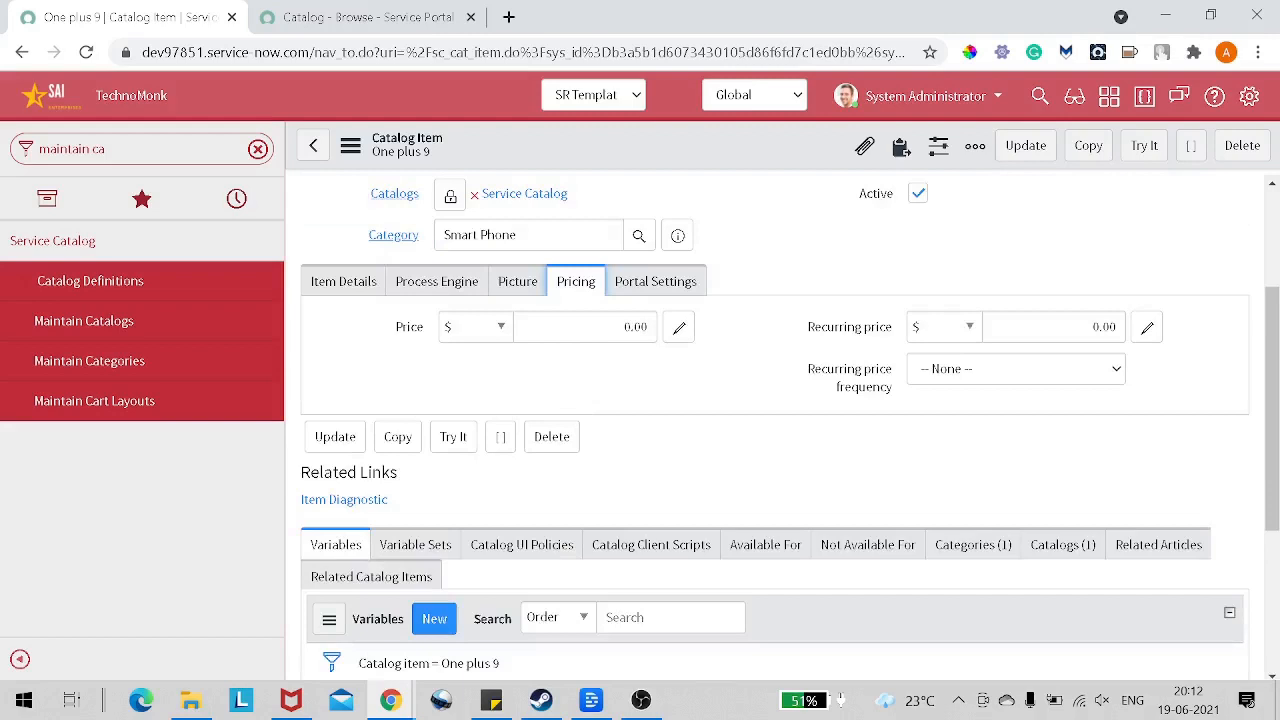
click(501, 336)
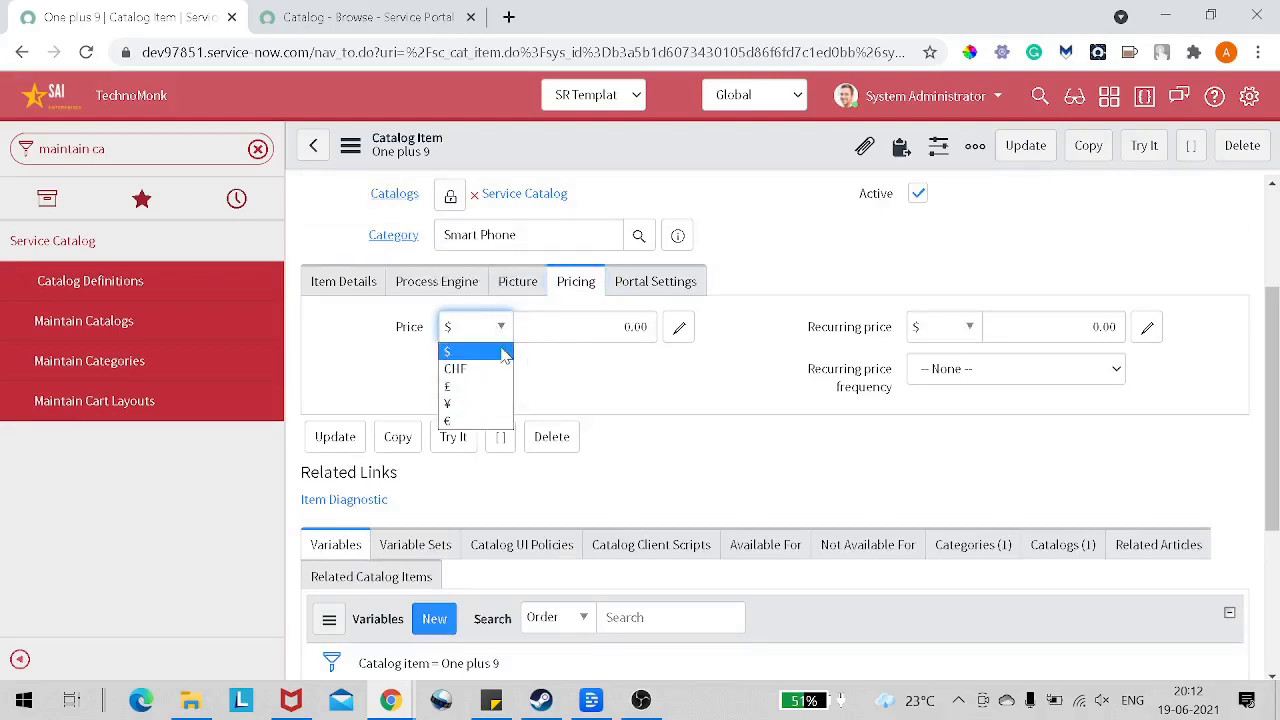
click(631, 327)
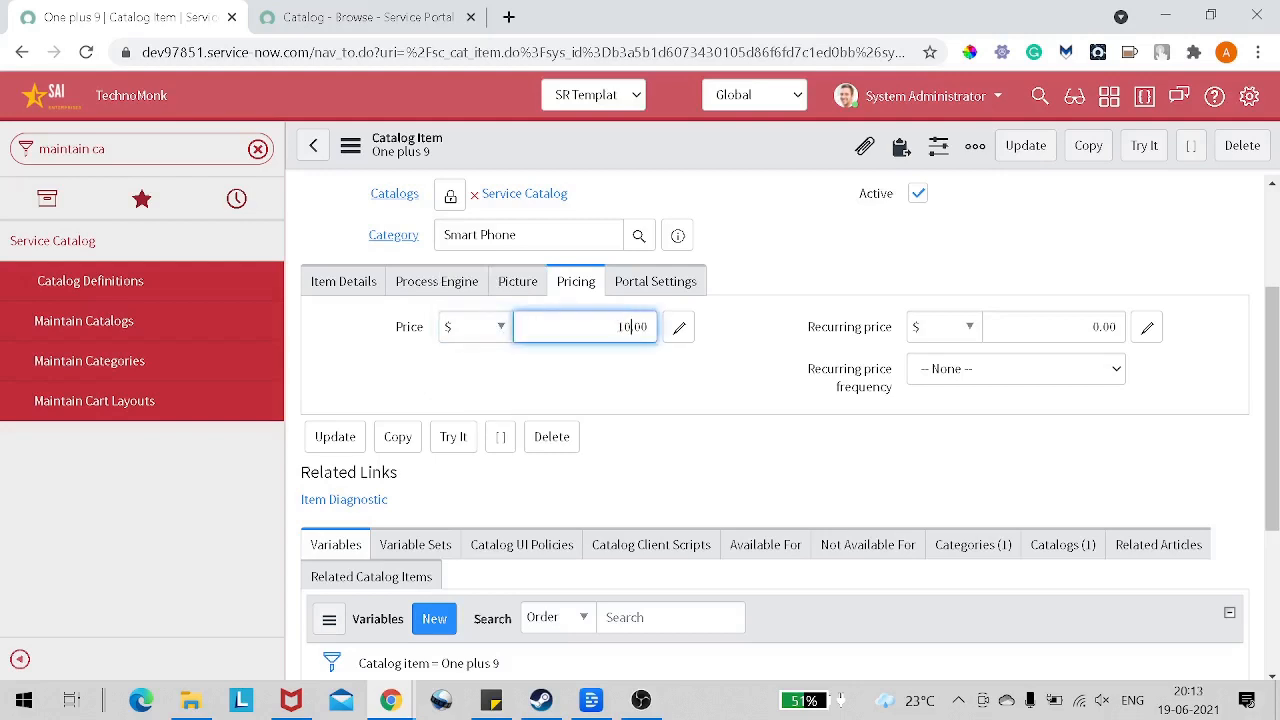
click(735, 378)
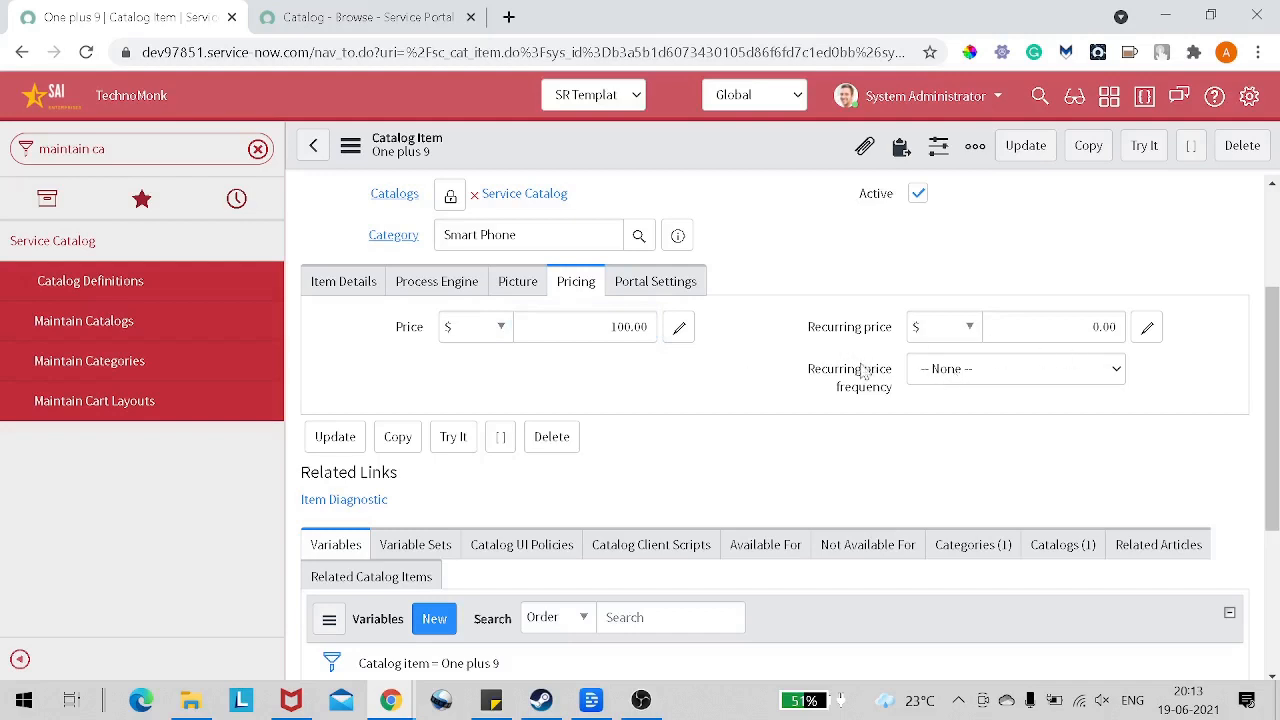
Step: Examine the item's portal settings and the available request method options
click(651, 286)
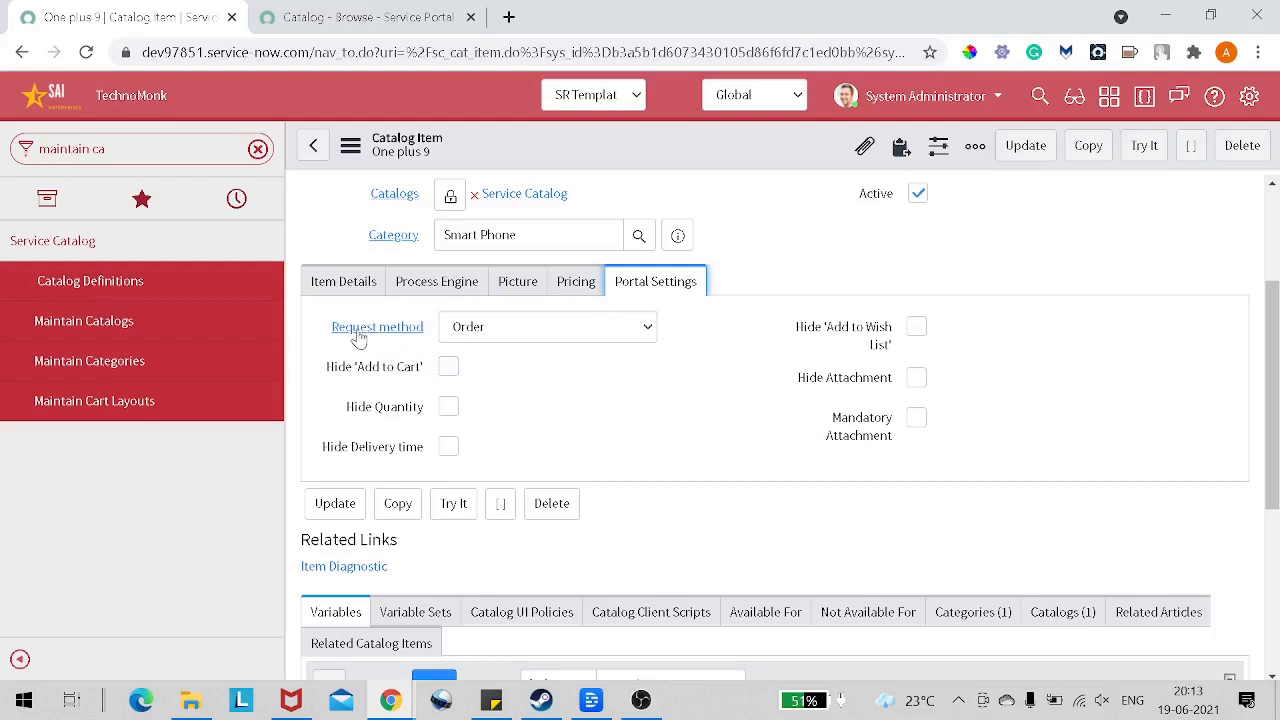
click(527, 346)
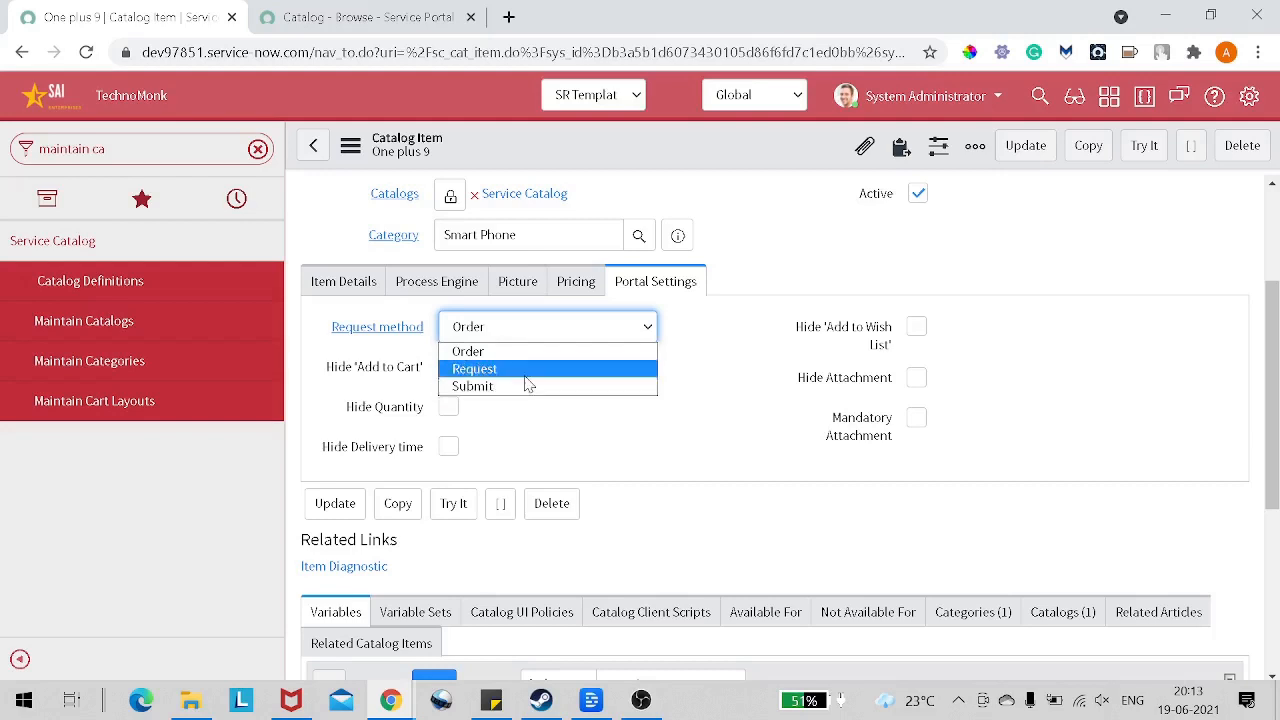
click(722, 365)
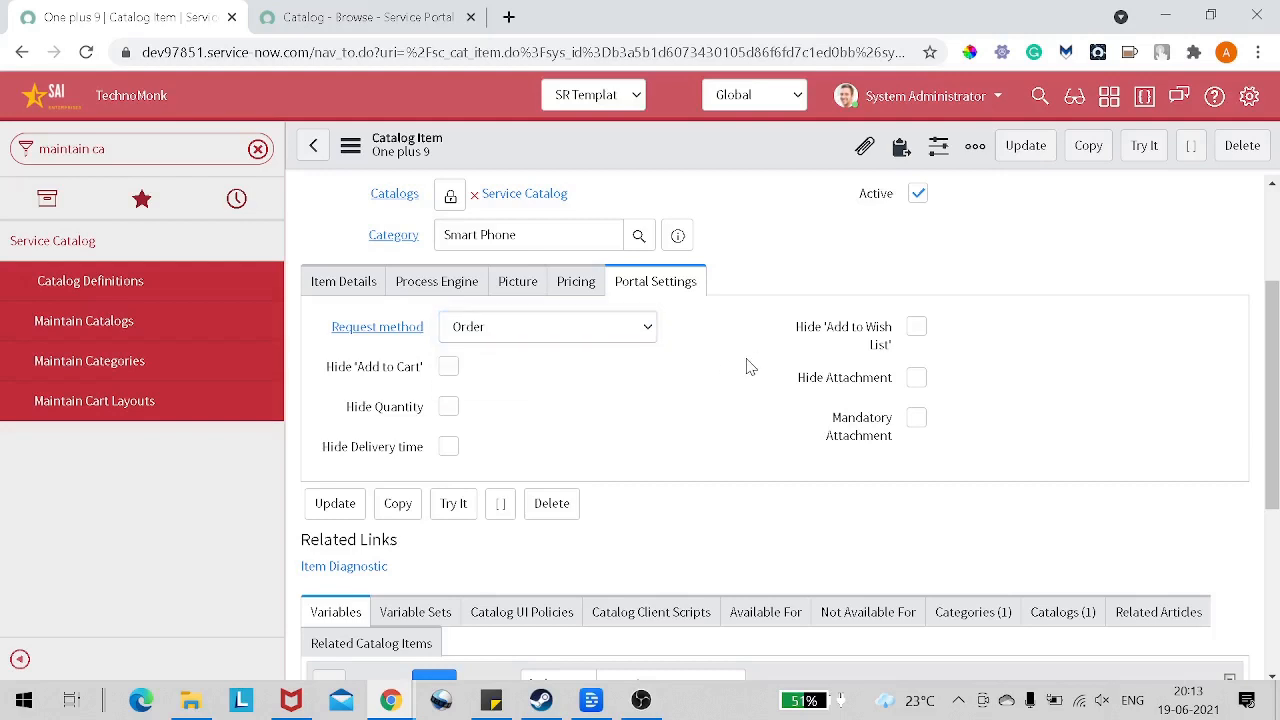
Step: Try the Request and Submit request methods to compare which portal options each one hides, and return the method to Order
click(647, 327)
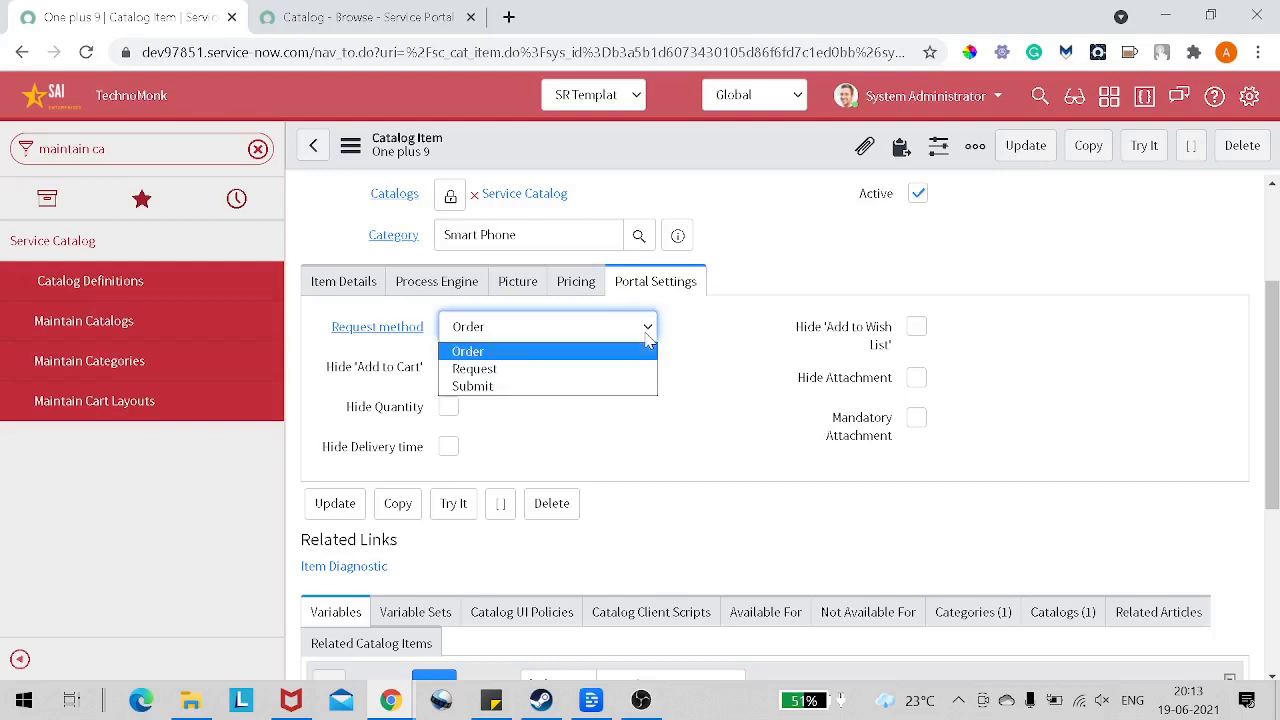
click(626, 368)
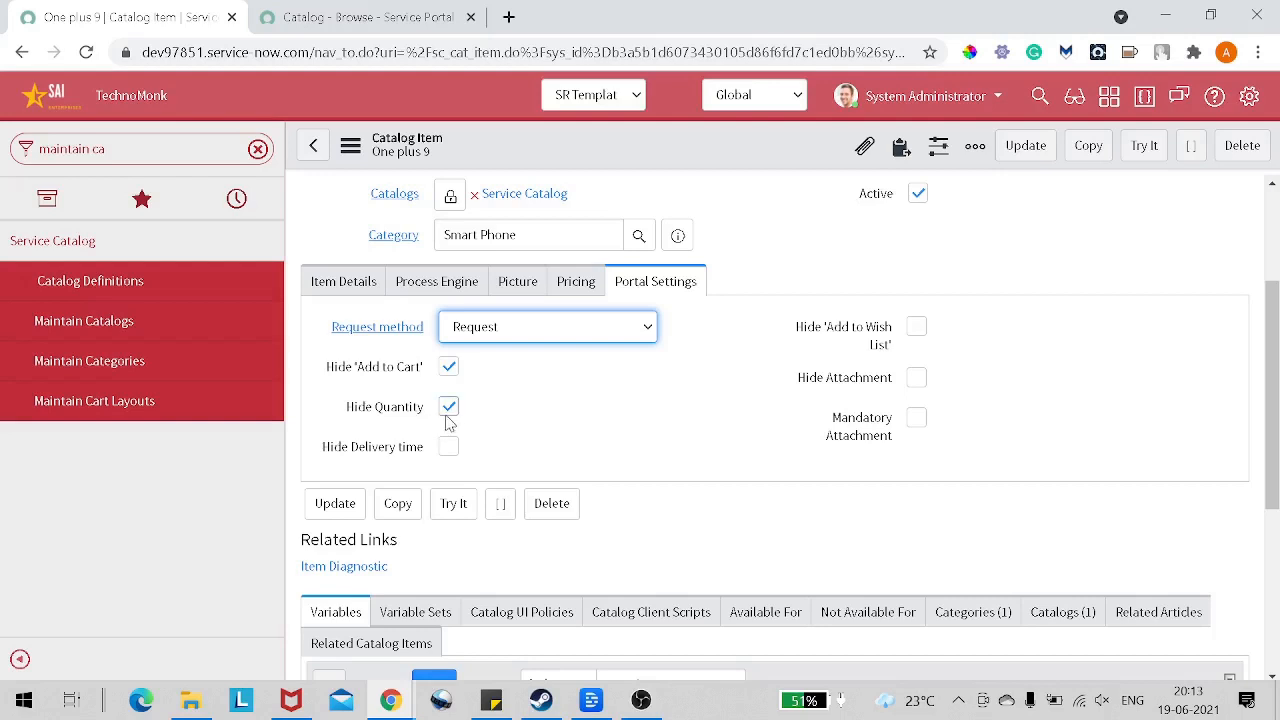
click(503, 334)
click(502, 384)
click(493, 336)
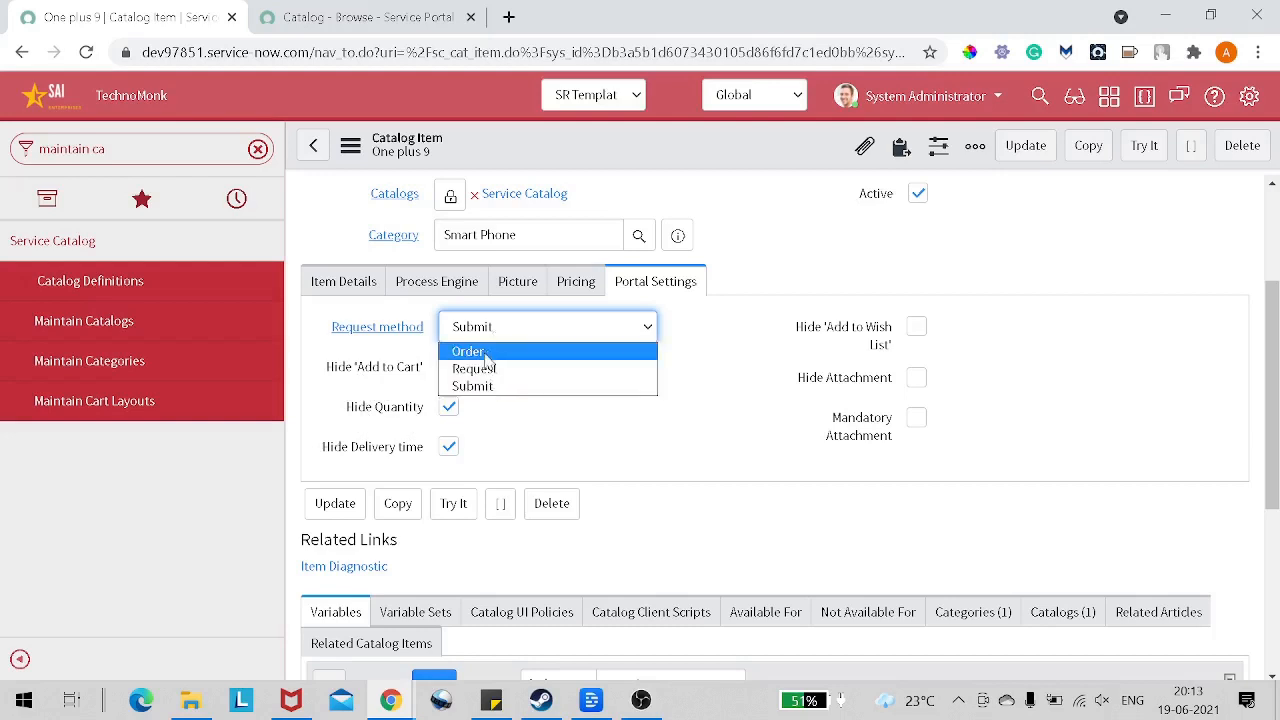
click(486, 350)
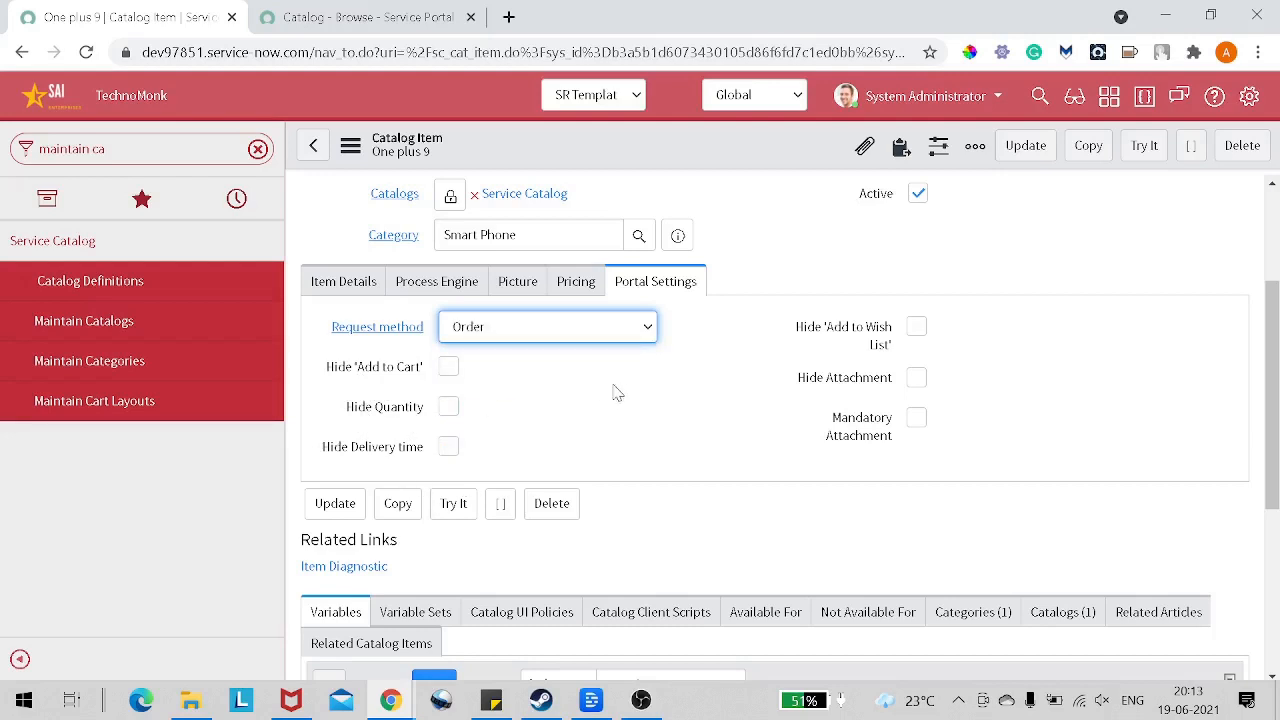
Step: Set the One plus 9 item's request method to Submit and save the record
click(523, 340)
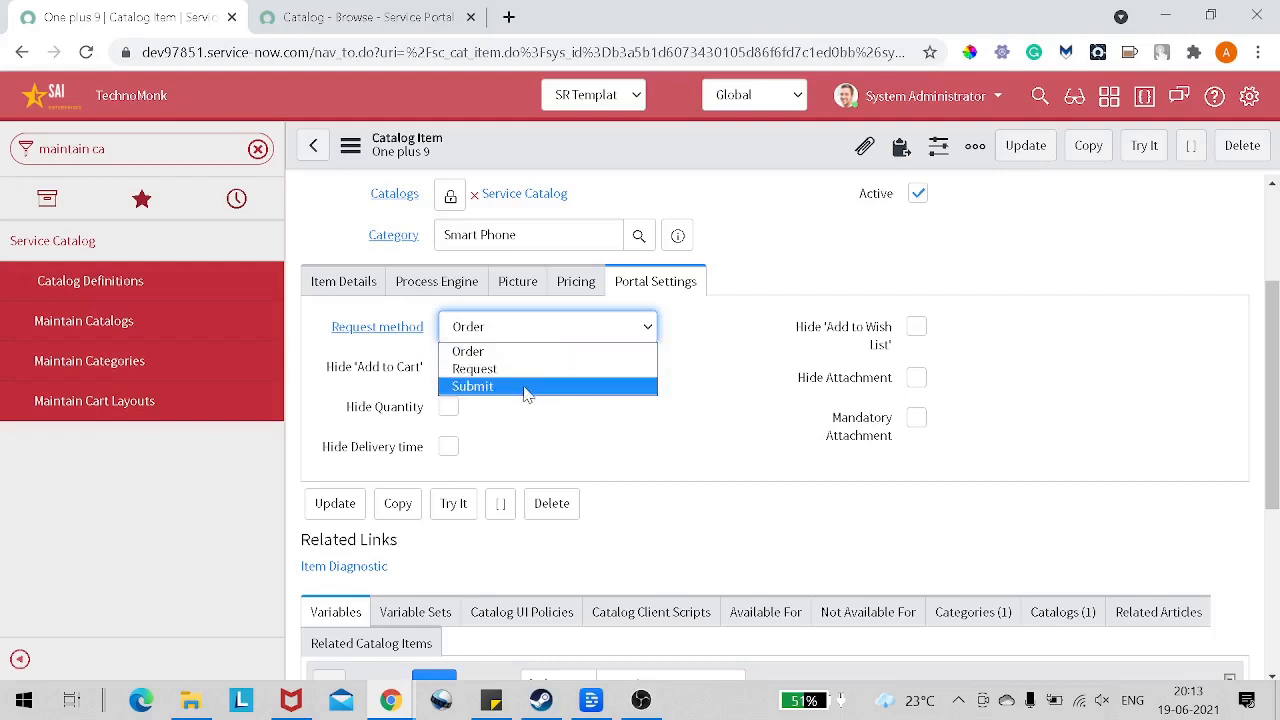
click(527, 389)
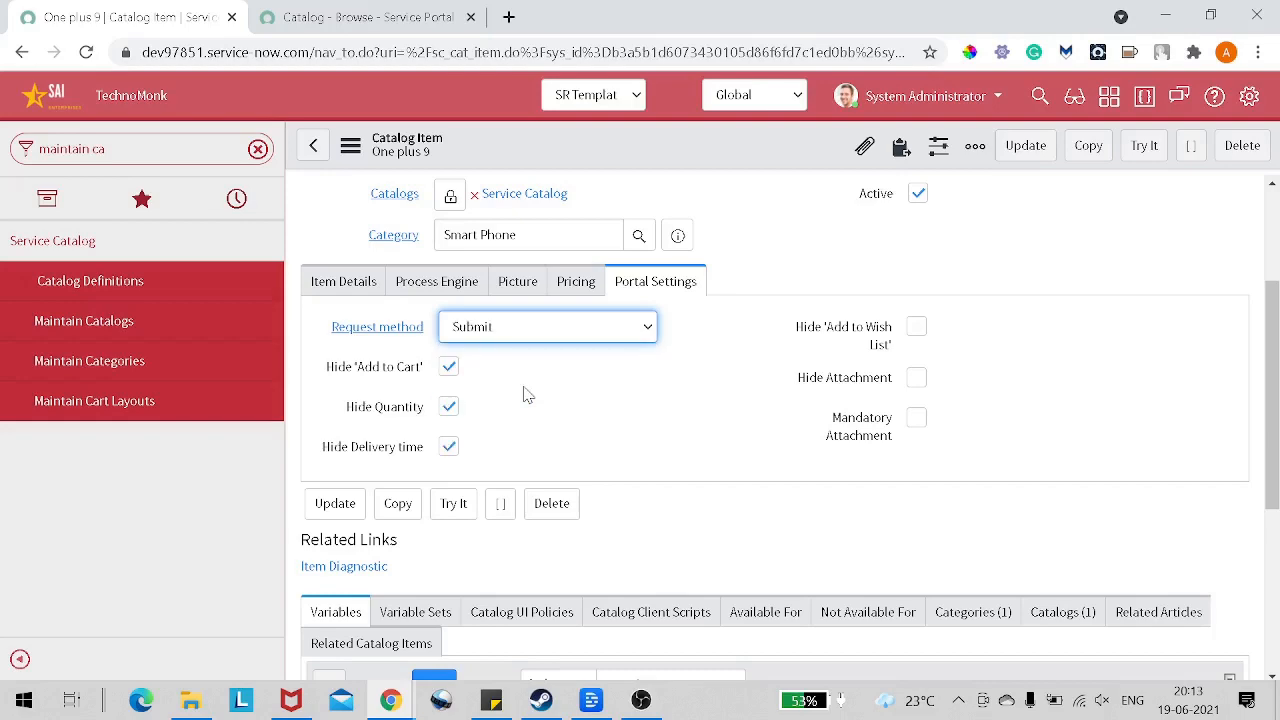
scroll(523, 391, down, 1)
scroll(563, 377, up, 3)
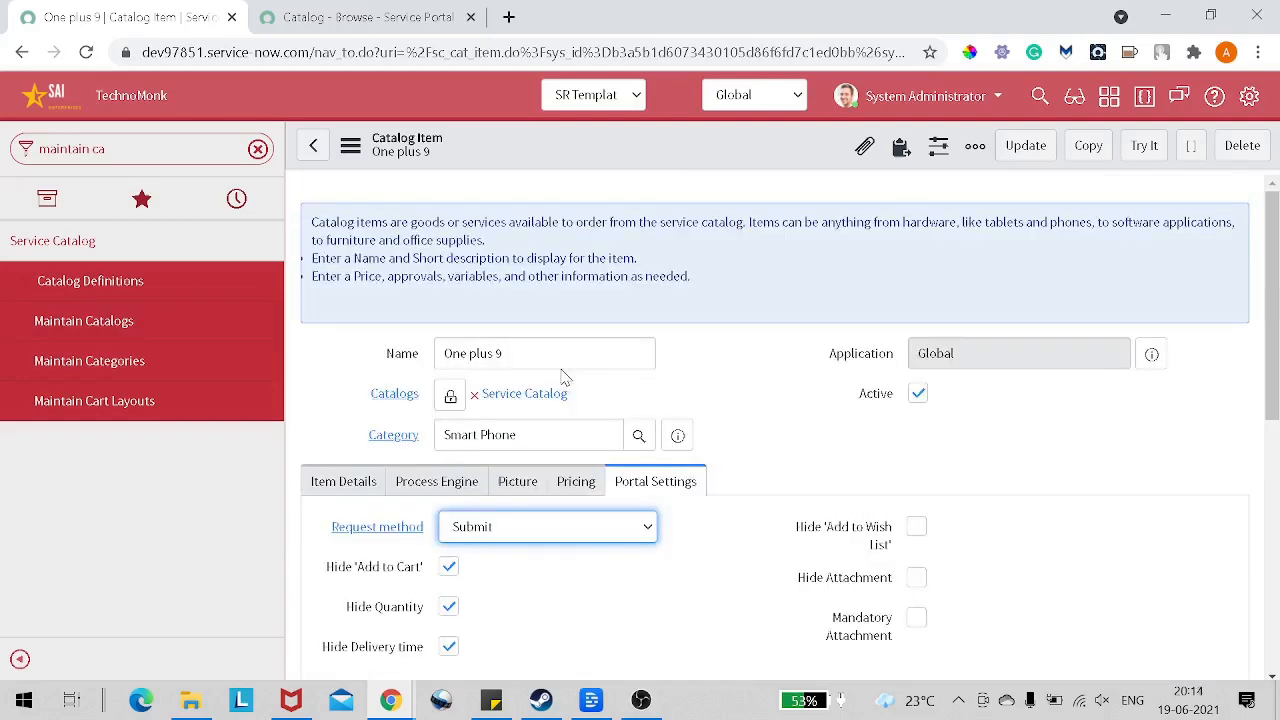
scroll(563, 377, down, 4)
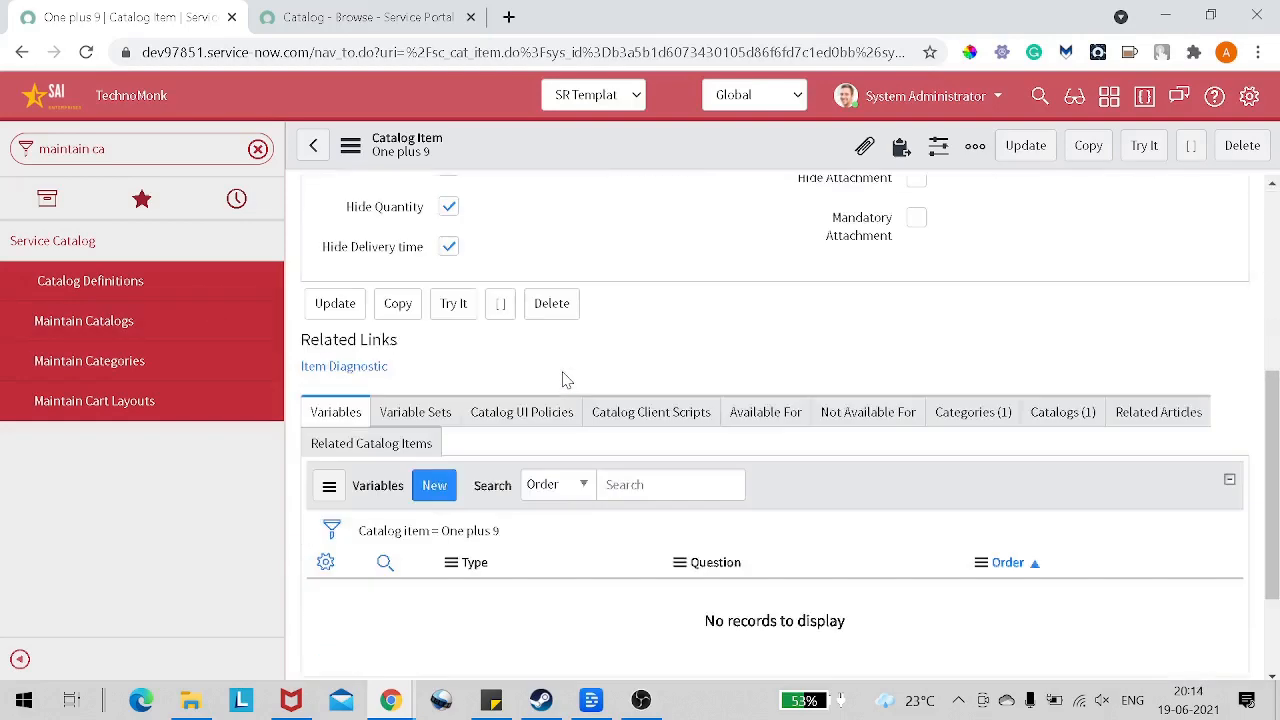
scroll(563, 377, up, 4)
right_click(574, 151)
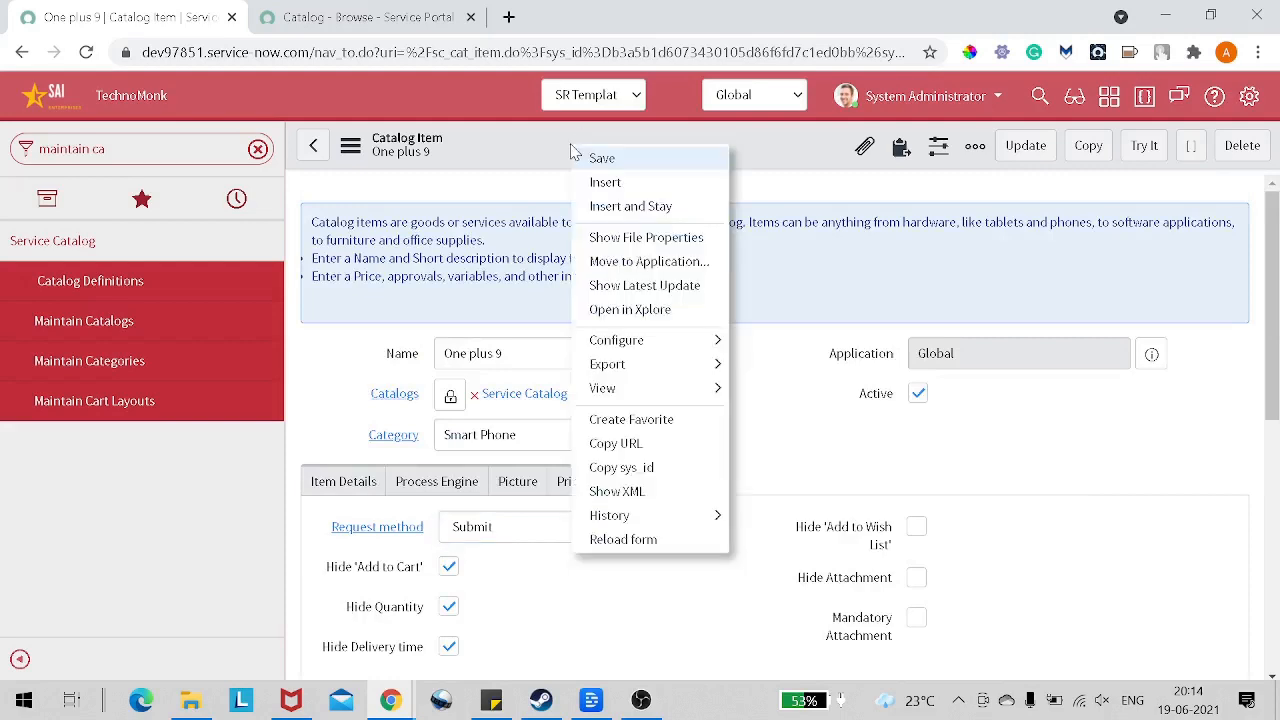
click(600, 158)
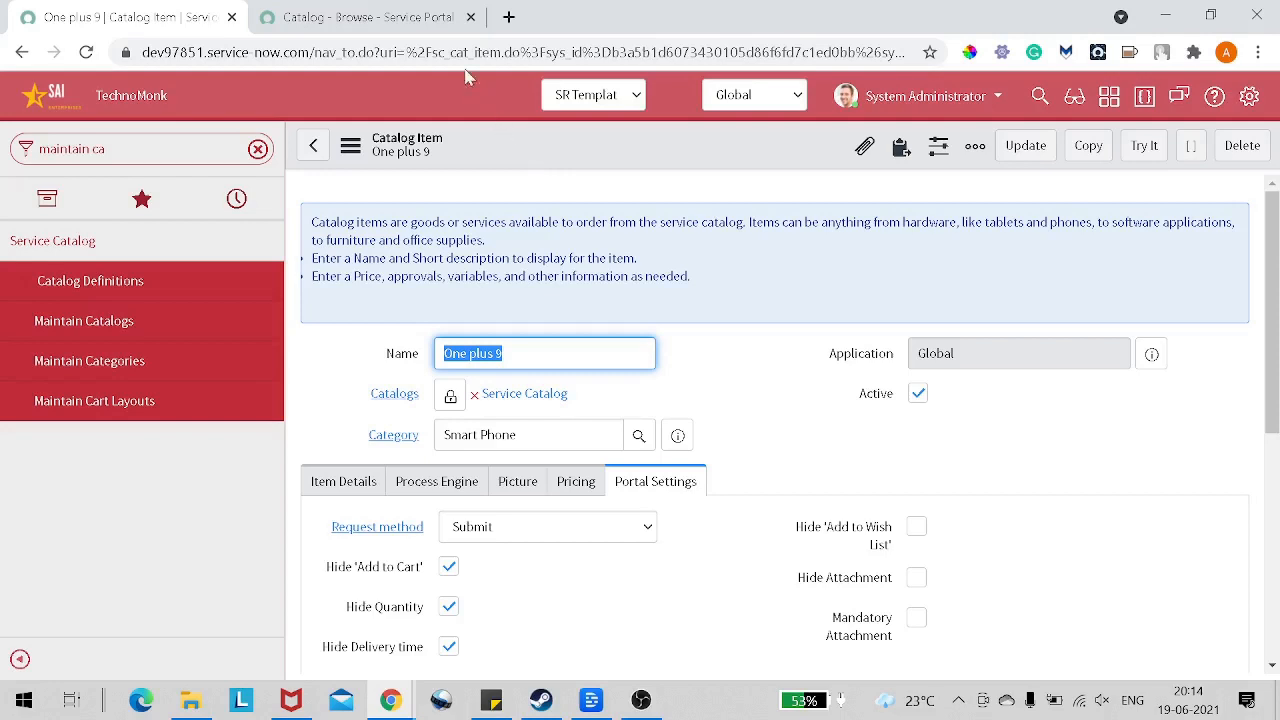
Step: Reload the Service Portal catalog and browse Hardware > Mobiles > Smart Phone to check the One plus 9 listing
click(420, 35)
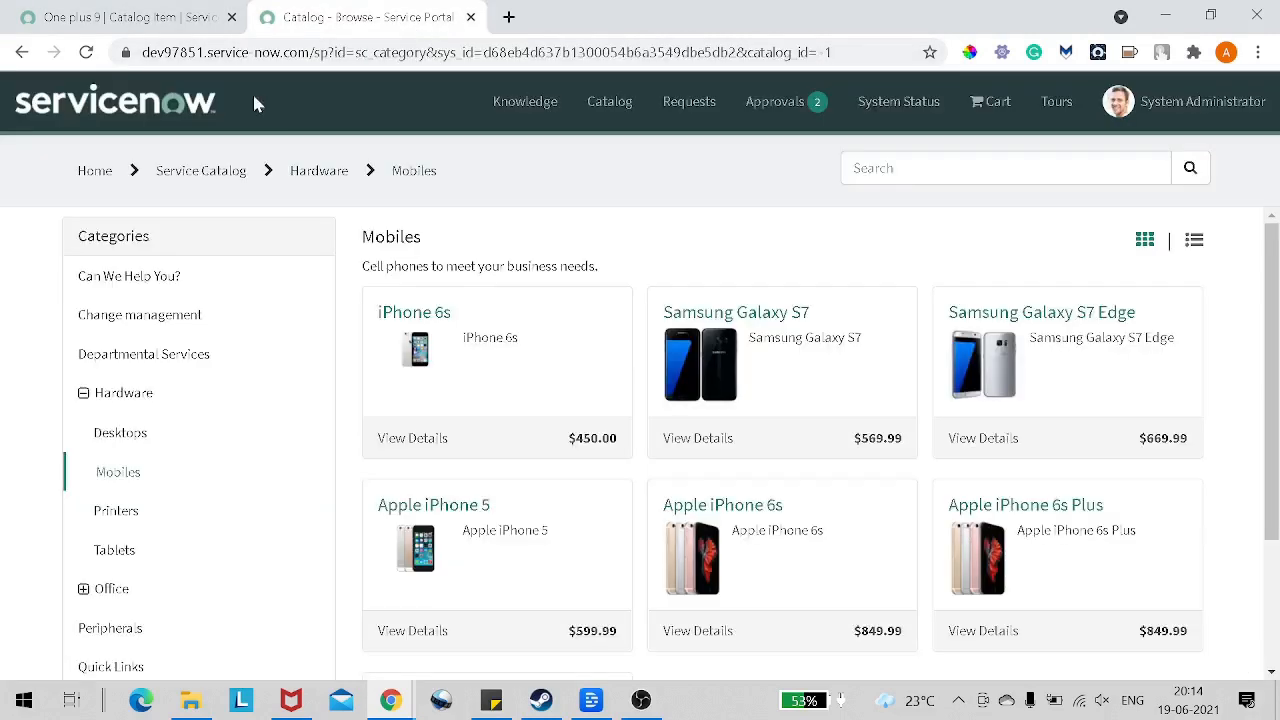
click(87, 55)
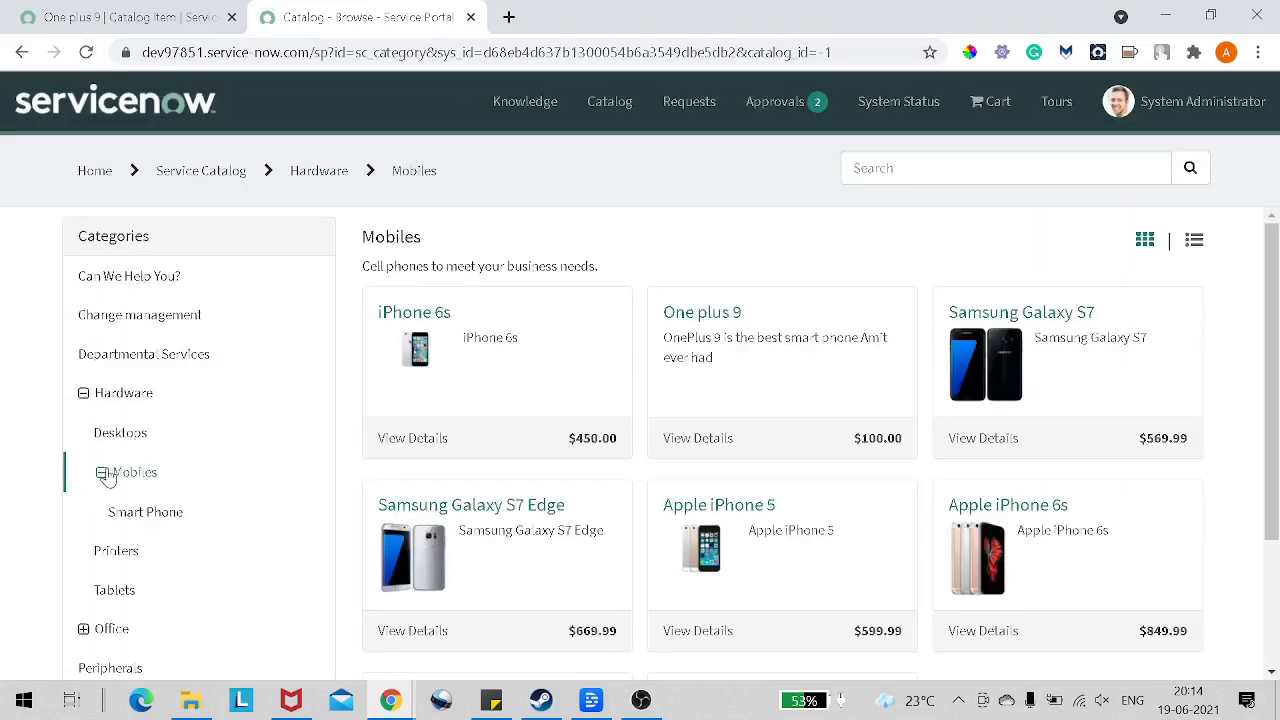
click(88, 398)
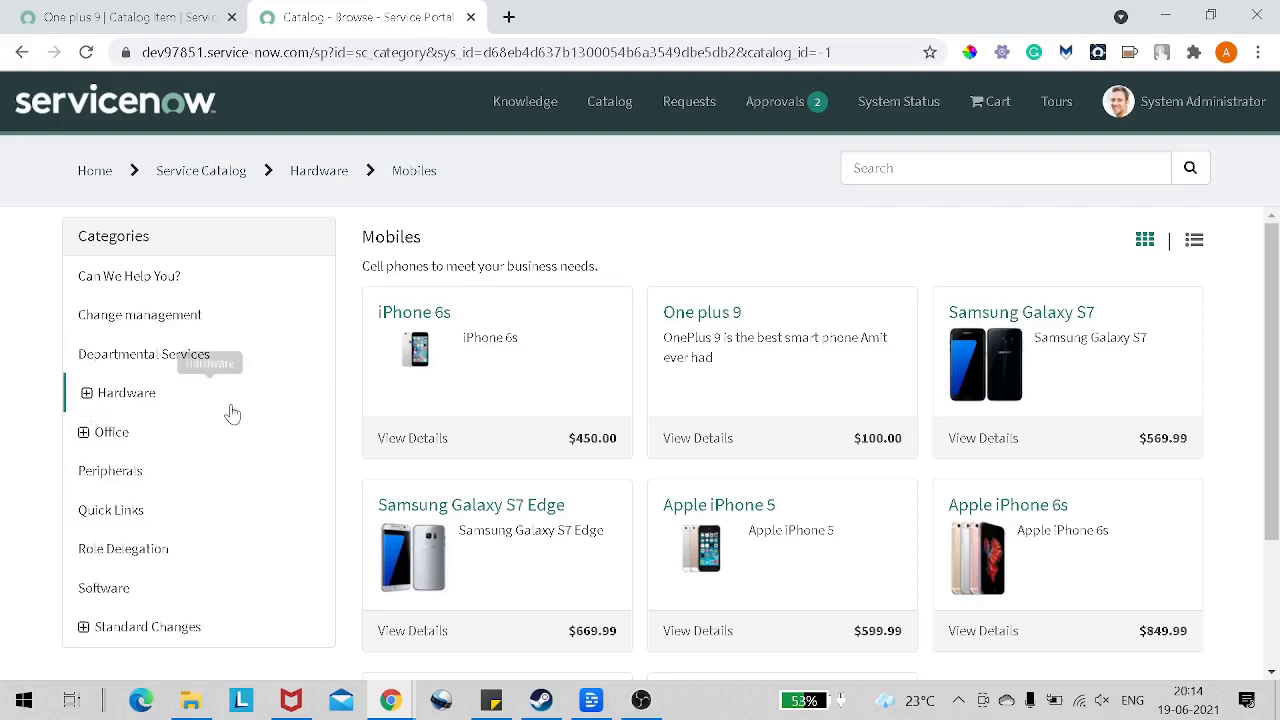
click(85, 395)
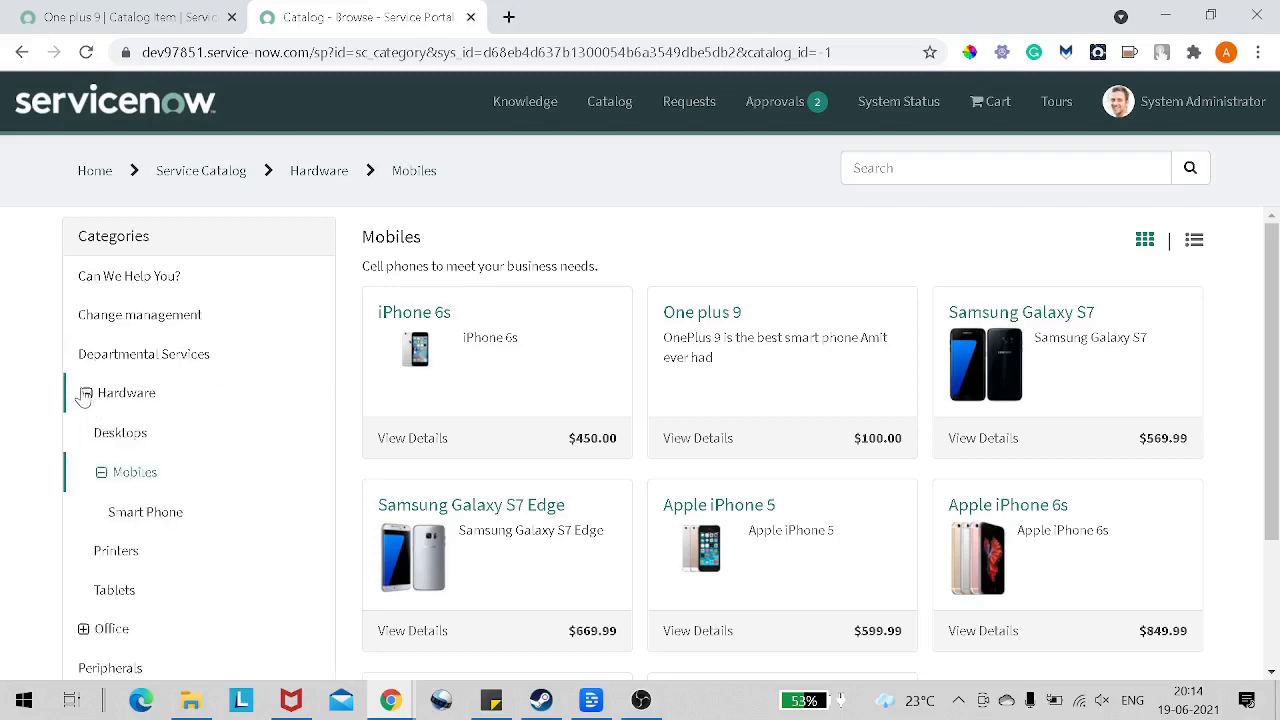
click(100, 474)
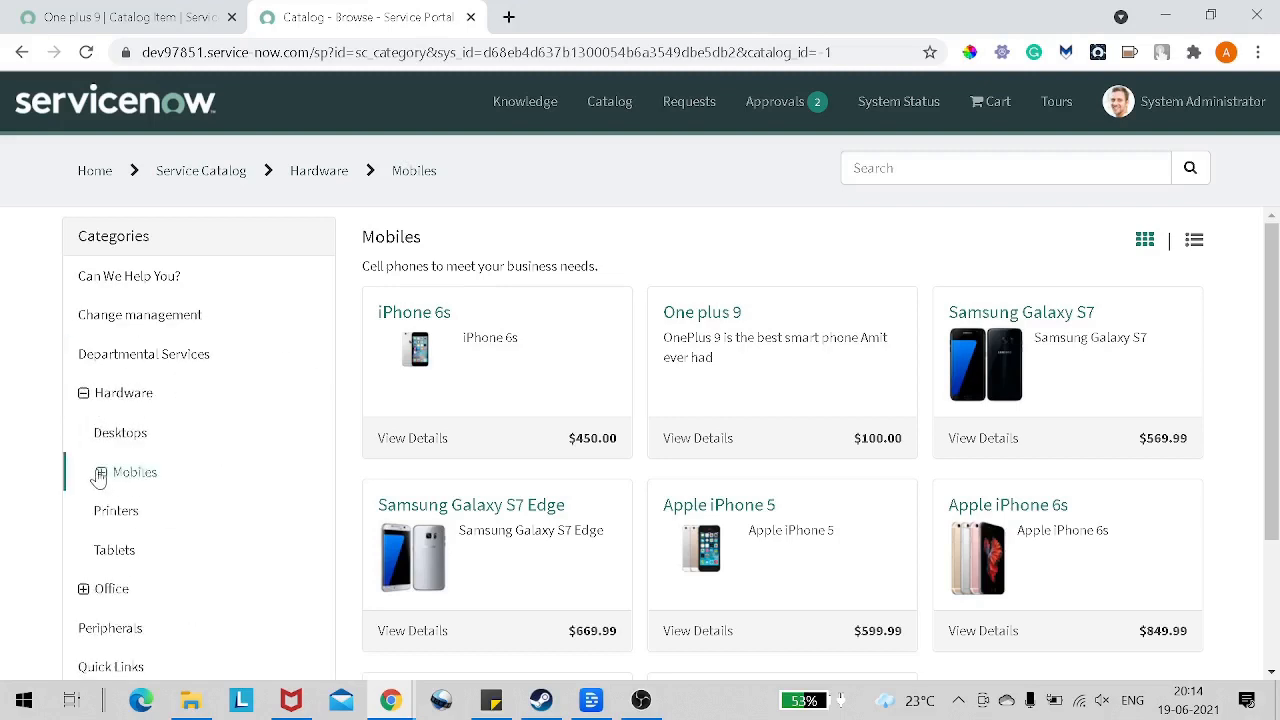
click(100, 474)
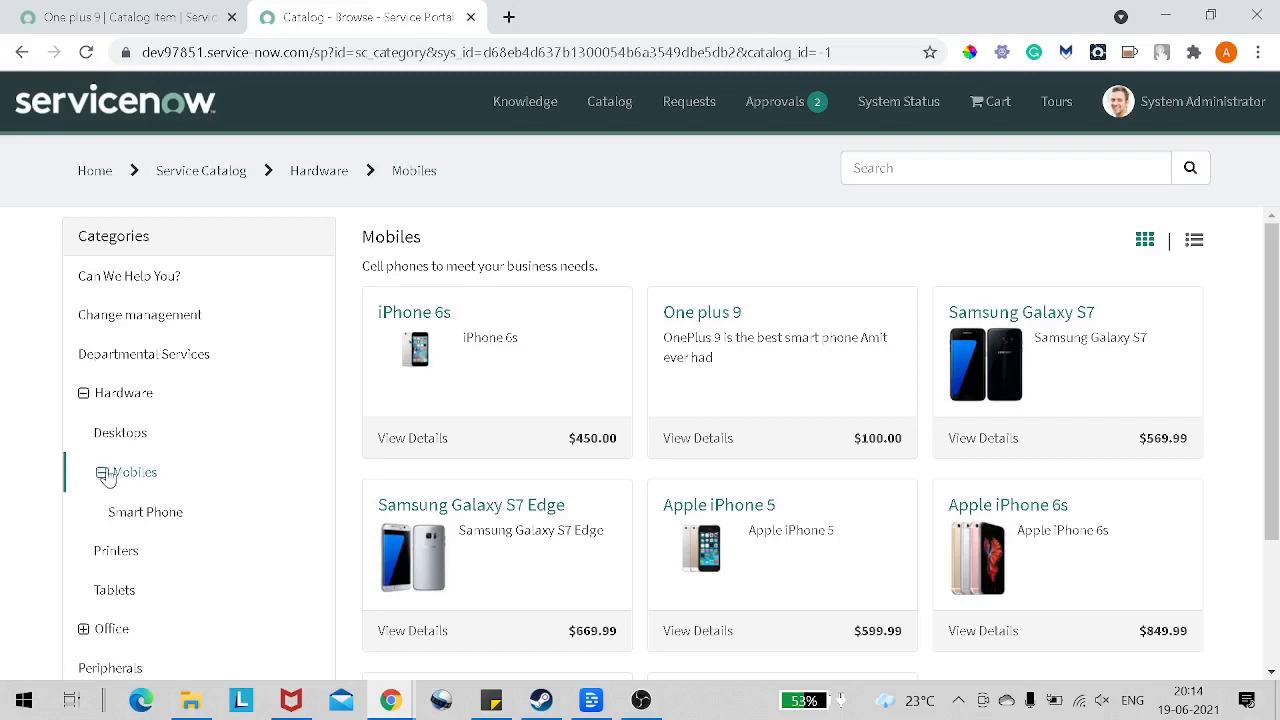
click(148, 513)
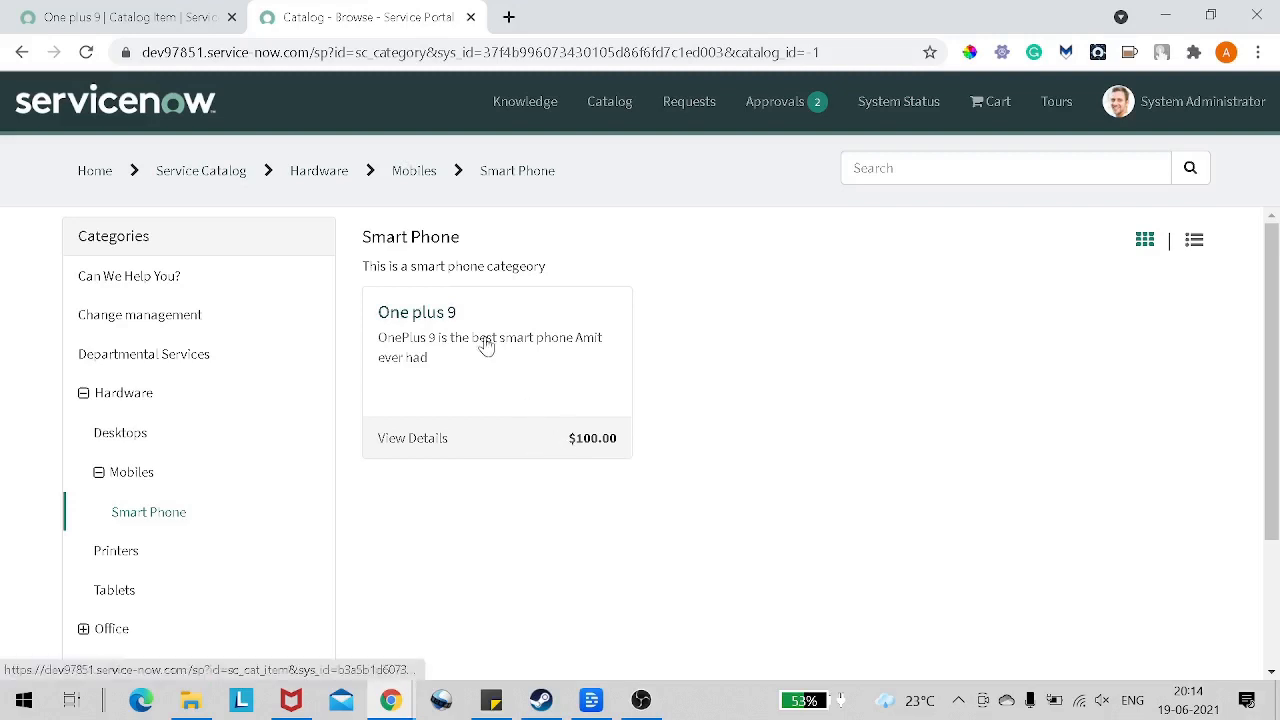
Step: Upload the "OnePlus 9 Pro Smartphone" image from the Desktop's Catalog Item folder as the One plus 9 catalog item's picture
click(148, 24)
scroll(760, 480, down, 1)
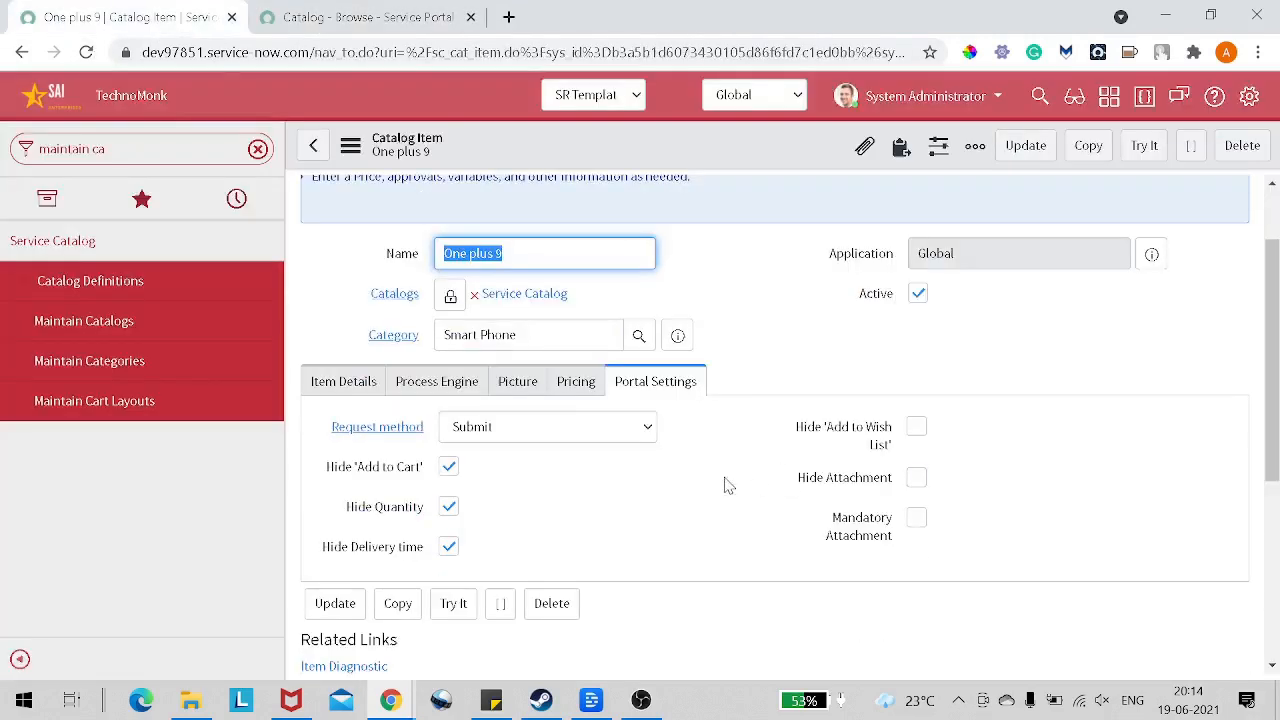
click(577, 384)
click(538, 386)
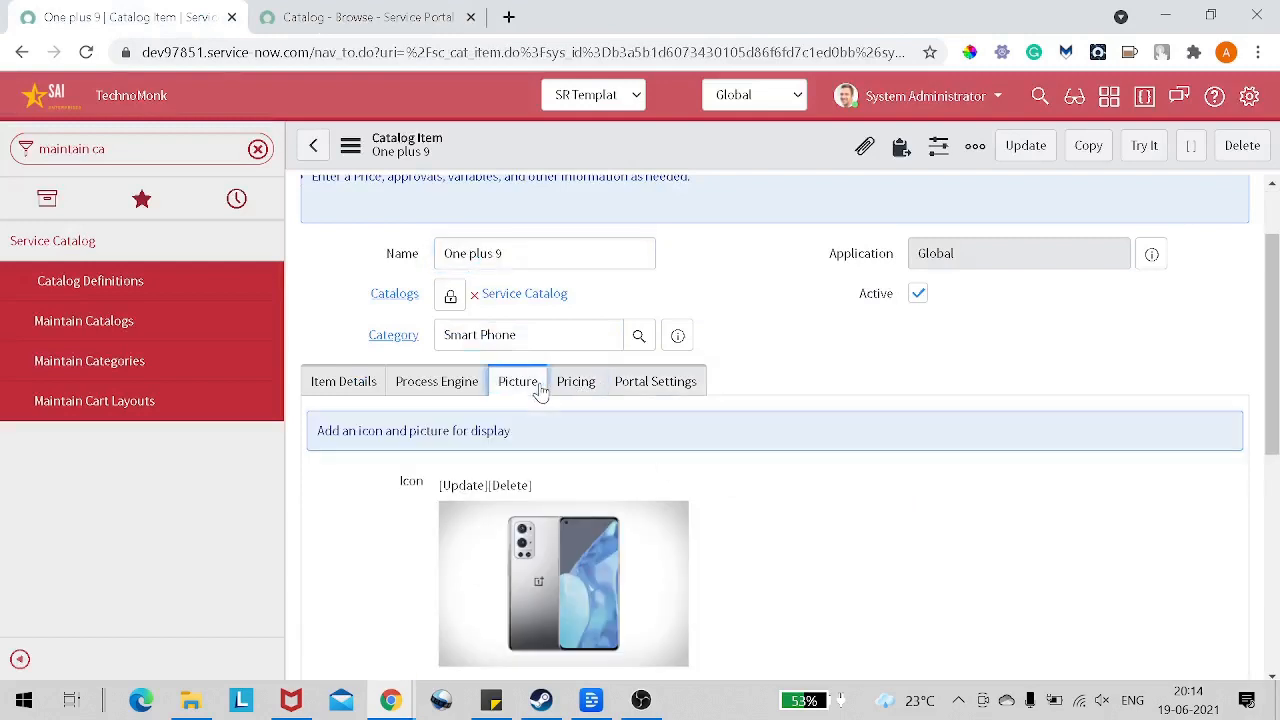
scroll(500, 477, down, 2)
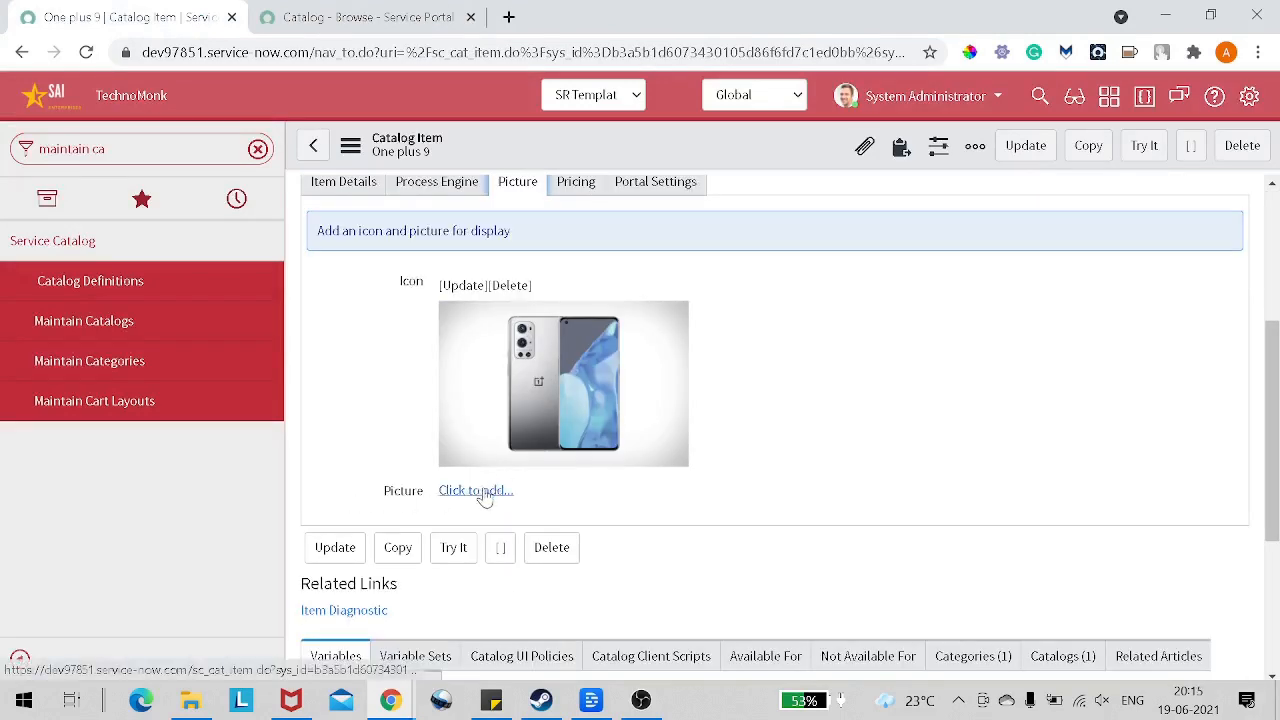
click(476, 490)
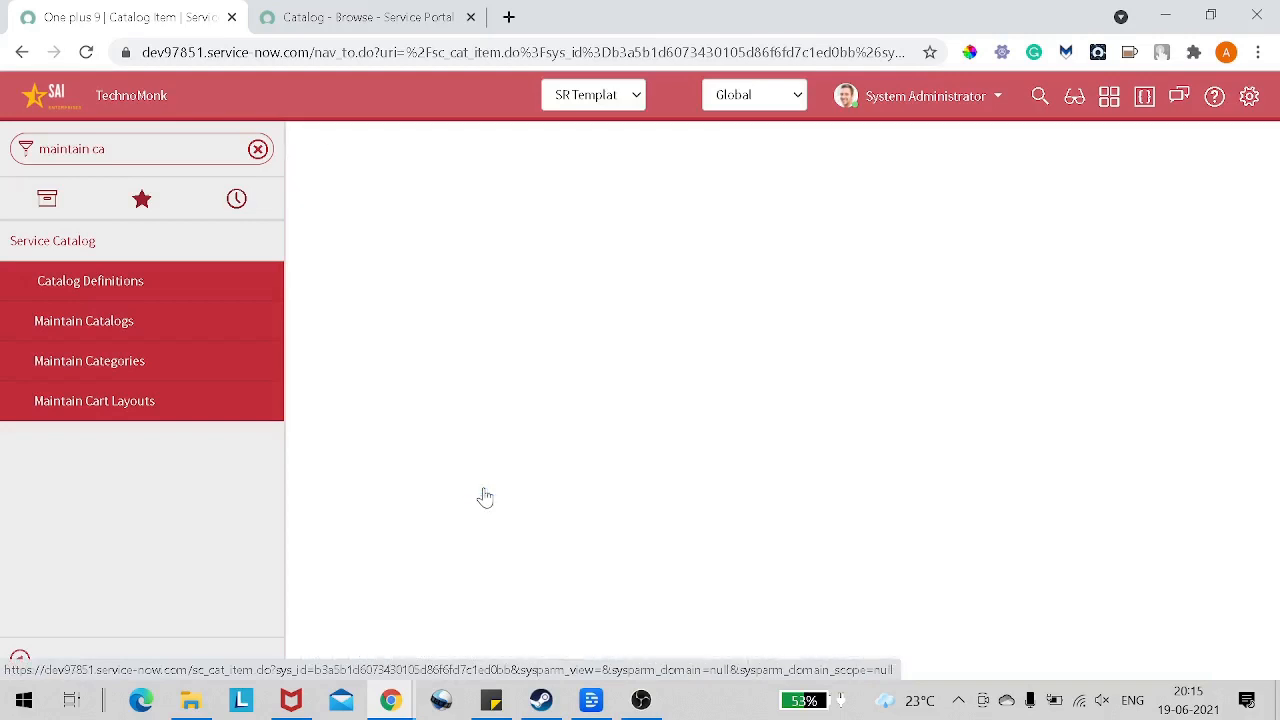
click(386, 228)
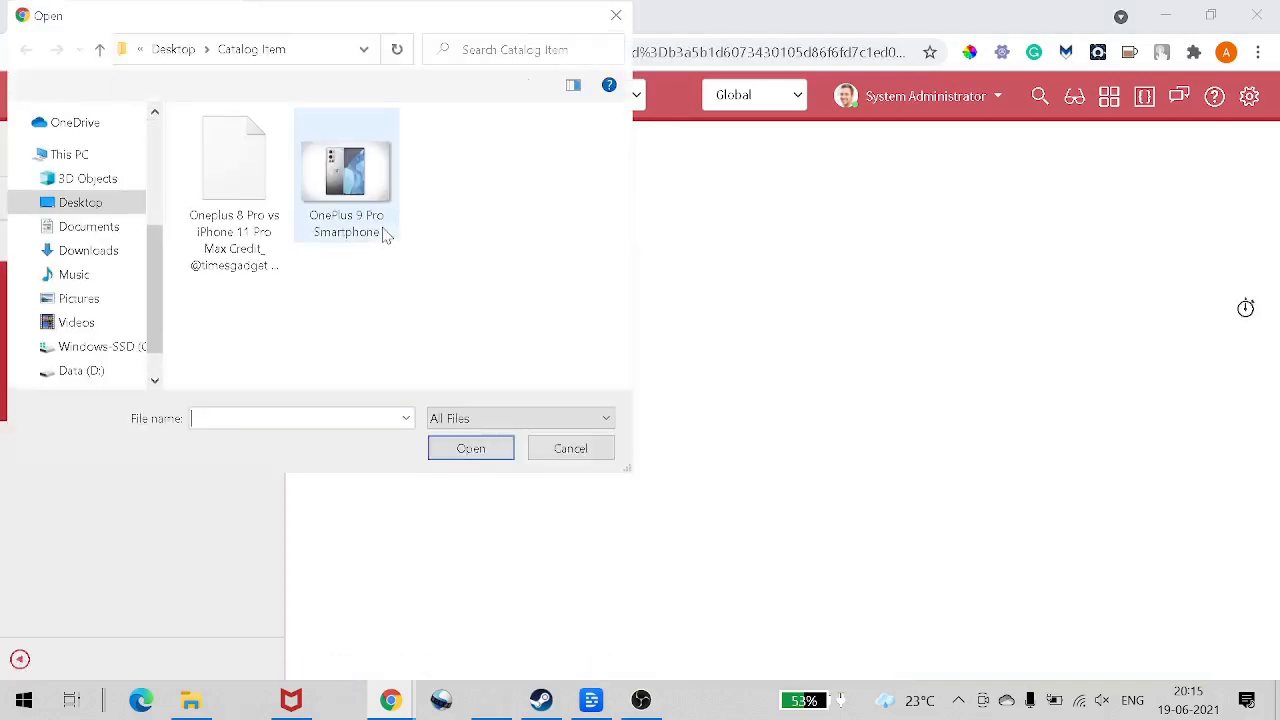
click(243, 248)
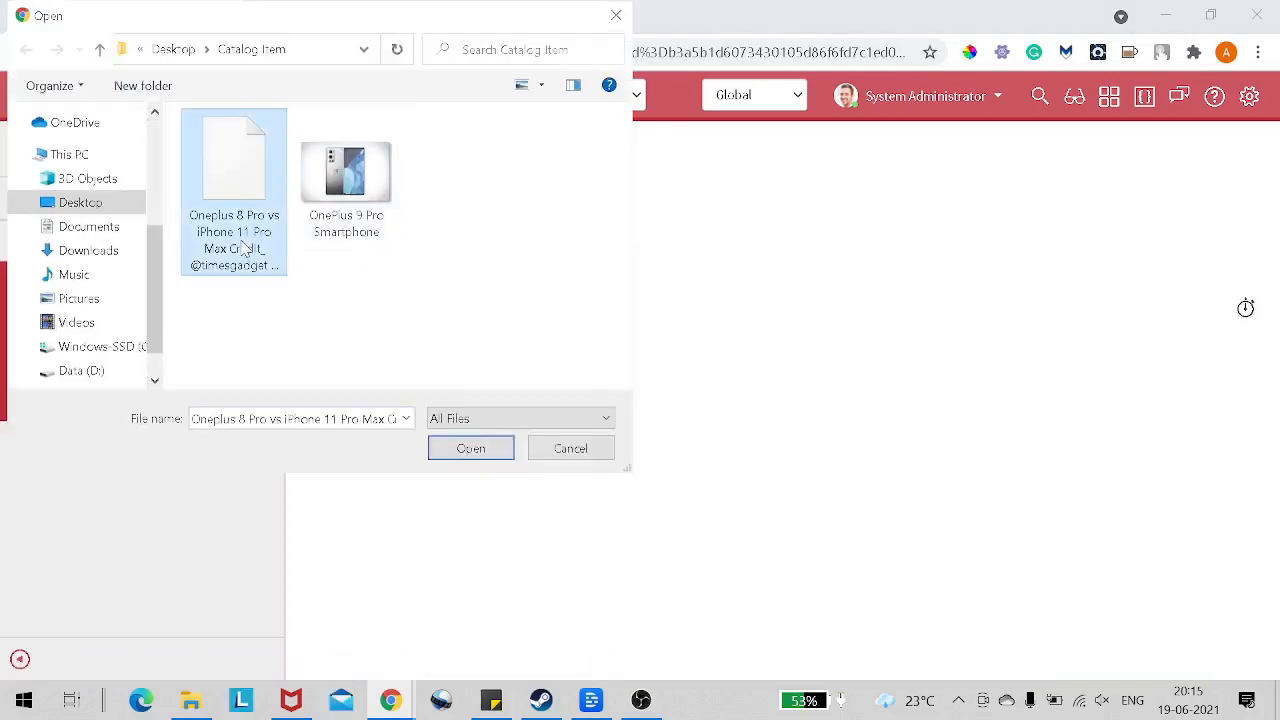
click(405, 419)
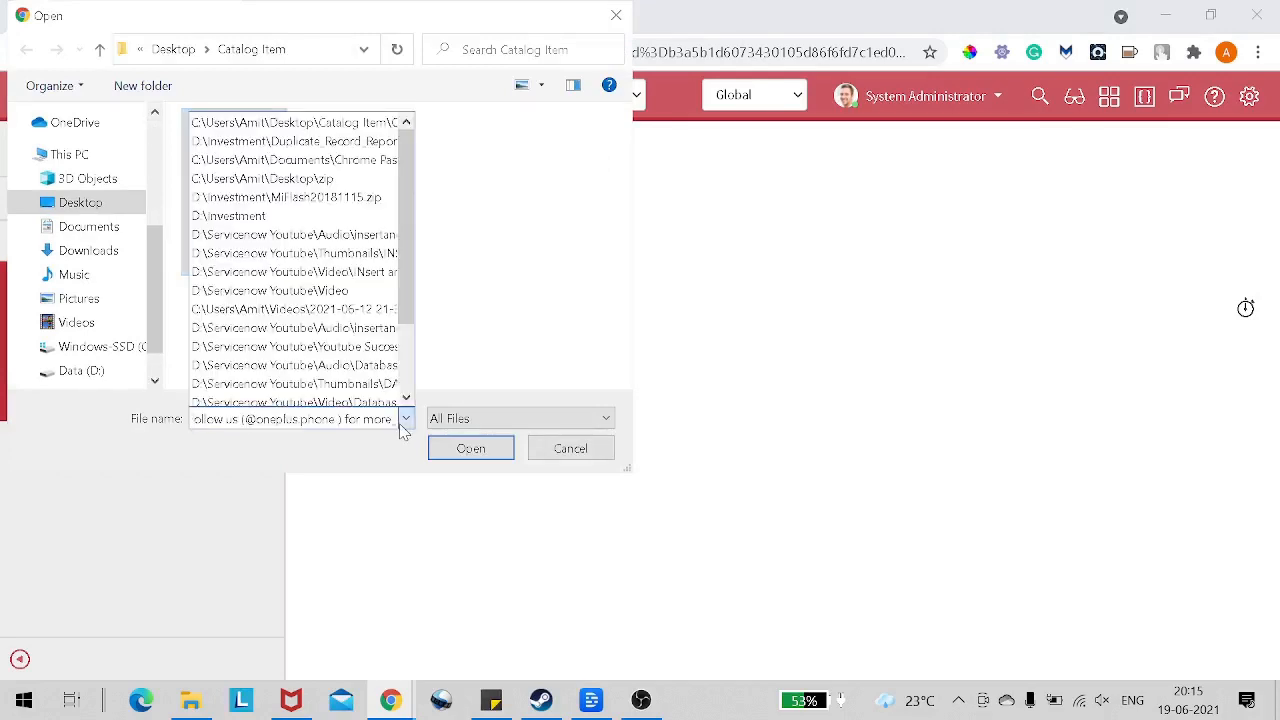
click(405, 419)
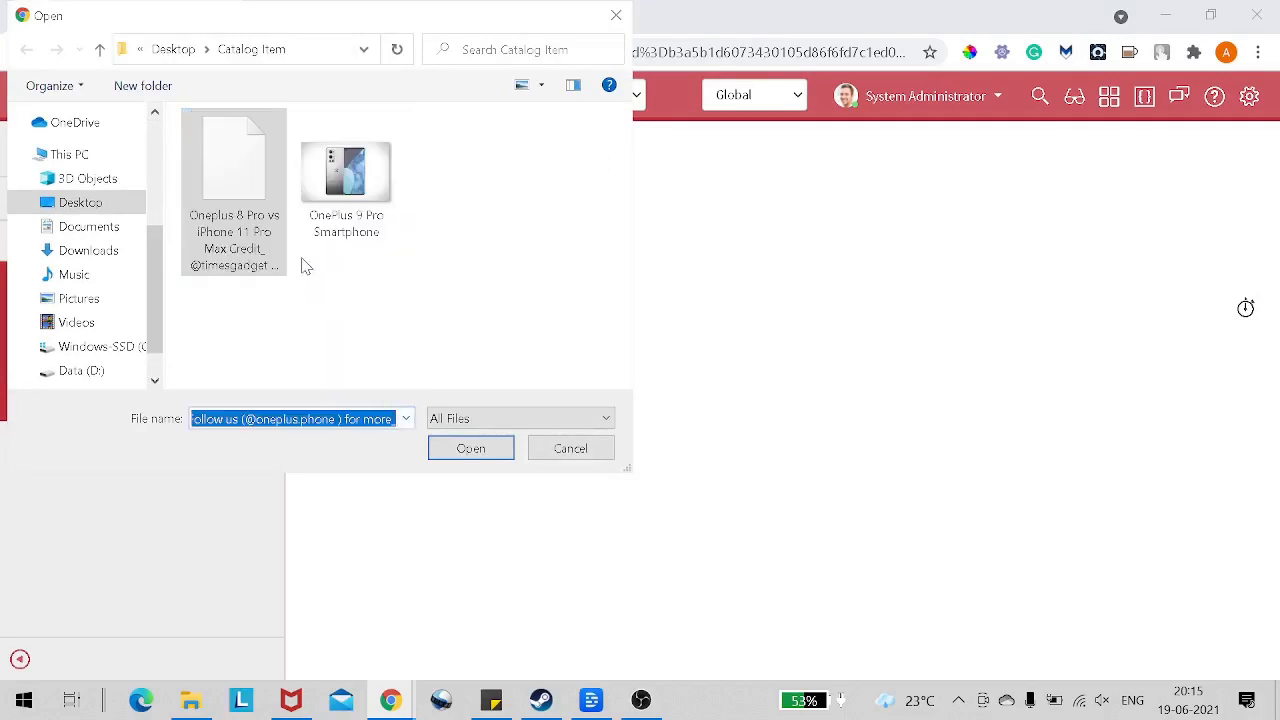
double_click(333, 207)
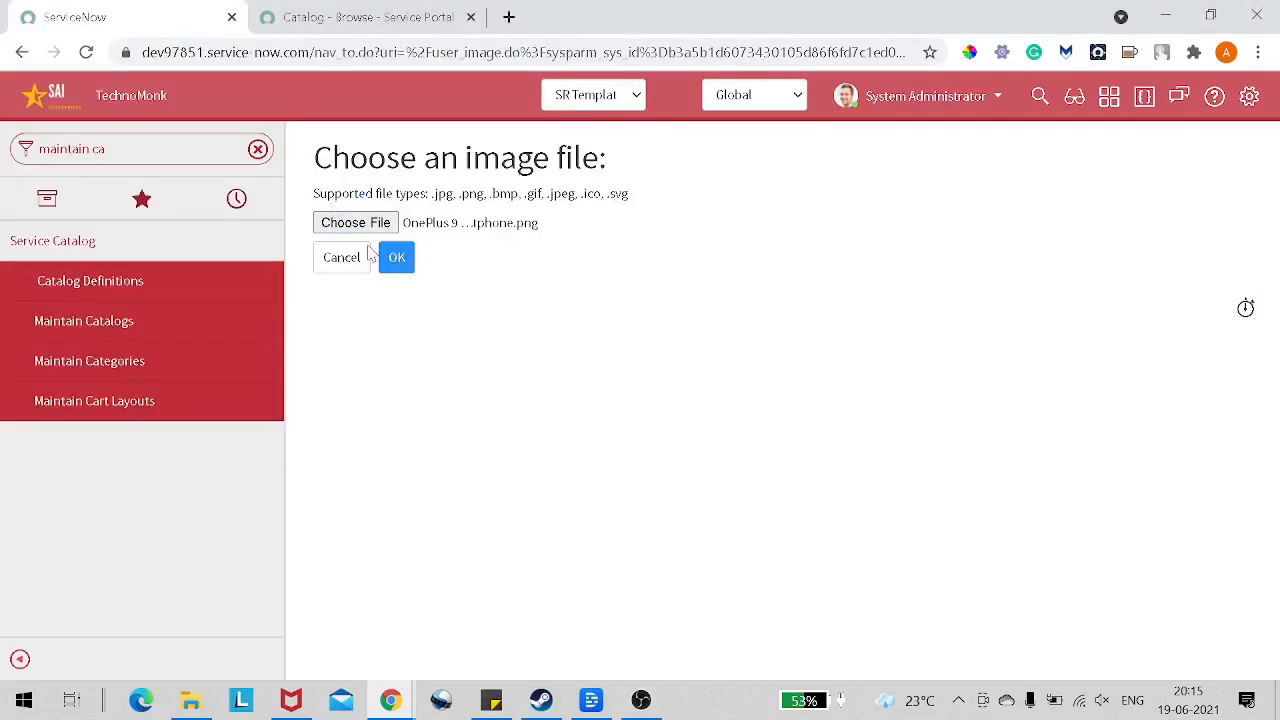
click(395, 261)
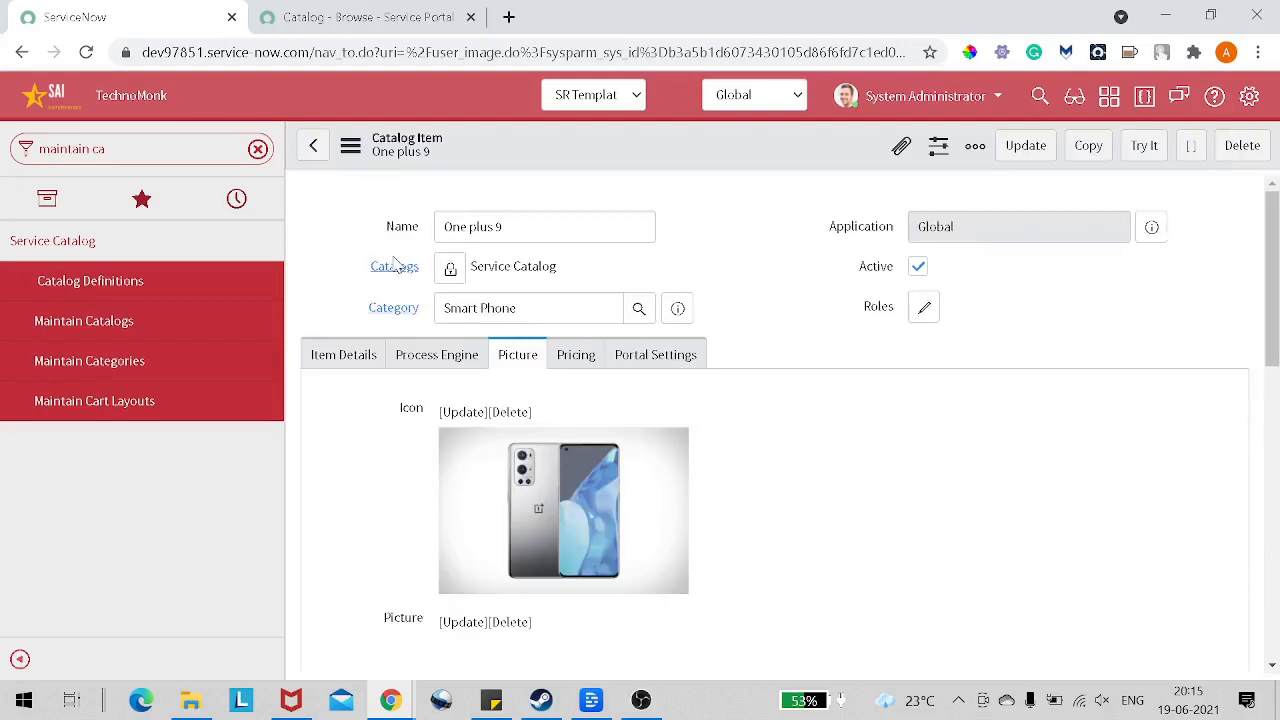
scroll(867, 461, down, 2)
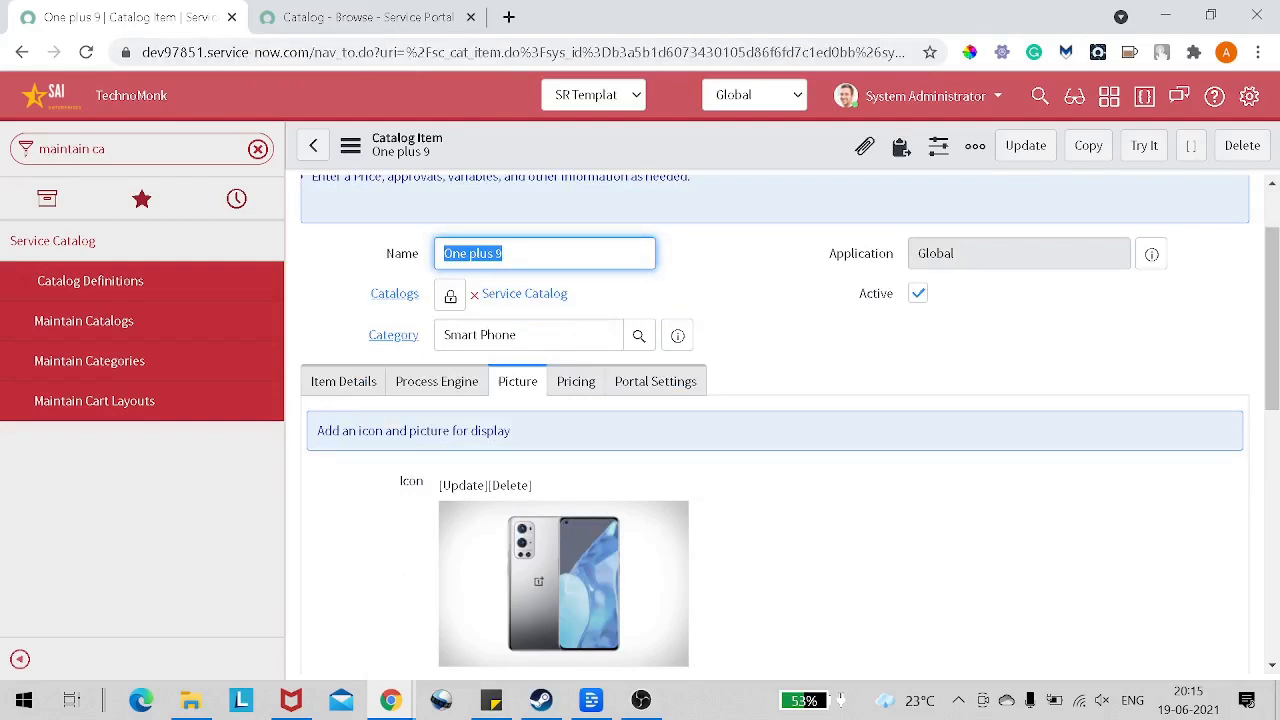
scroll(760, 366, down, 5)
scroll(760, 366, up, 2)
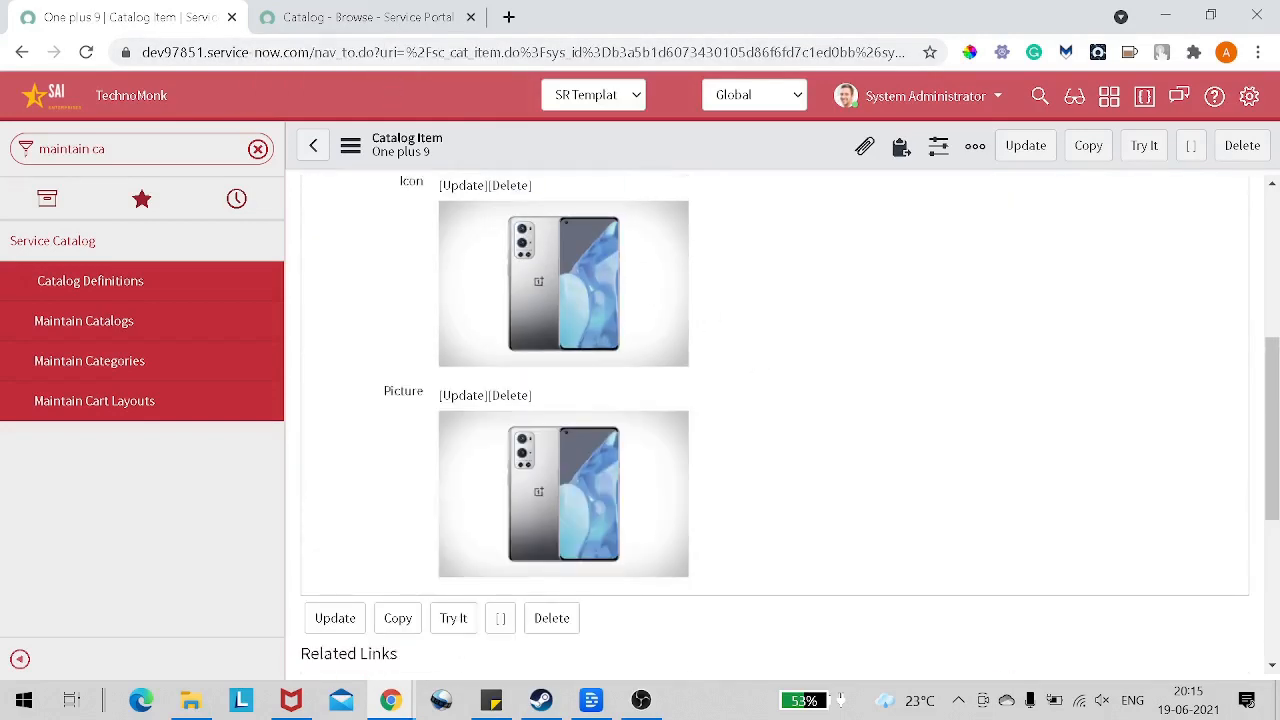
Step: Reload the portal's Smart Phone category, open the One plus 9 item and review its picture, specifications and ordering options
click(365, 17)
click(87, 53)
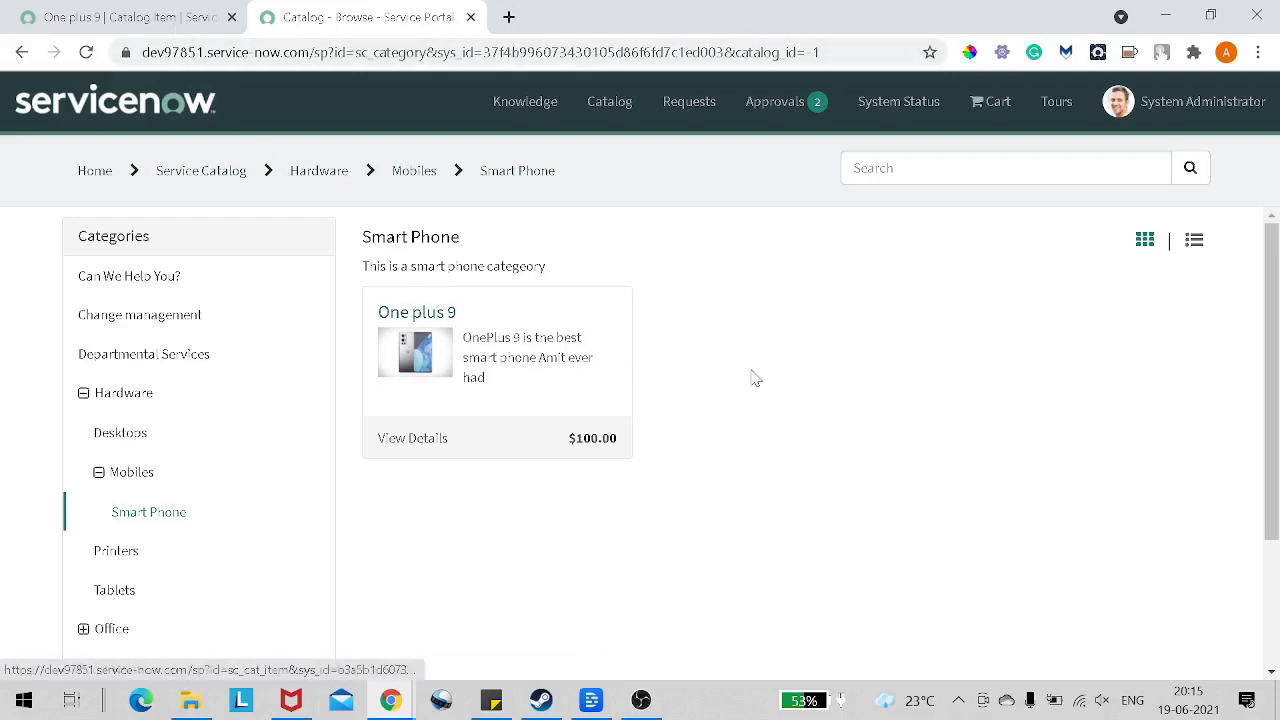
click(467, 368)
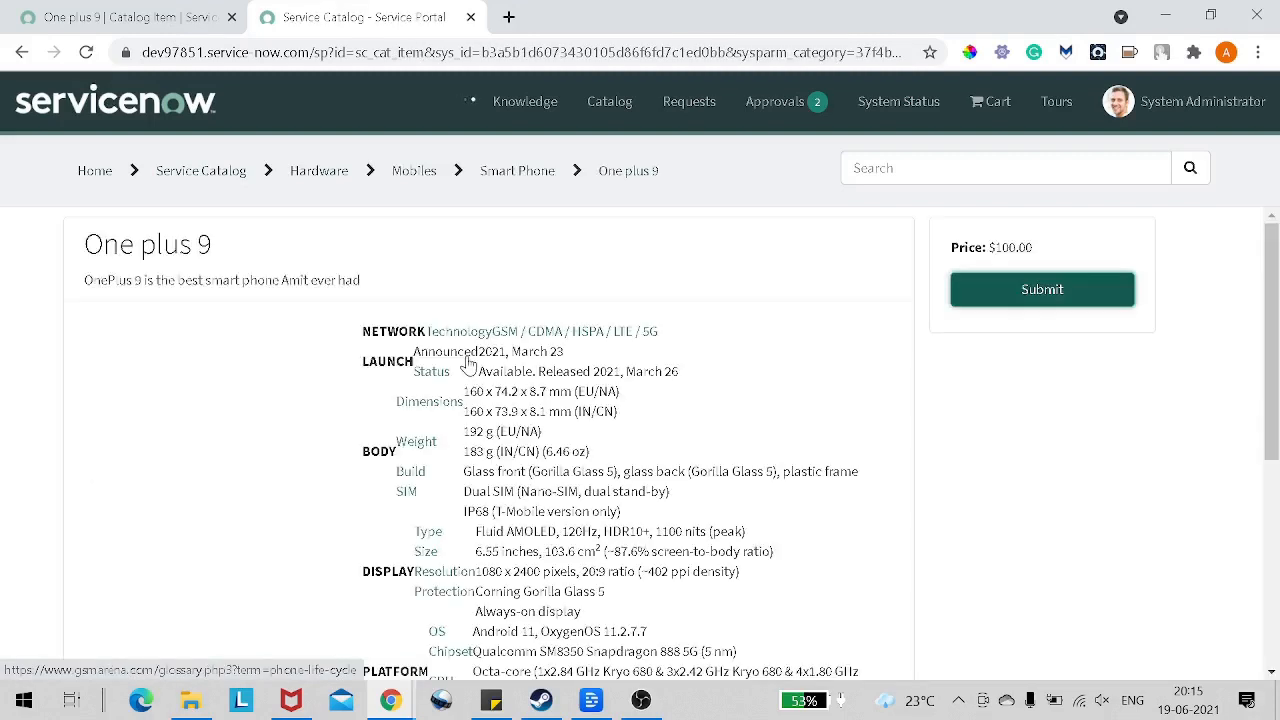
scroll(468, 365, down, 3)
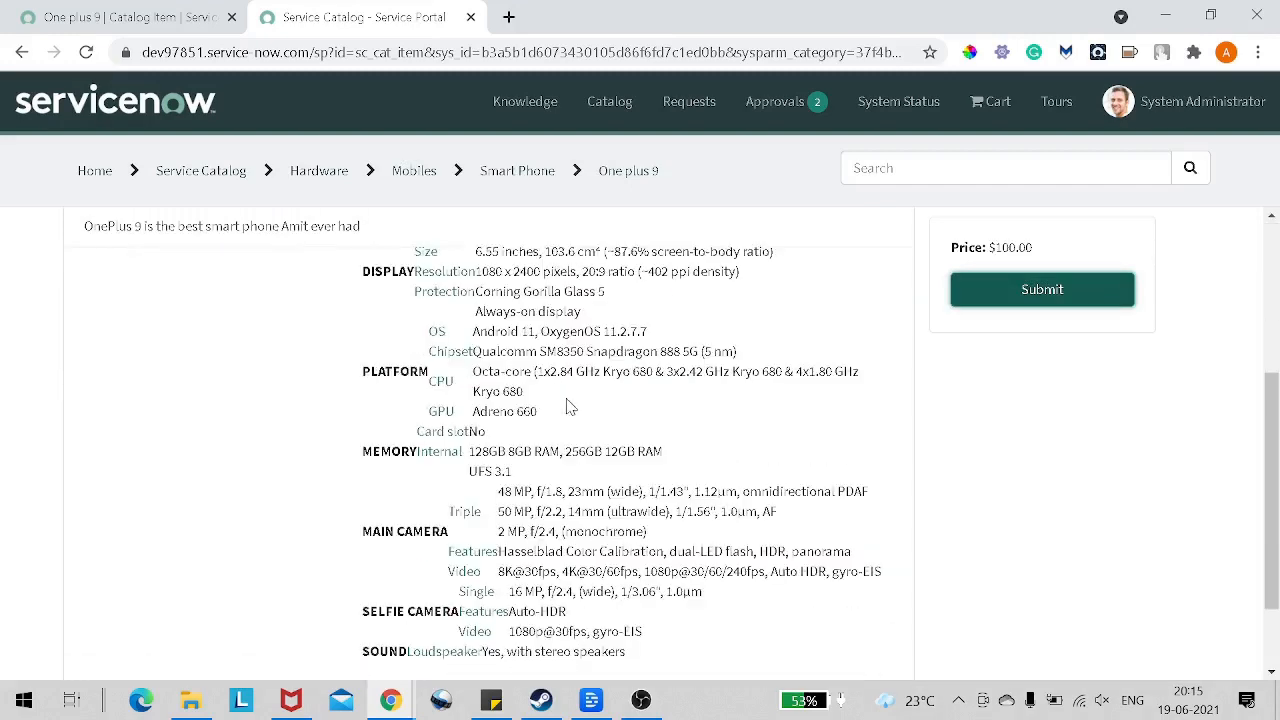
scroll(575, 415, down, 1)
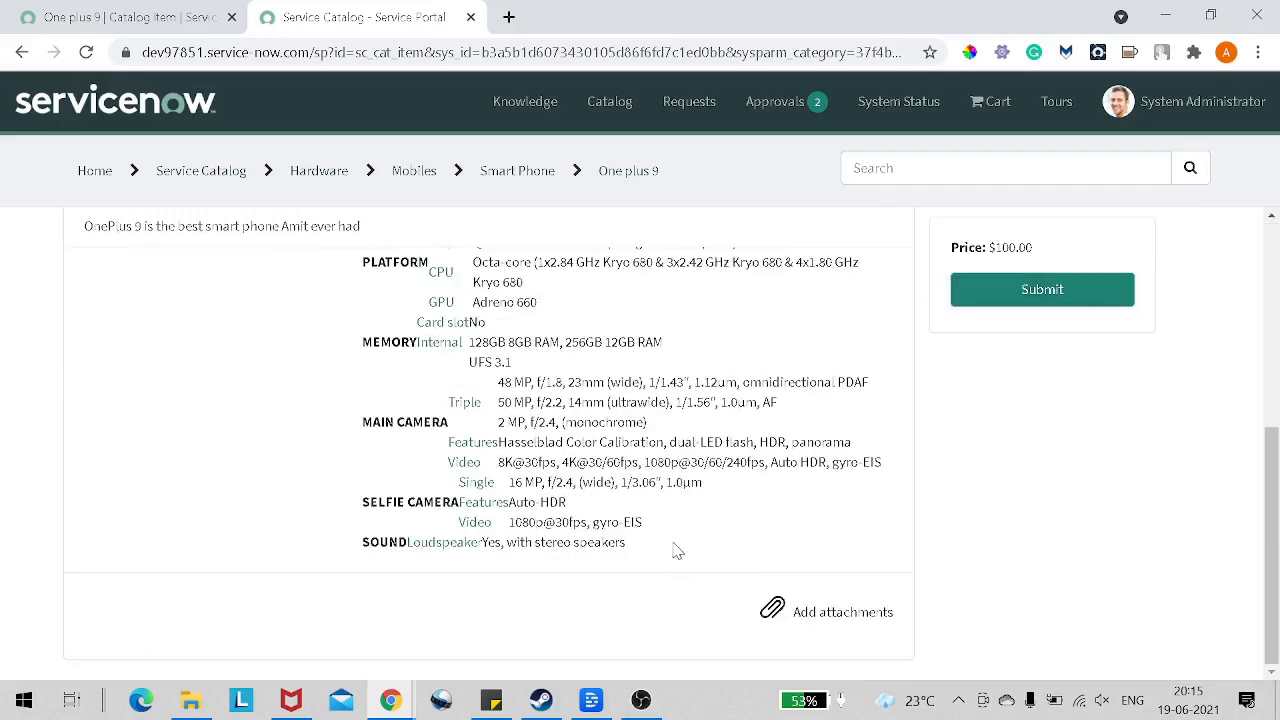
drag(677, 551, 490, 140)
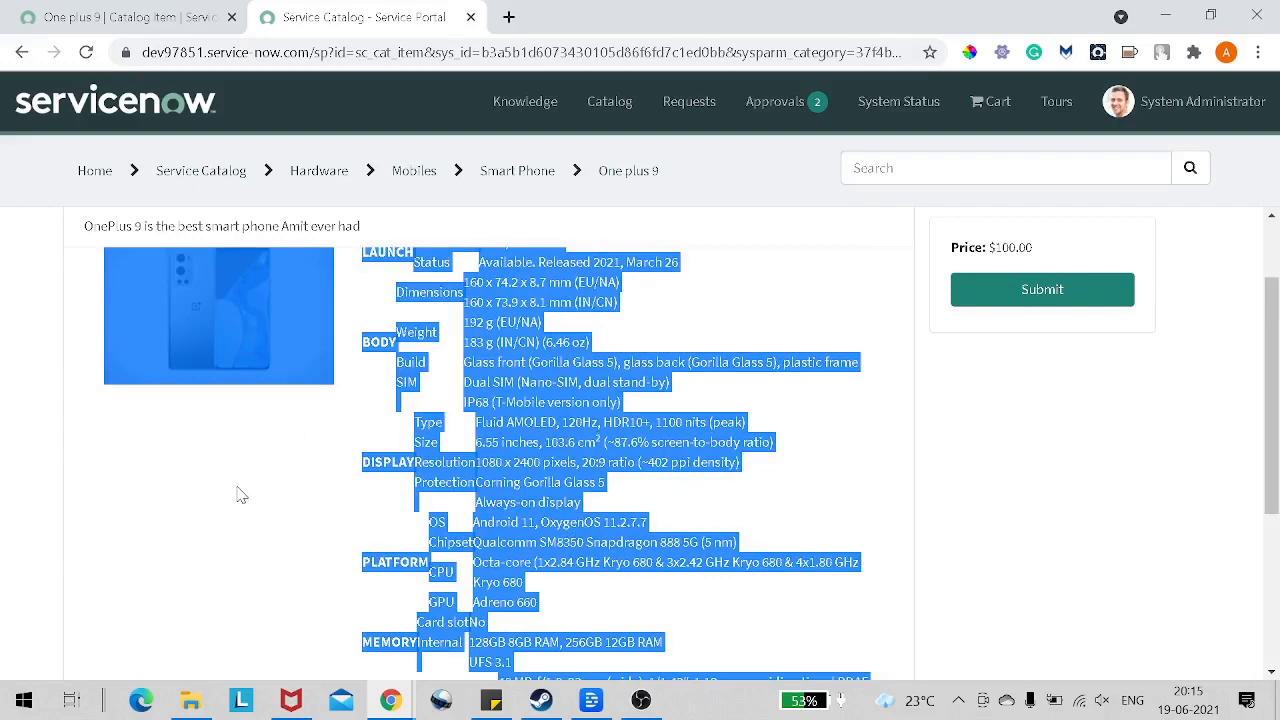
click(1150, 510)
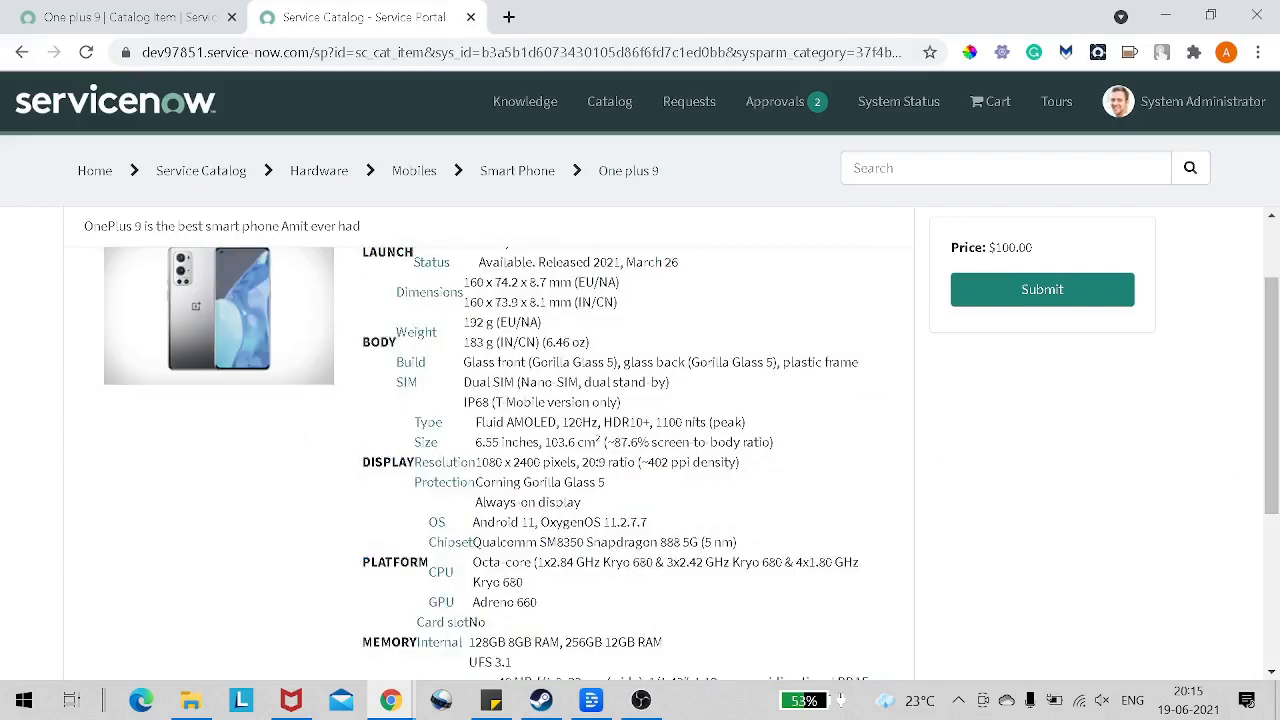
Step: Review the One plus 9 portal page from specifications to attachments, checking it against the catalog item record's icon and picture
scroll(1000, 510, up, 2)
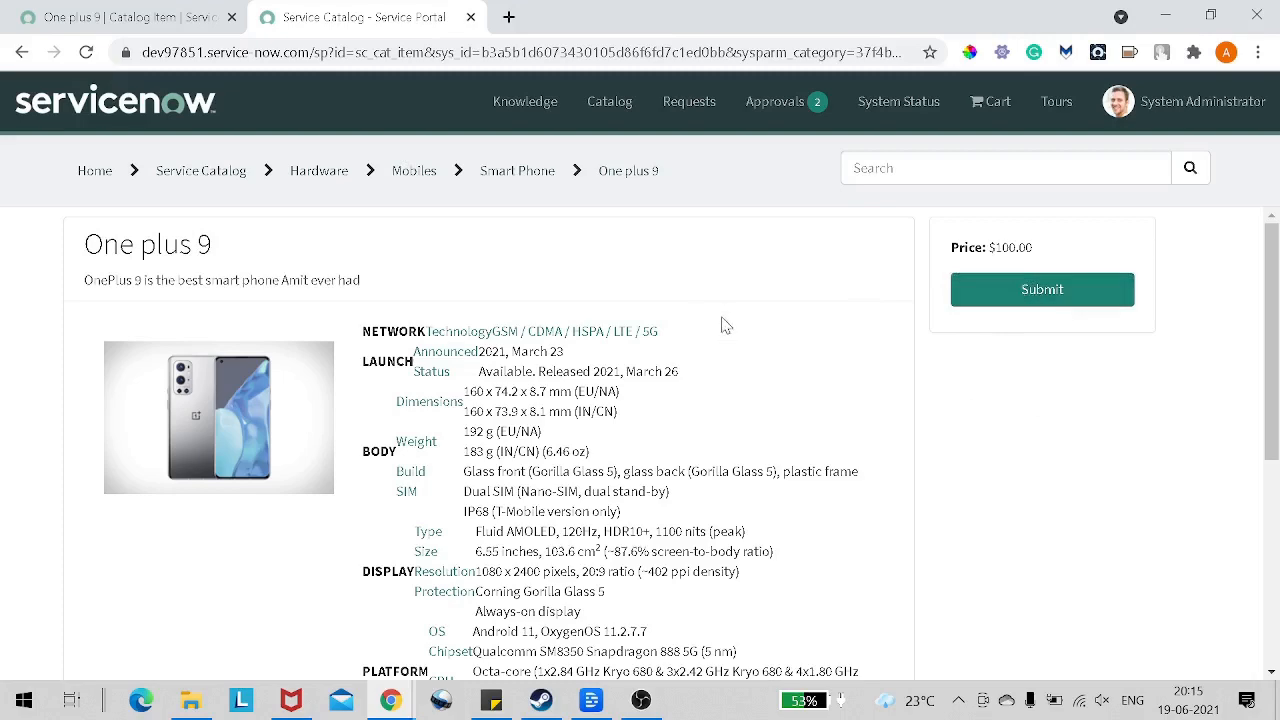
scroll(725, 332, down, 4)
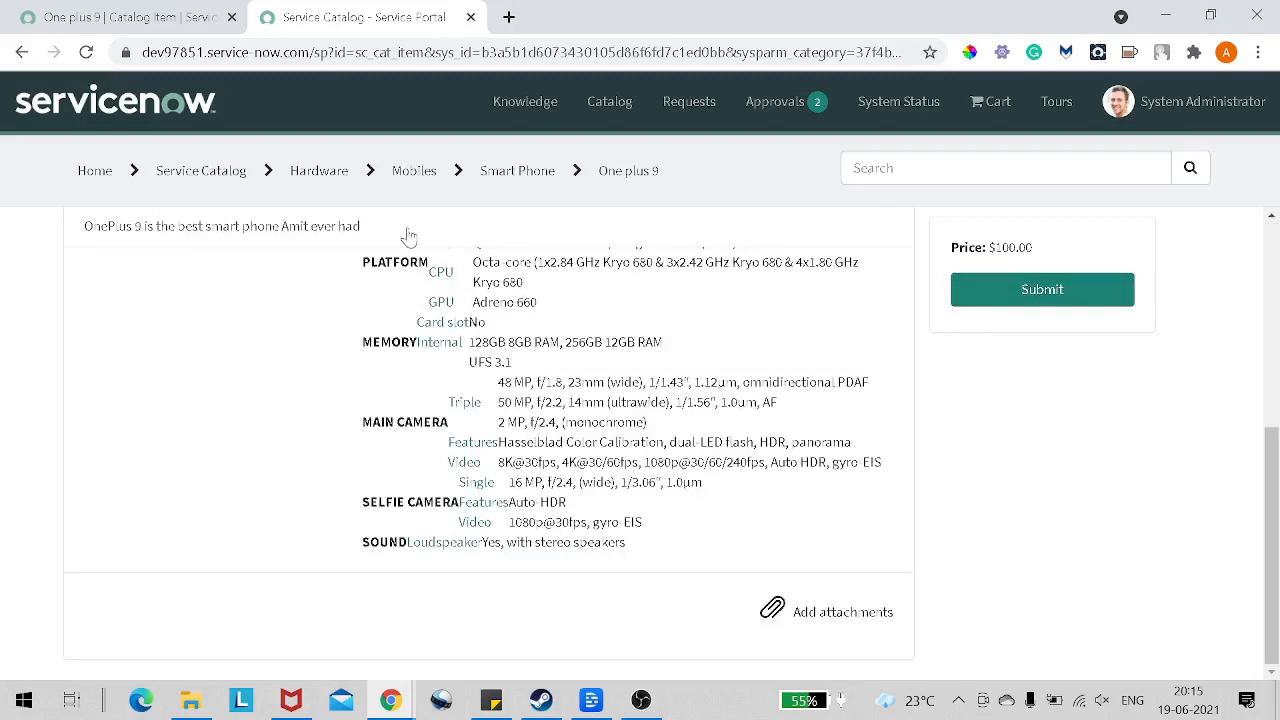
click(168, 12)
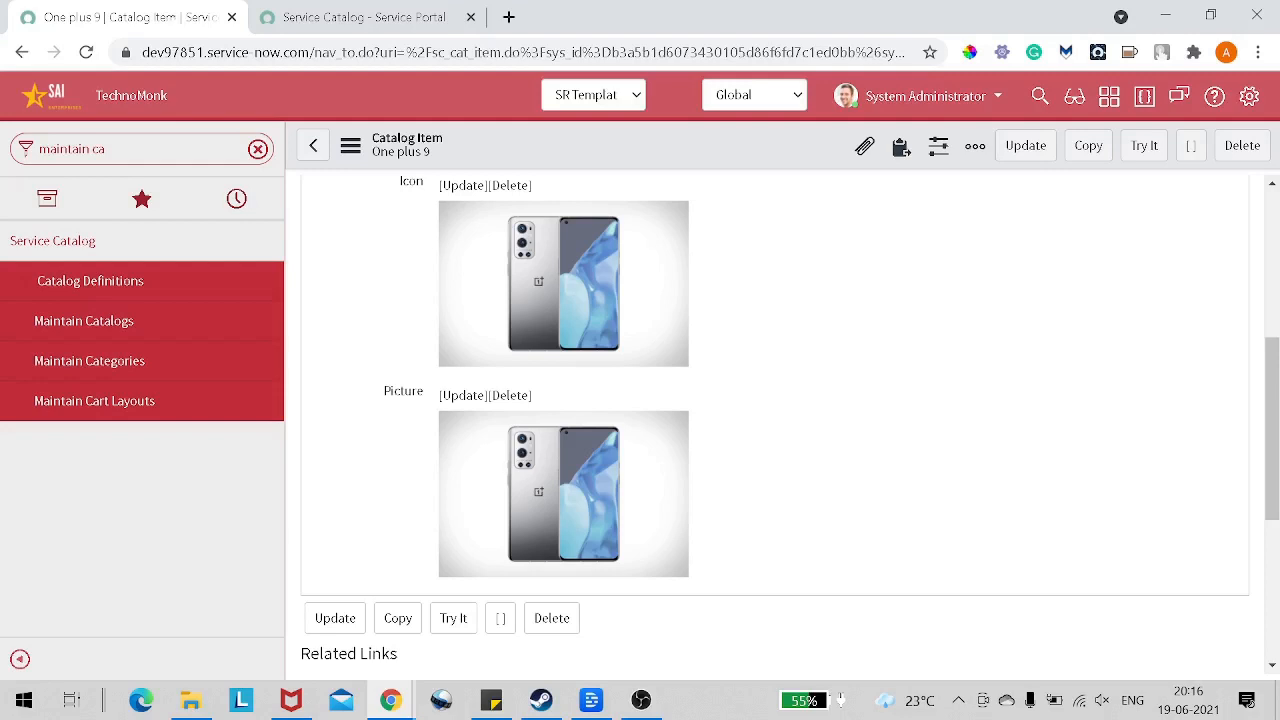
scroll(412, 355, down, 3)
scroll(410, 354, up, 3)
click(360, 20)
scroll(455, 308, up, 5)
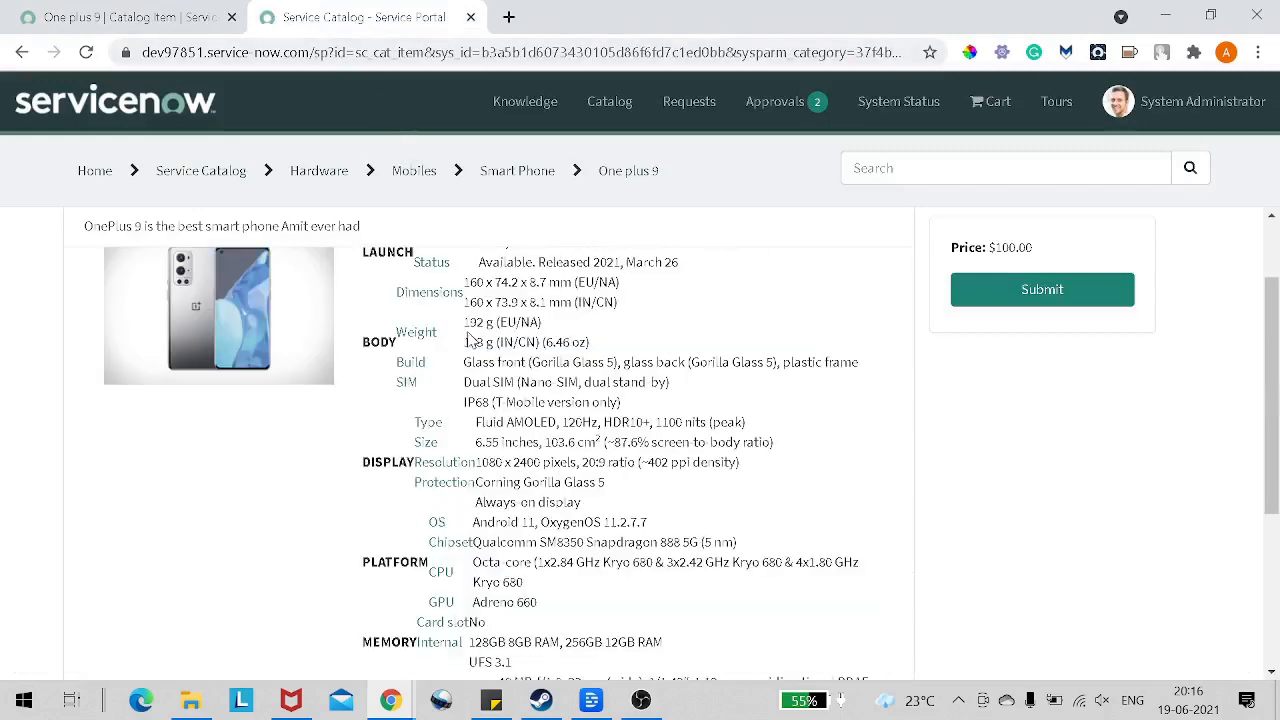
scroll(460, 320, down, 3)
scroll(470, 340, up, 4)
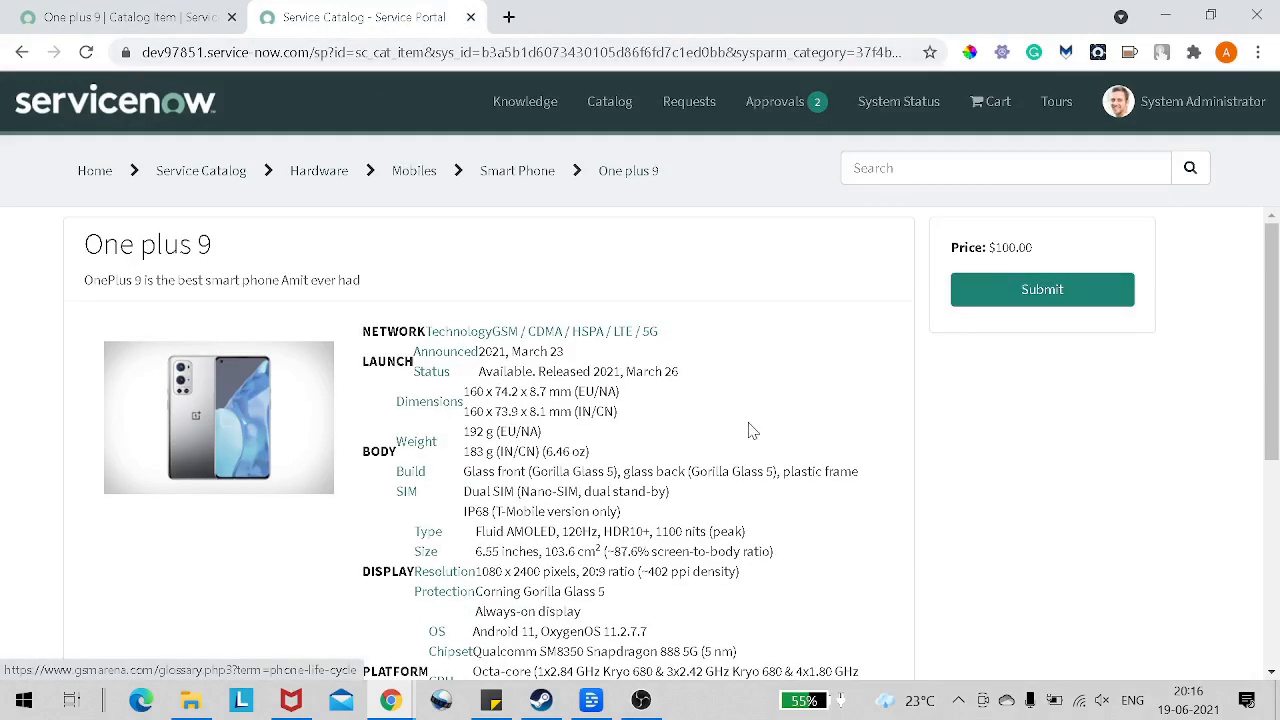
Step: Examine the internal memory and RAM variants in the One plus 9 specifications on the portal page
scroll(749, 429, down, 4)
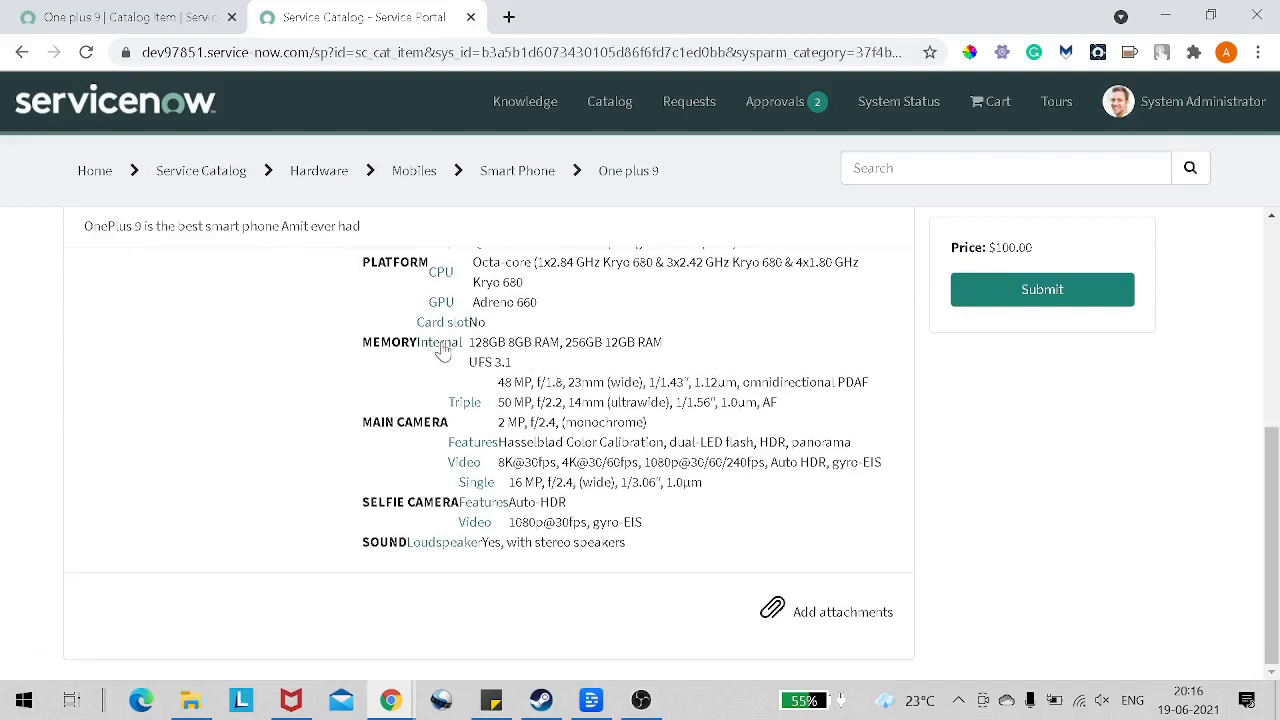
drag(474, 342, 646, 342)
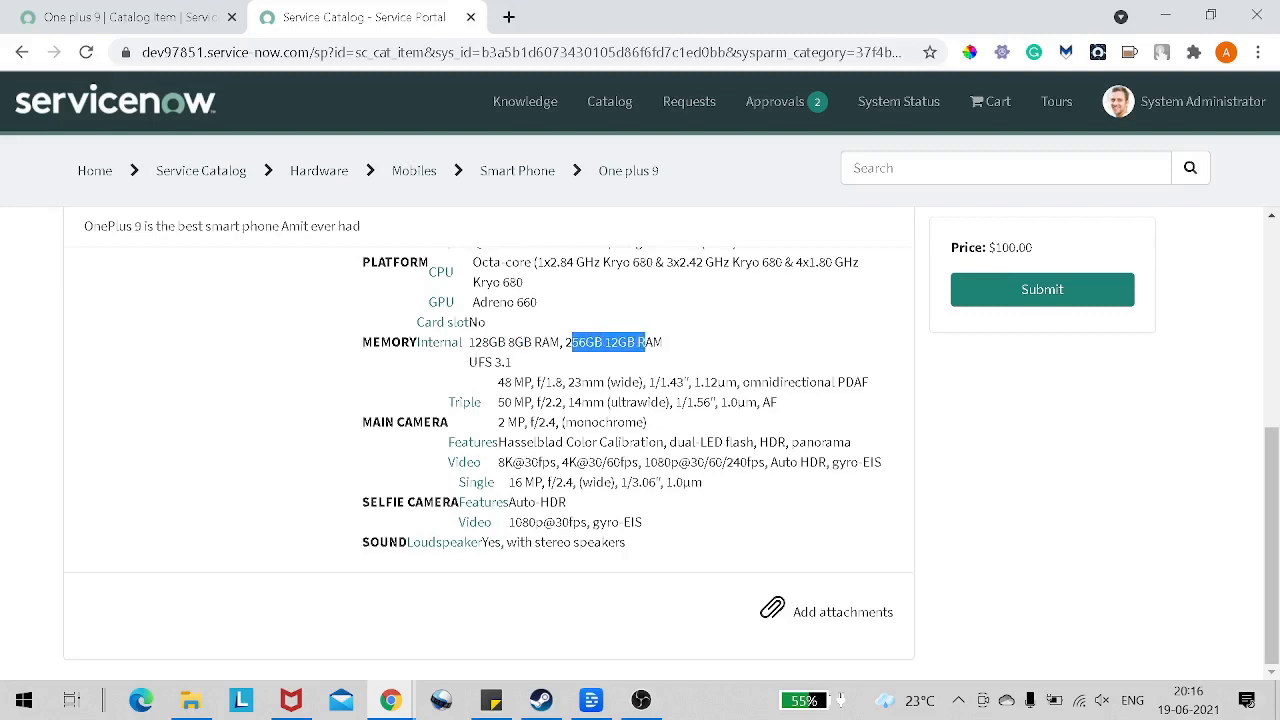
click(675, 348)
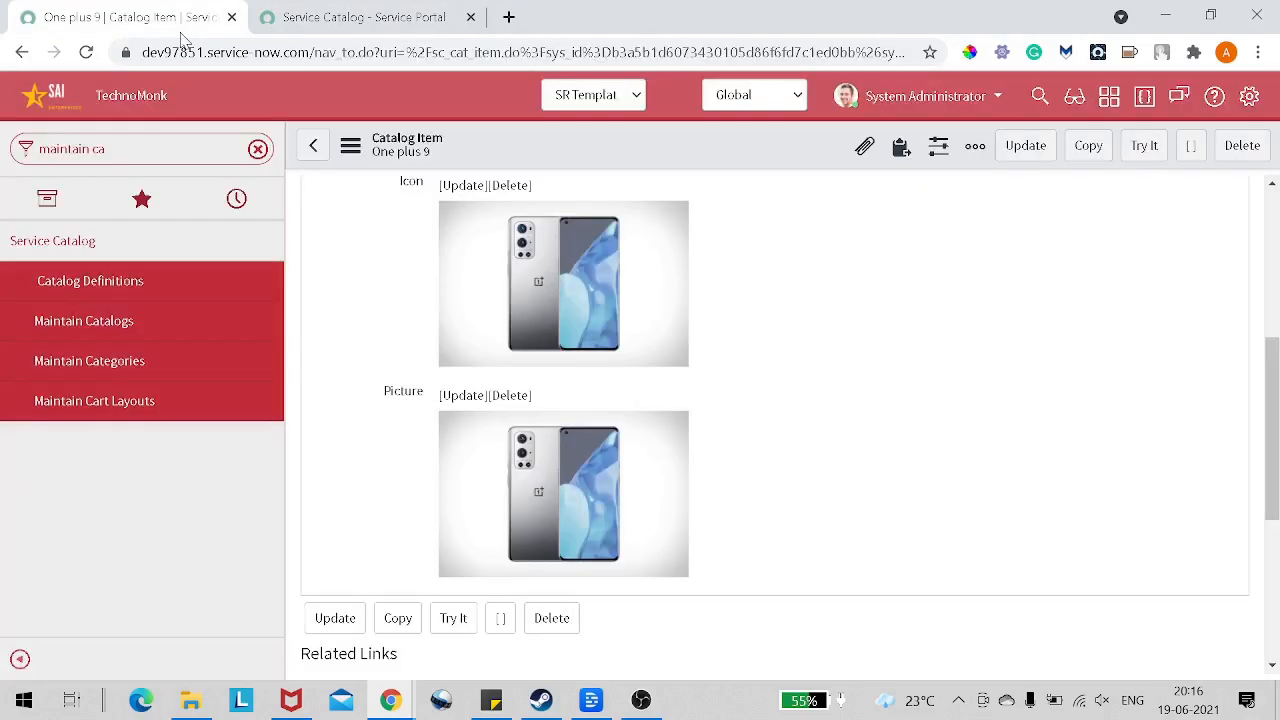
Step: Return to the One plus 9 catalog item record and bring up its Variables related list
click(184, 18)
scroll(370, 288, down, 3)
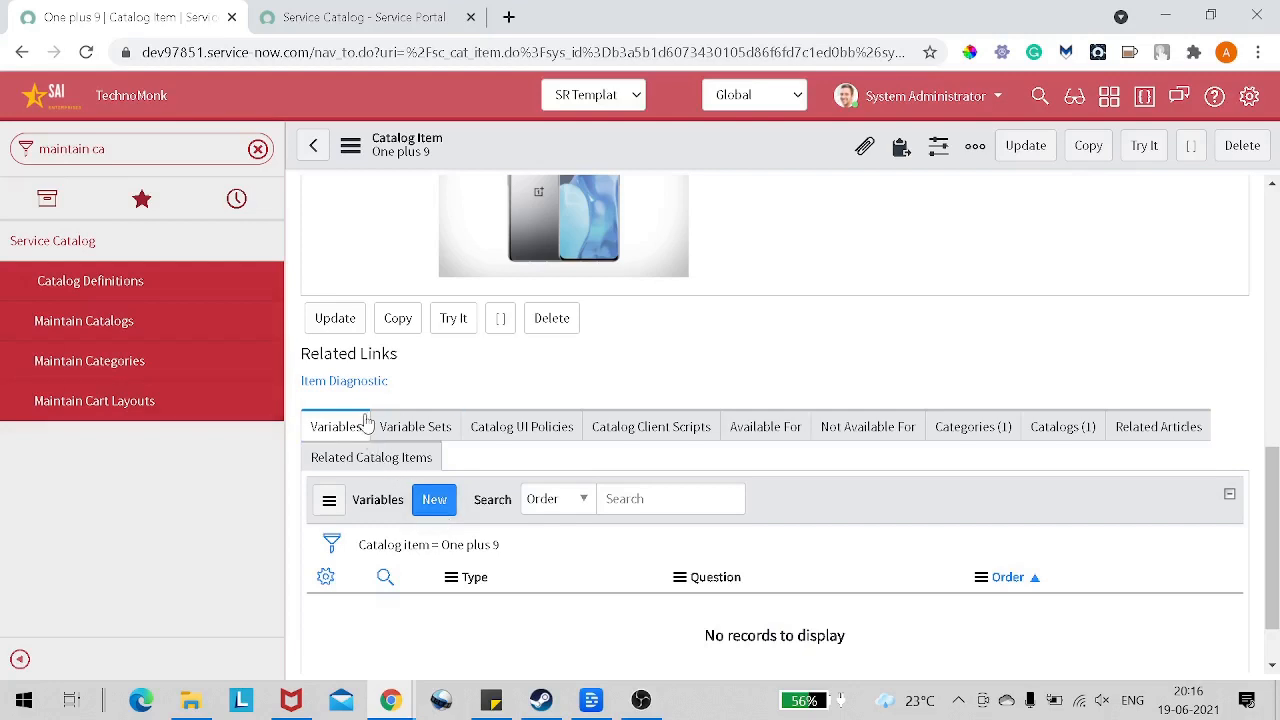
Step: Create a new variable for the One plus 9 item with the question Name of Buyer and the name name_of_buyer
click(440, 506)
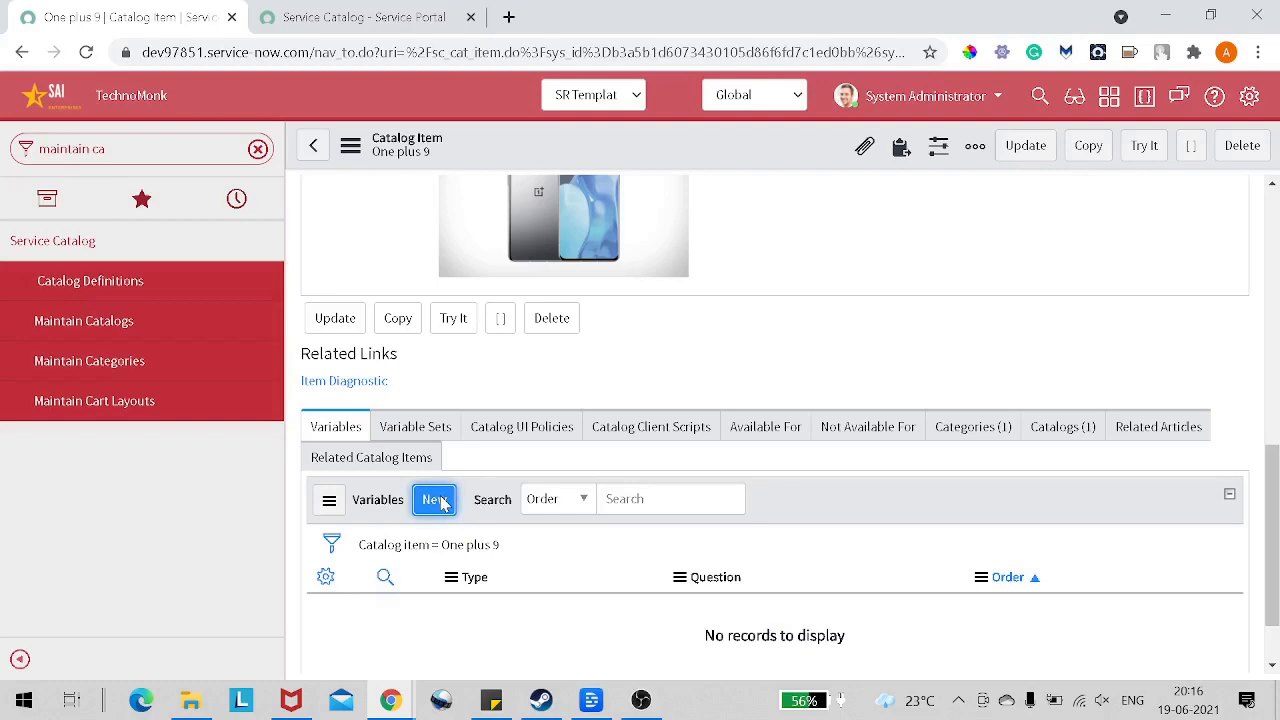
scroll(703, 450, down, 1)
scroll(703, 450, up, 5)
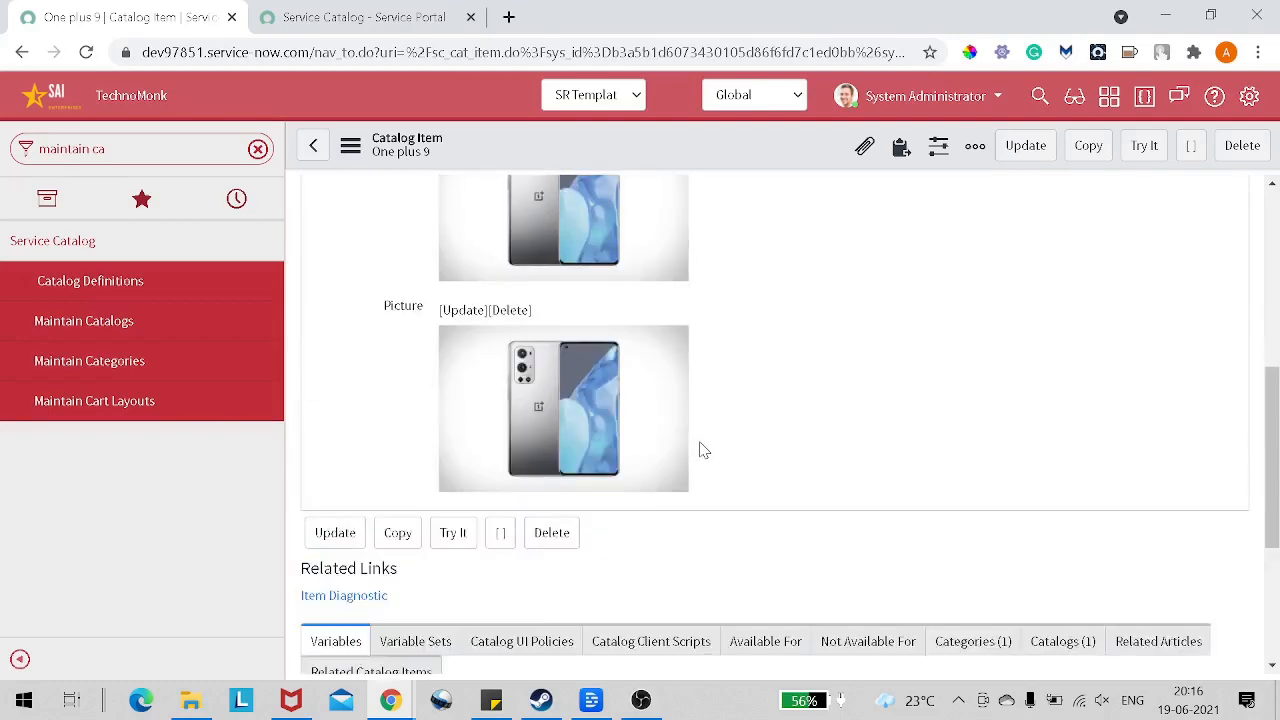
scroll(703, 450, down, 3)
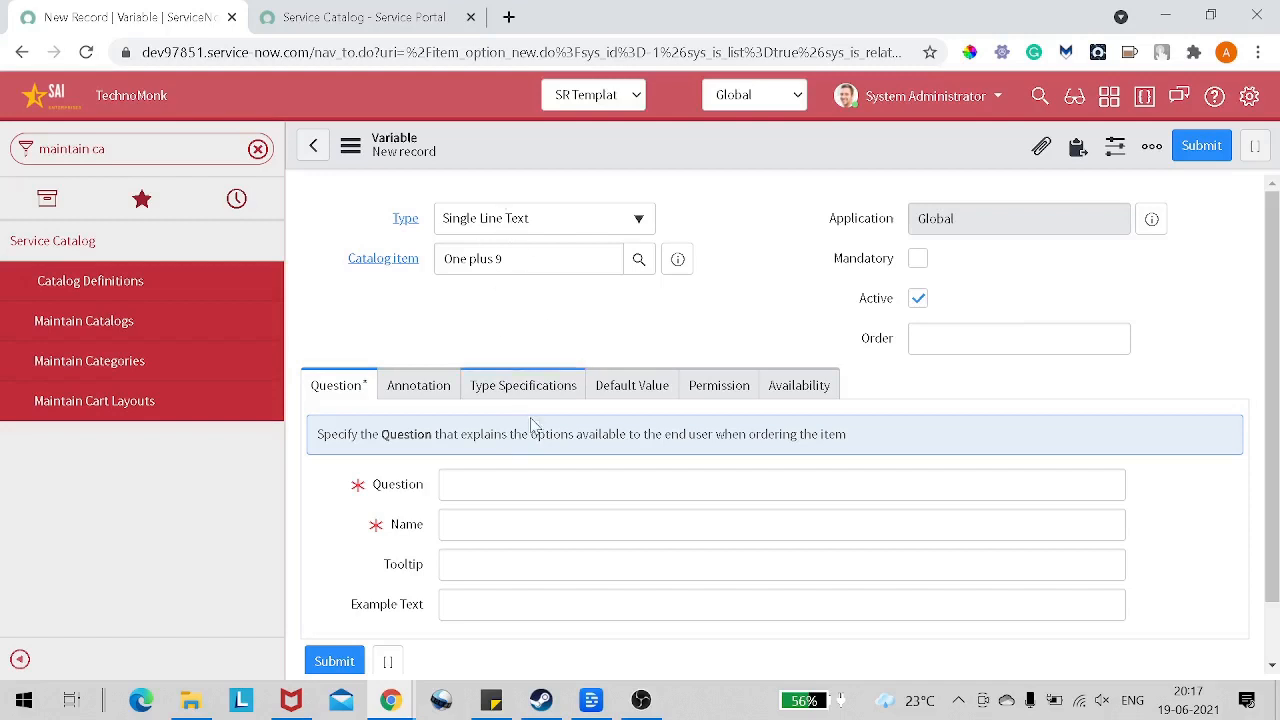
click(447, 485)
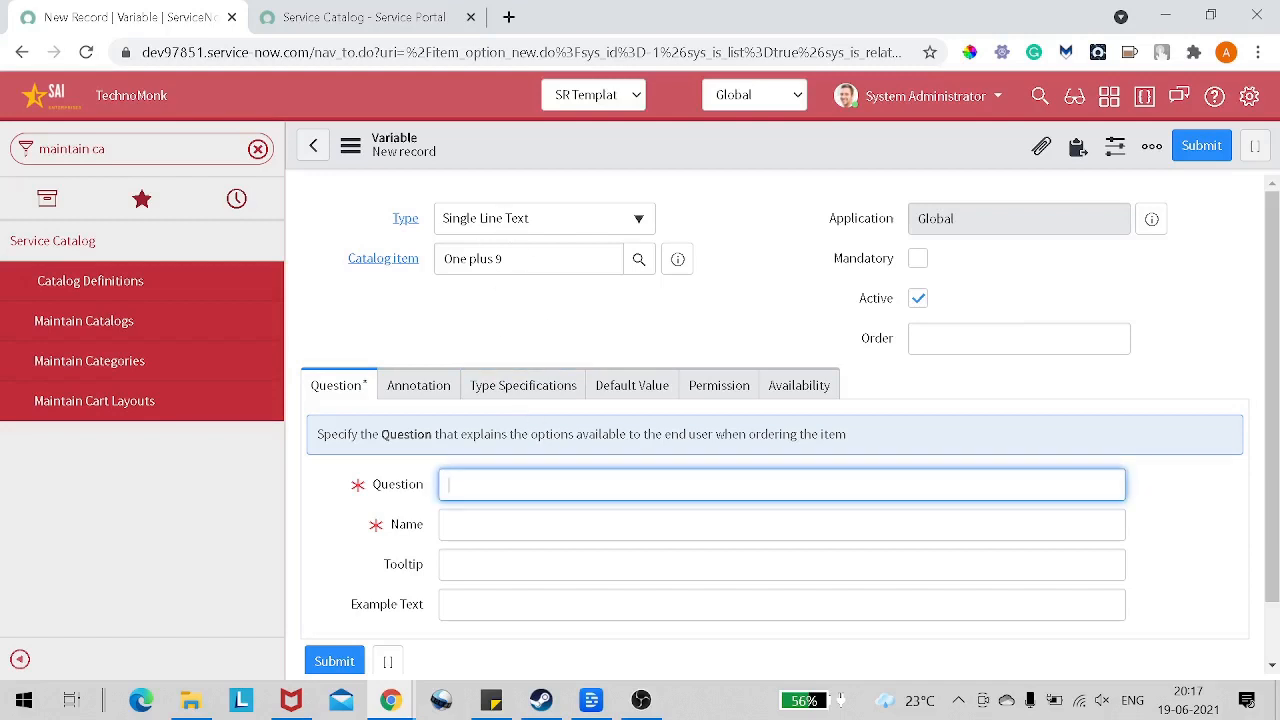
text(Name of Buyer)
click(551, 516)
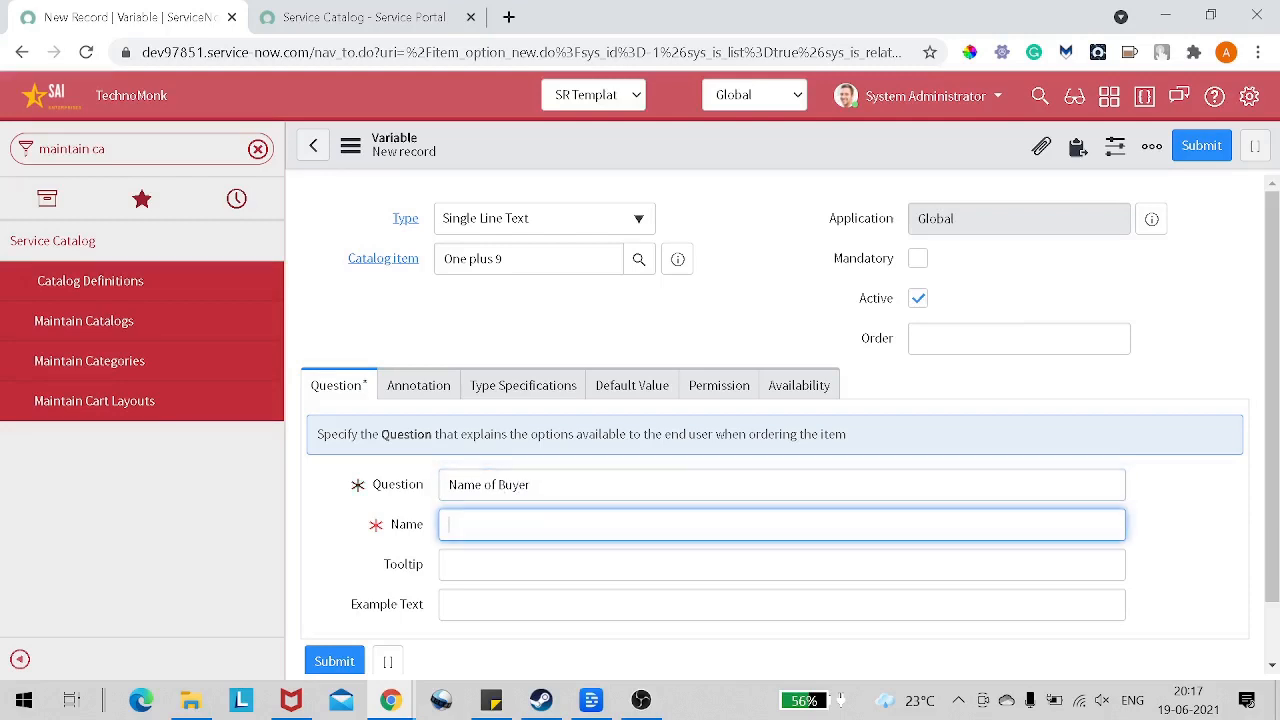
key(Tab)
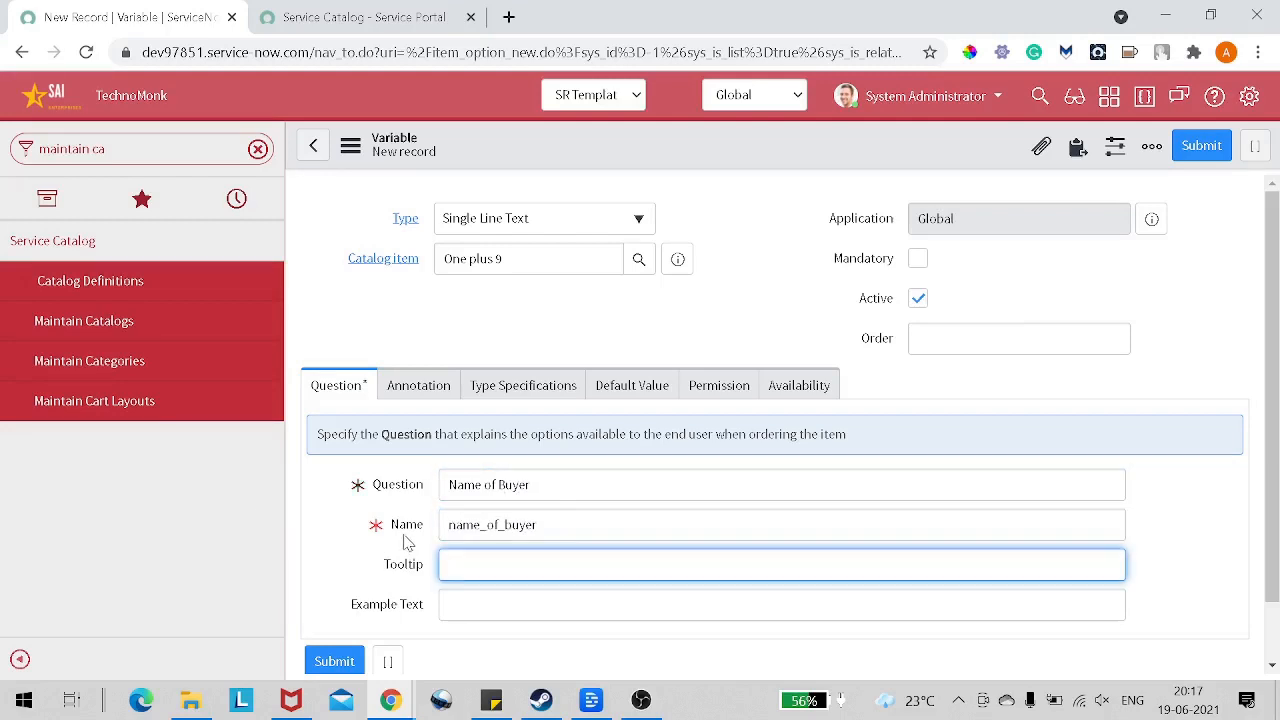
key(shift+Tab)
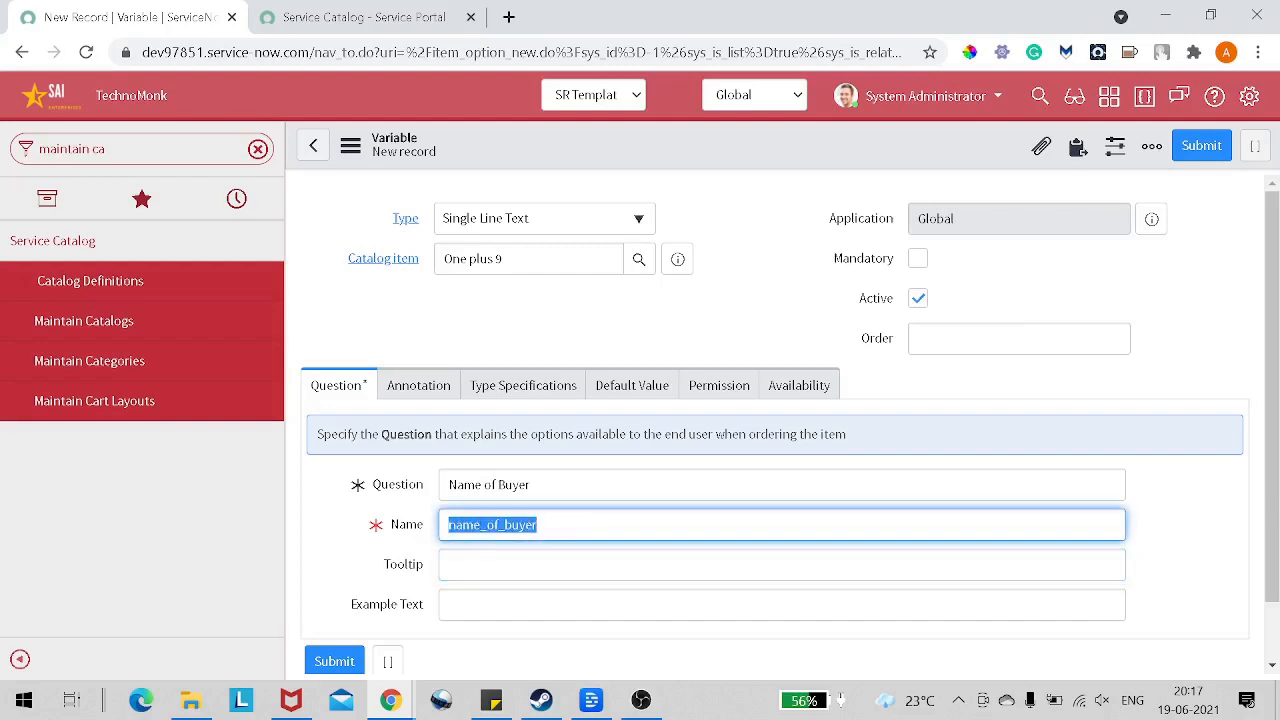
Step: Set the variable's tooltip to "Please give your name"
scroll(455, 480, down, 2)
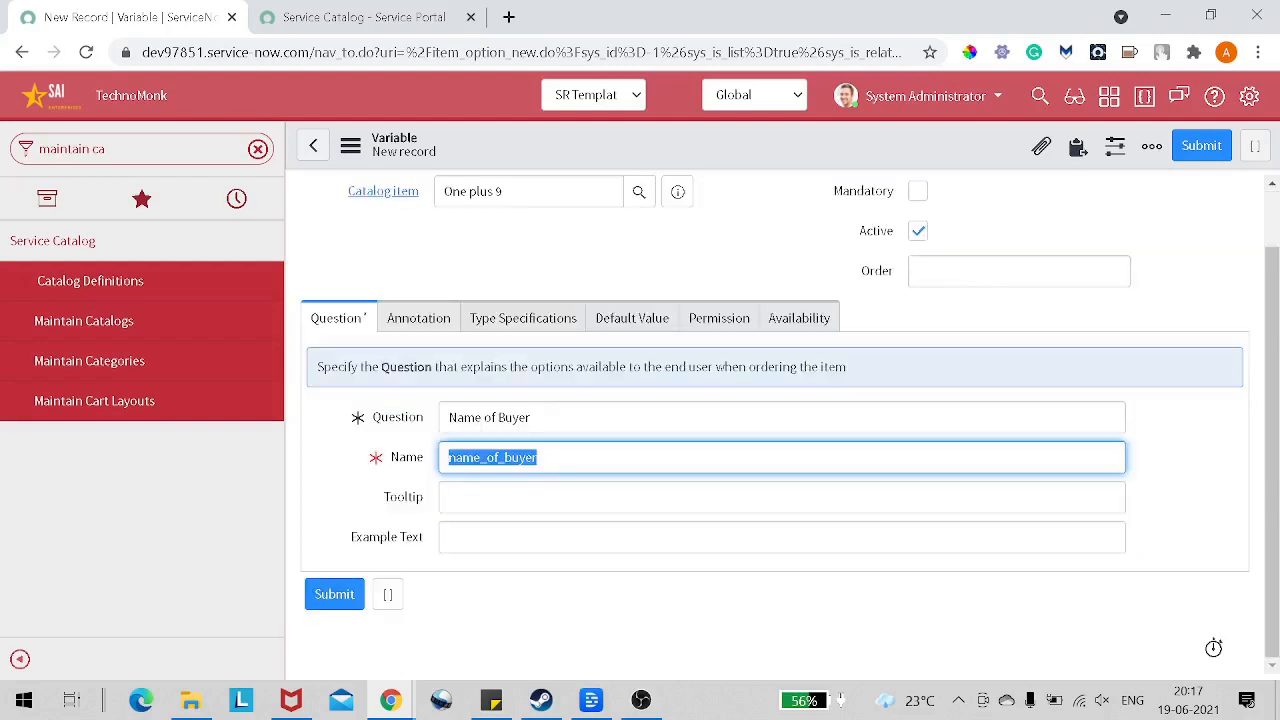
key(Tab)
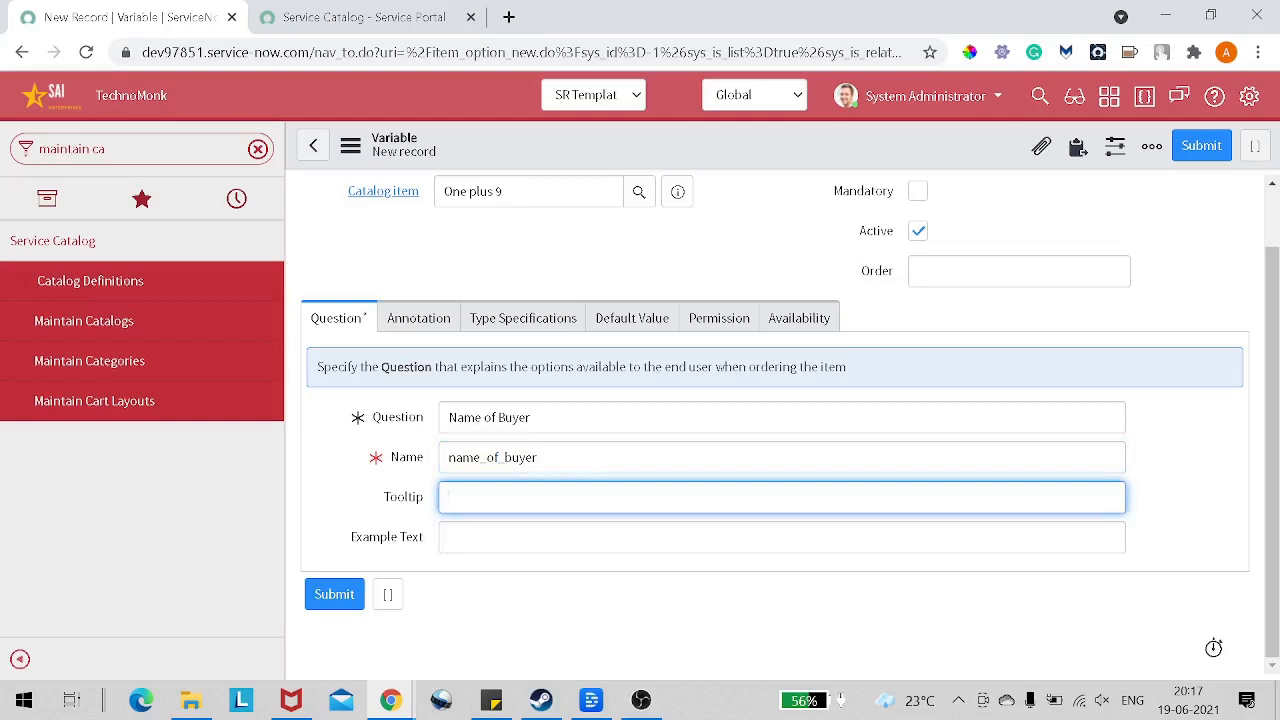
text(Please give your name)
Step: Enter a sample buyer's full name as the variable's example text
click(449, 537)
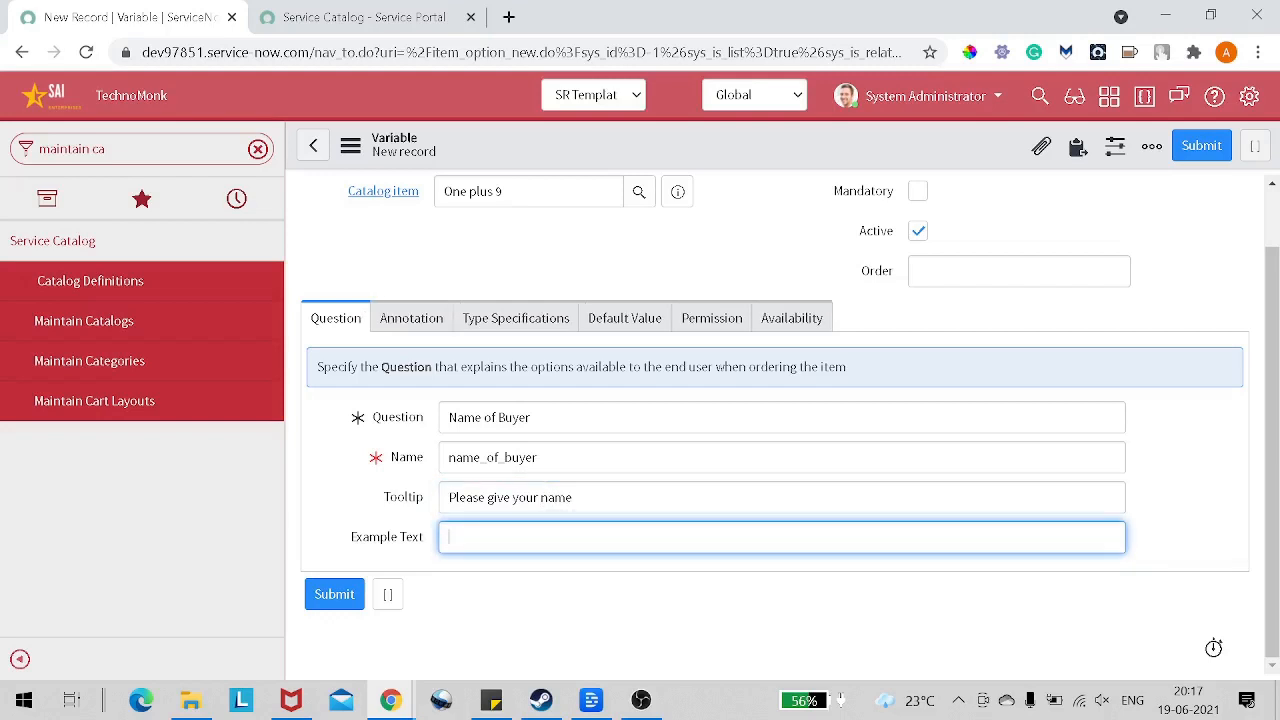
Step: Set the buyer name variable's order to 100 and submit the record
scroll(1043, 198, up, 1)
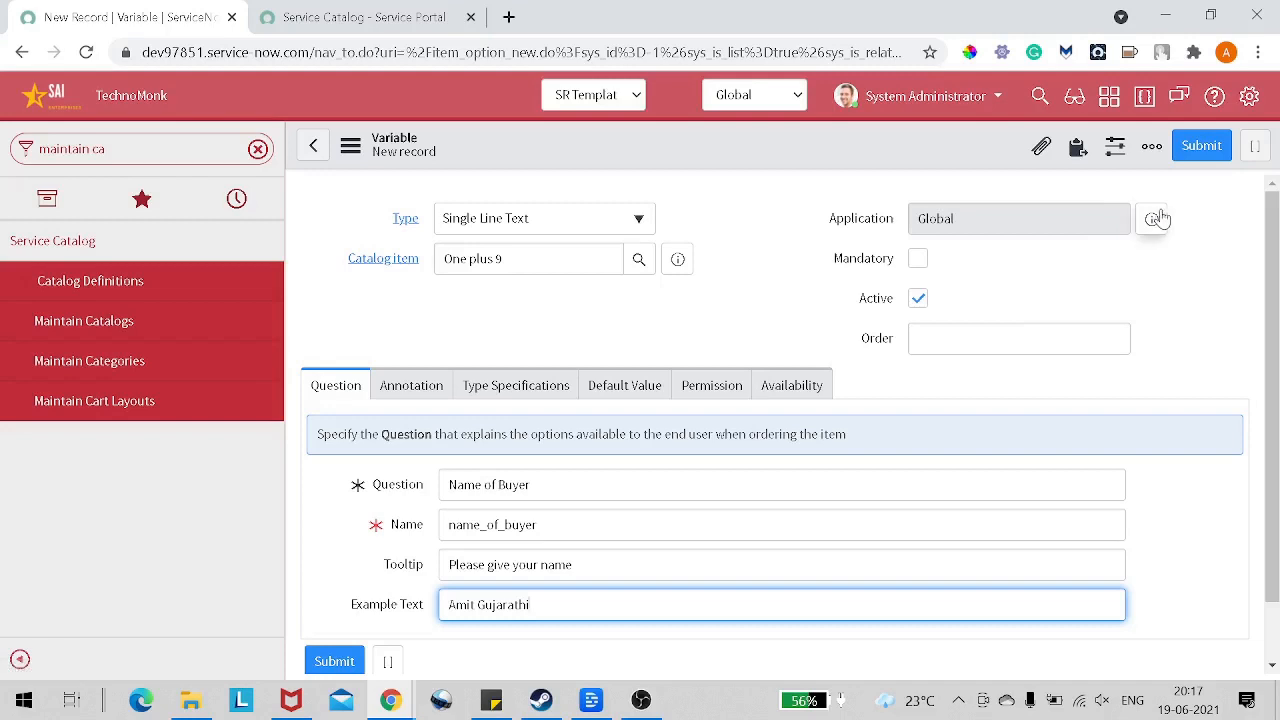
click(1020, 339)
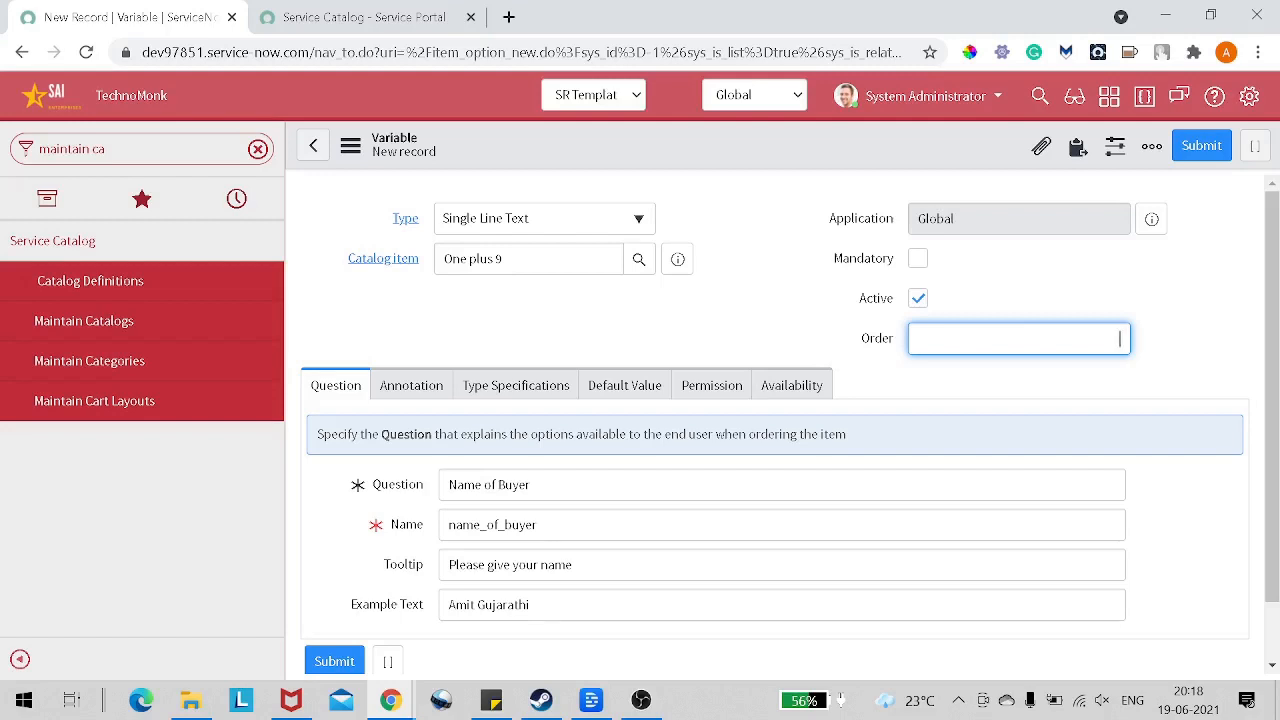
text(100)
click(1214, 146)
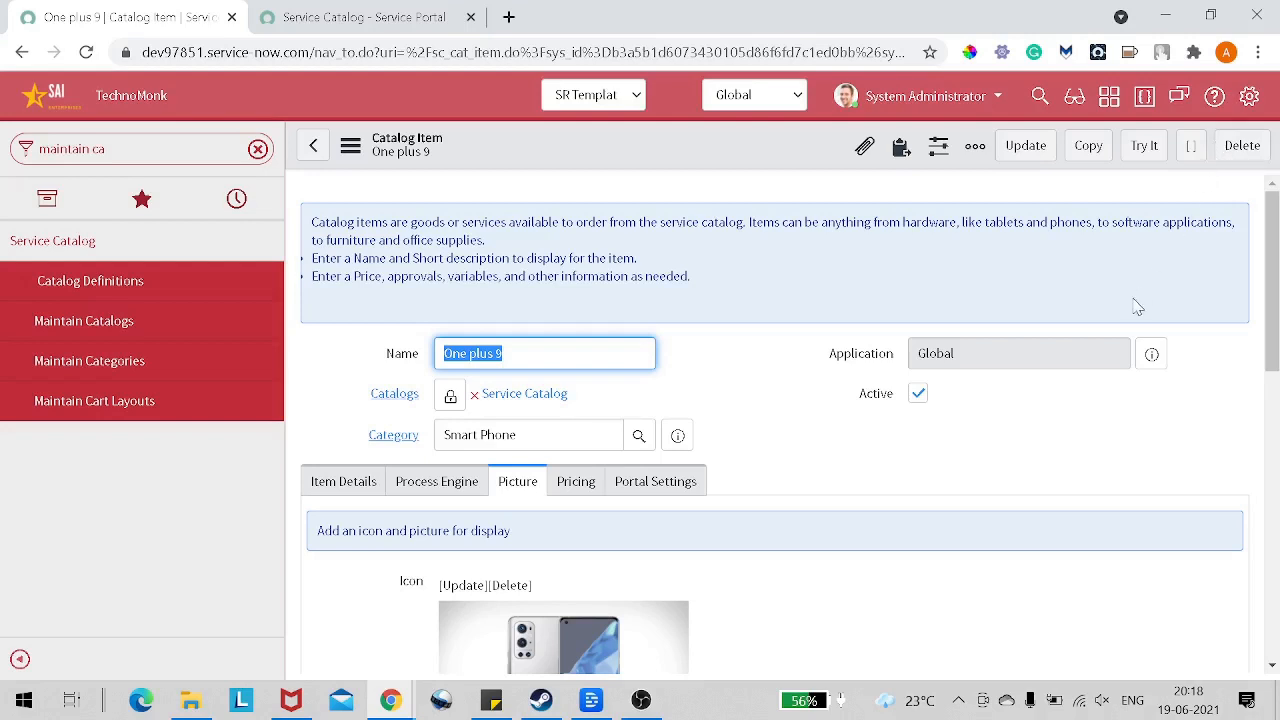
Step: Start another new variable for the One plus 9 item and set its type to Select Box
scroll(1010, 322, down, 1)
scroll(1010, 322, down, 6)
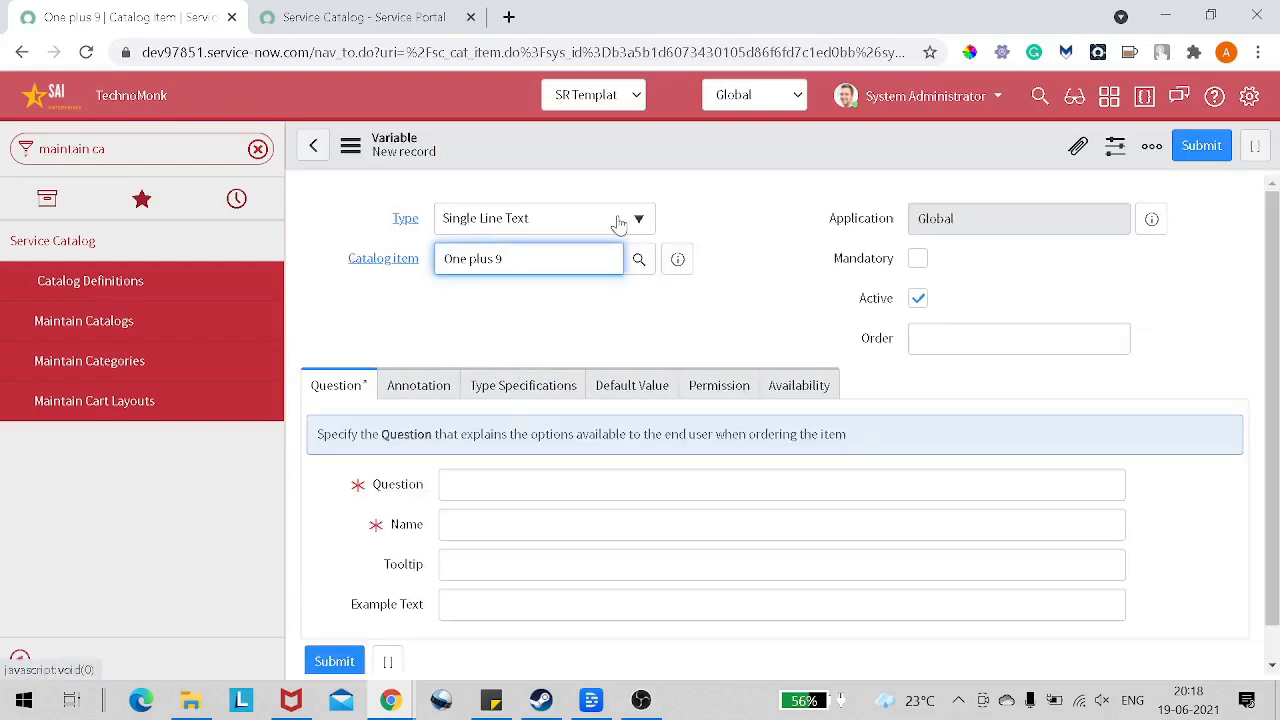
click(618, 223)
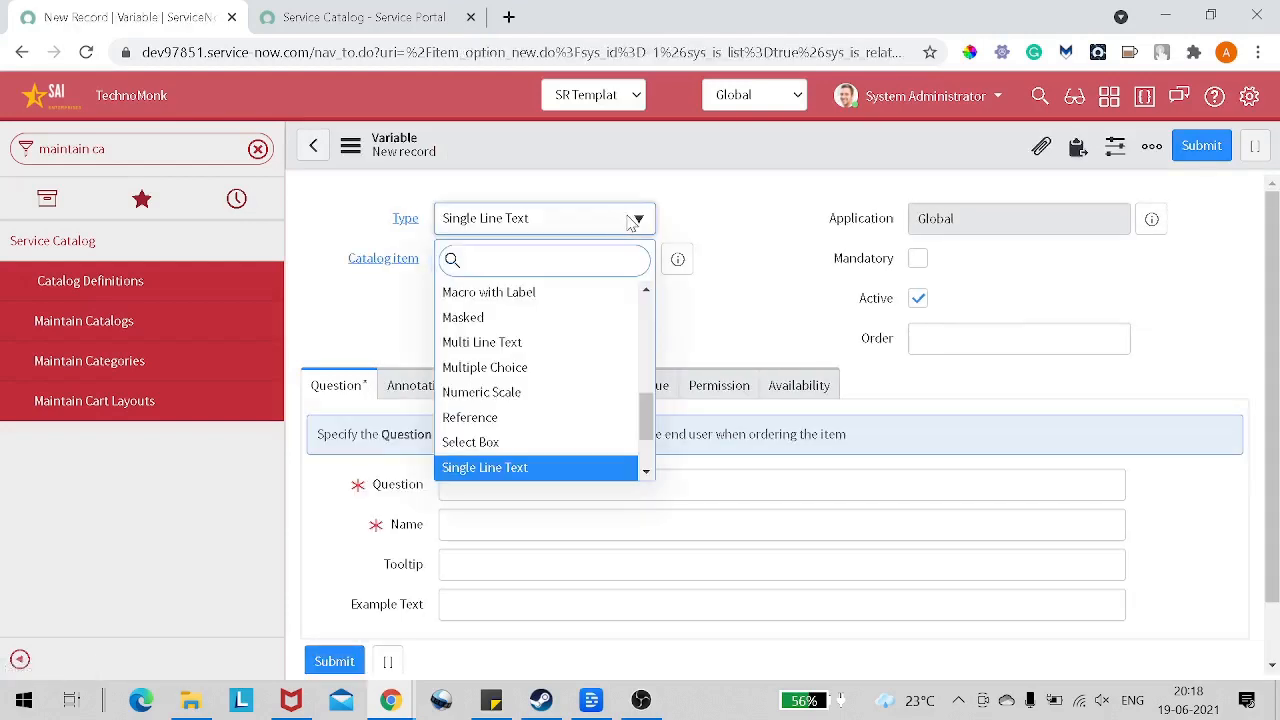
text(sle)
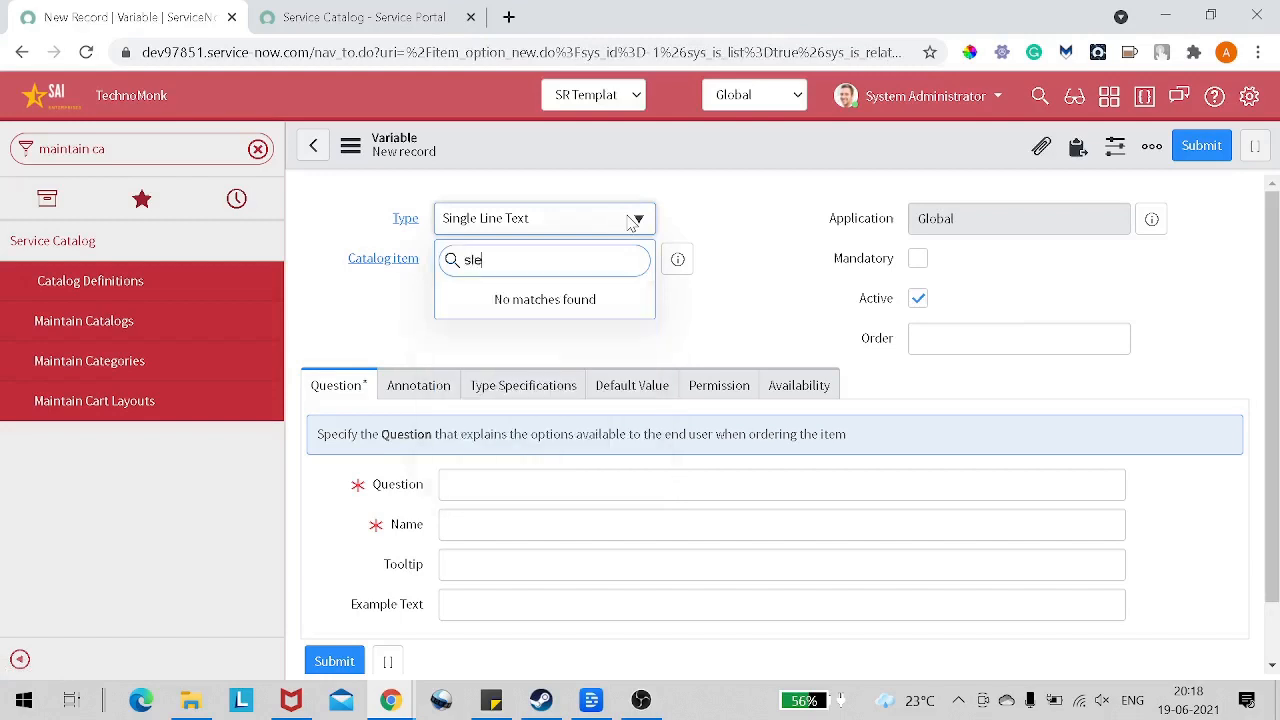
key(BackSpace)
key(BackSpace)
text(l)
key(BackSpace)
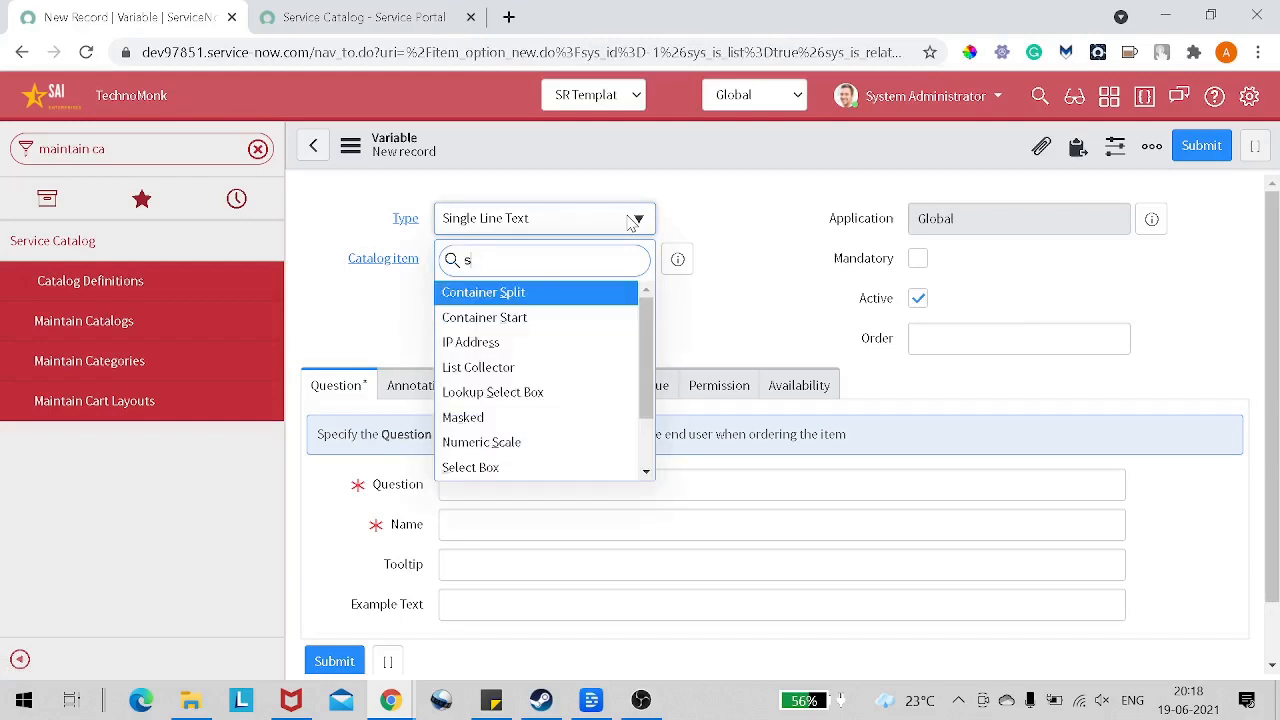
text(ele)
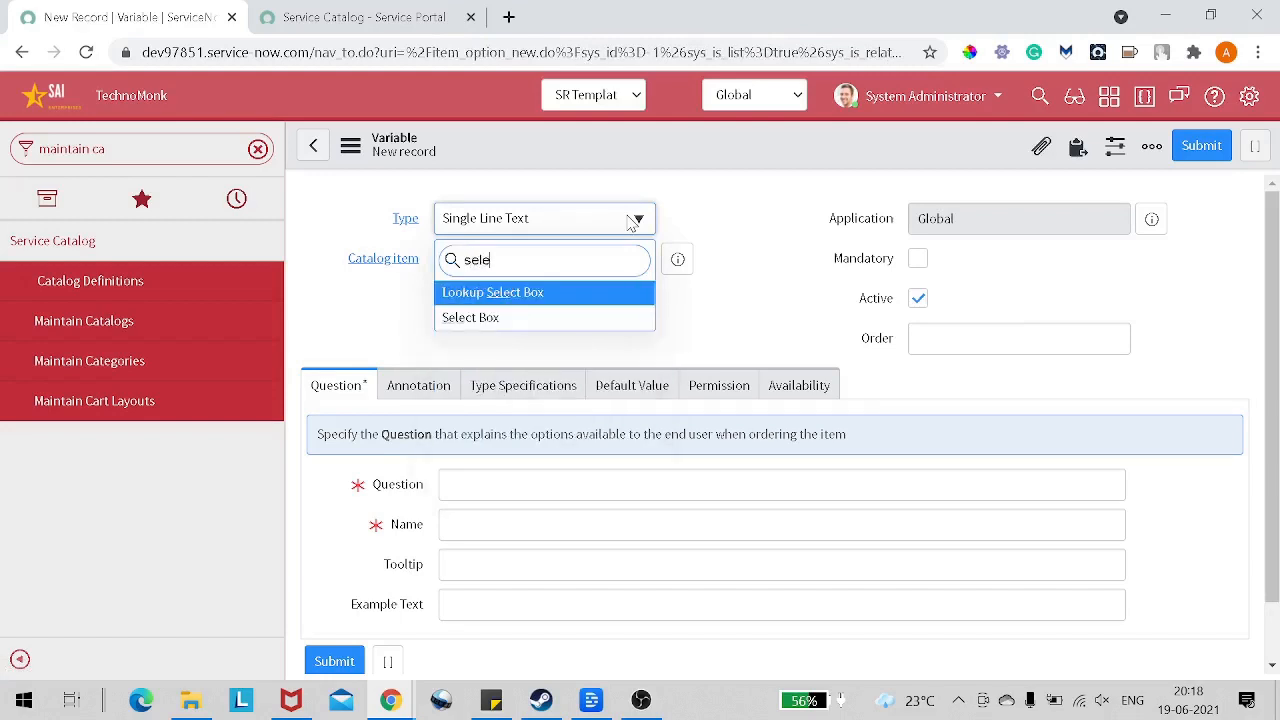
click(565, 318)
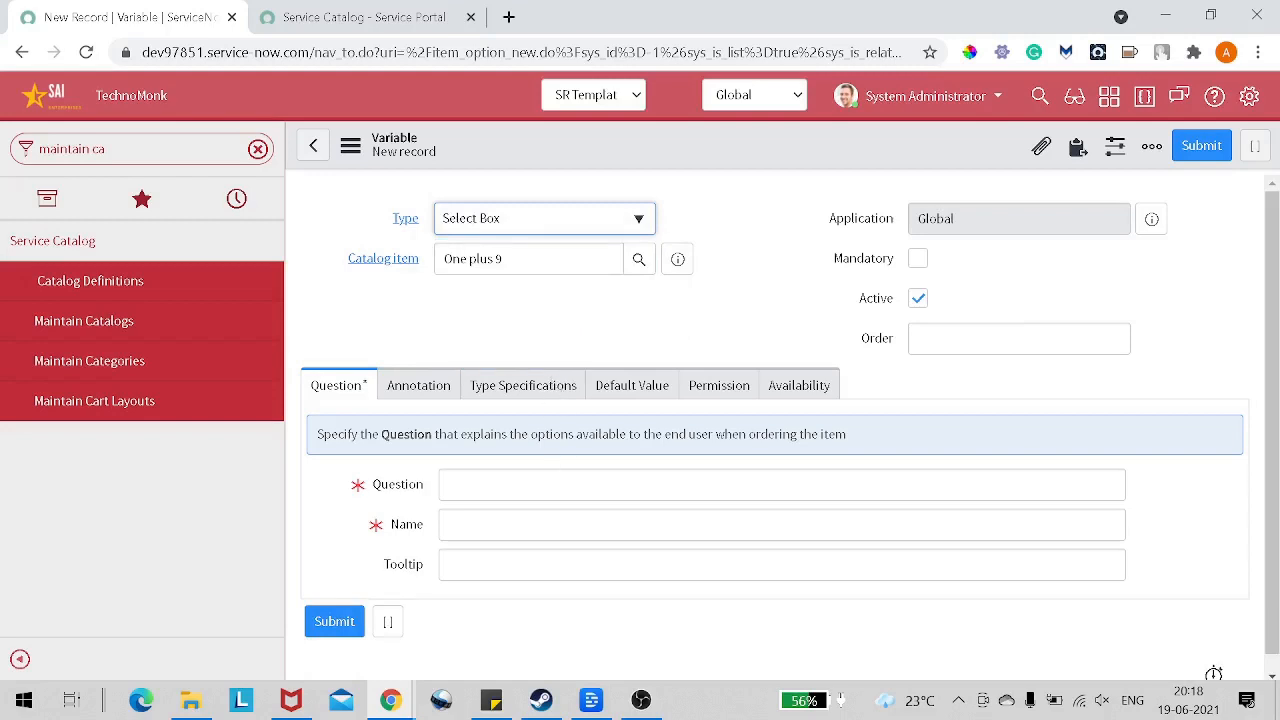
Step: Give the select box variable the question Colour and the name colour, and save it while staying on the record
click(540, 485)
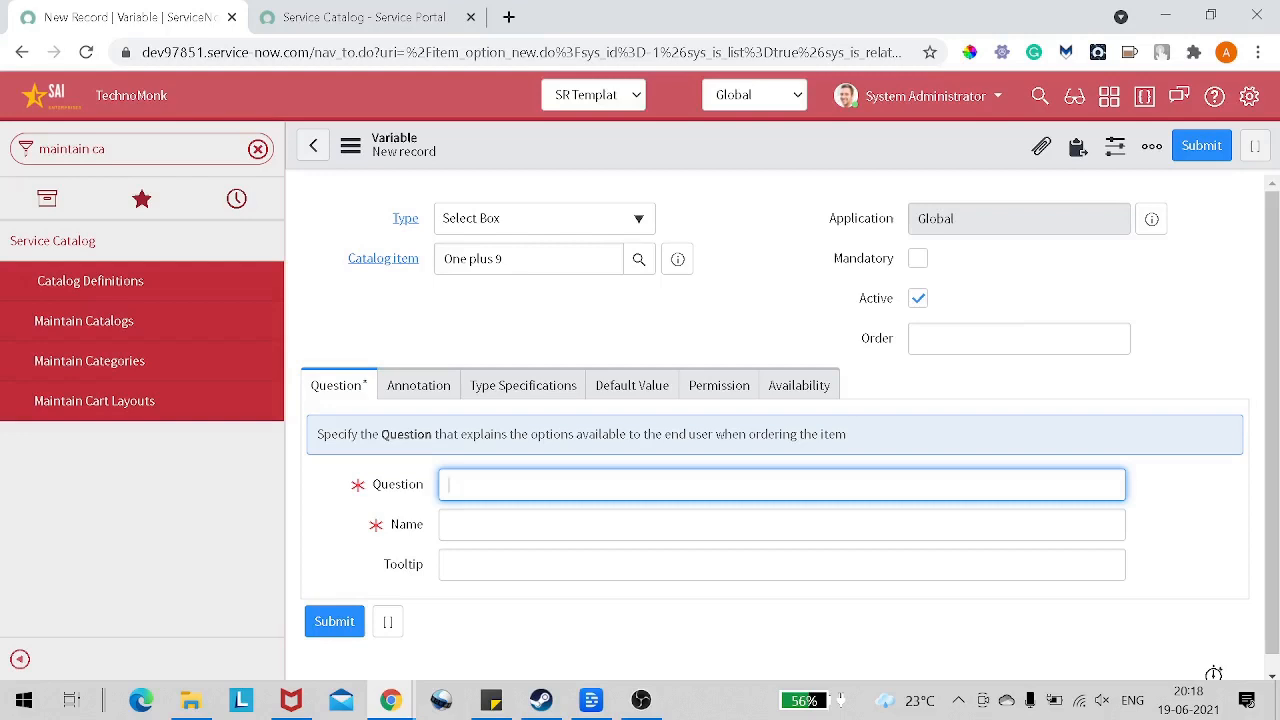
text(Colour)
key(Tab)
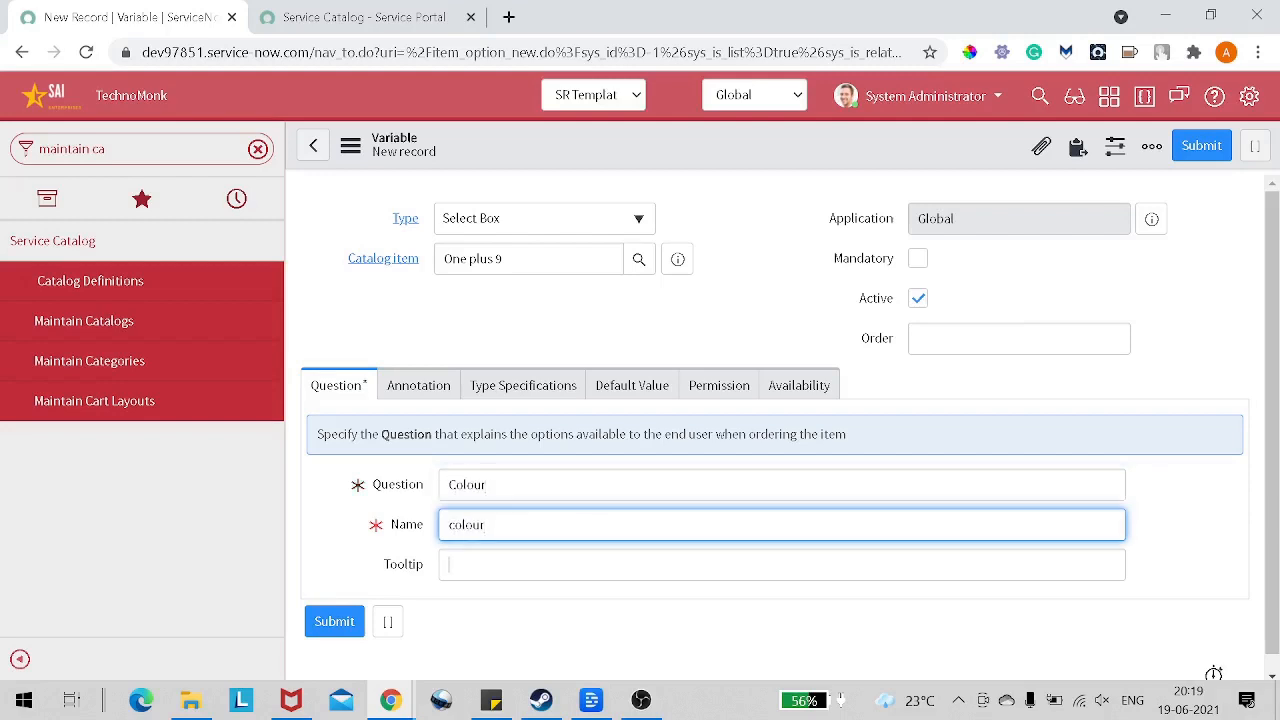
key(Tab)
right_click(603, 146)
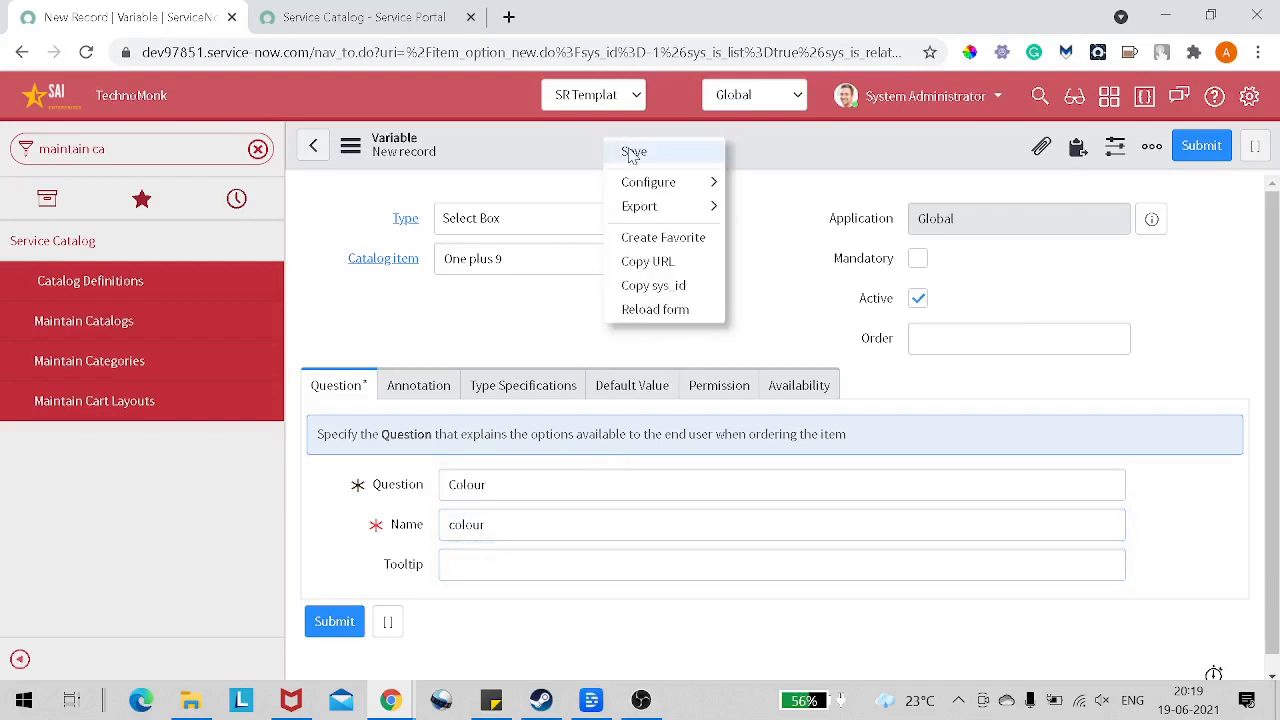
click(631, 156)
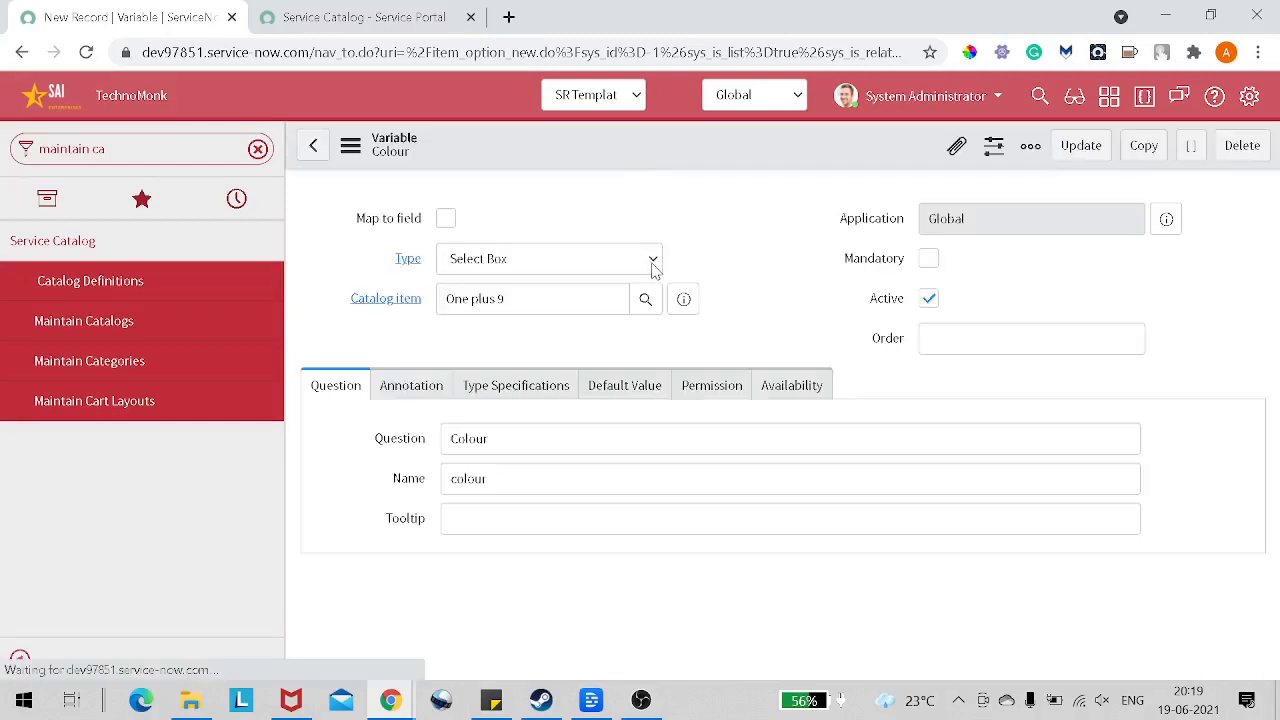
Step: Start a new question choice for the Colour variable and set its price to $20.00
scroll(654, 271, down, 2)
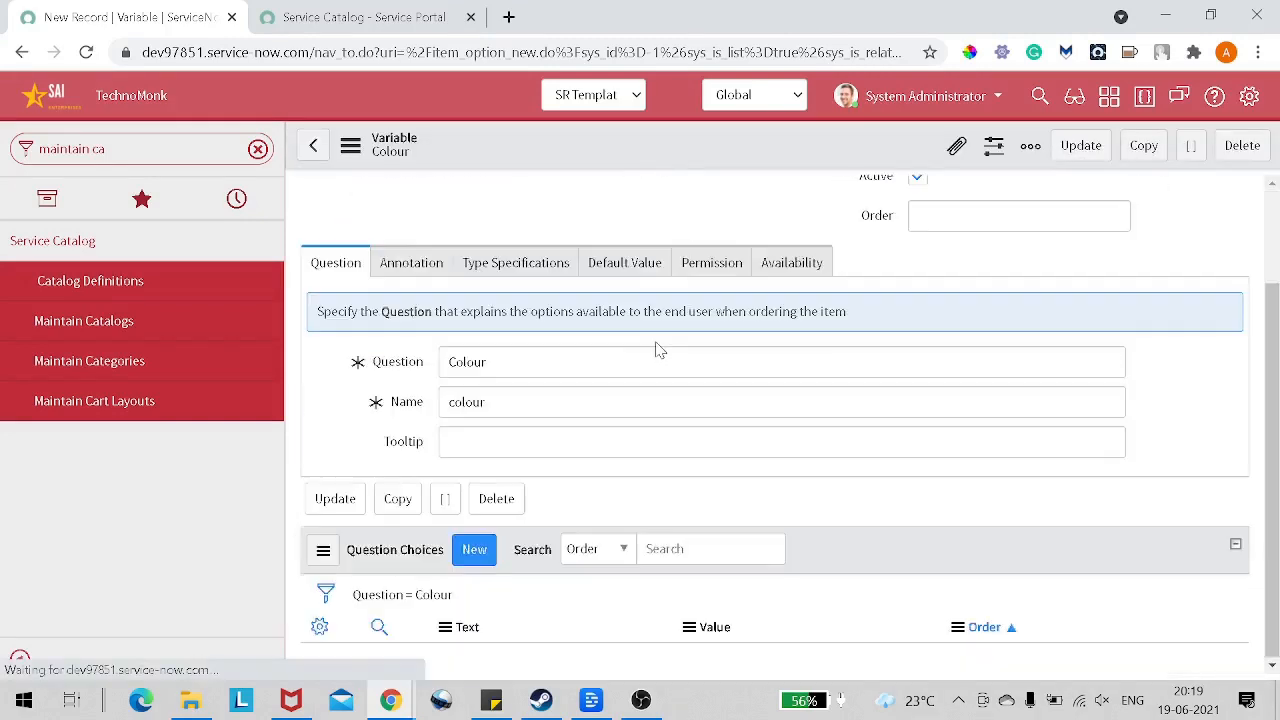
click(472, 550)
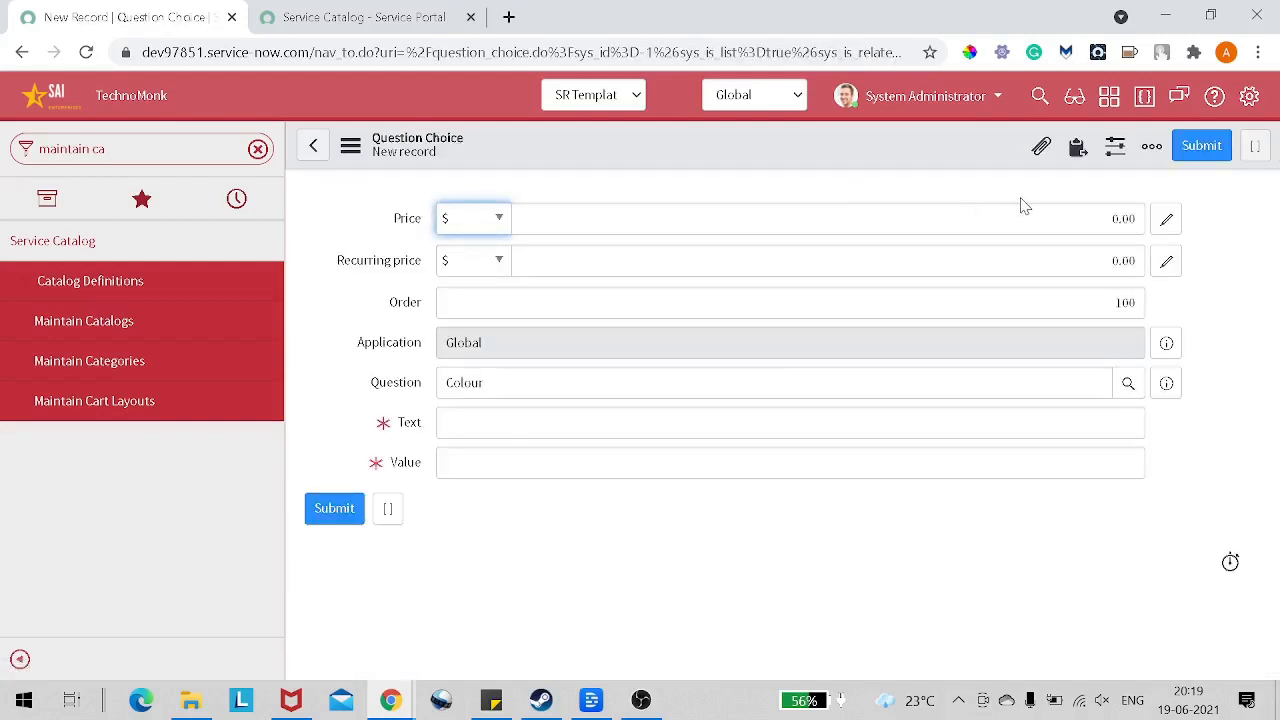
drag(1119, 218, 1112, 218)
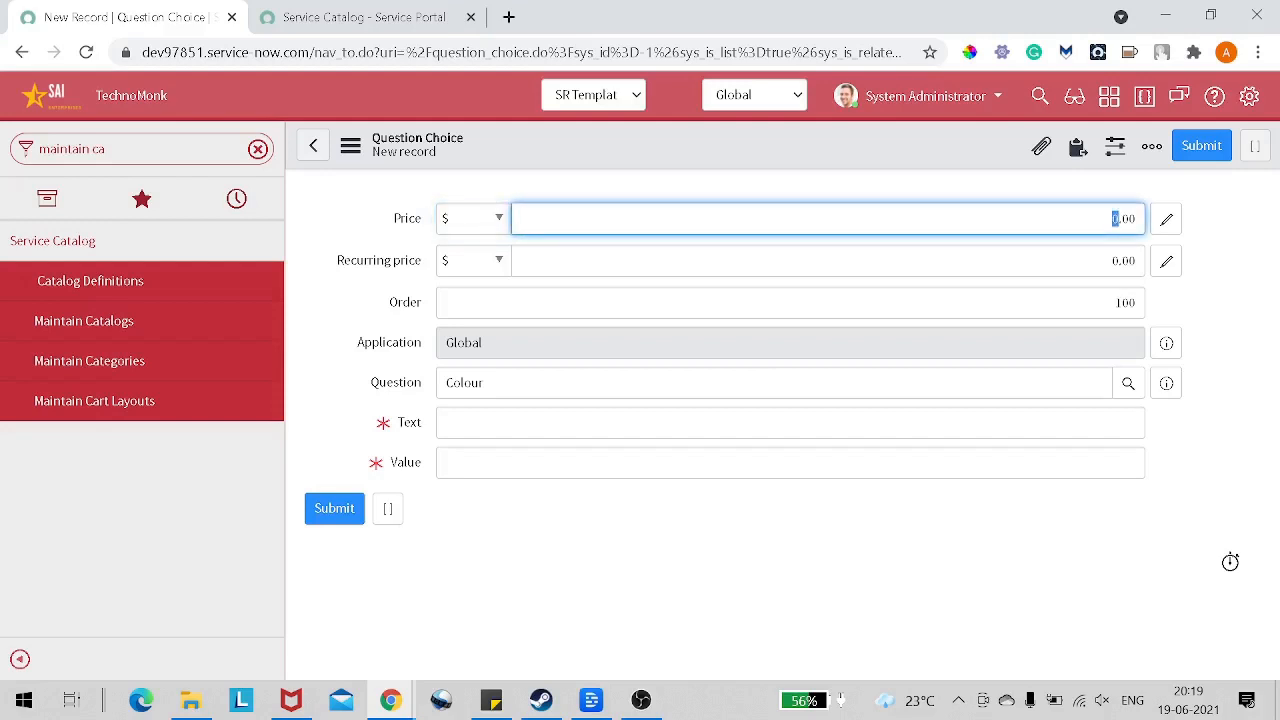
text(20)
key(Tab)
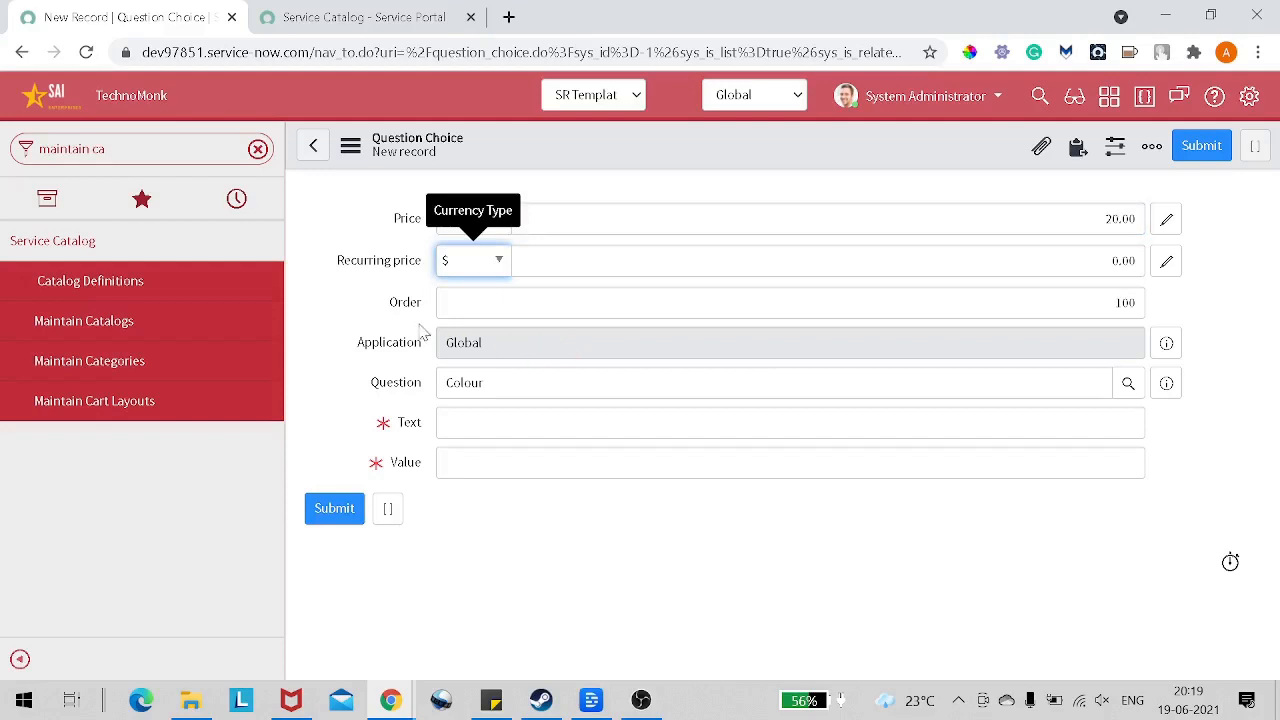
click(1126, 302)
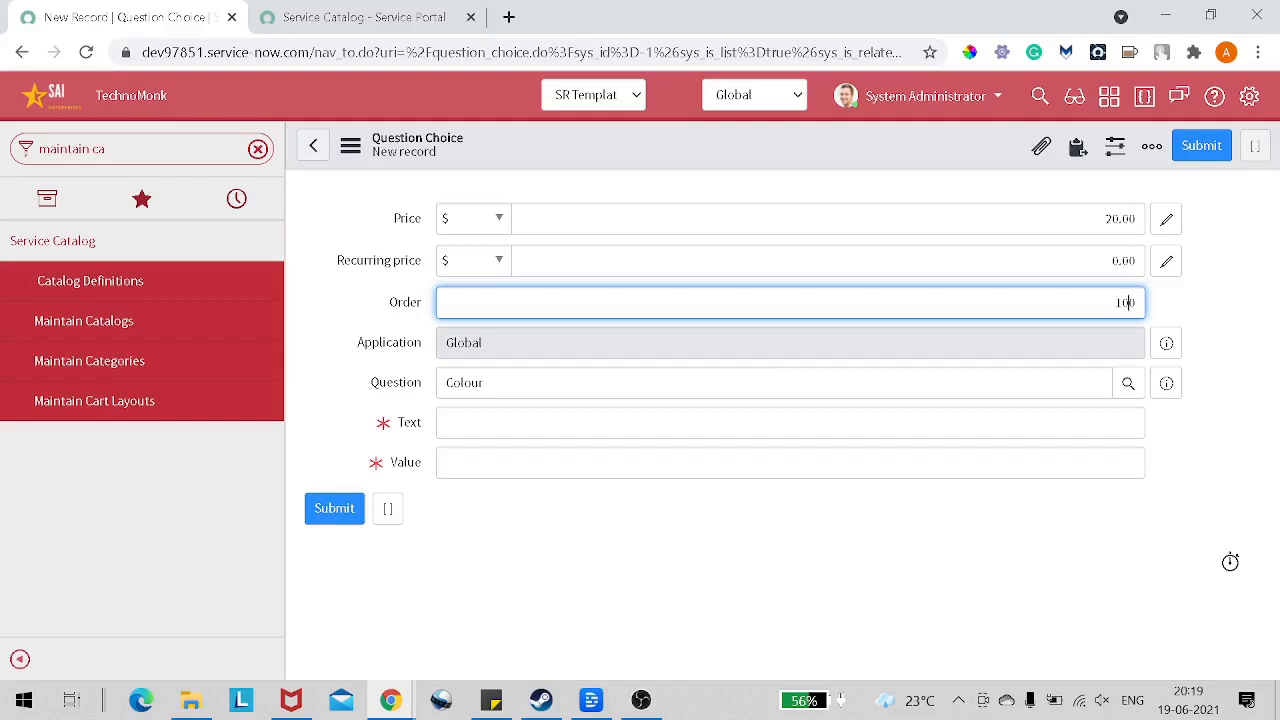
key(Tab)
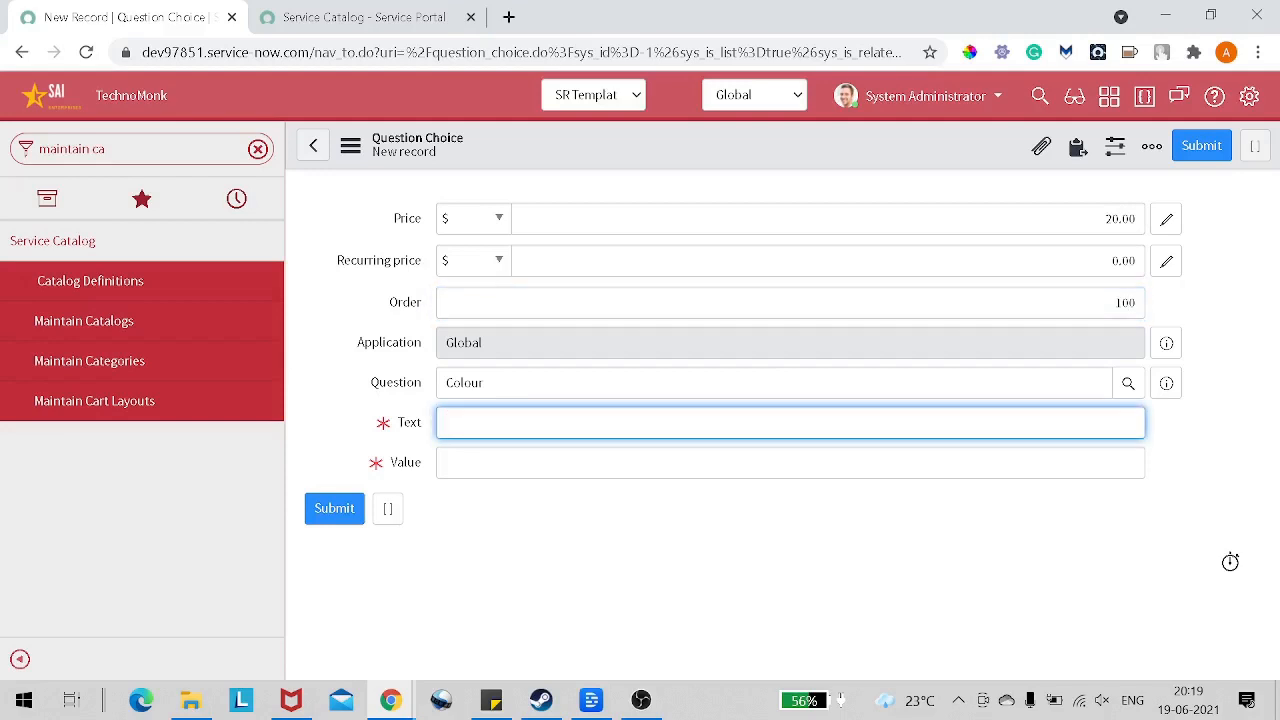
Step: Set the question choice's text to Blue and its value to blue, and save the record
text(Blue)
key(Tab)
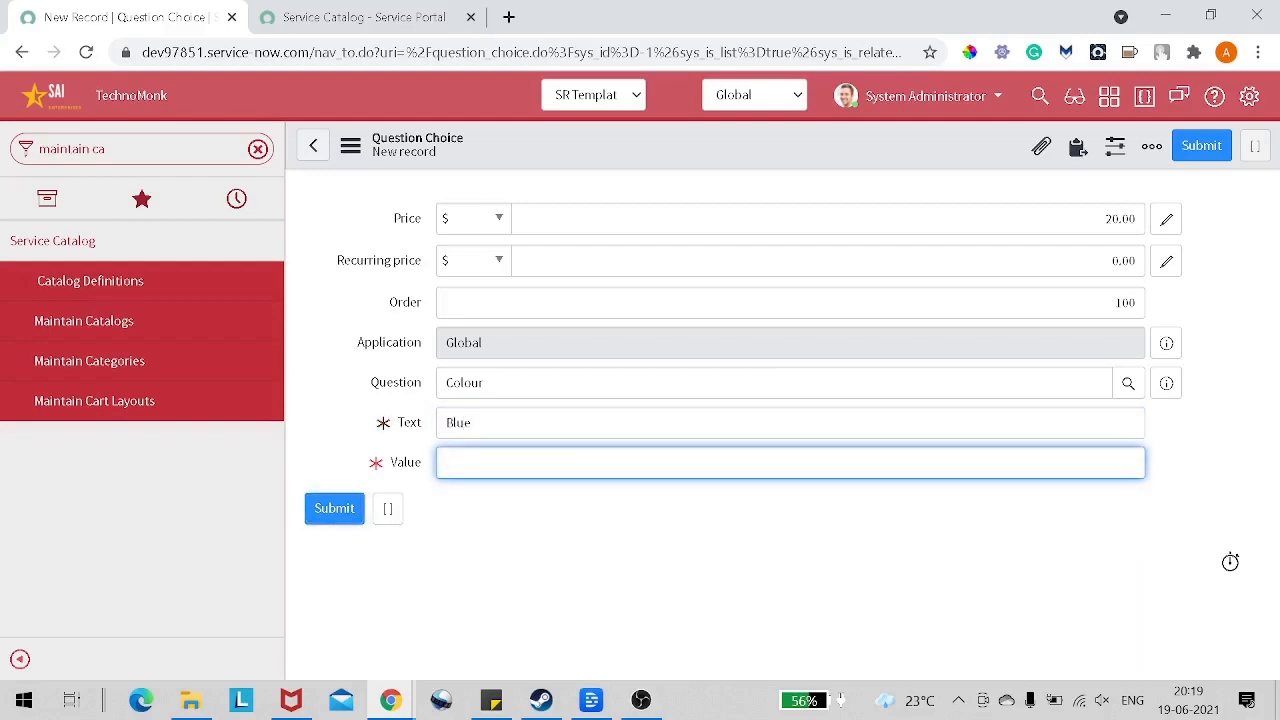
text(blue)
right_click(775, 158)
click(797, 163)
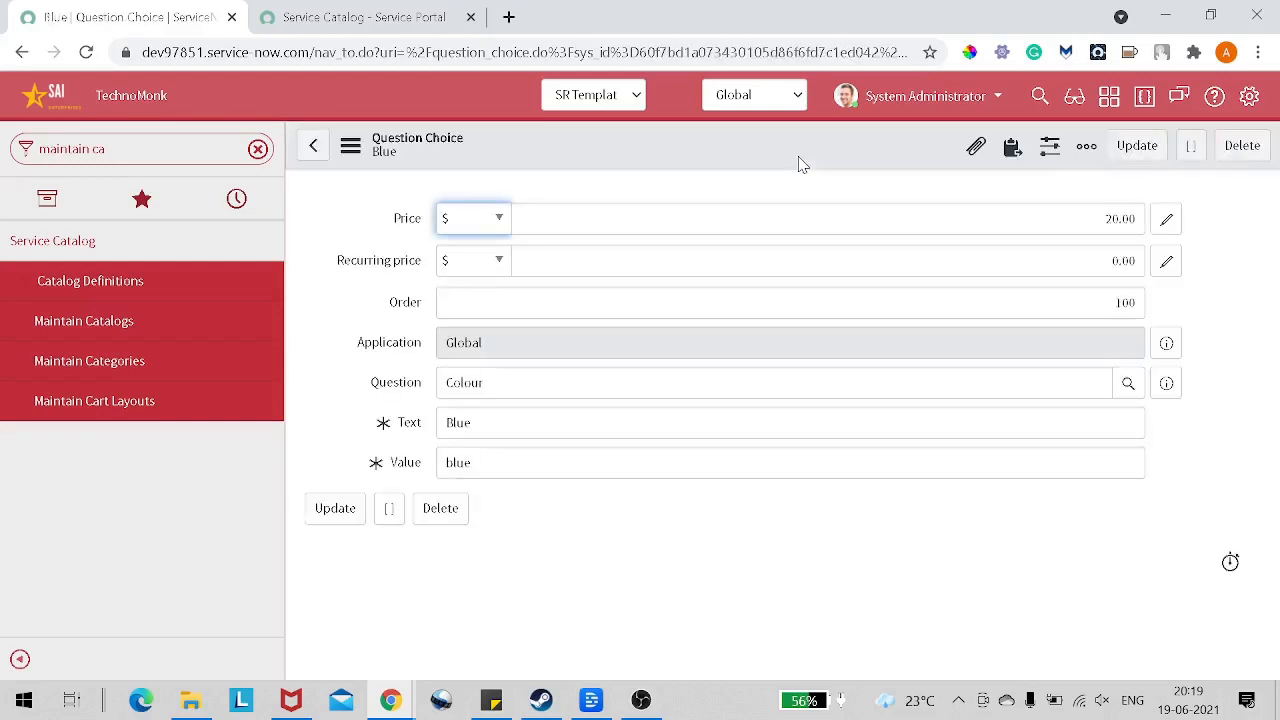
Step: Replace the text in the open Colour question choice with Black
right_click(798, 163)
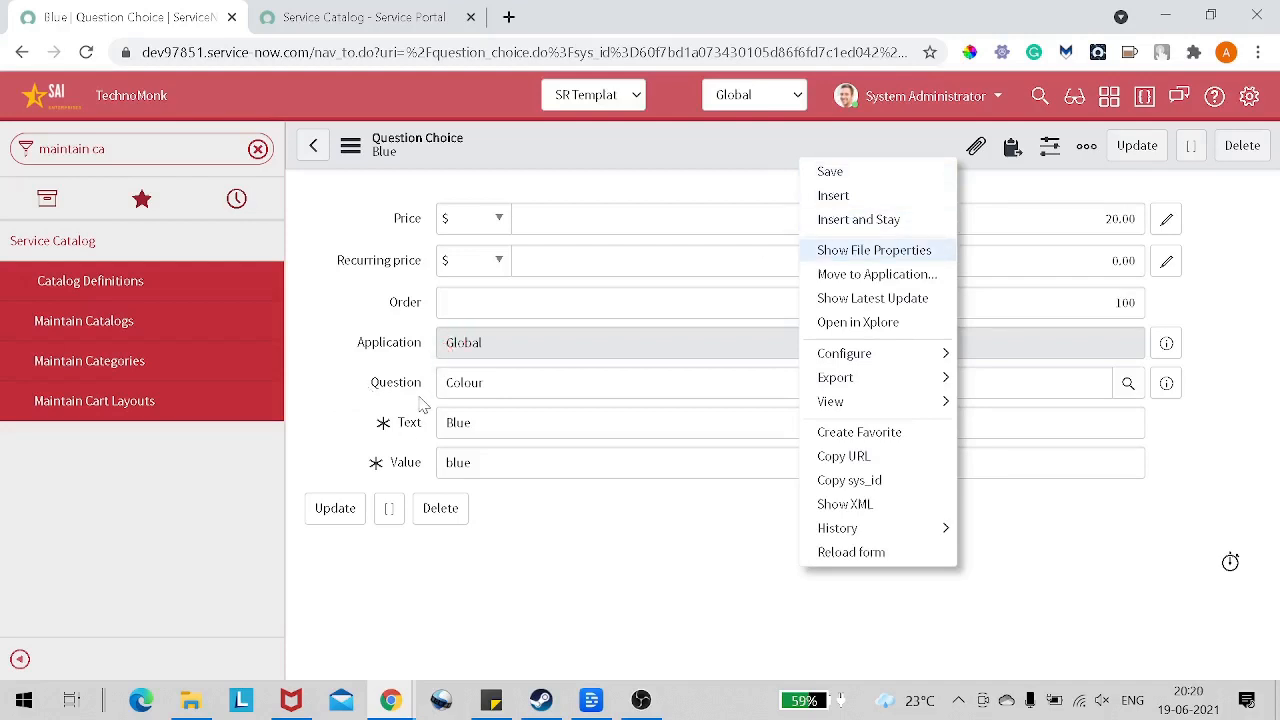
click(340, 428)
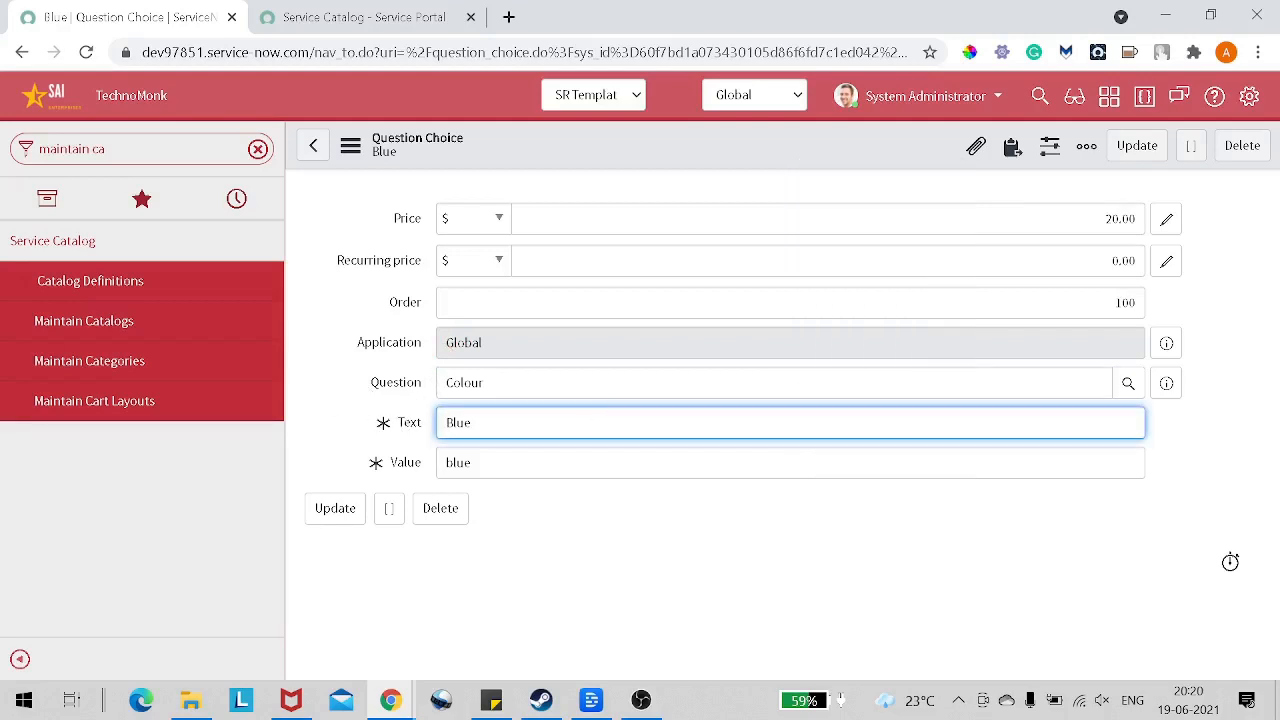
key(ctrl+a)
text(Black)
key(Tab)
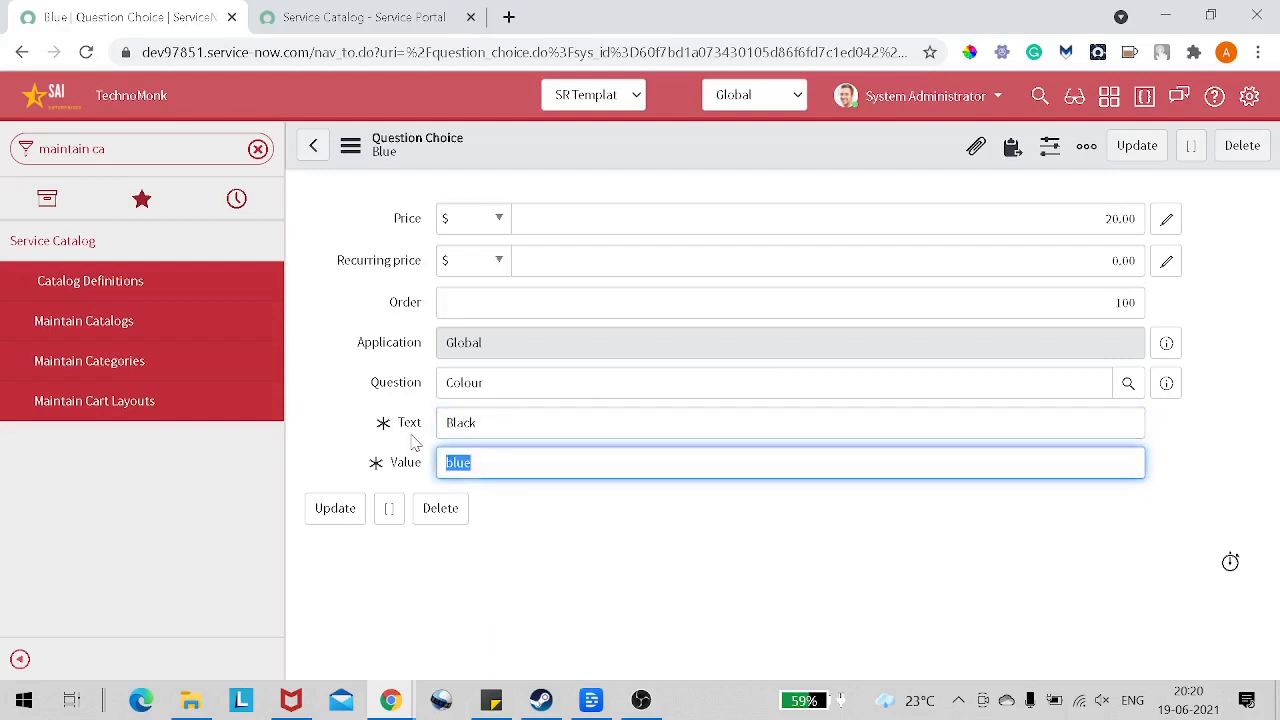
Step: Set the question choice's value to black and its order to 200
text(blac)
key(BackSpace)
key(BackSpace)
key(BackSpace)
key(BackSpace)
text(black)
double_click(1122, 302)
text(2)
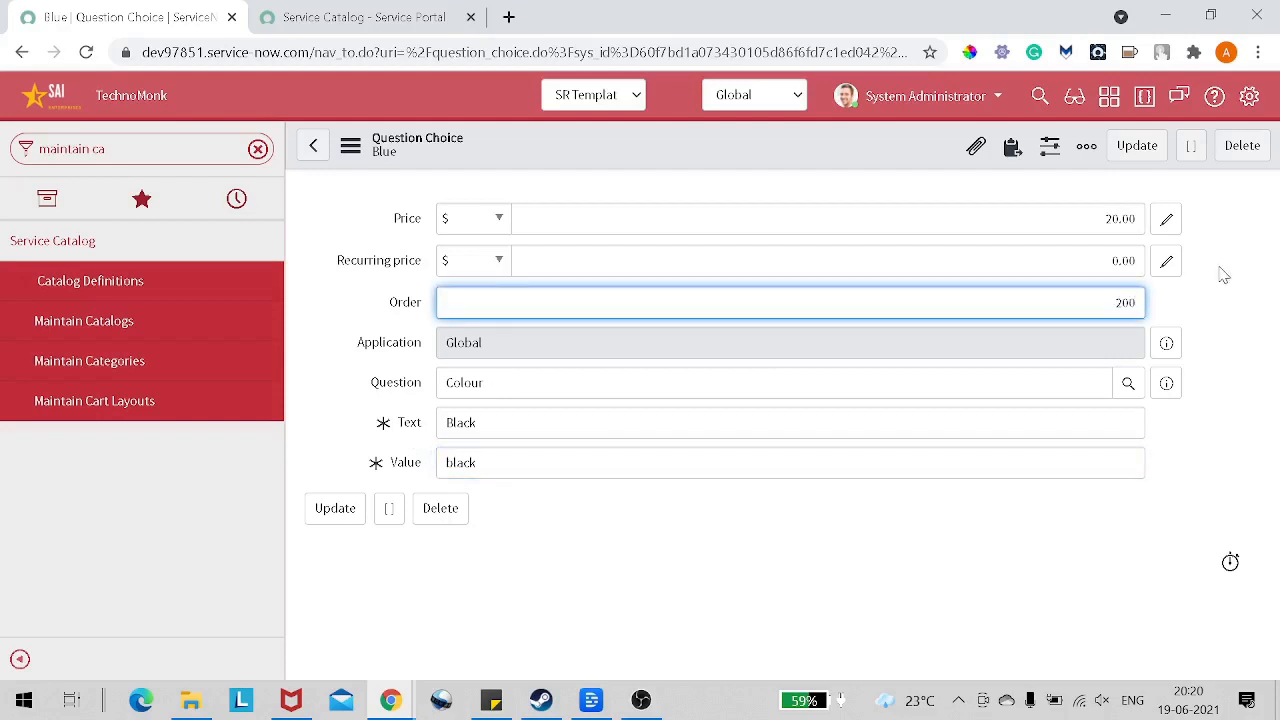
Step: Insert the Black choice as a separate question choice record and return to the Colour variable's list of choices
right_click(885, 148)
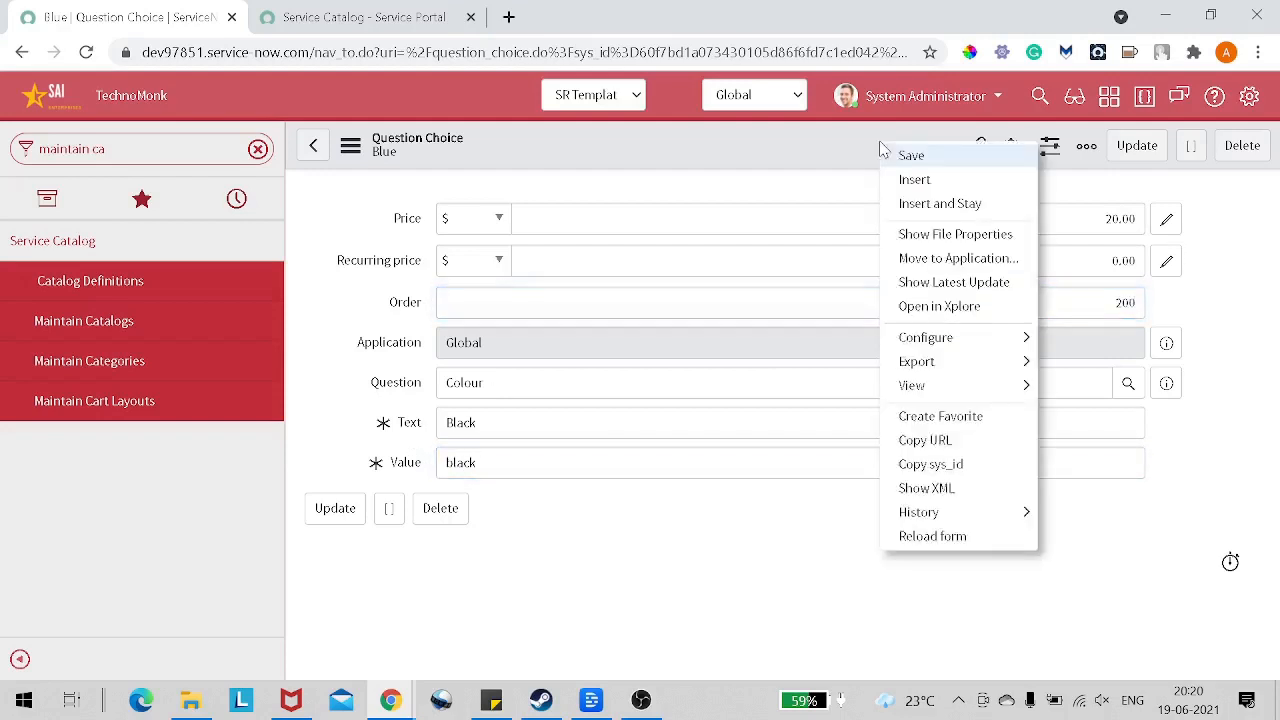
click(926, 204)
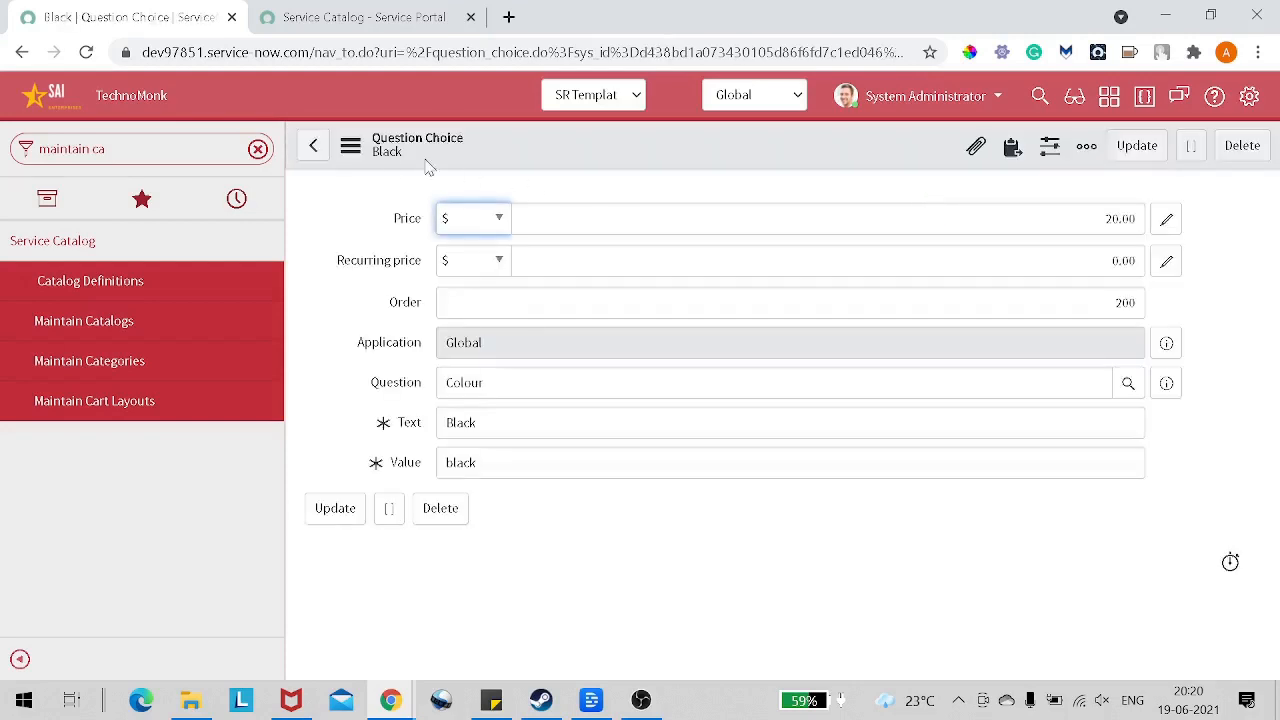
click(311, 147)
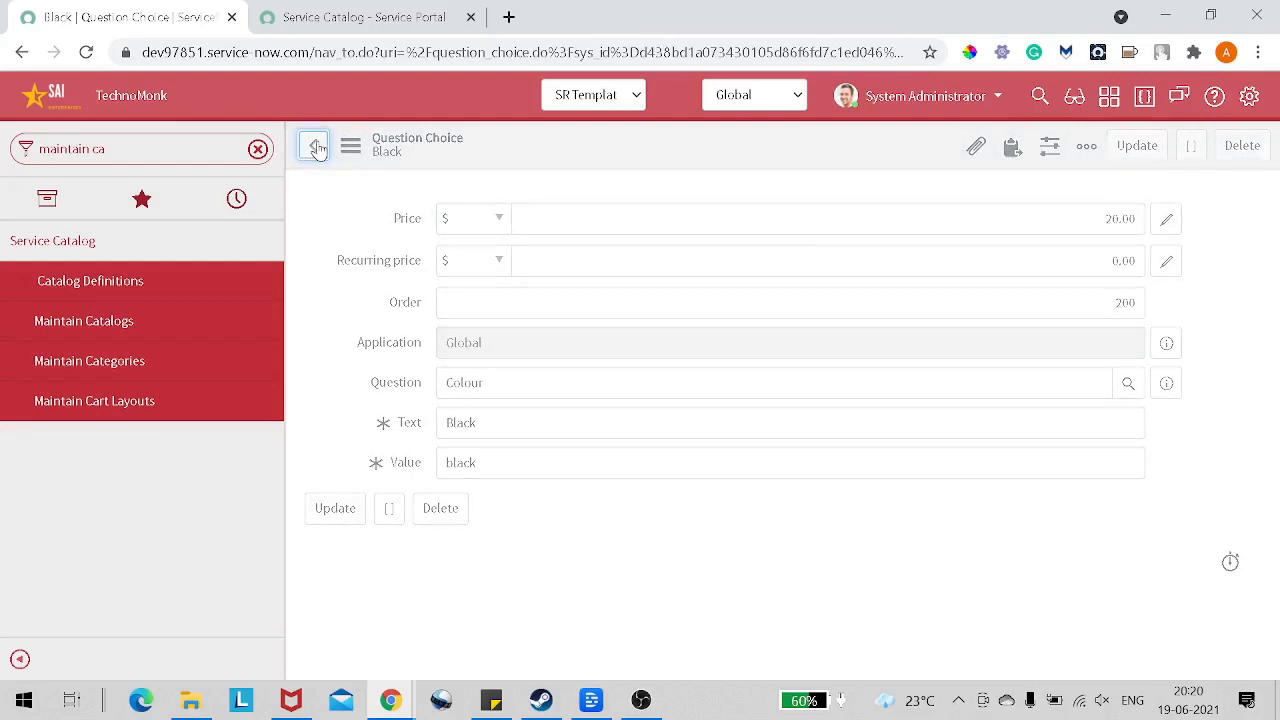
click(320, 149)
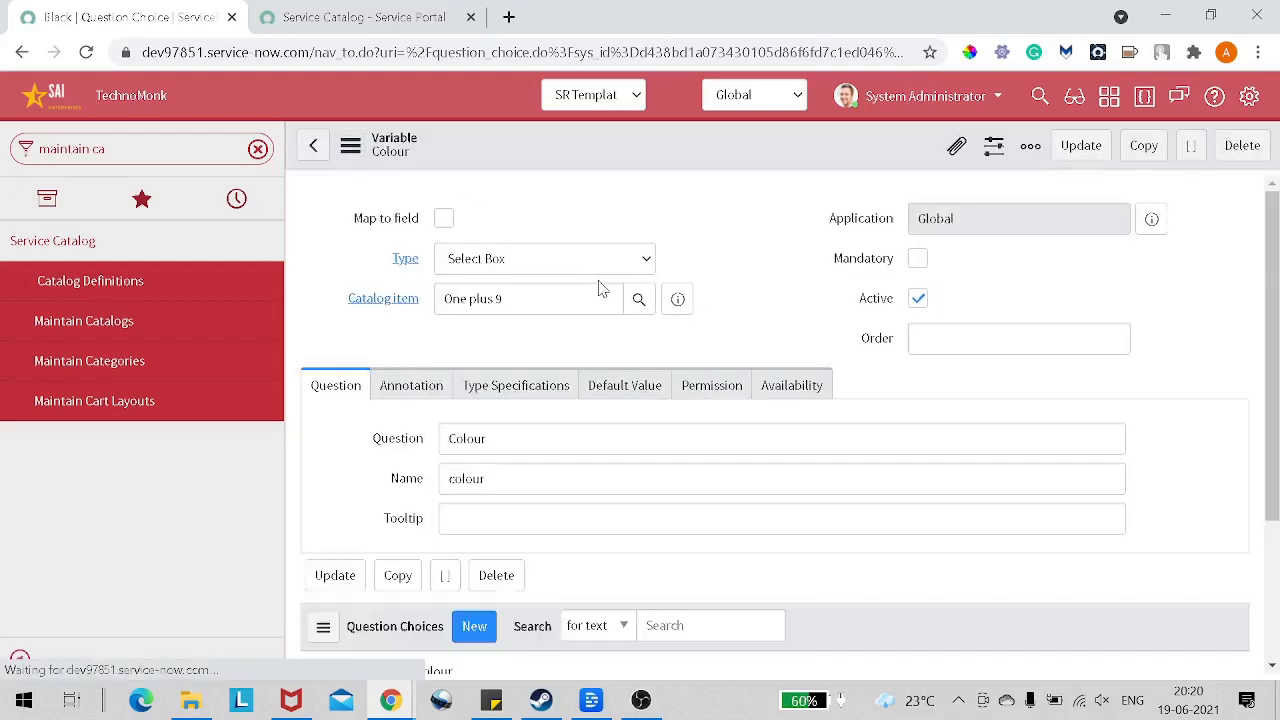
scroll(622, 300, down, 3)
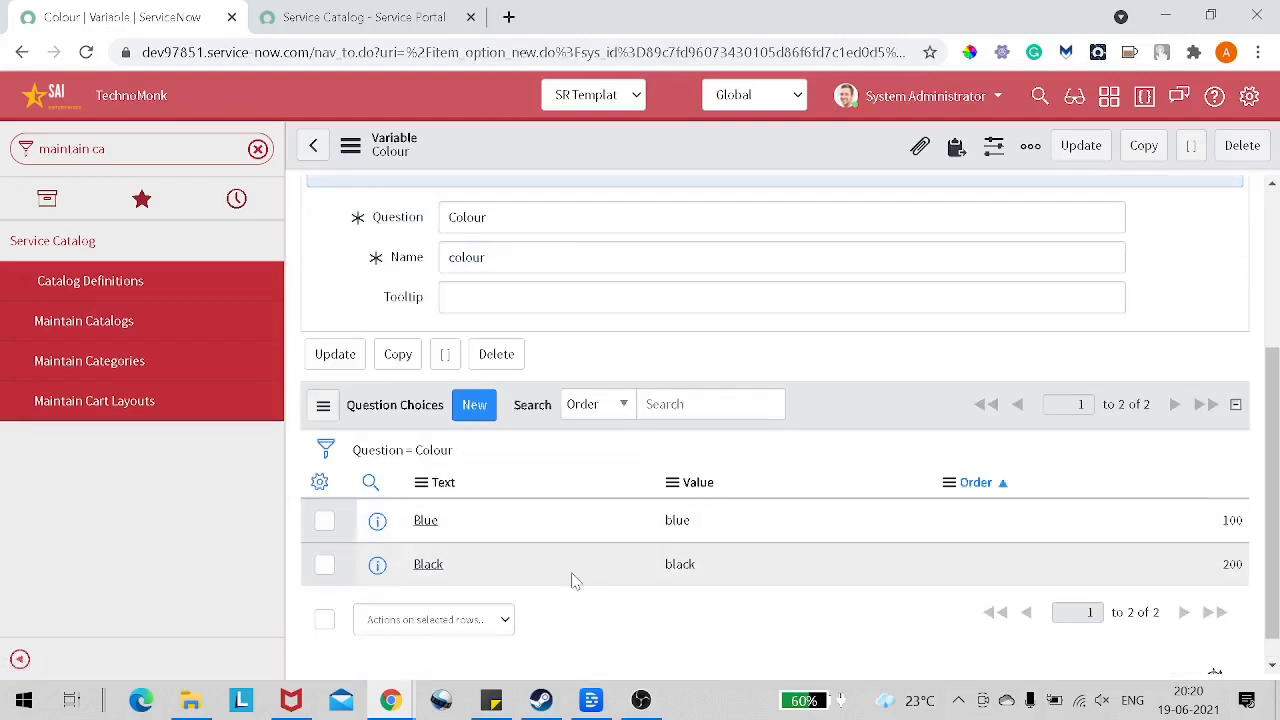
scroll(470, 307, up, 3)
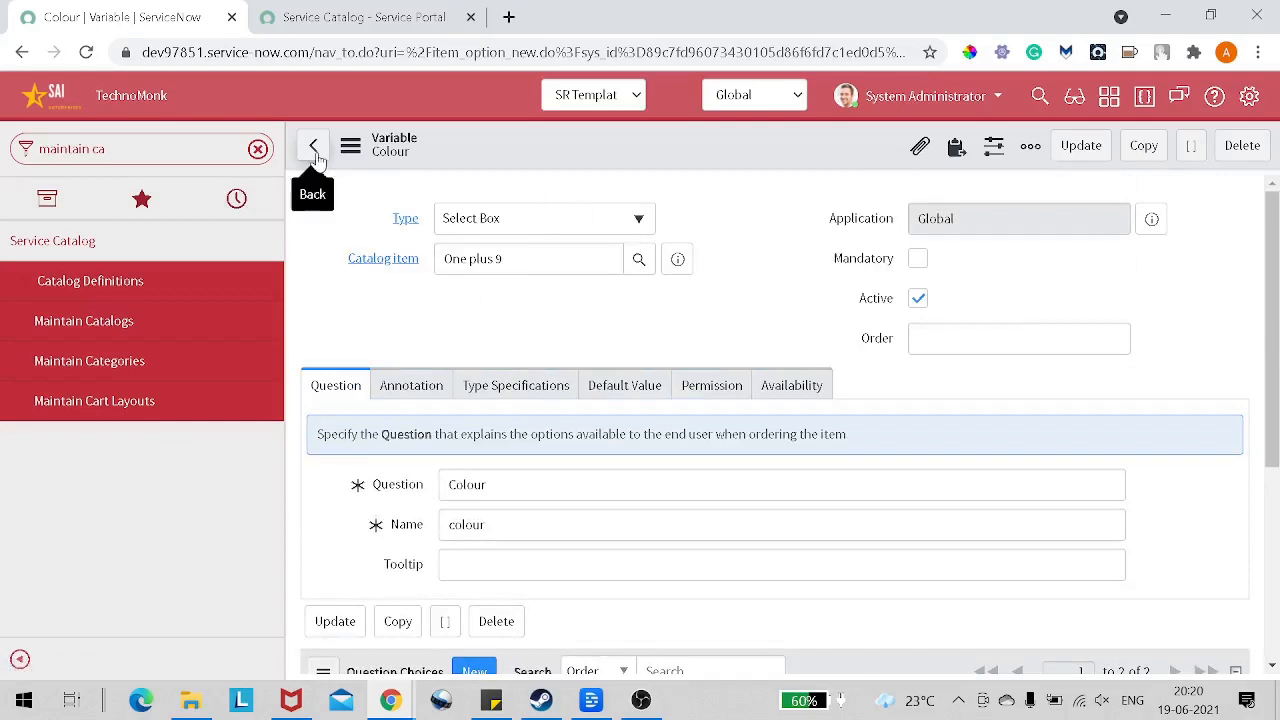
Step: Look through the variable types offered for the Colour variable
click(532, 216)
scroll(536, 328, down, 3)
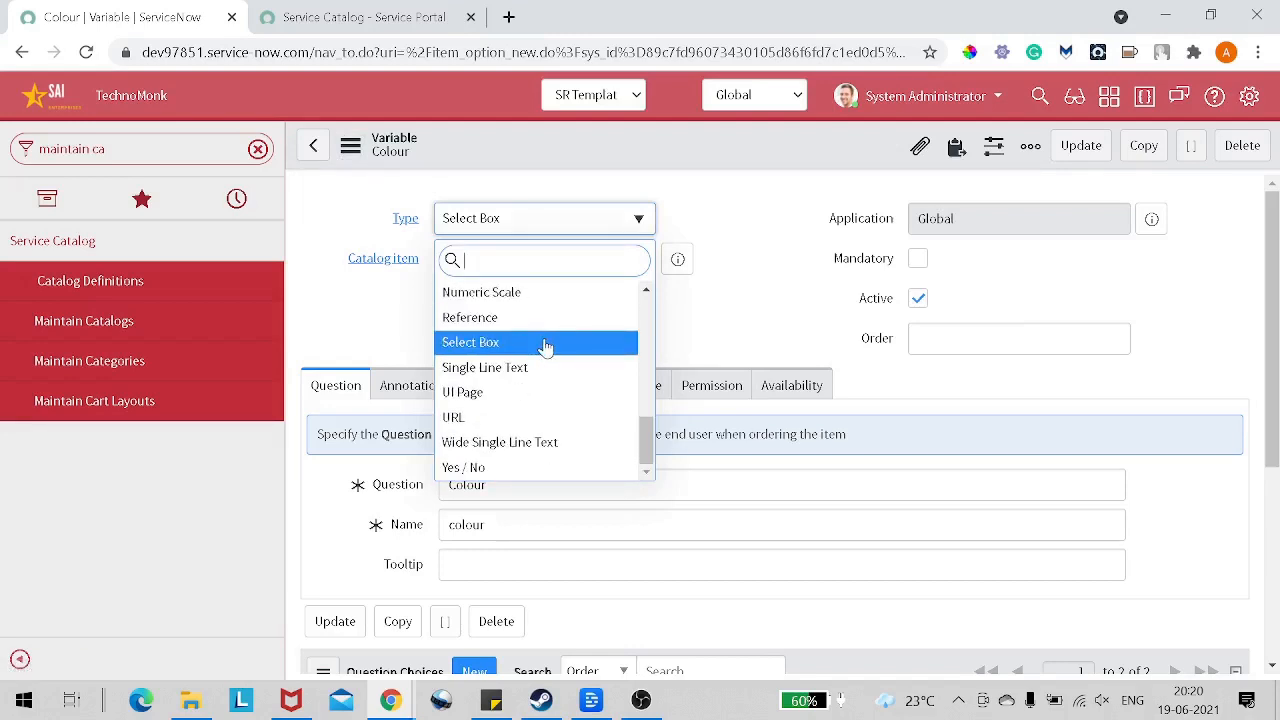
scroll(565, 366, up, 2)
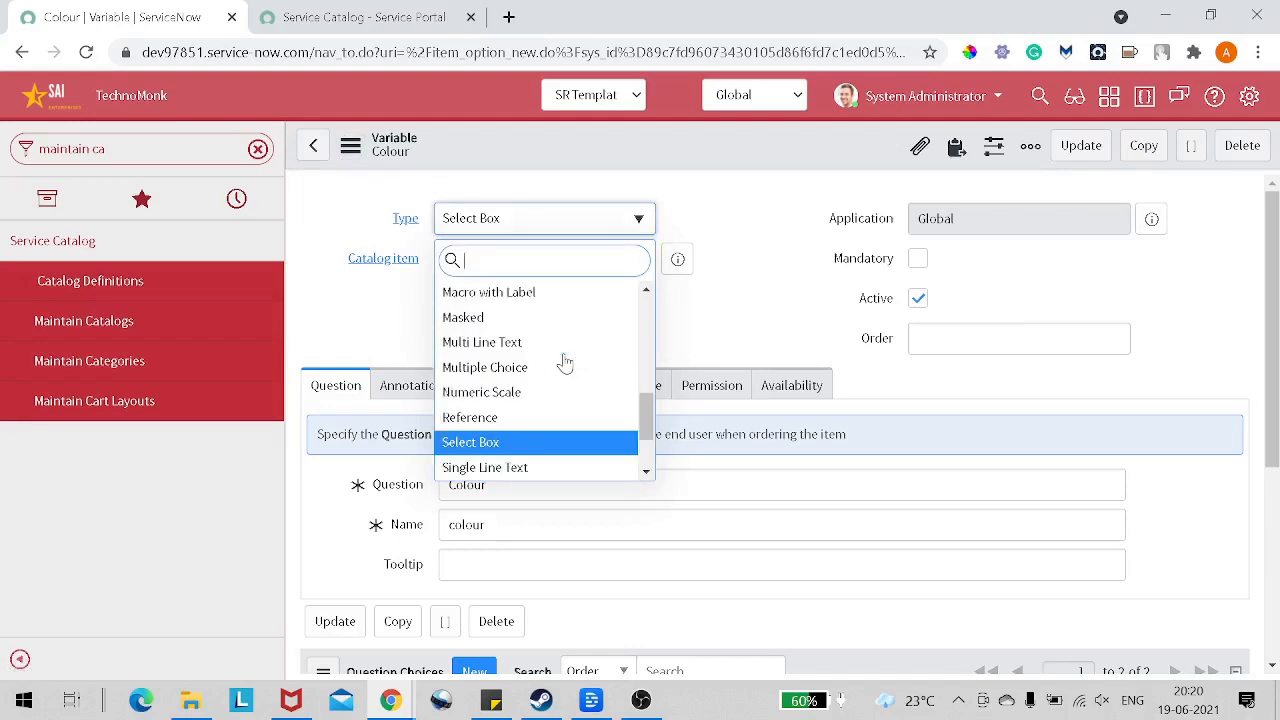
scroll(565, 362, up, 6)
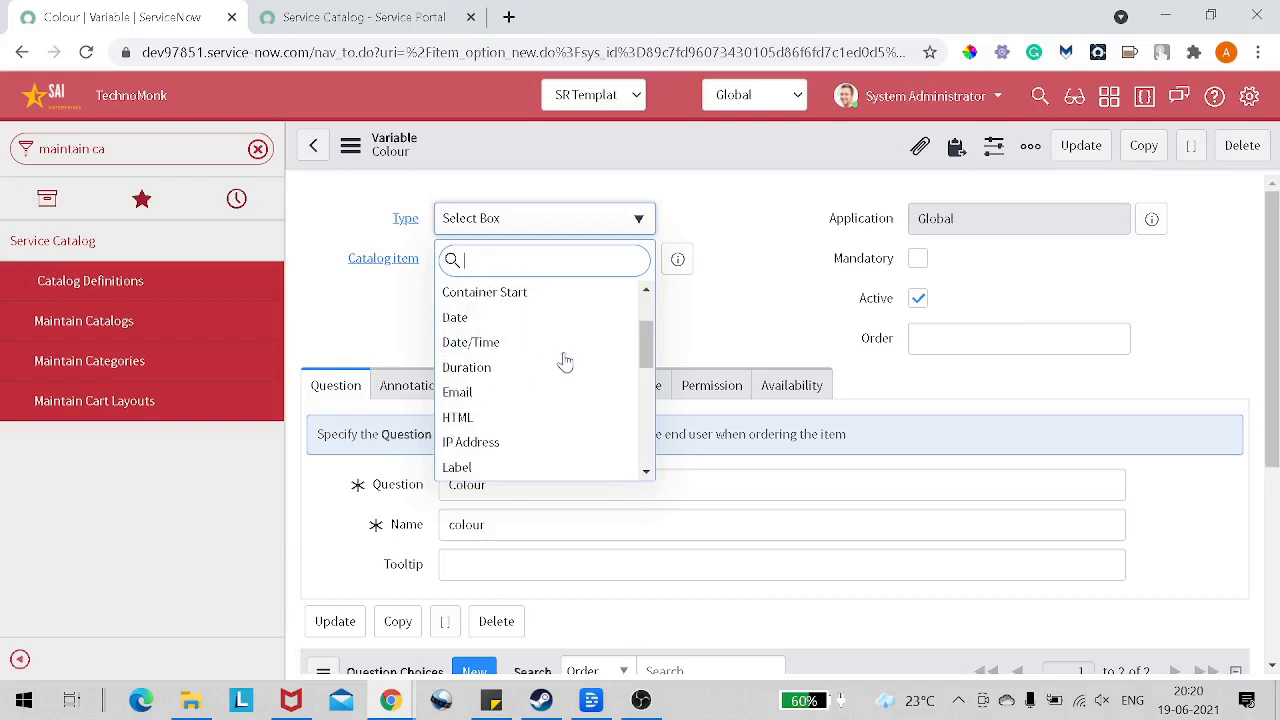
scroll(567, 360, down, 8)
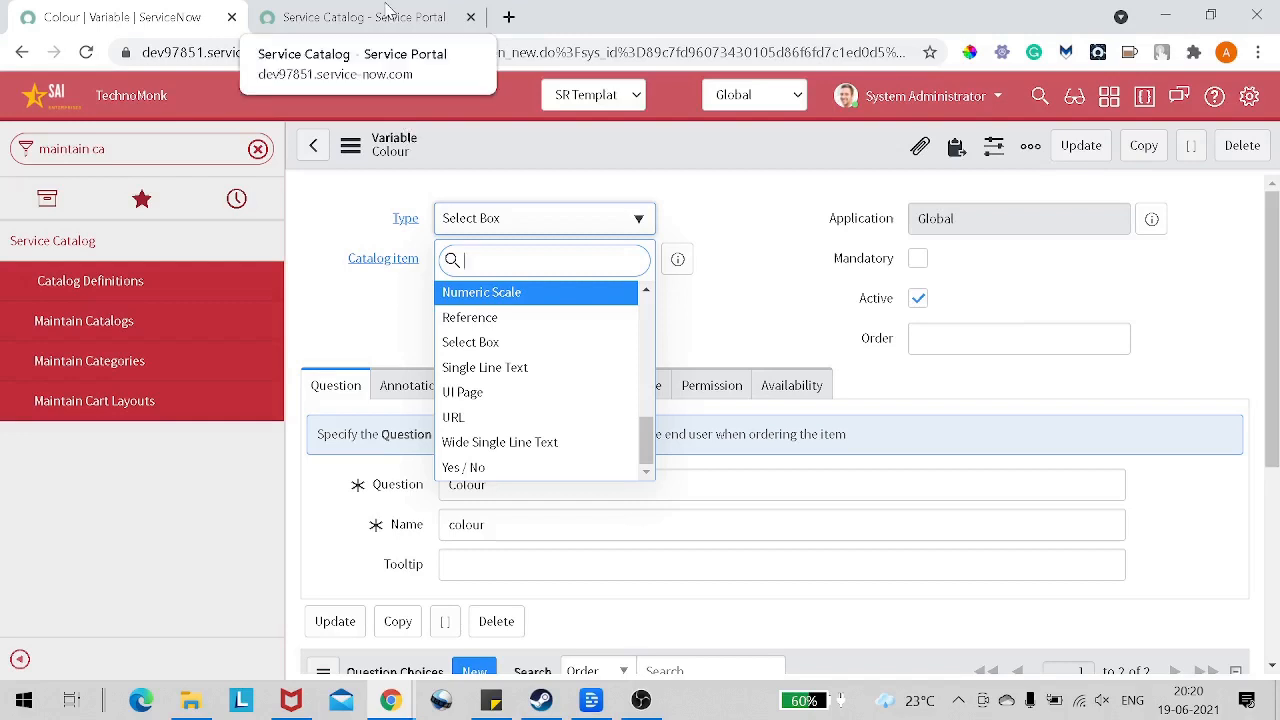
click(405, 318)
scroll(405, 318, down, 4)
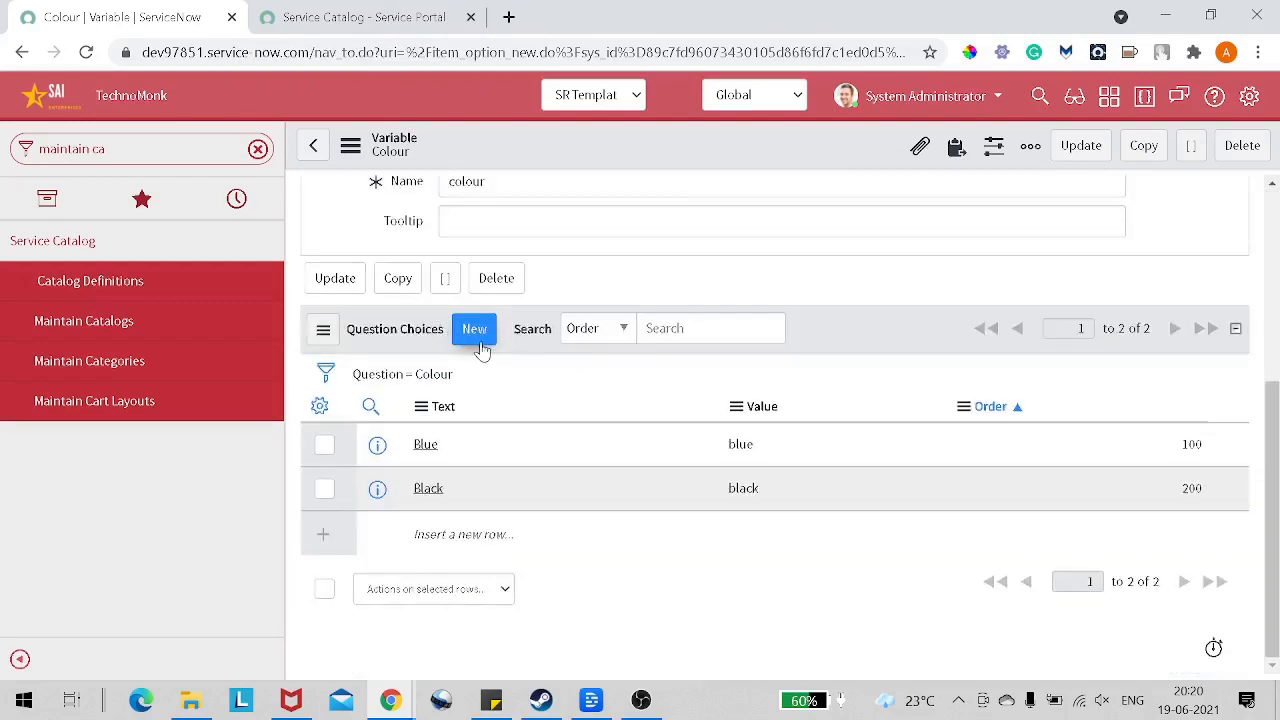
Step: Return to the One plus 9 catalog item and start a new variable of type Yes / No
click(314, 146)
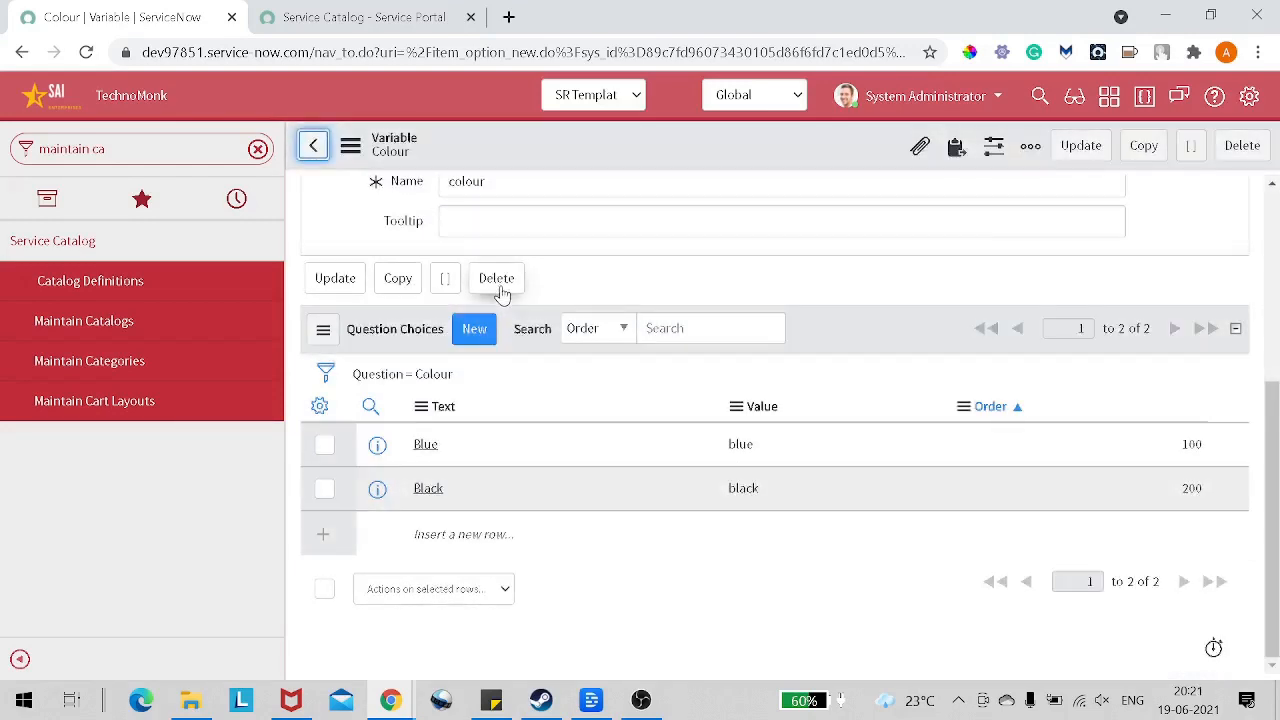
scroll(505, 295, down, 9)
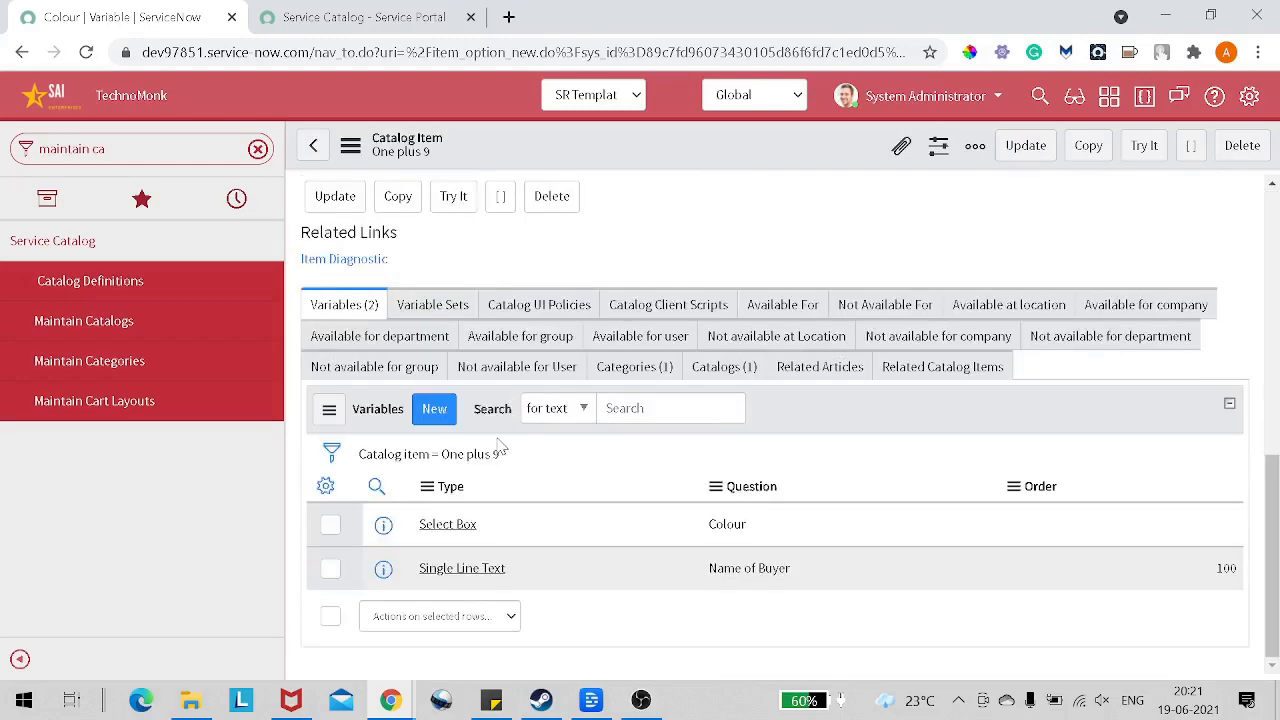
scroll(574, 522, down, 7)
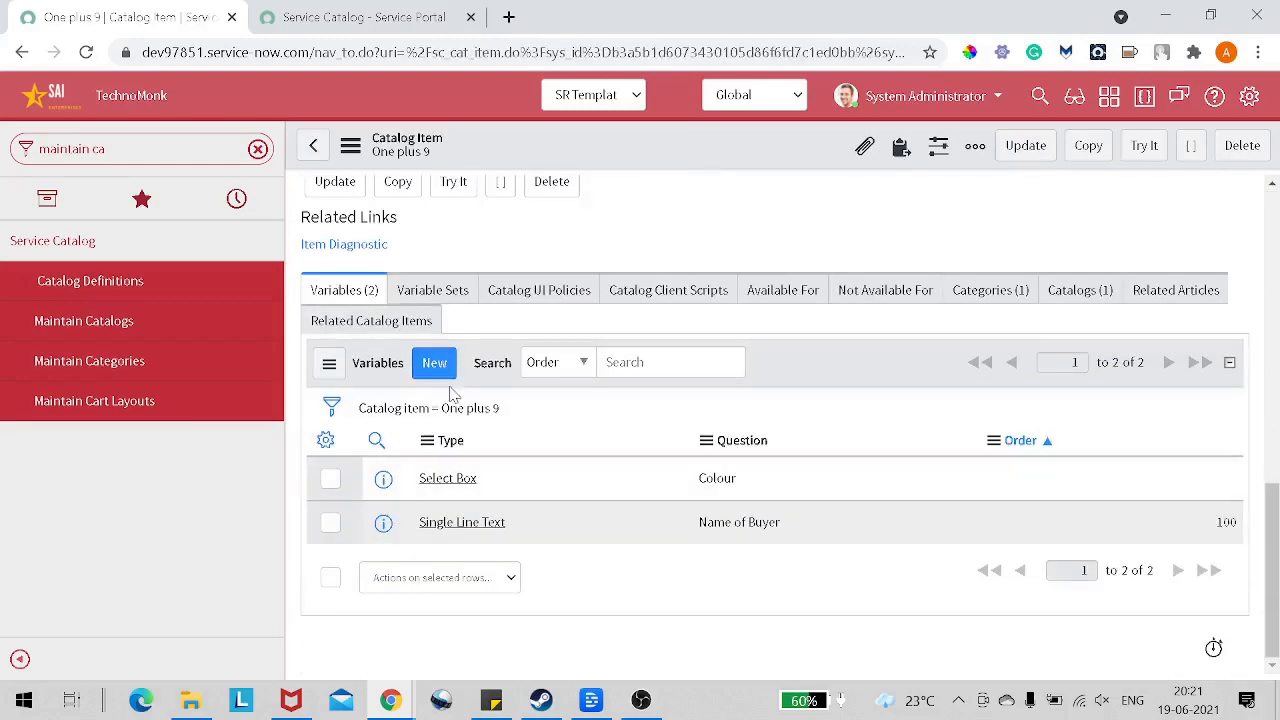
click(434, 363)
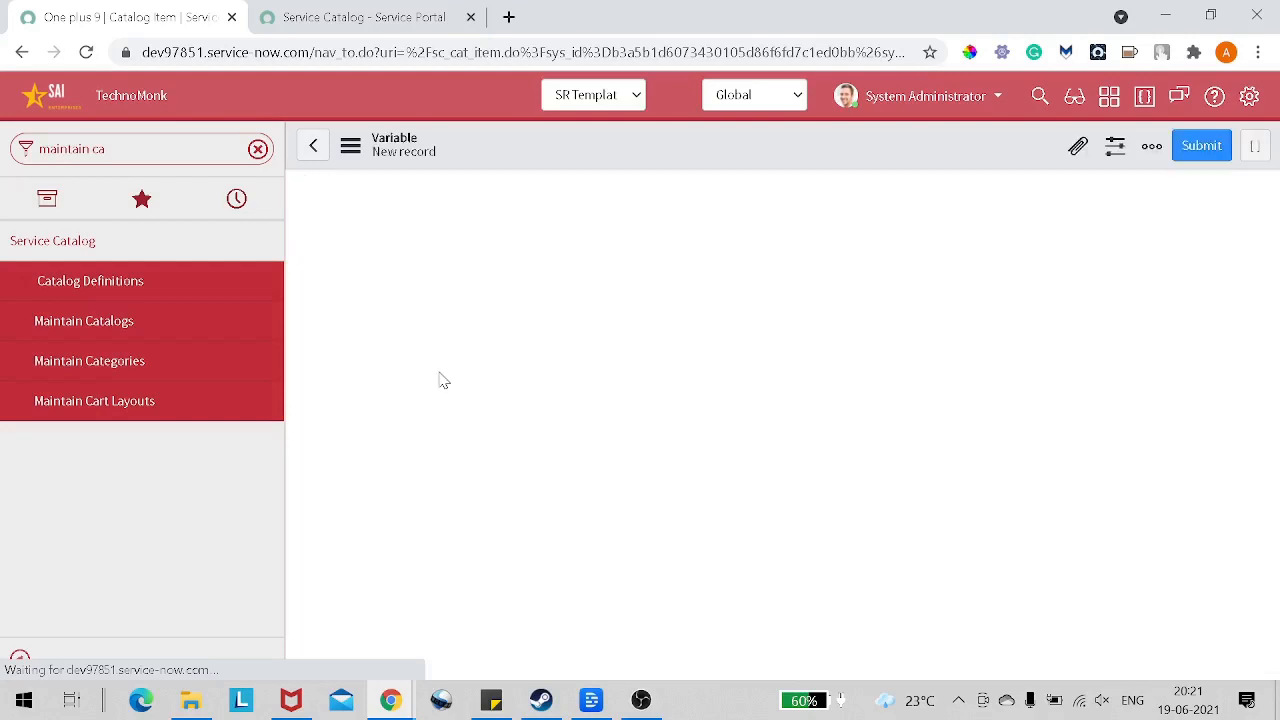
click(550, 262)
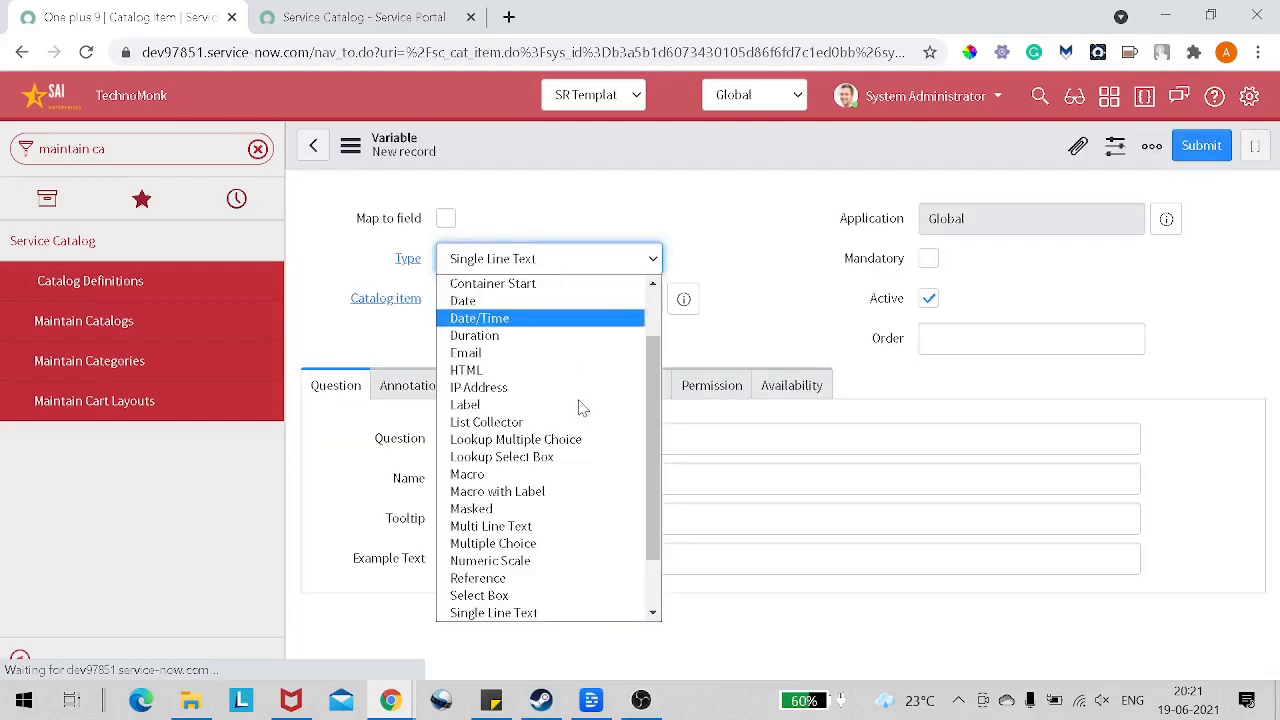
scroll(586, 545, down, 2)
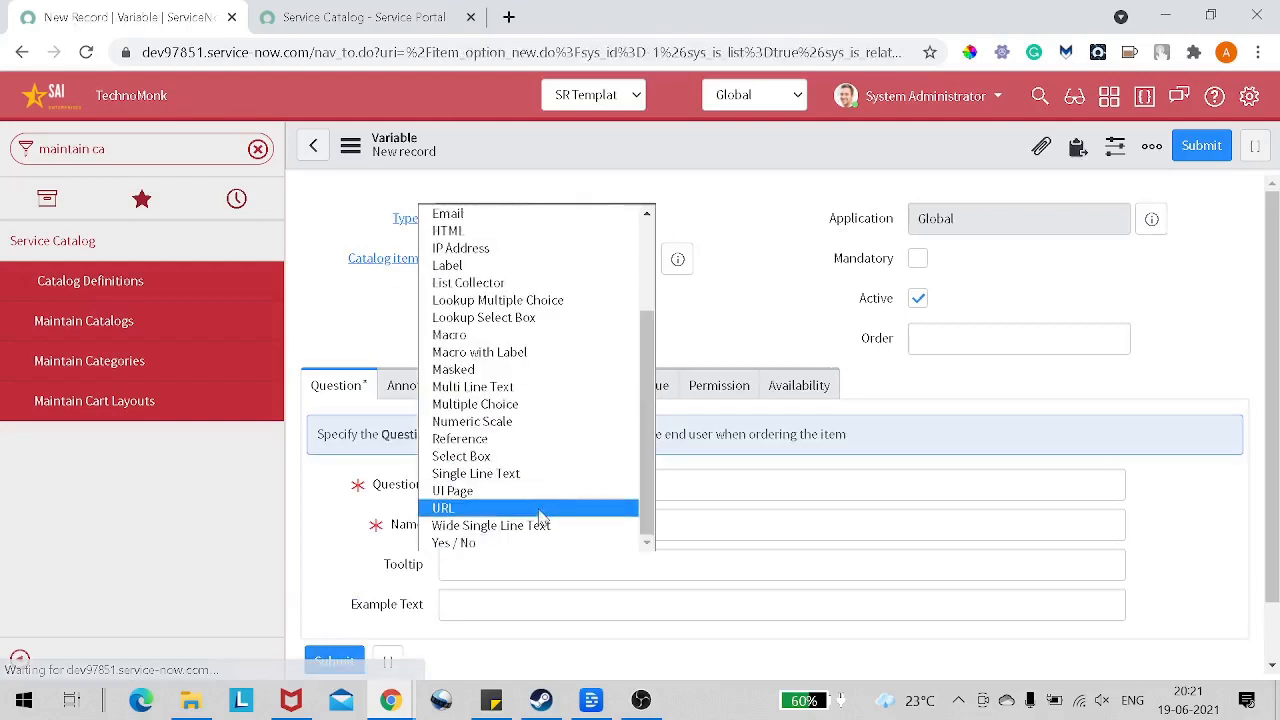
click(537, 541)
Step: Set the new variable's question to "Will you pay" and its order to 300, and submit it to the catalog item
click(540, 485)
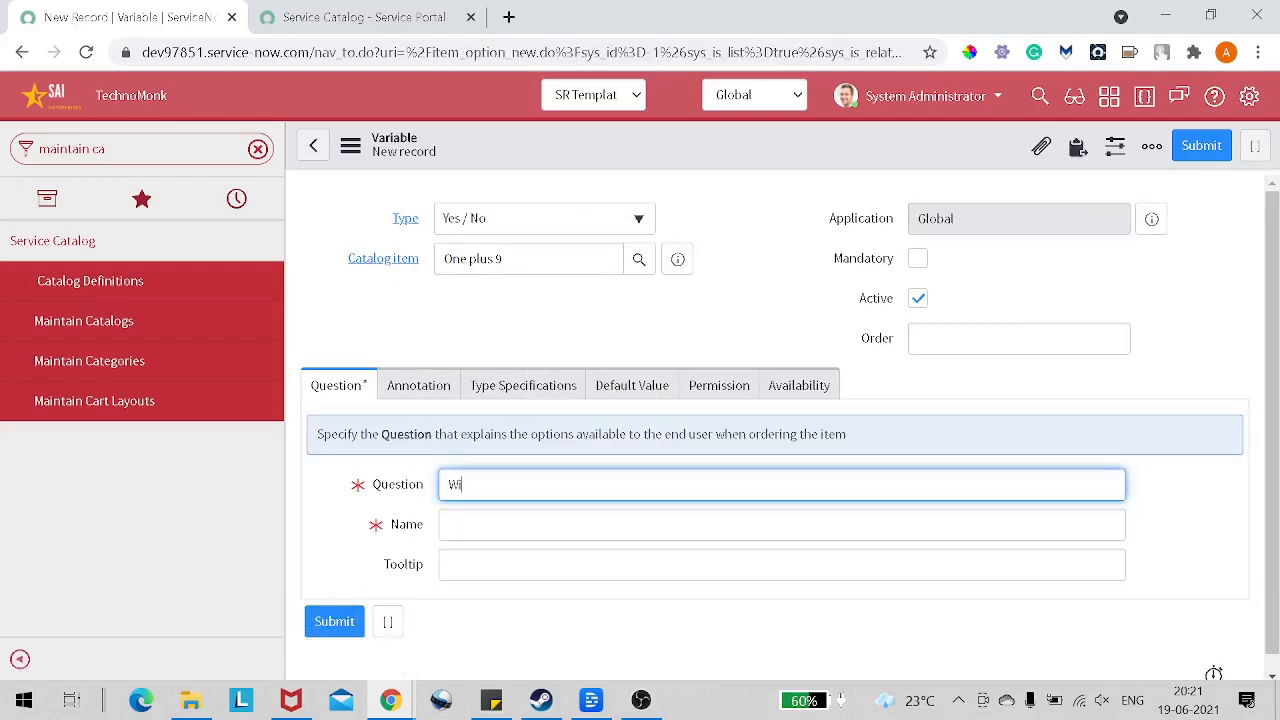
text(Will you pay)
click(449, 564)
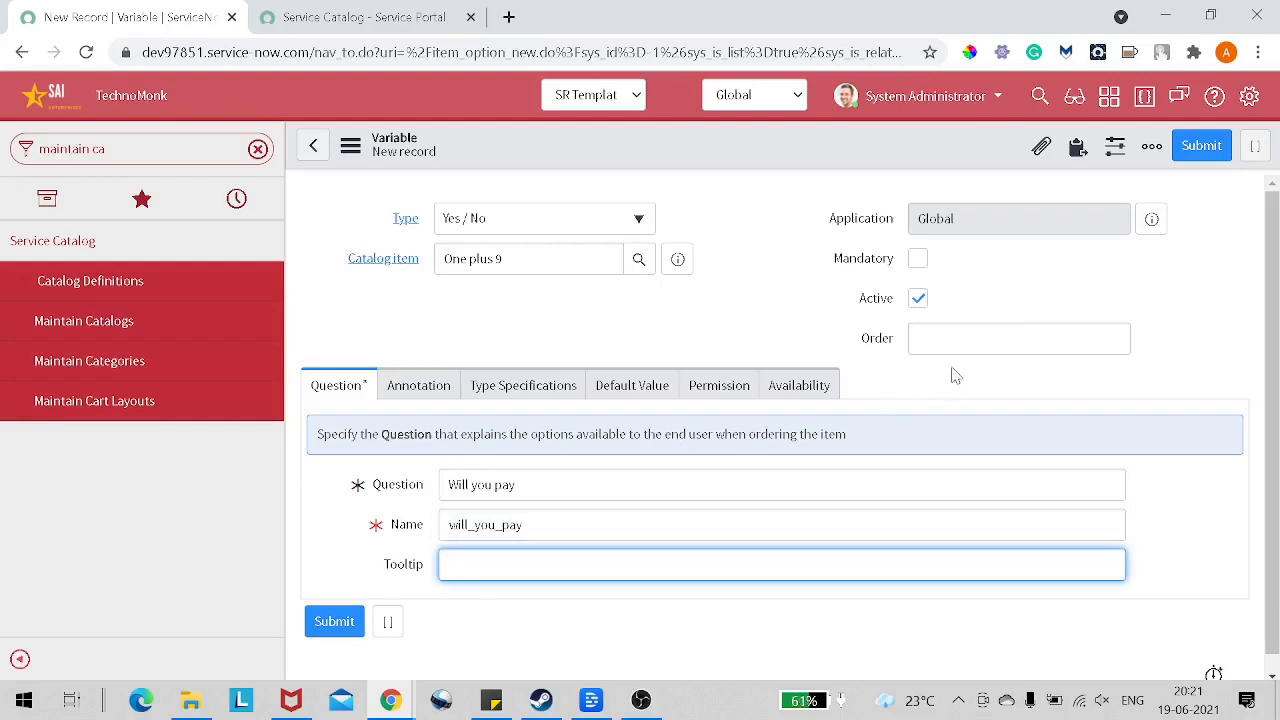
click(1120, 339)
text(300)
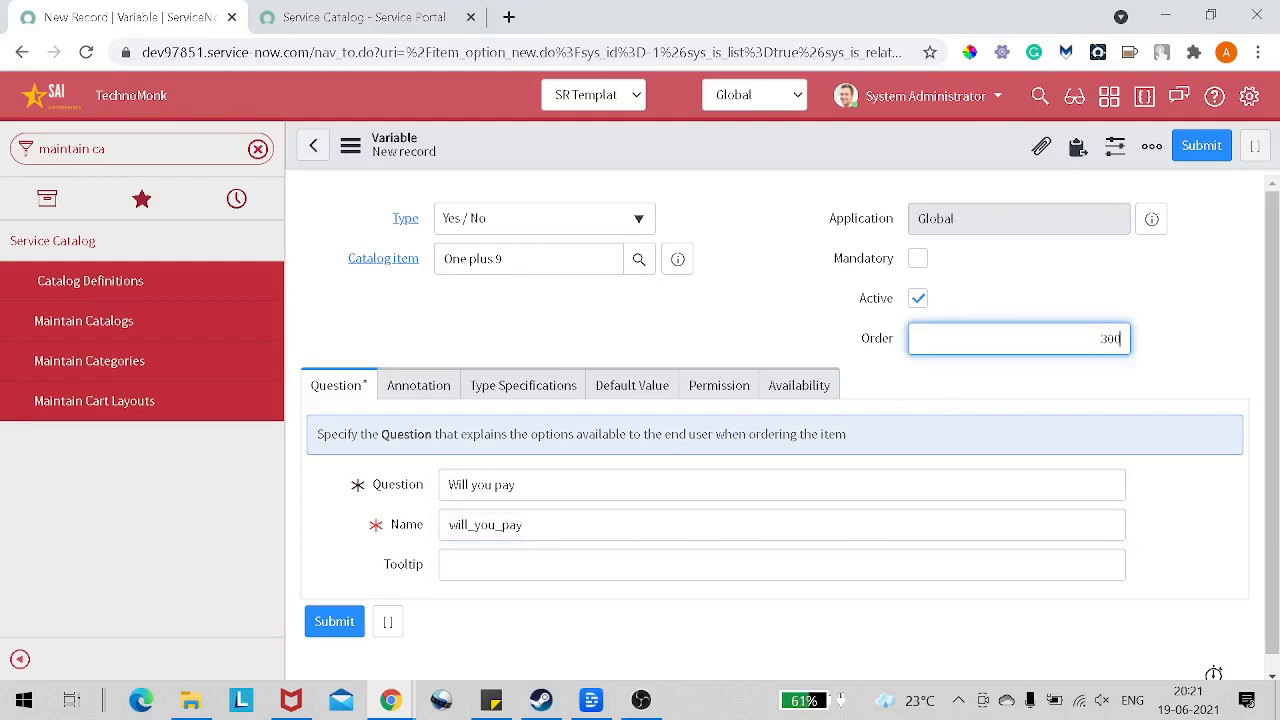
click(1200, 148)
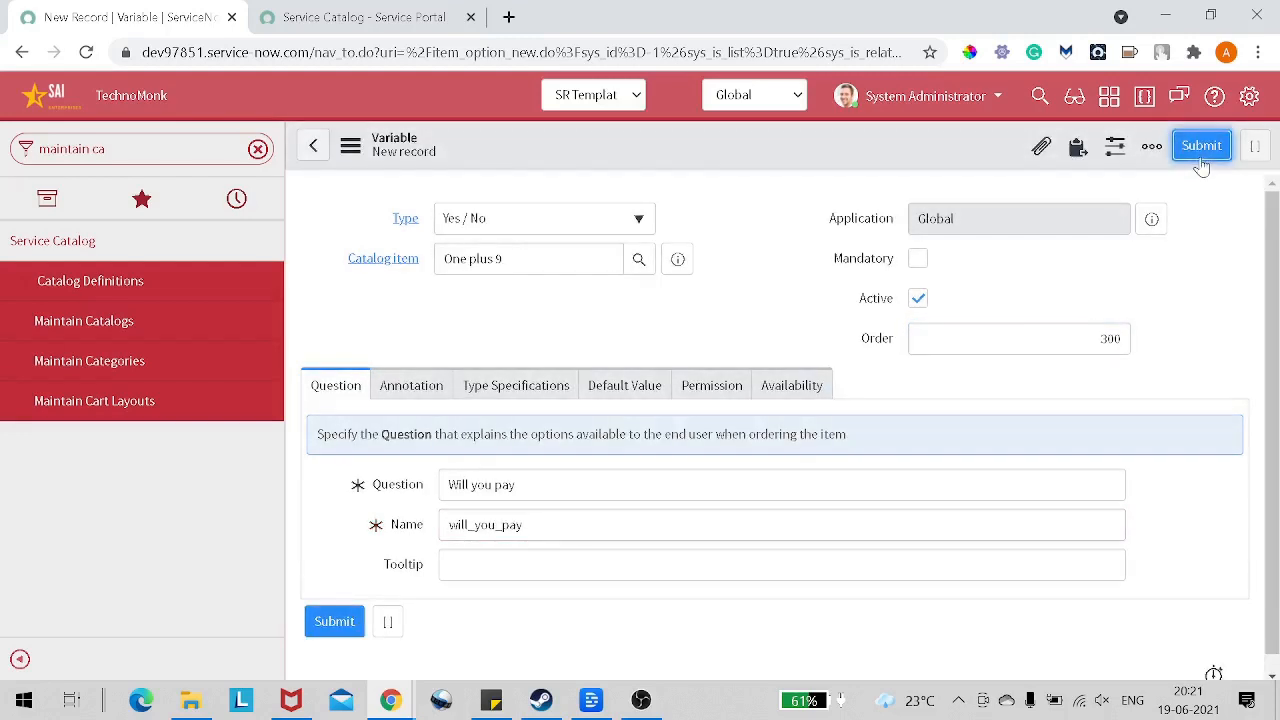
scroll(911, 369, down, 10)
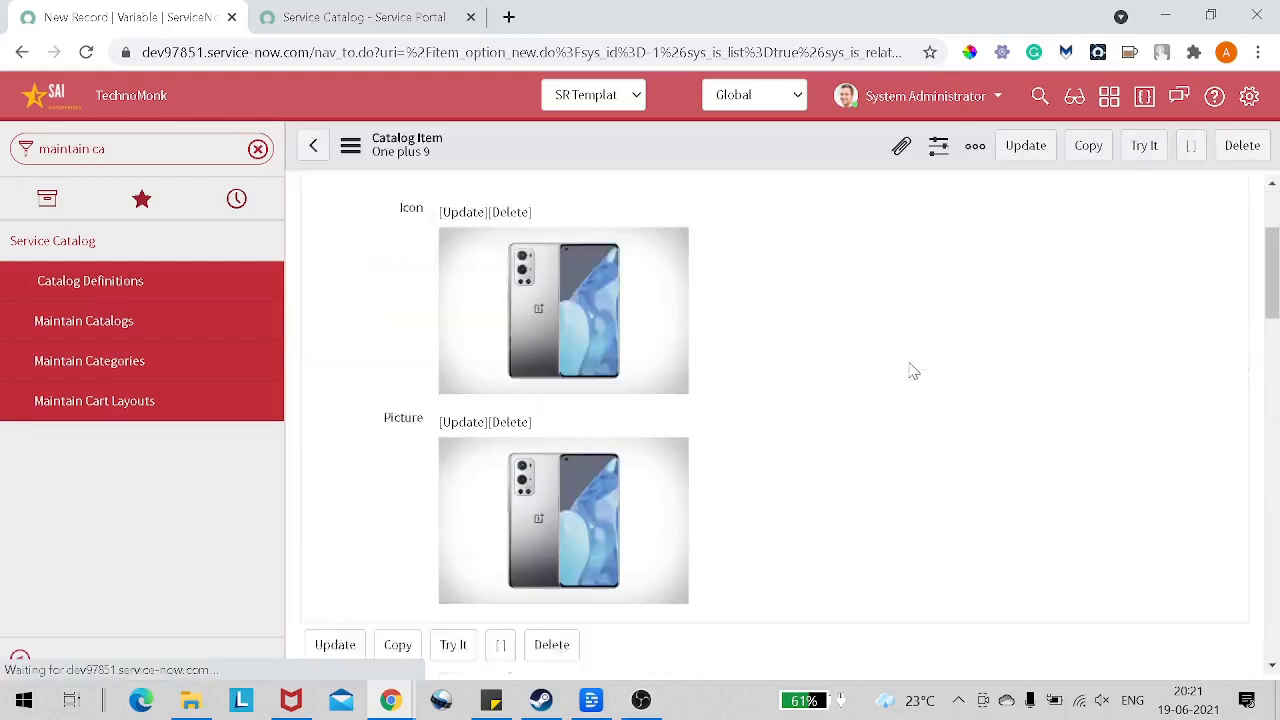
scroll(918, 373, up, 4)
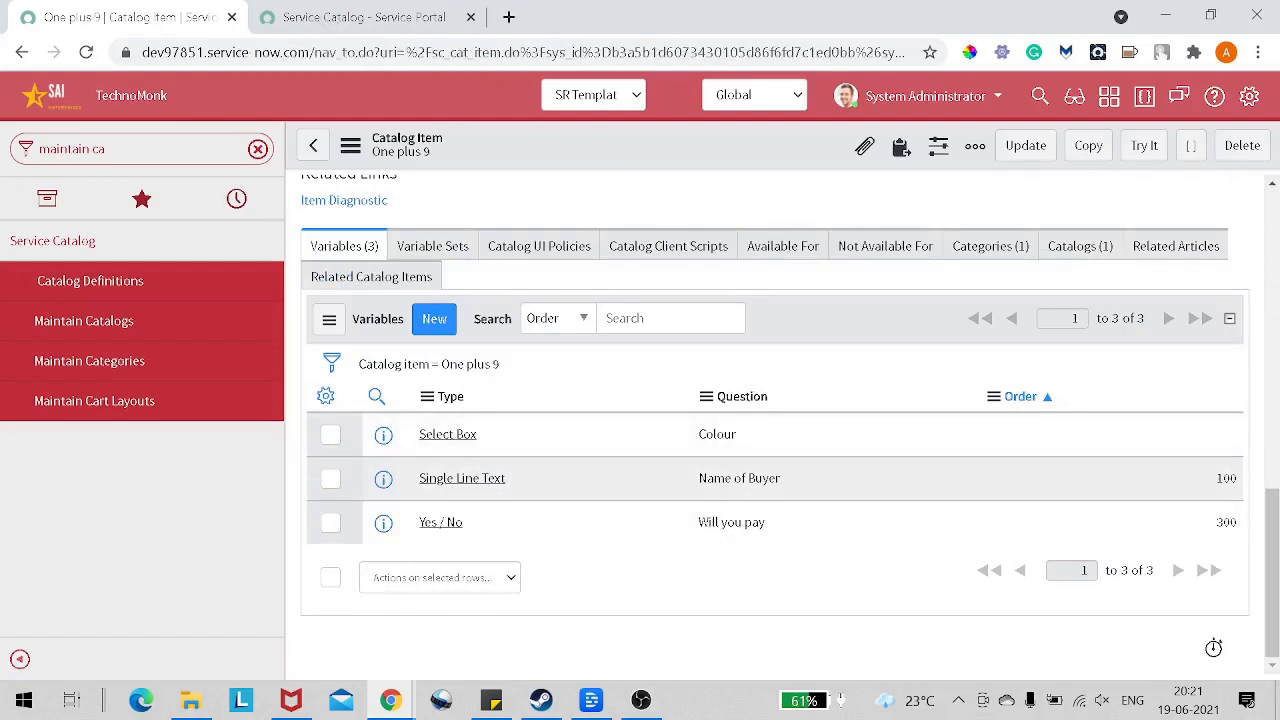
Step: Switch to the One plus 9 page in the Service Portal, reload it and check its price and variable fields
click(360, 22)
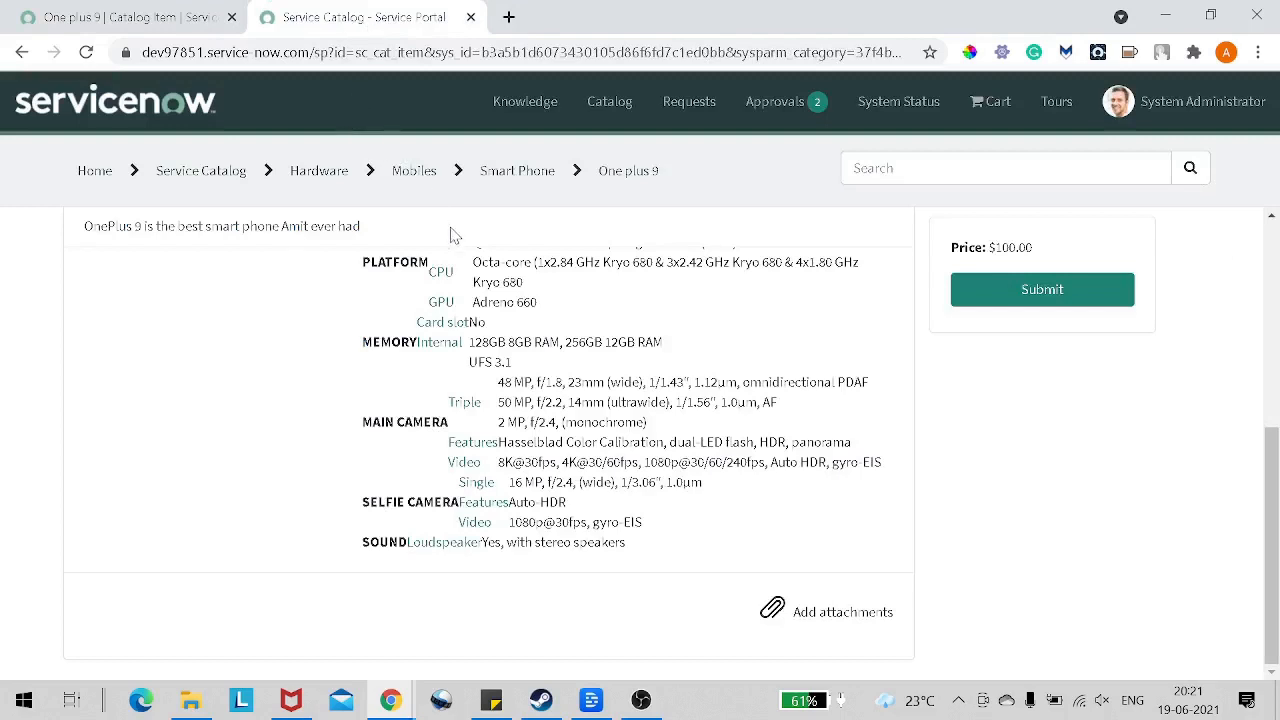
scroll(449, 234, up, 4)
click(86, 52)
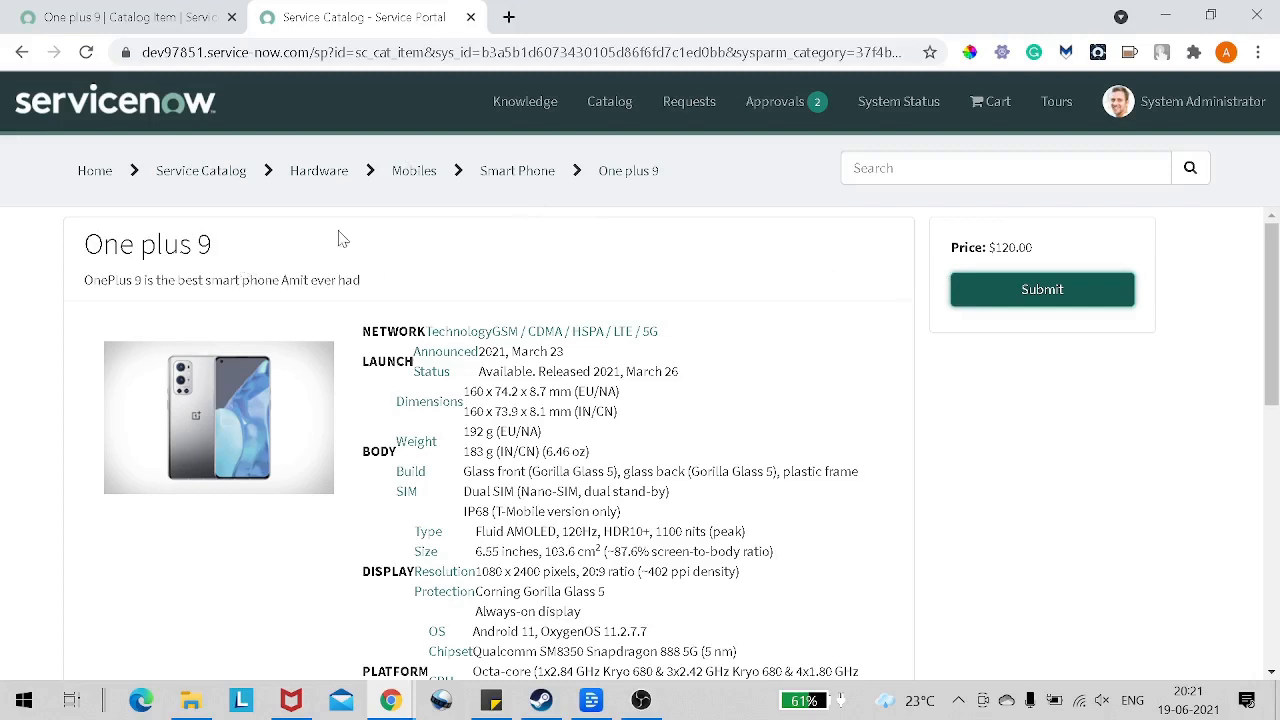
scroll(438, 242, down, 1)
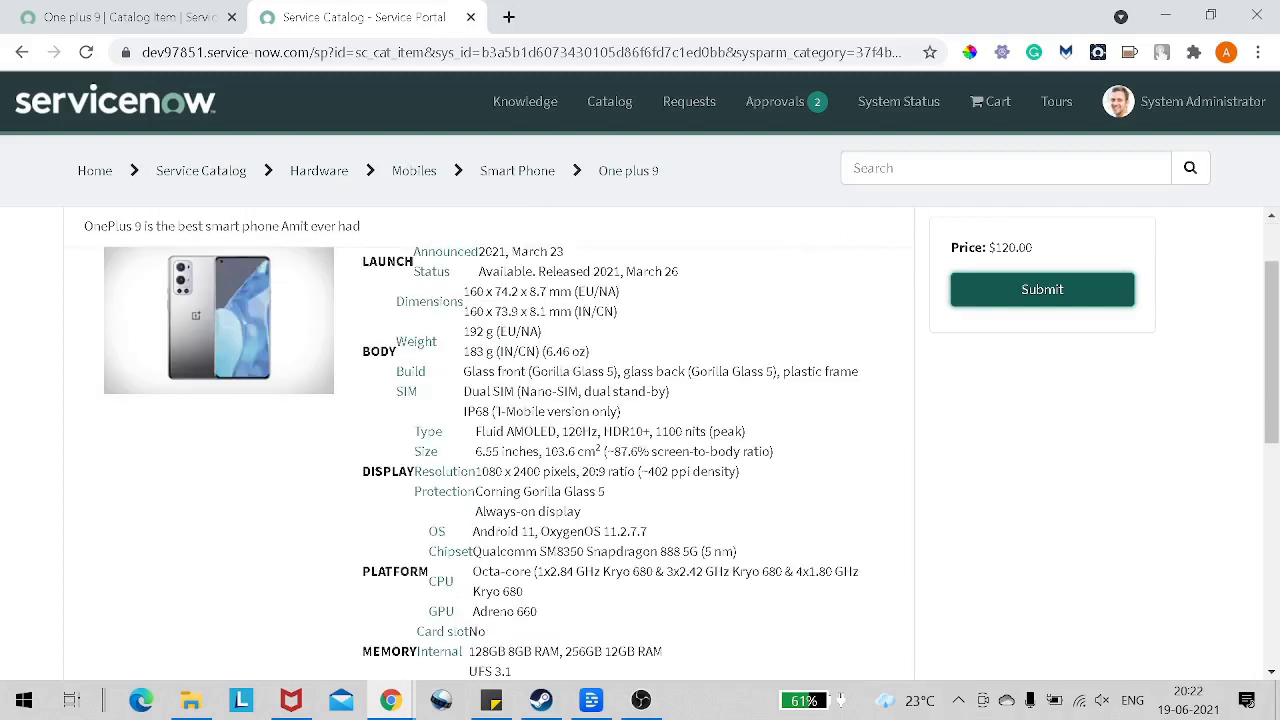
drag(984, 247, 1018, 247)
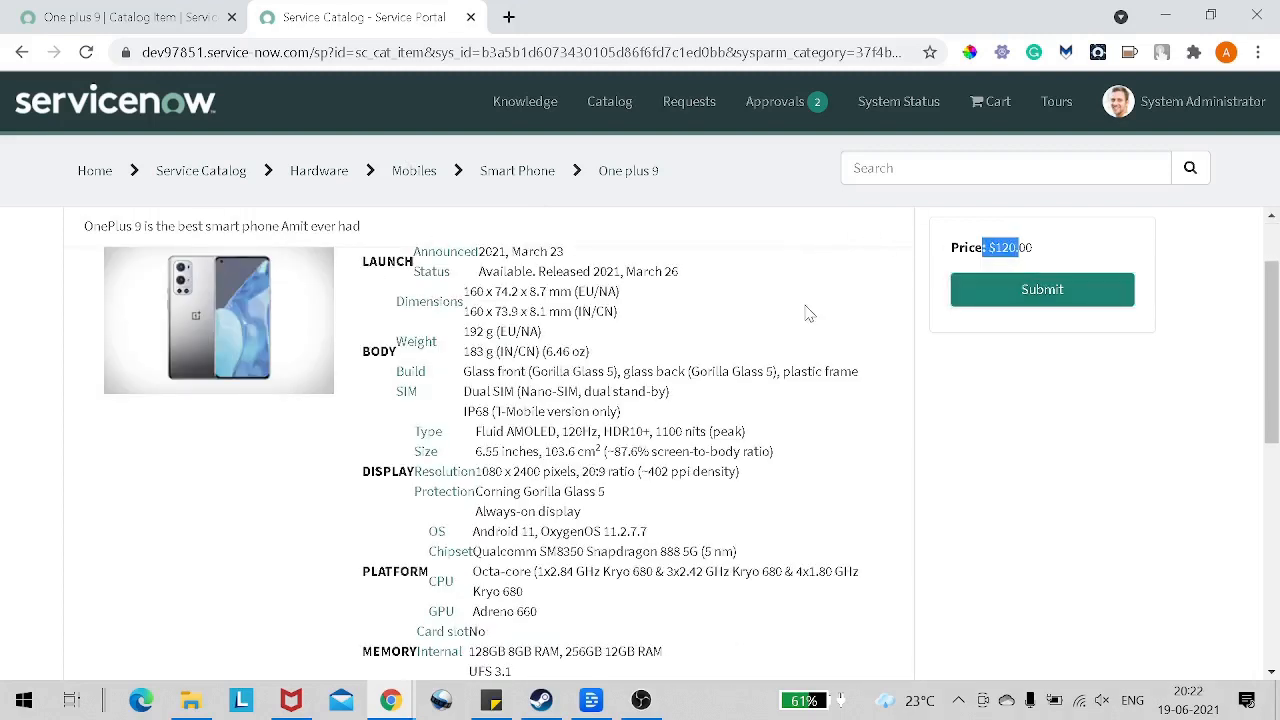
scroll(806, 305, down, 5)
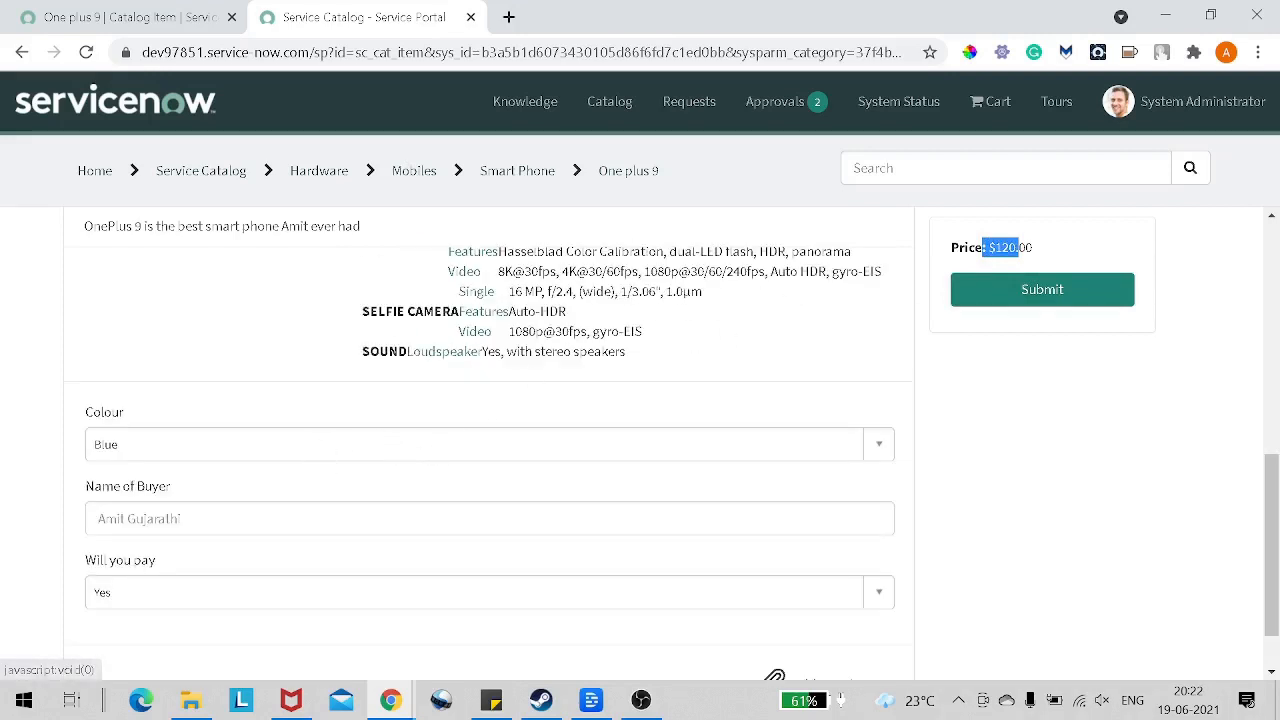
Step: Choose Black as the Colour and enter the buyer's full name in the Name of Buyer field
click(409, 441)
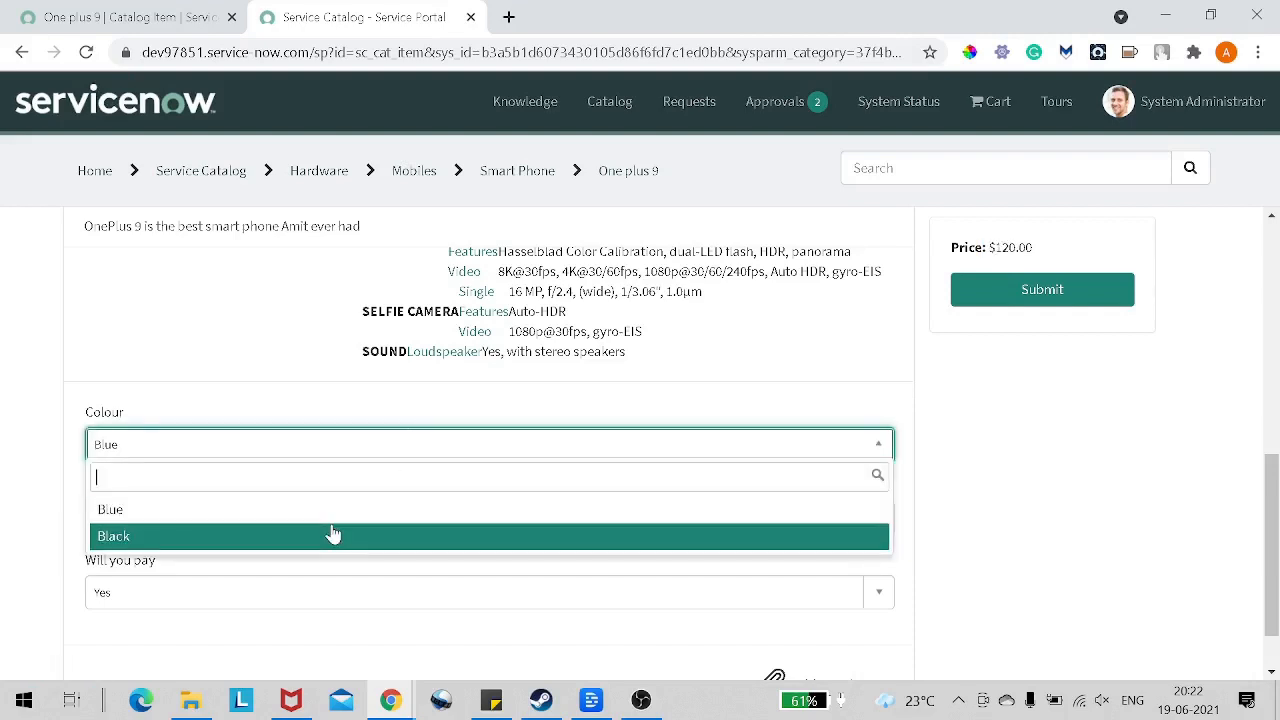
click(333, 535)
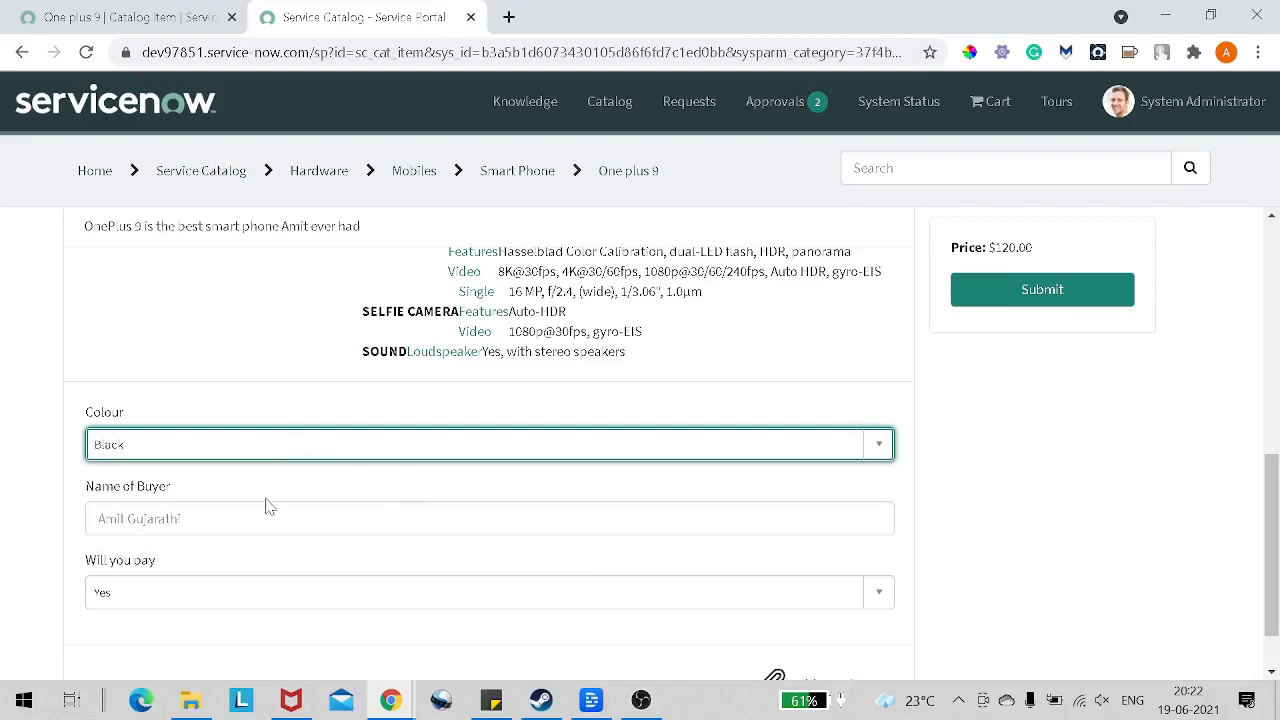
click(126, 517)
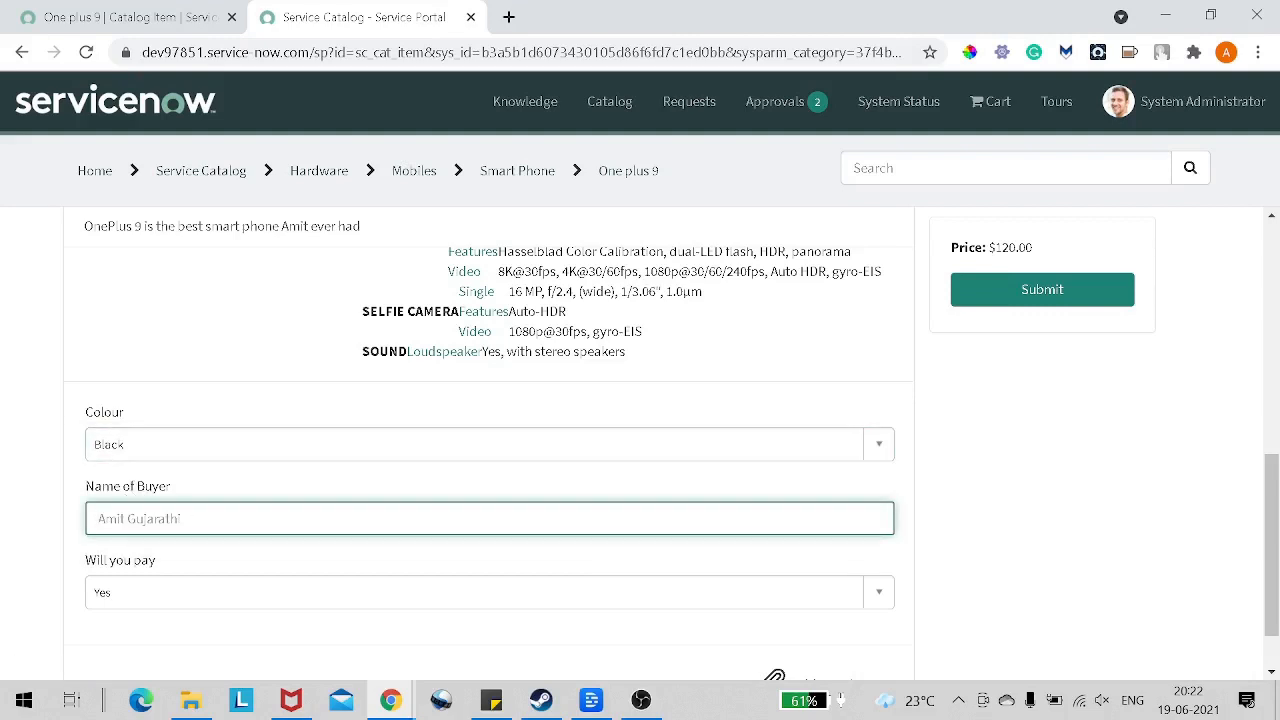
mouse_move(124, 491)
Step: Set Will you pay to No and submit the One plus 9 order
scroll(350, 520, down, 1)
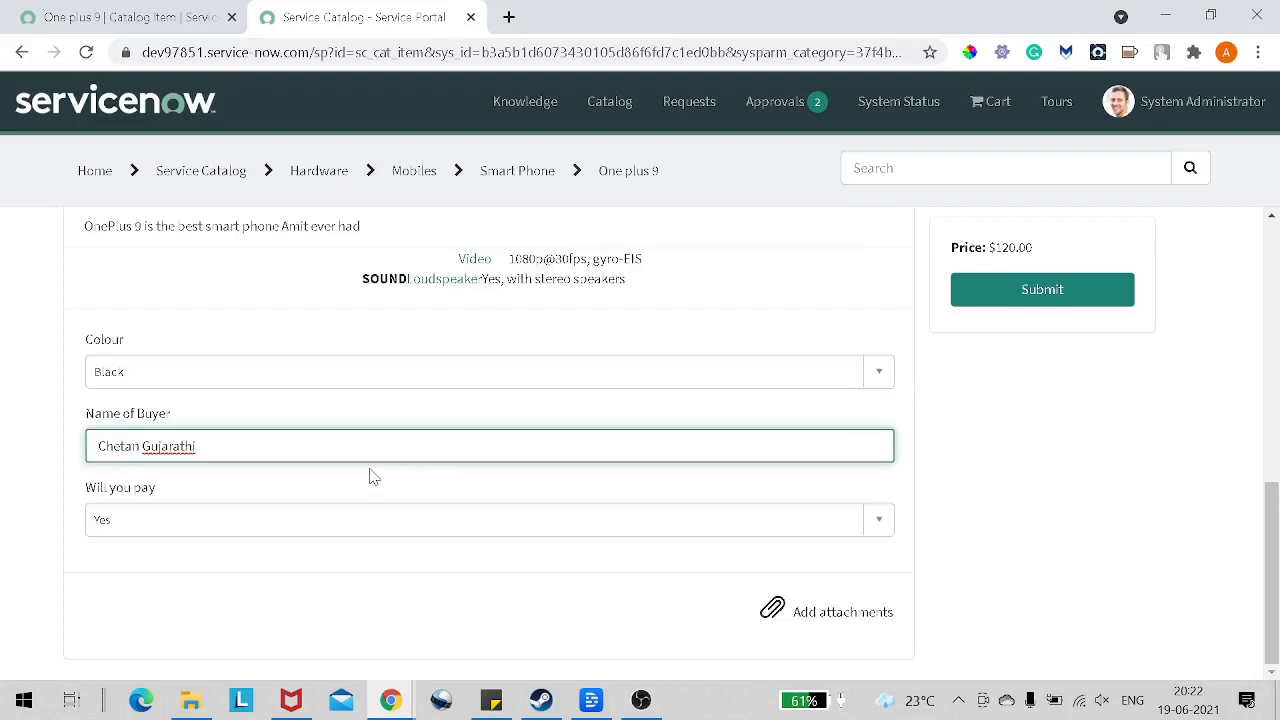
click(207, 521)
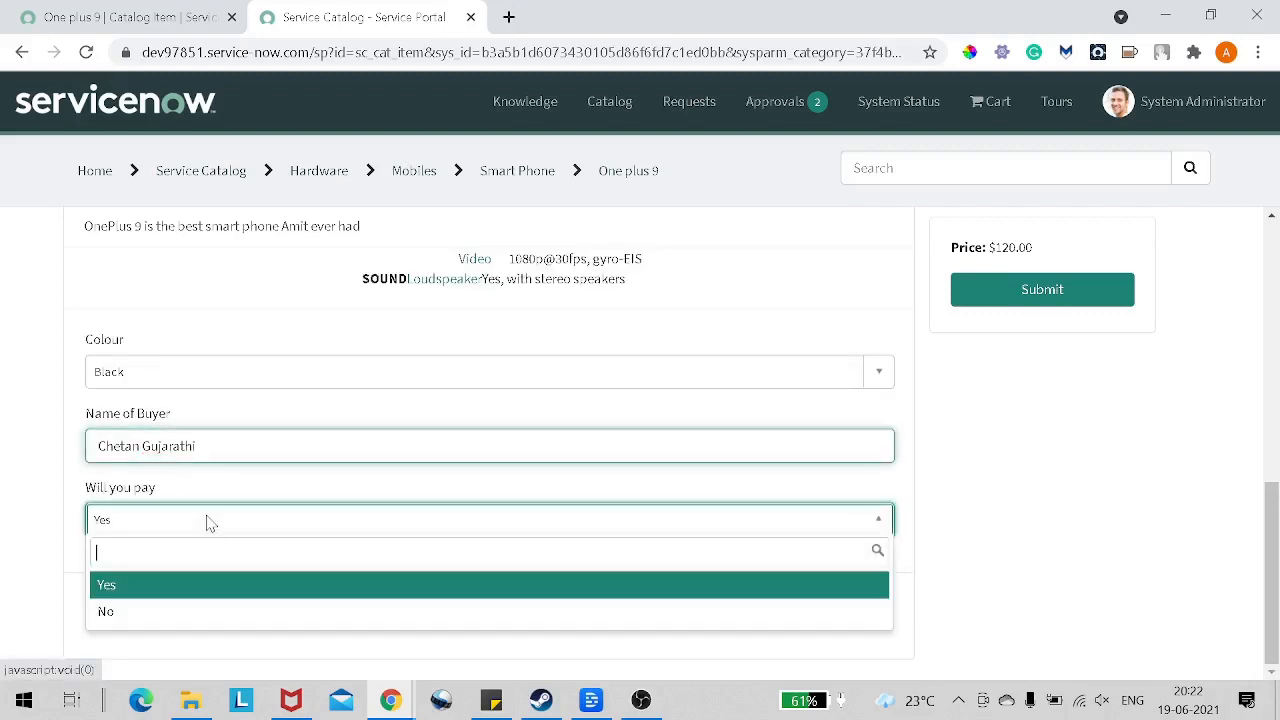
click(201, 612)
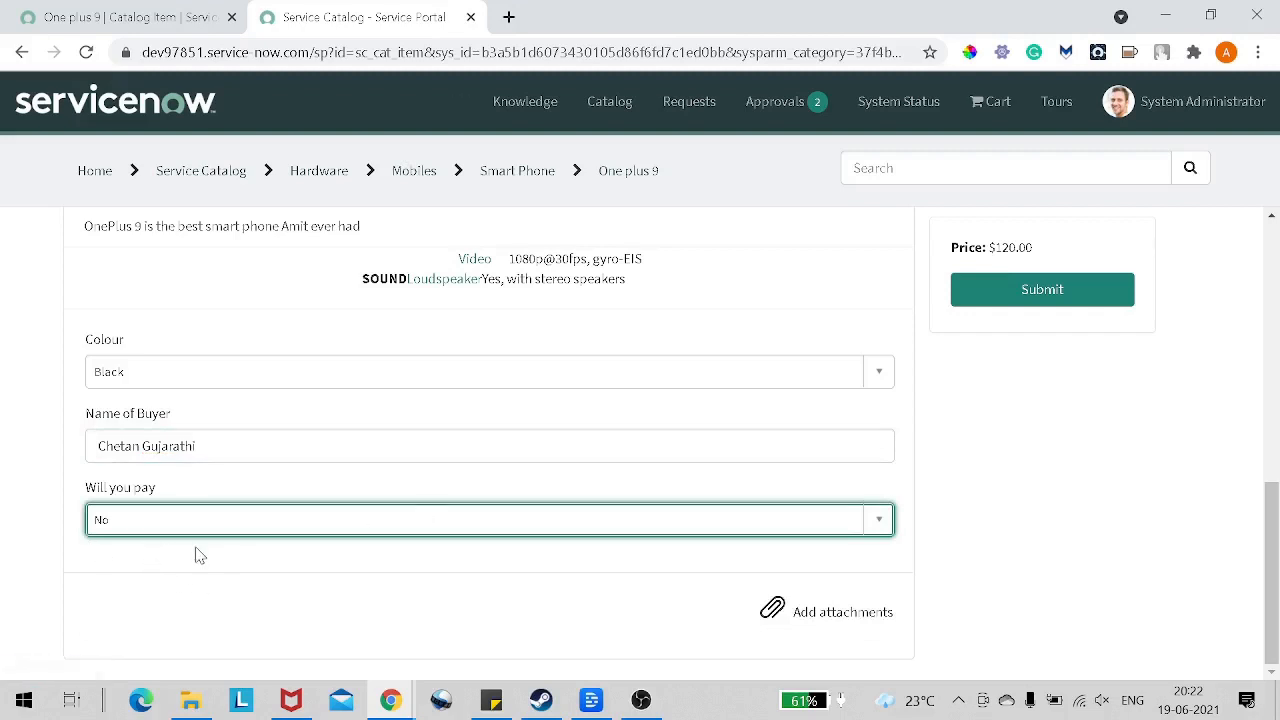
scroll(200, 554, up, 2)
scroll(200, 554, down, 2)
click(1007, 299)
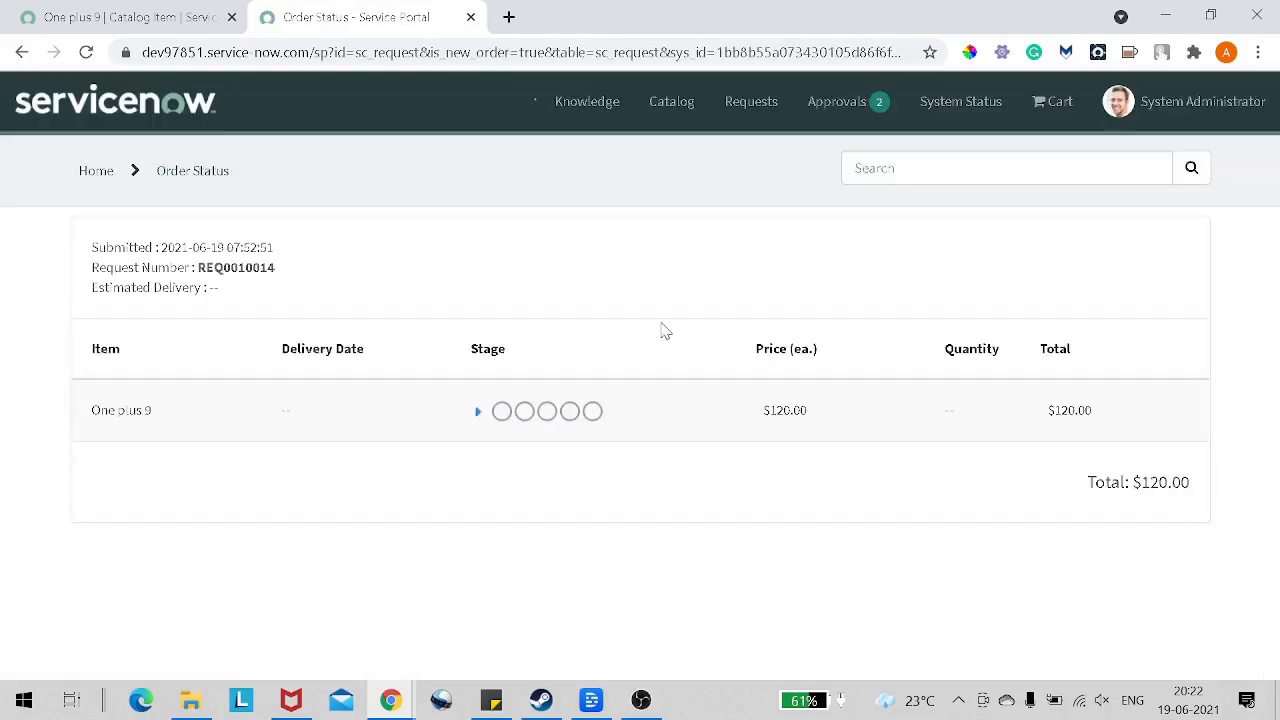
Step: Expand the One plus 9 item's stages on the order status page and review the approval and fulfilment stages
click(478, 416)
scroll(525, 404, down, 2)
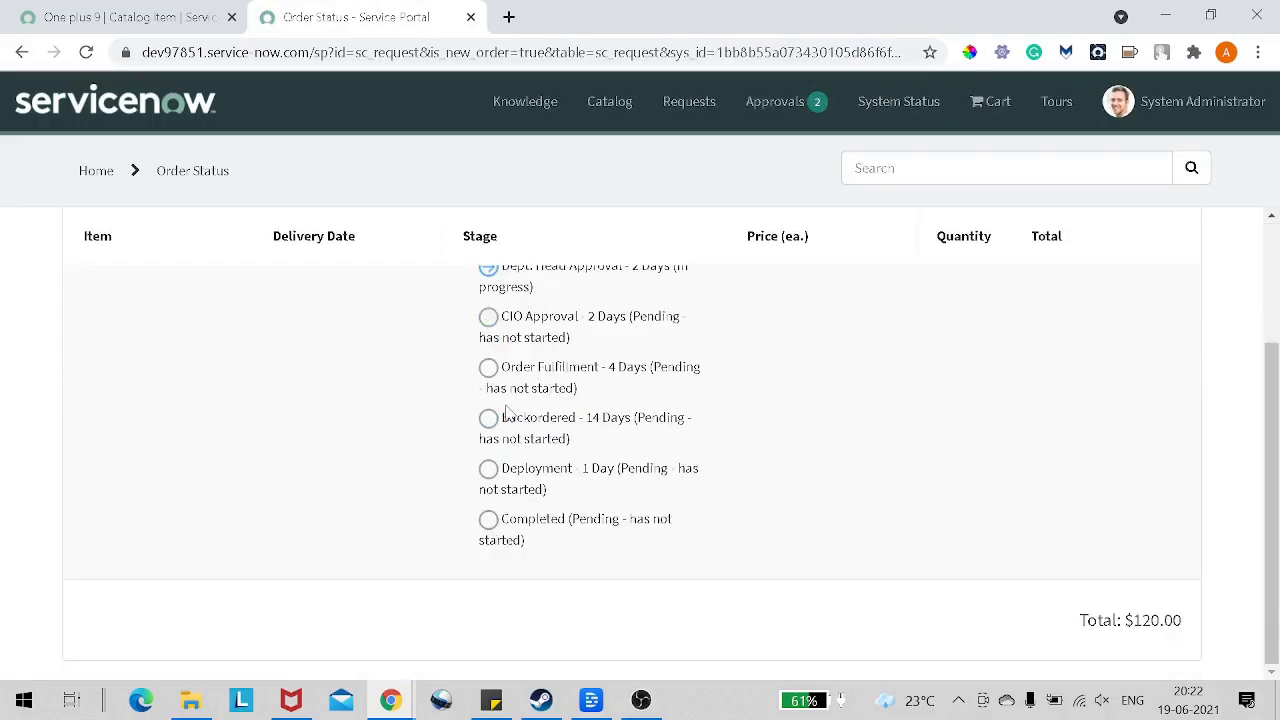
scroll(235, 362, up, 2)
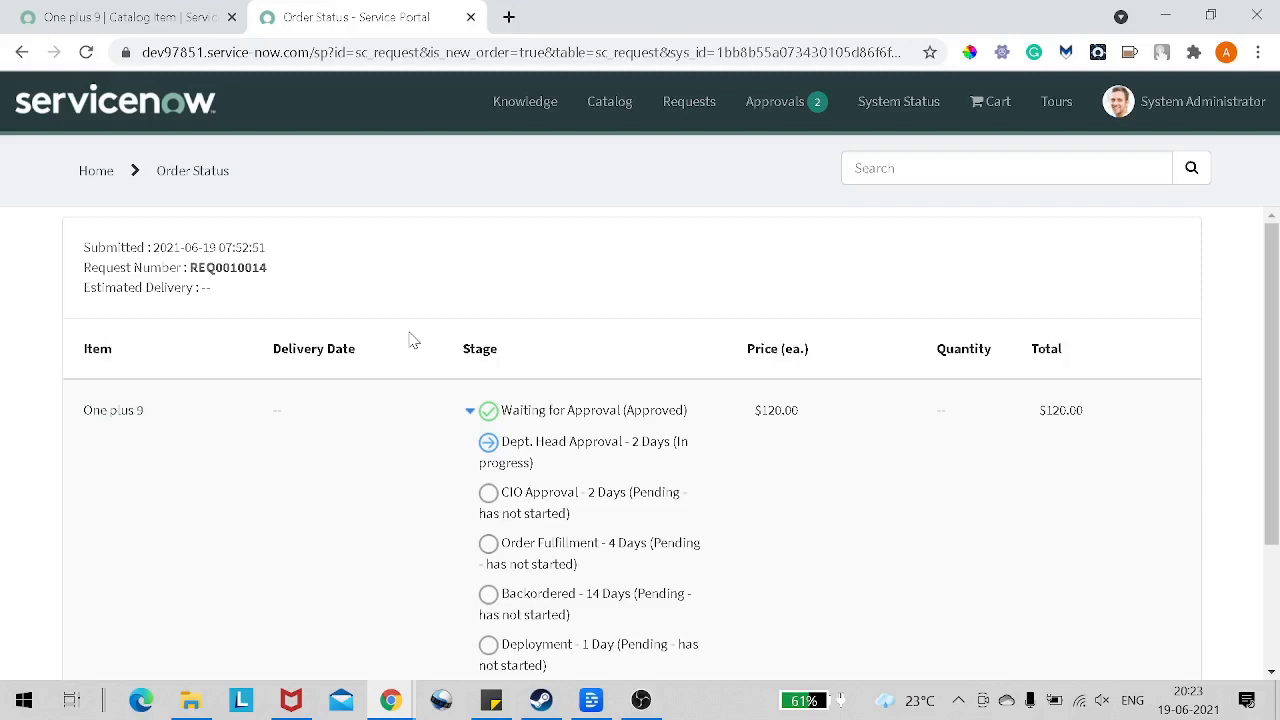
click(645, 703)
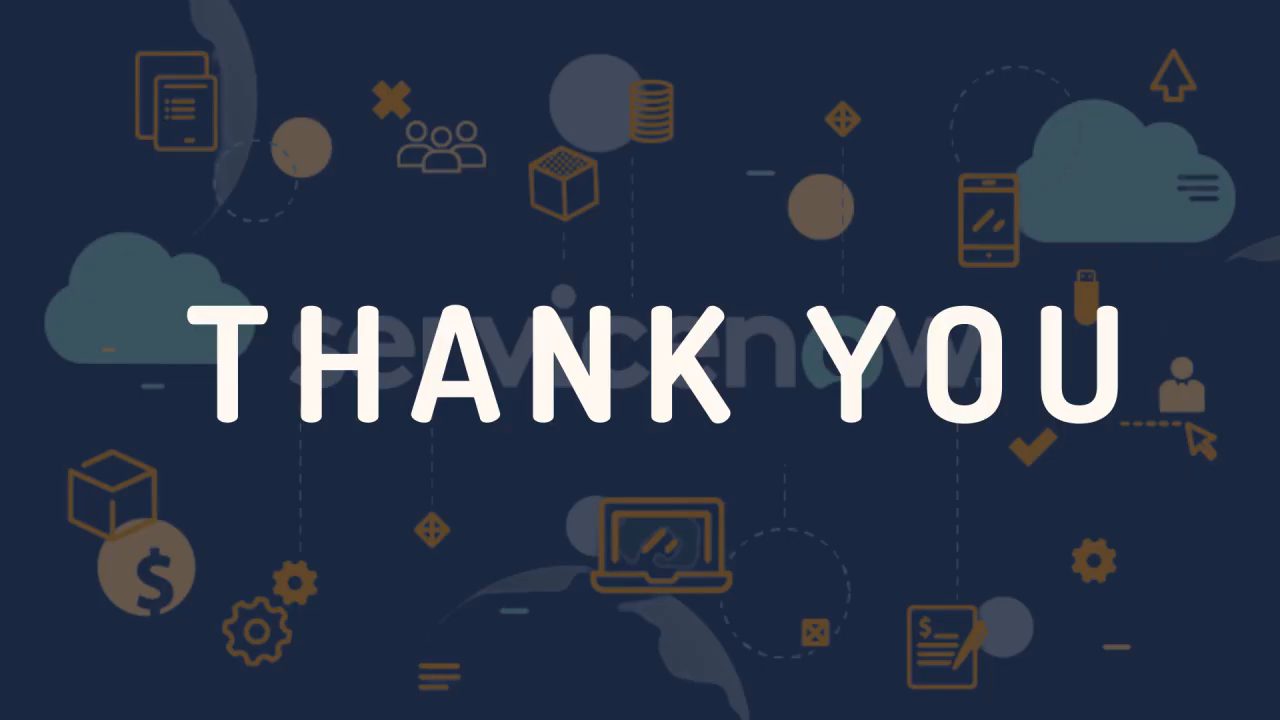